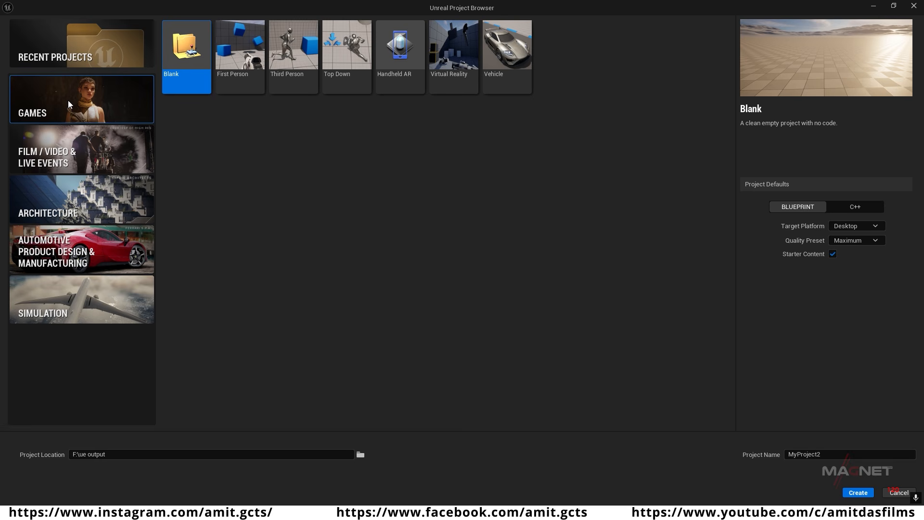
Create a Games project from the Third Person template named tutorial, with Blueprint and Starter Content.
click(304, 53)
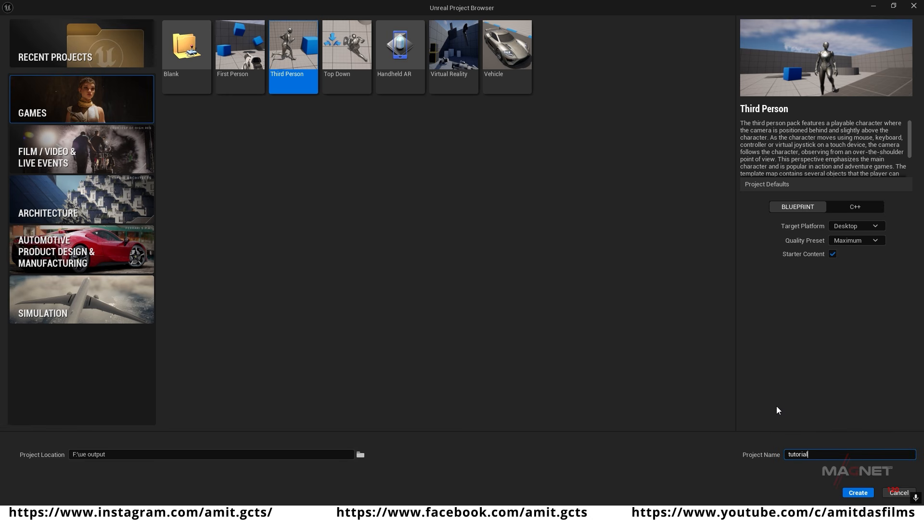
click(859, 493)
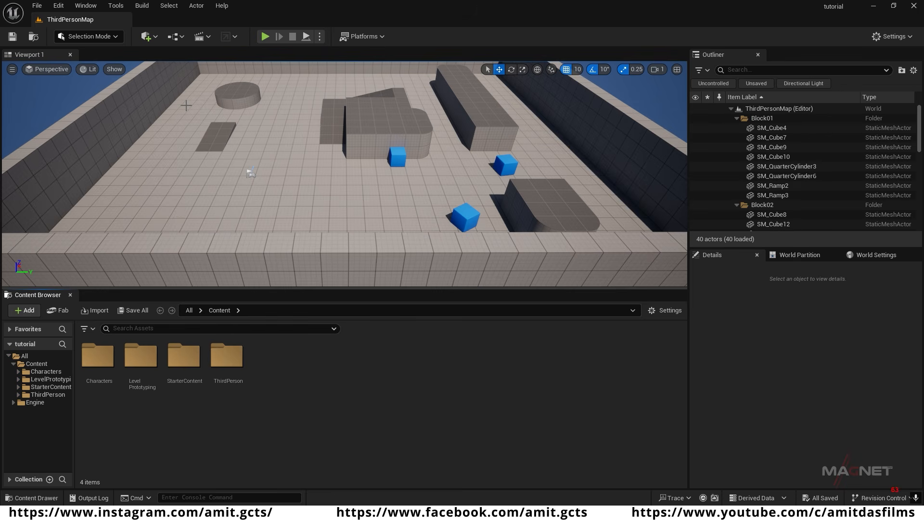
Create a new level from the Empty Level template.
click(39, 7)
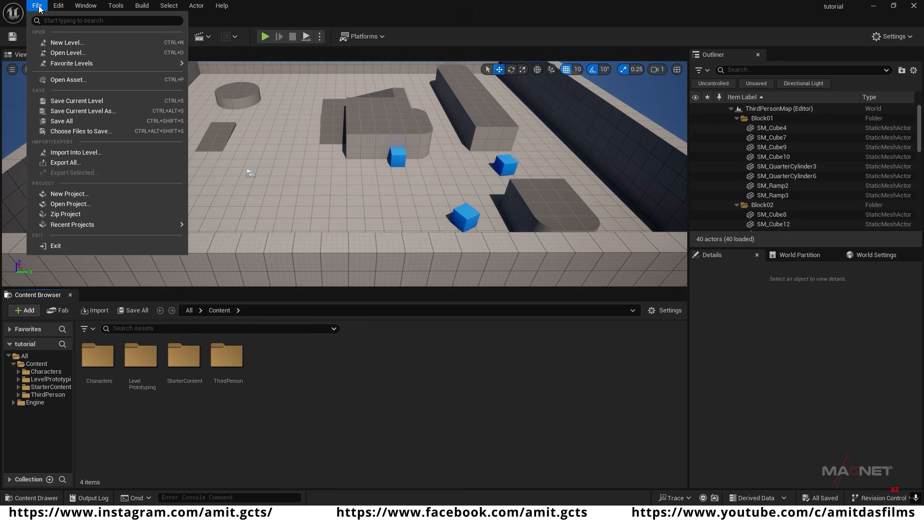
click(67, 42)
click(522, 205)
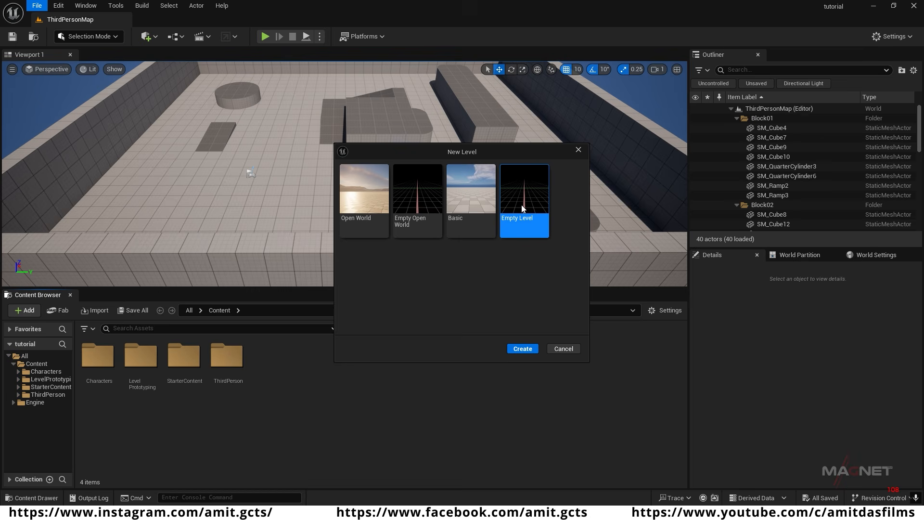
click(523, 348)
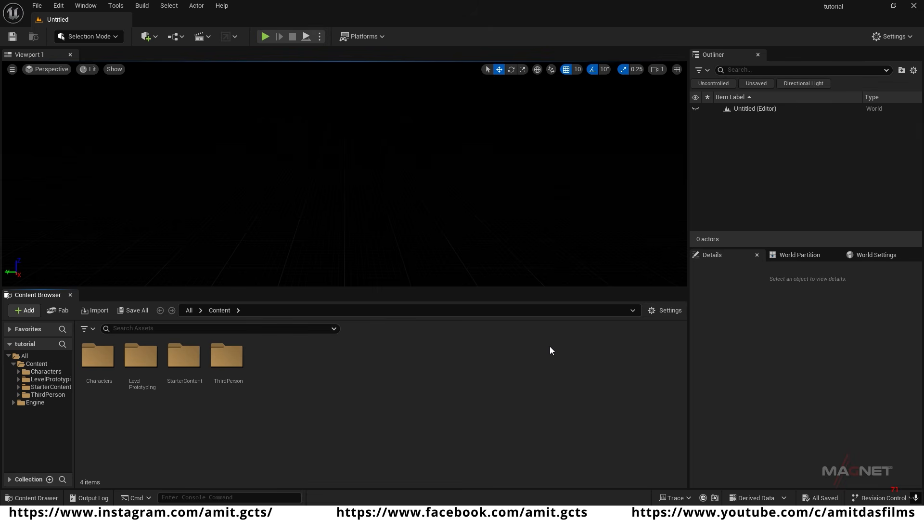
Add a sky light, directional light, sky atmosphere, volumetric cloud and height fog to the level with the Env. Light Mixer.
click(86, 7)
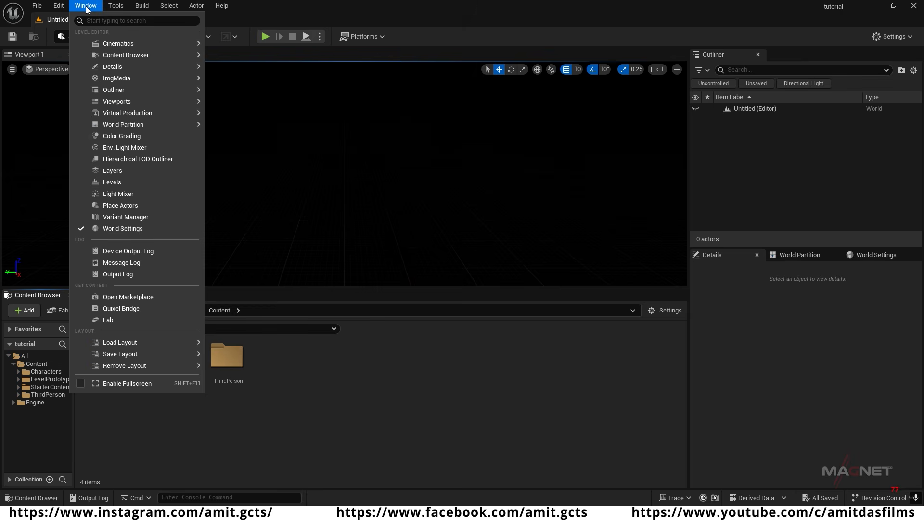
click(129, 149)
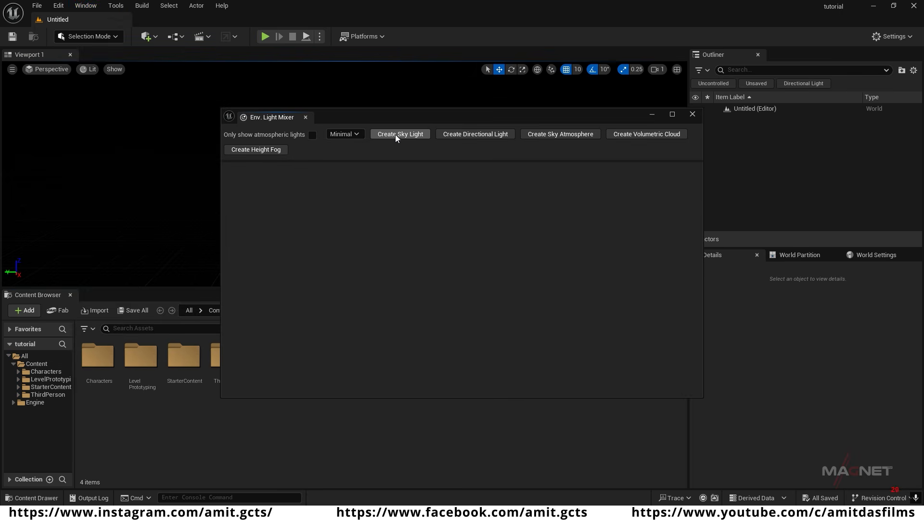
click(399, 134)
click(398, 134)
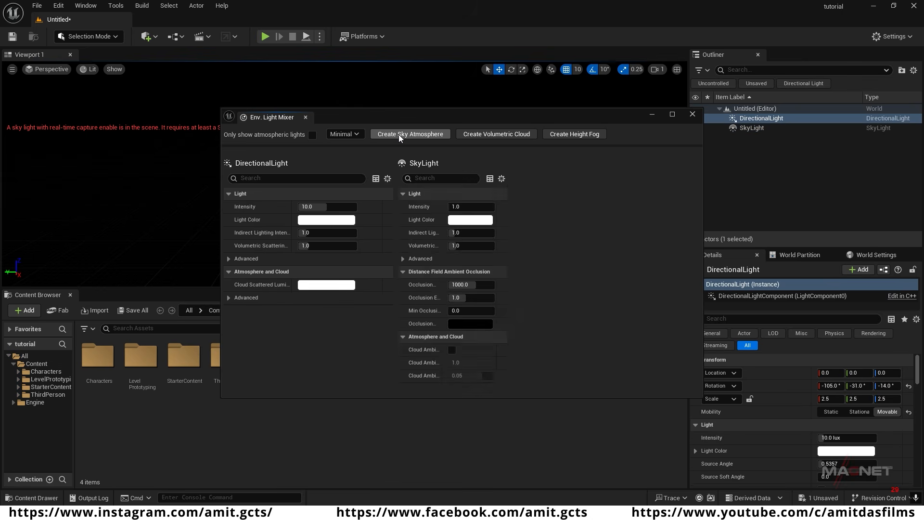
click(403, 135)
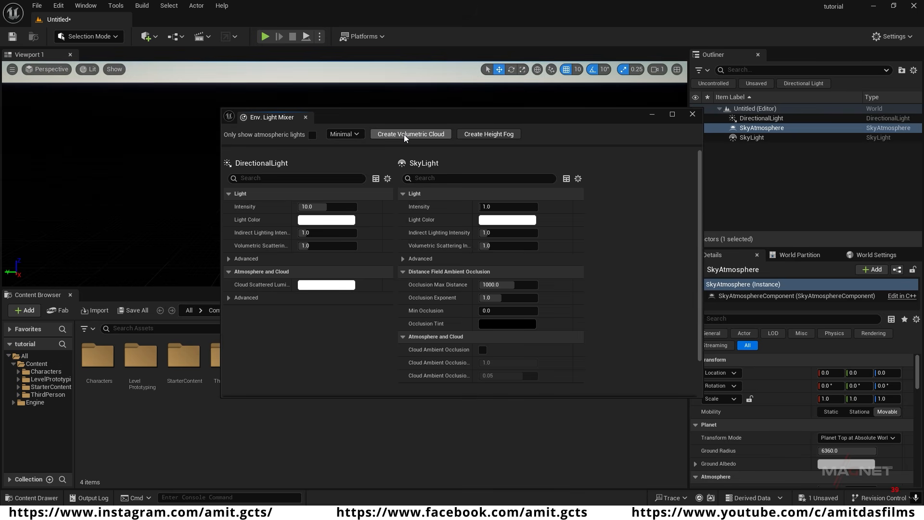
click(403, 135)
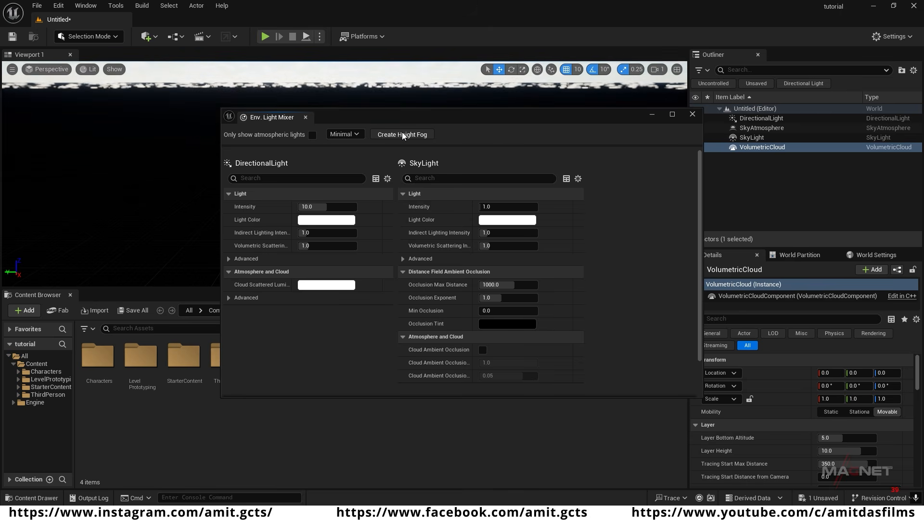
click(403, 135)
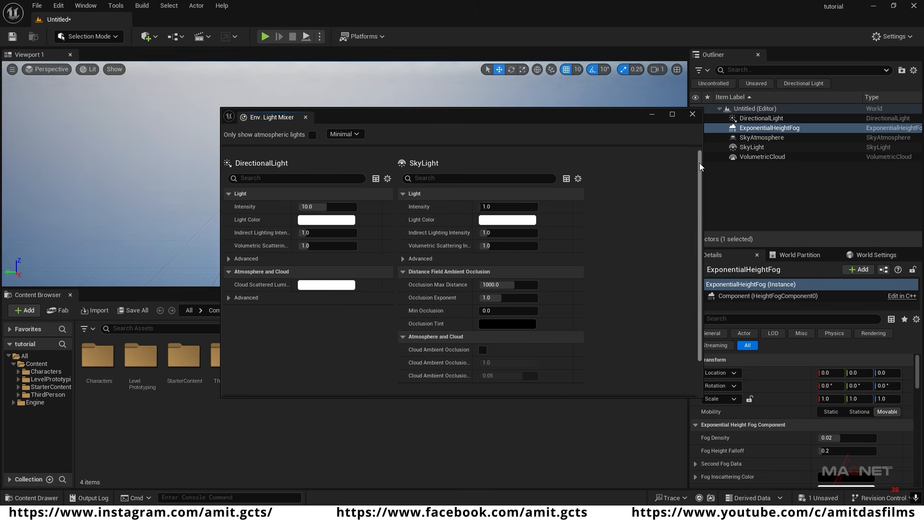
Enable Volumetric Fog on the ExponentialHeightFog and close the Env. Light Mixer.
drag(700, 162, 698, 330)
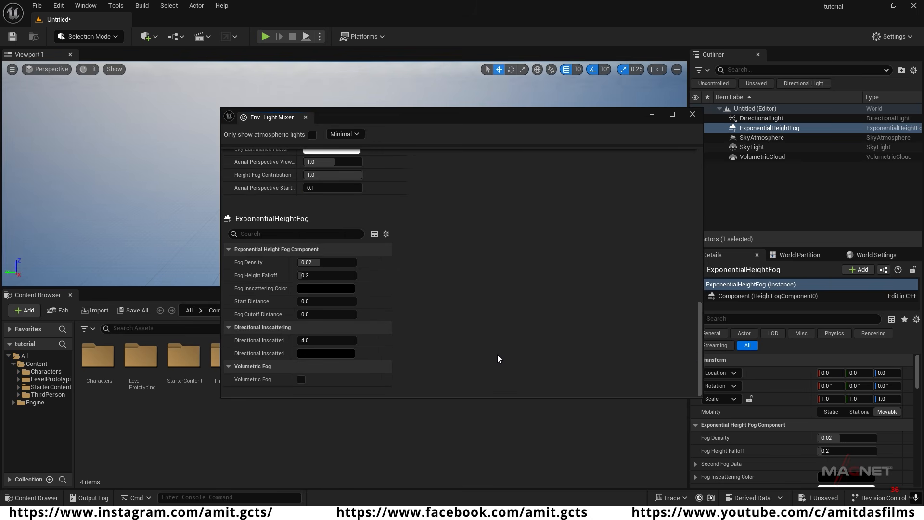
click(301, 380)
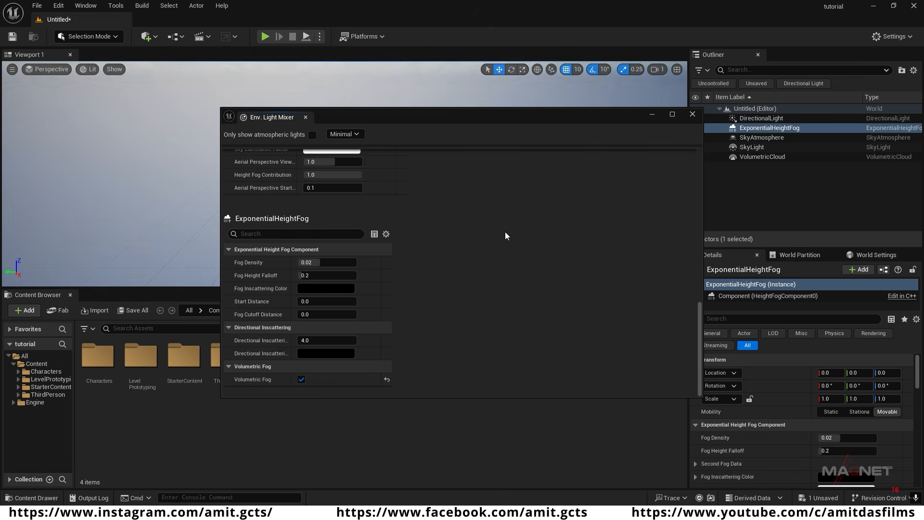
click(694, 115)
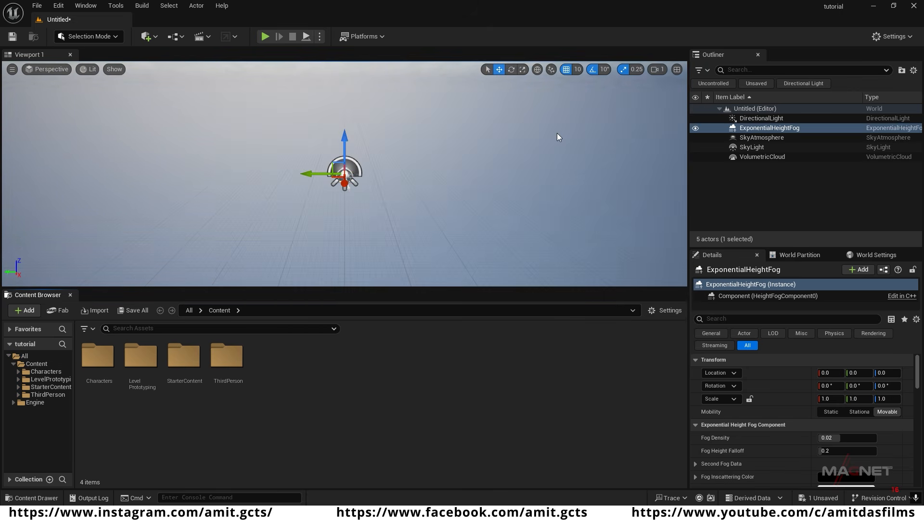
Create a new landscape with the default settings and return to Selection mode.
right_drag(391, 209, 387, 195)
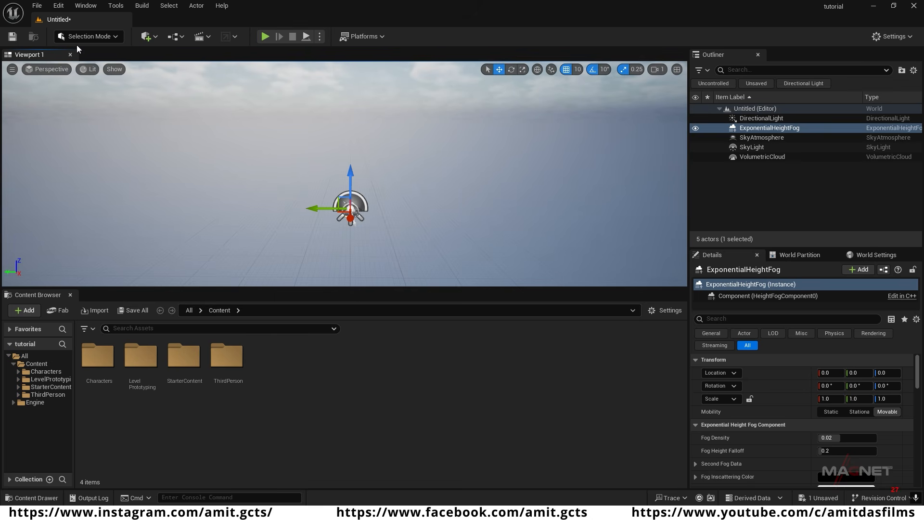
click(114, 39)
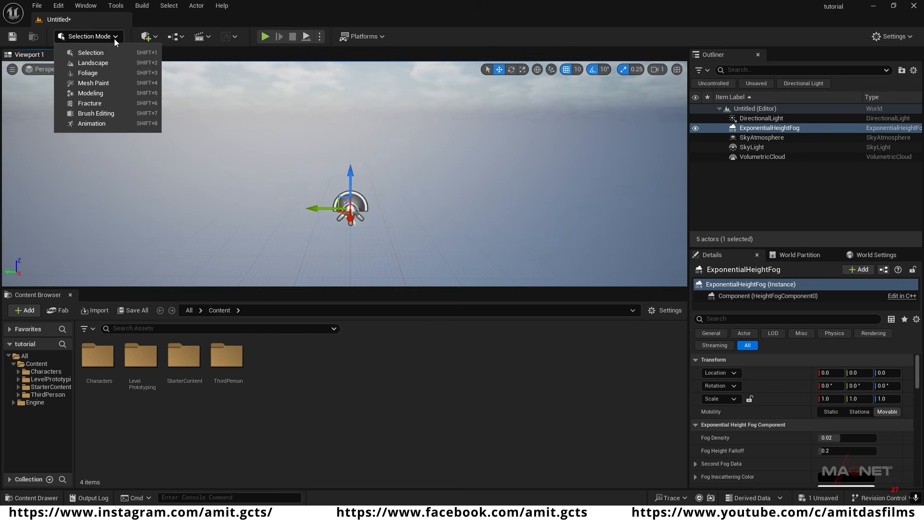
click(102, 61)
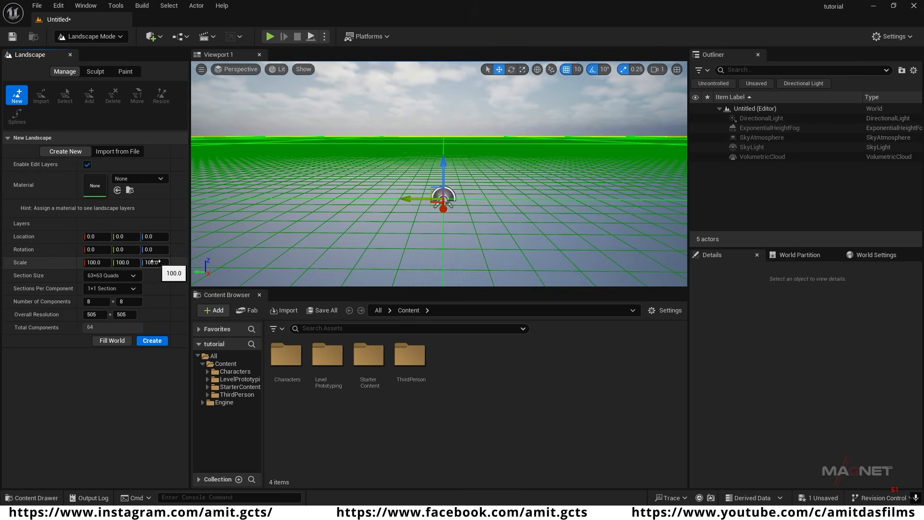
click(152, 341)
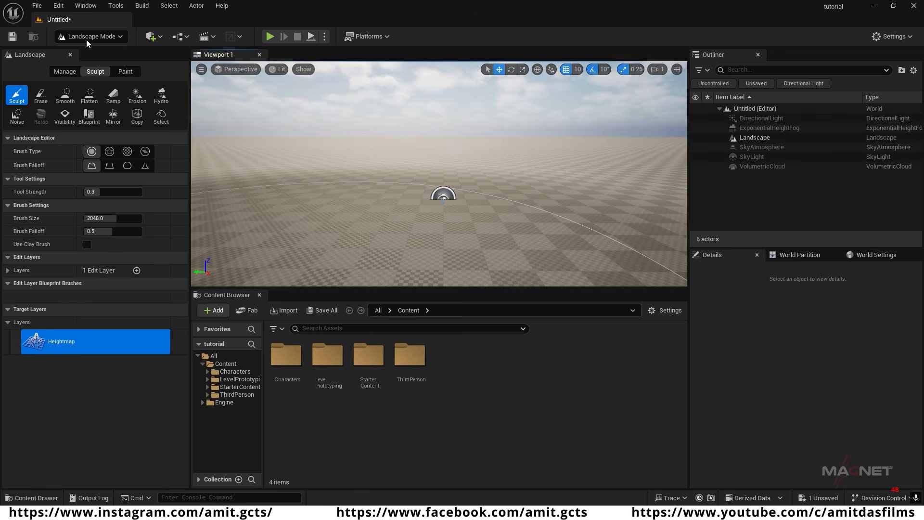
click(119, 37)
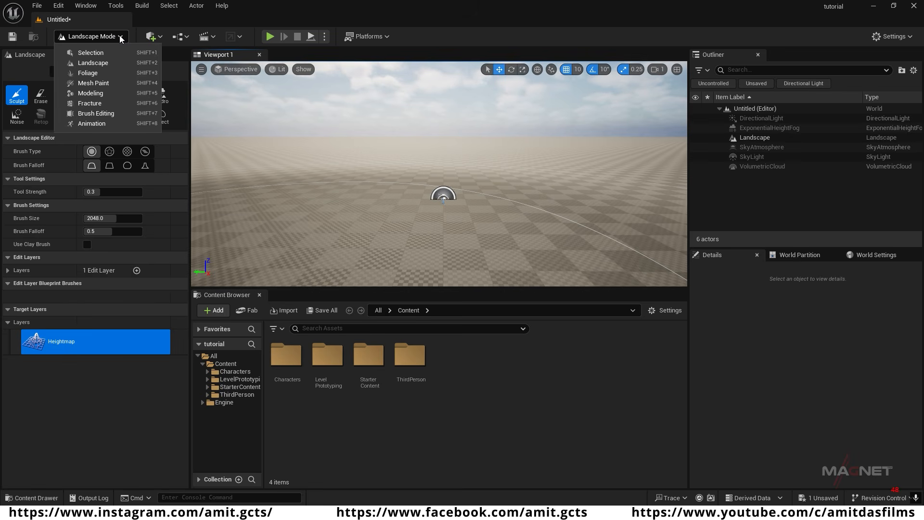
click(92, 53)
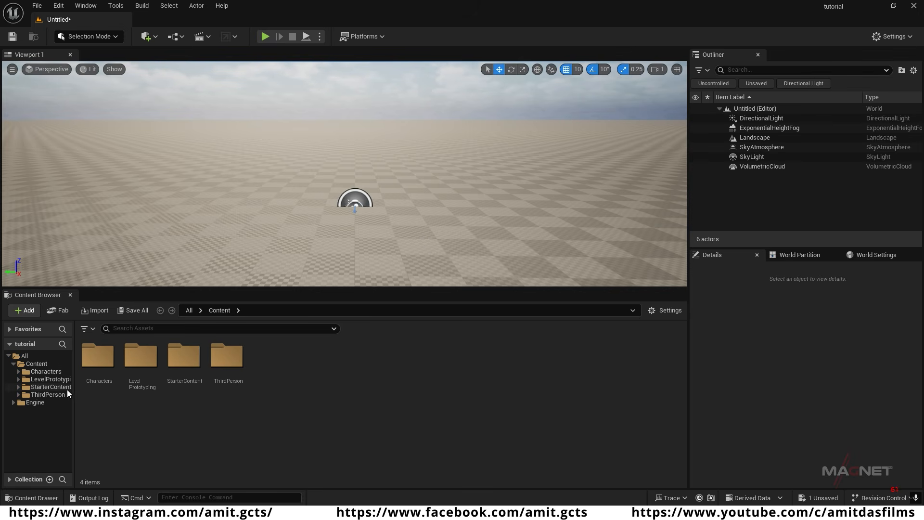
Assign the M_Metal_Rust material from StarterContent/Materials as the Landscape Material of the landscape, then deselect it.
click(52, 387)
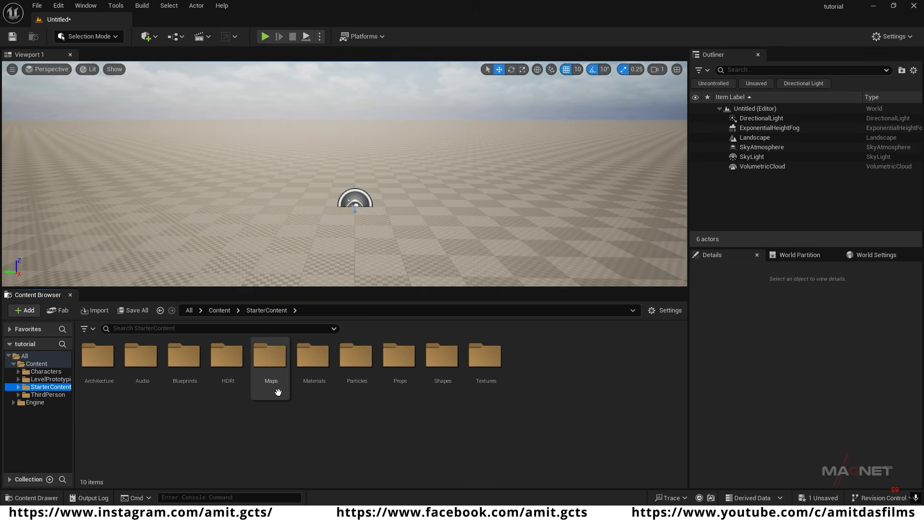
double_click(317, 361)
scroll(440, 367, down, 1)
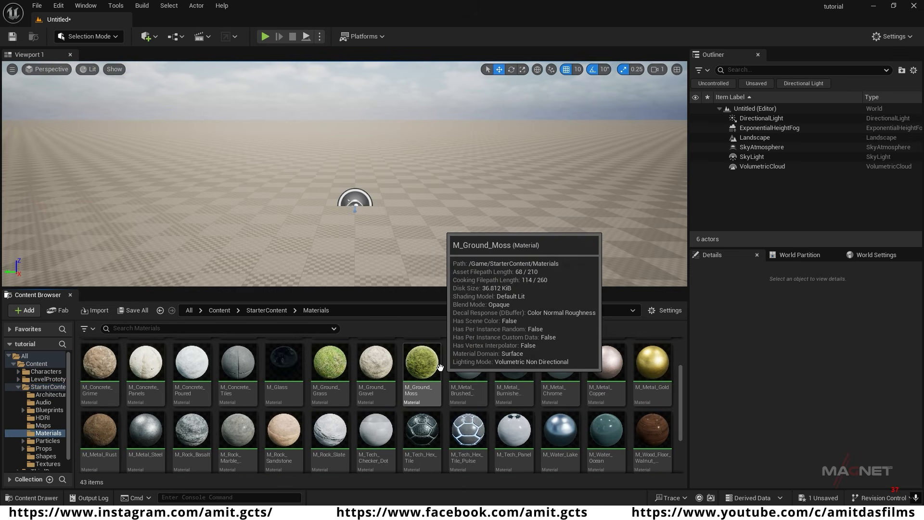
click(95, 435)
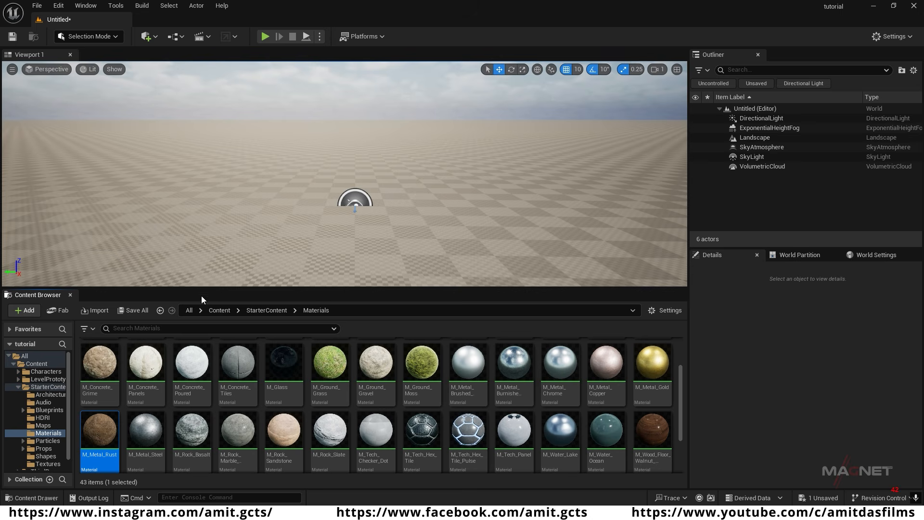
click(299, 211)
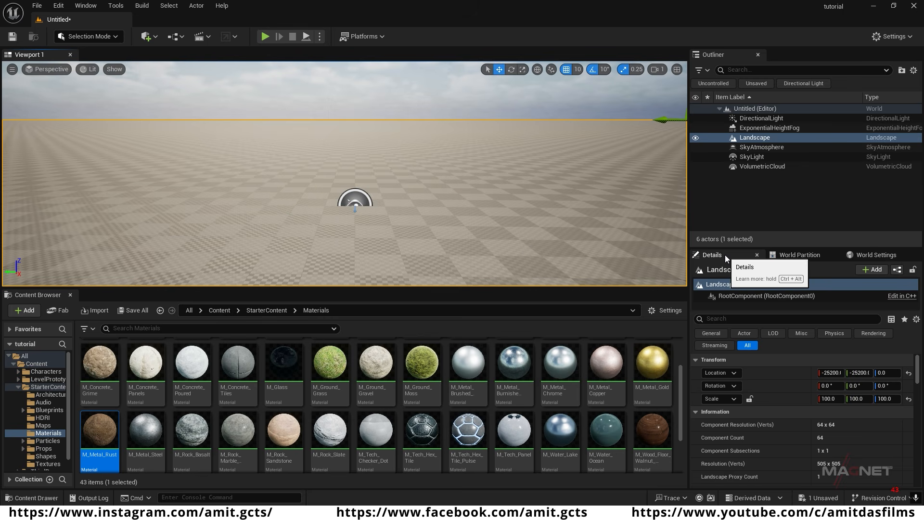
scroll(762, 412, down, 10)
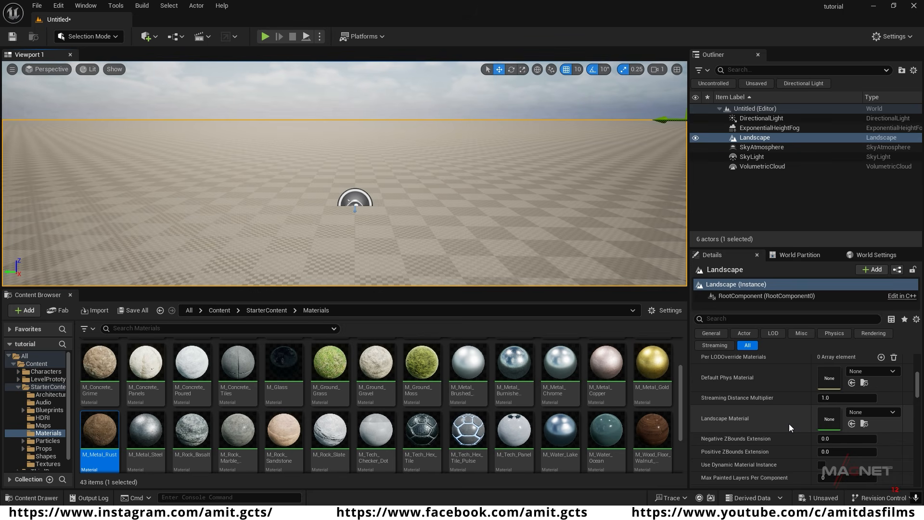
click(851, 424)
right_drag(420, 250, 437, 210)
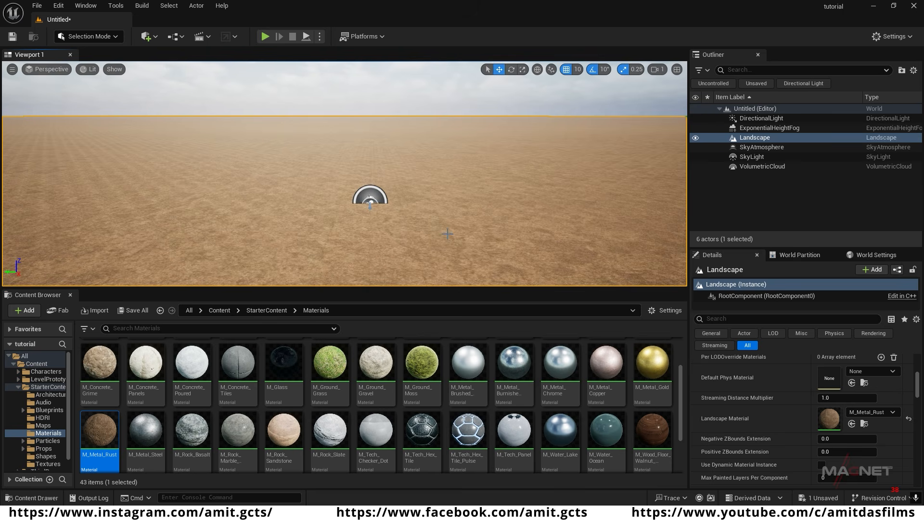
key(Escape)
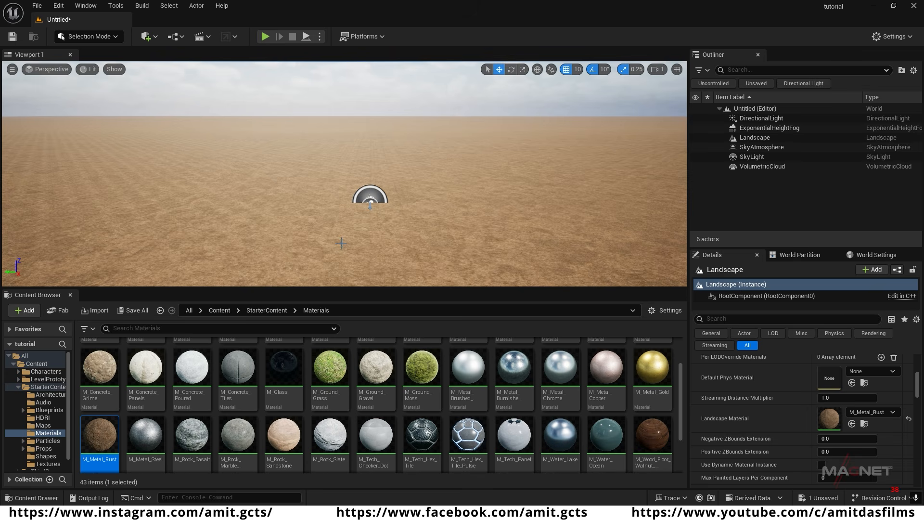
Place the SKM_Manny_Simple mesh from Characters/Mannequins/Meshes on the landscape near the origin, at about X 130, Y -10, Z 0.
click(46, 371)
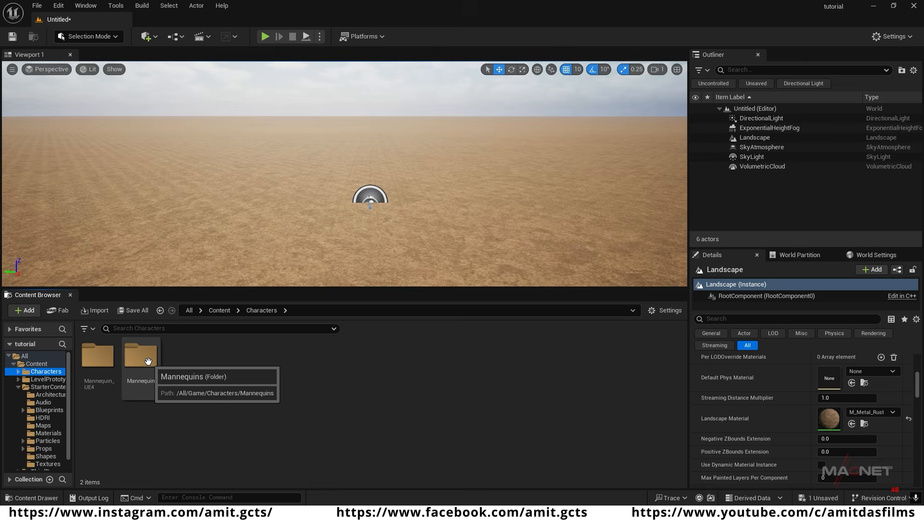
double_click(142, 359)
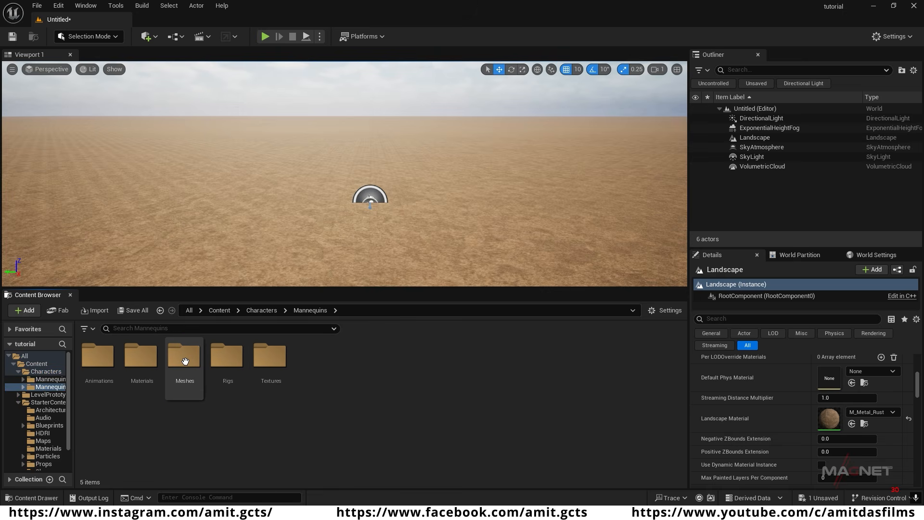
double_click(185, 362)
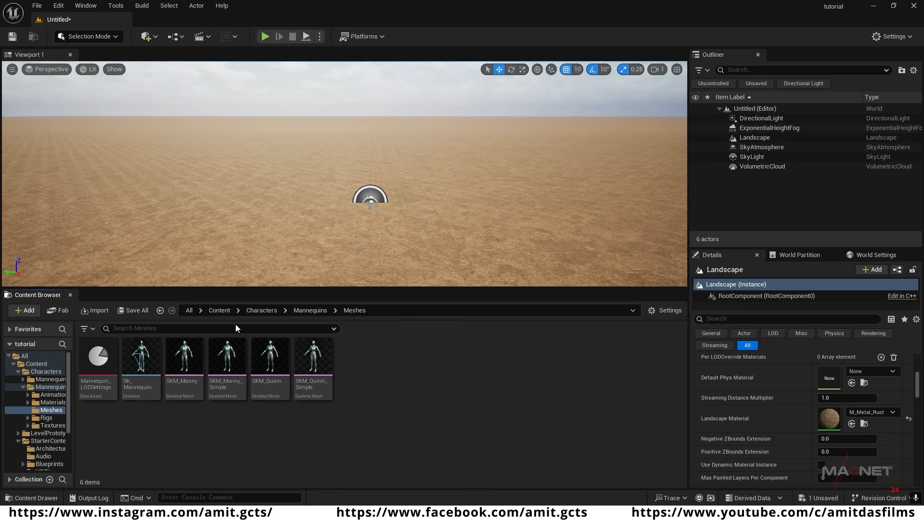
click(230, 368)
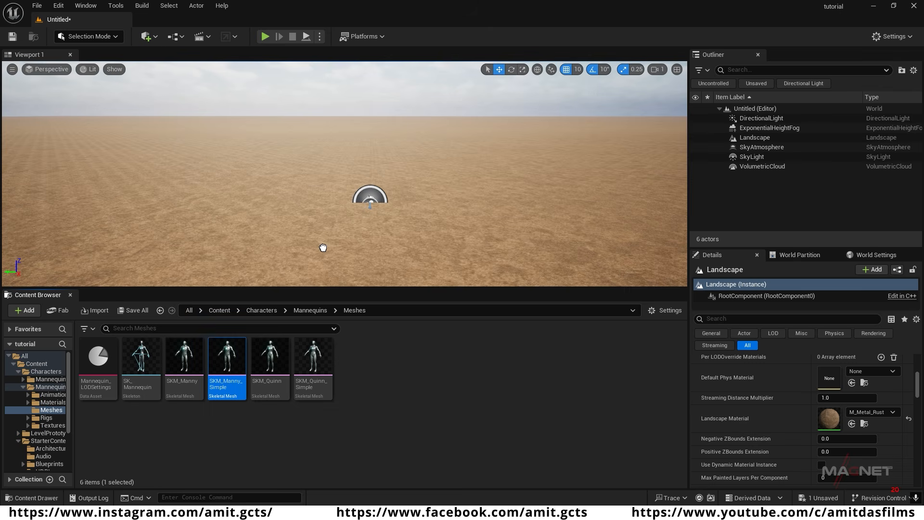
drag(324, 247, 375, 212)
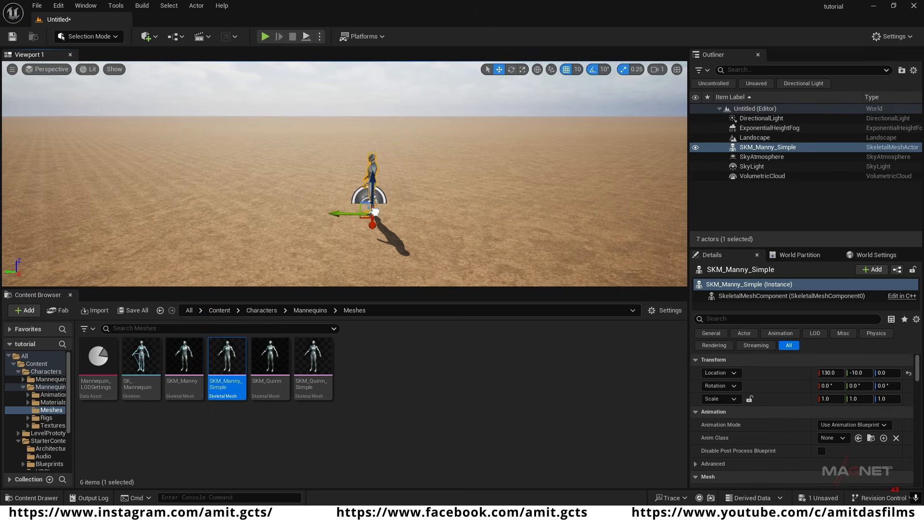
mouse_move(375, 212)
right_down()
mouse_move(370, 201)
mouse_move(376, 210)
right_up()
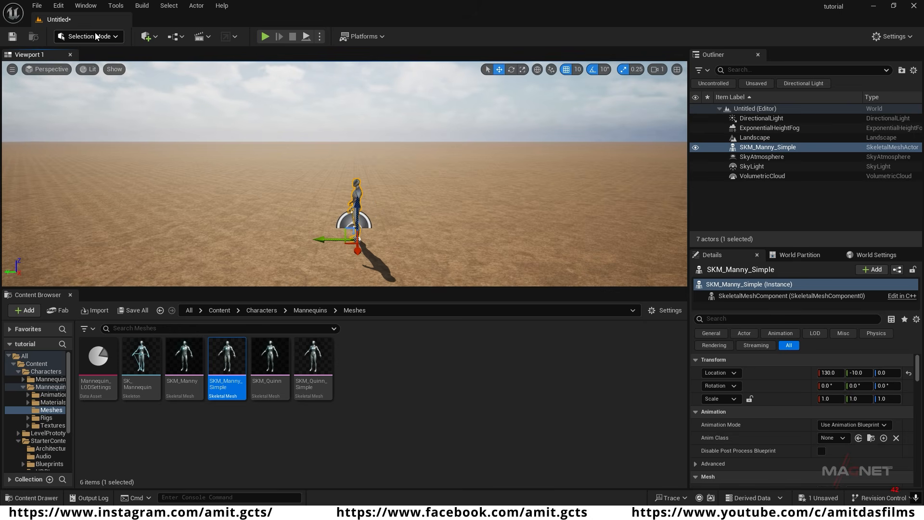
Sculpt uneven dunes and hollows around the mannequin with the landscape Sculpt tool, using brush size about 420 and falloff 1.0.
click(115, 37)
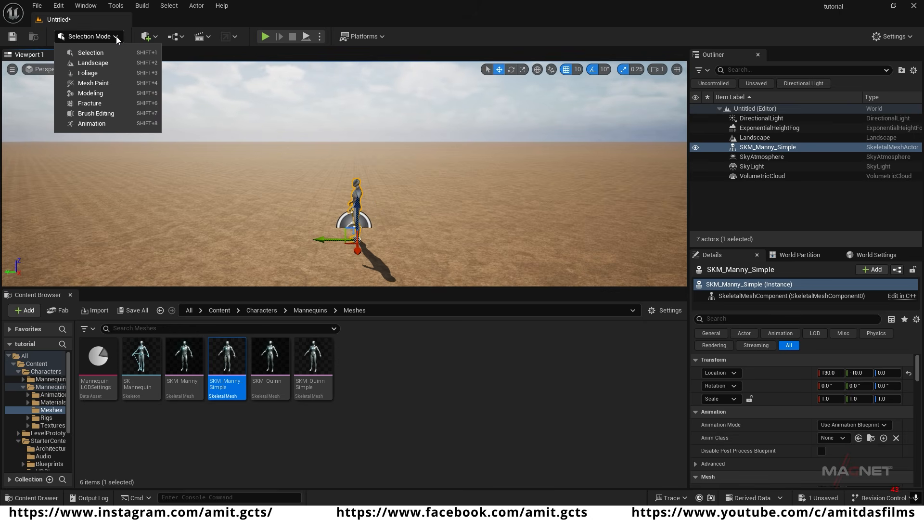
click(110, 66)
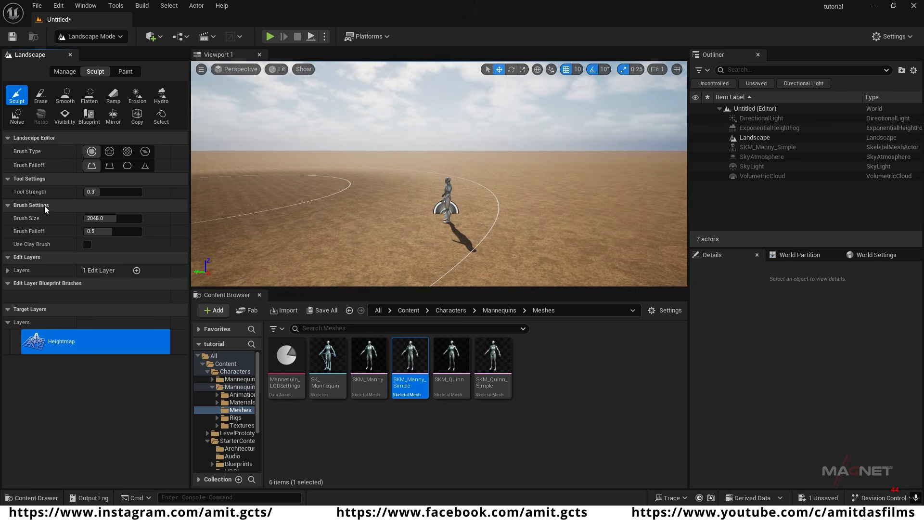
drag(113, 218, 91, 218)
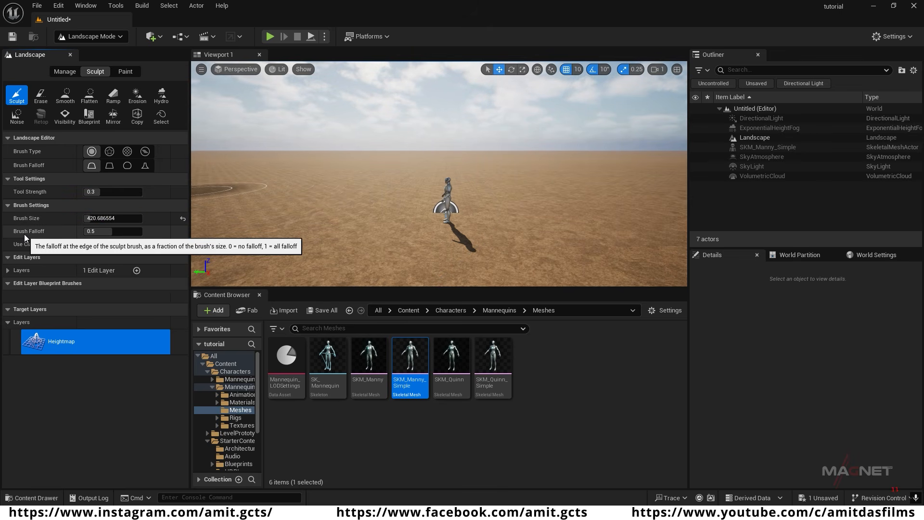
drag(116, 231, 142, 231)
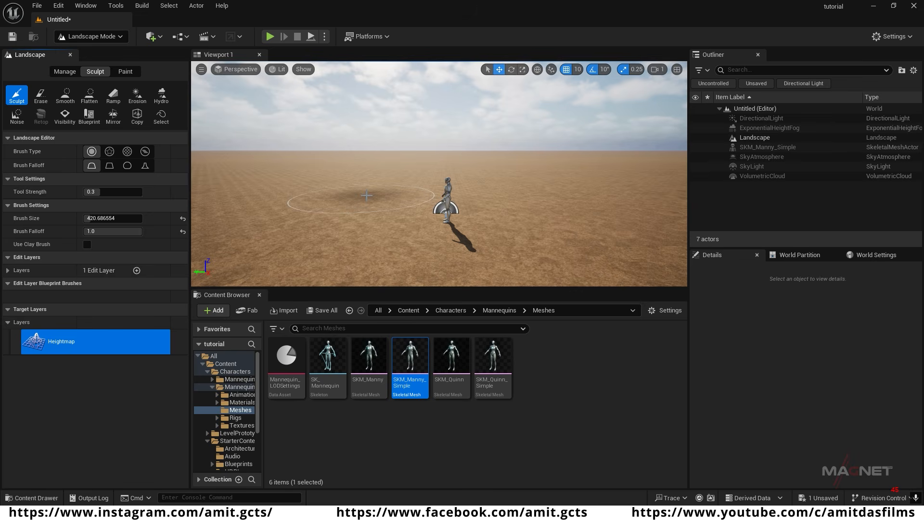
shift+click(364, 179)
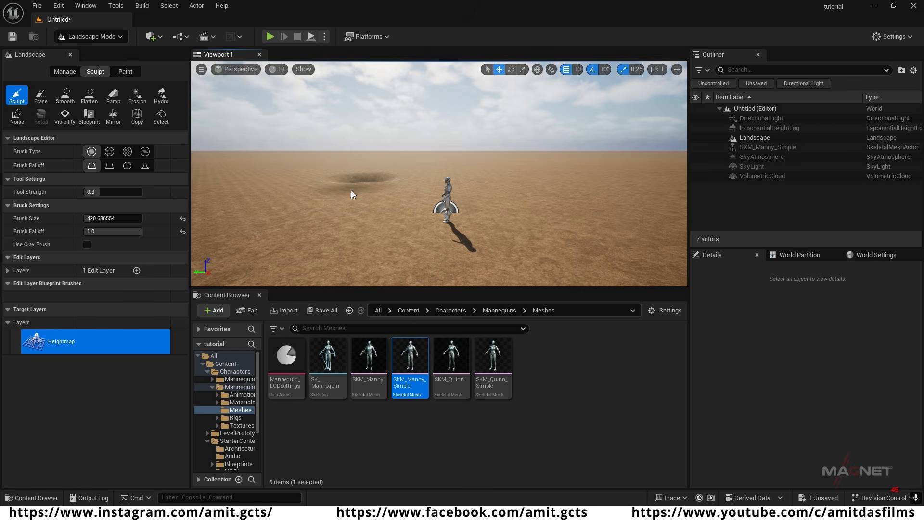
mouse_move(339, 184)
shift+mouse_down()
mouse_move(263, 195)
mouse_move(258, 204)
mouse_move(308, 197)
mouse_move(394, 207)
mouse_move(414, 193)
mouse_move(433, 195)
shift+mouse_up()
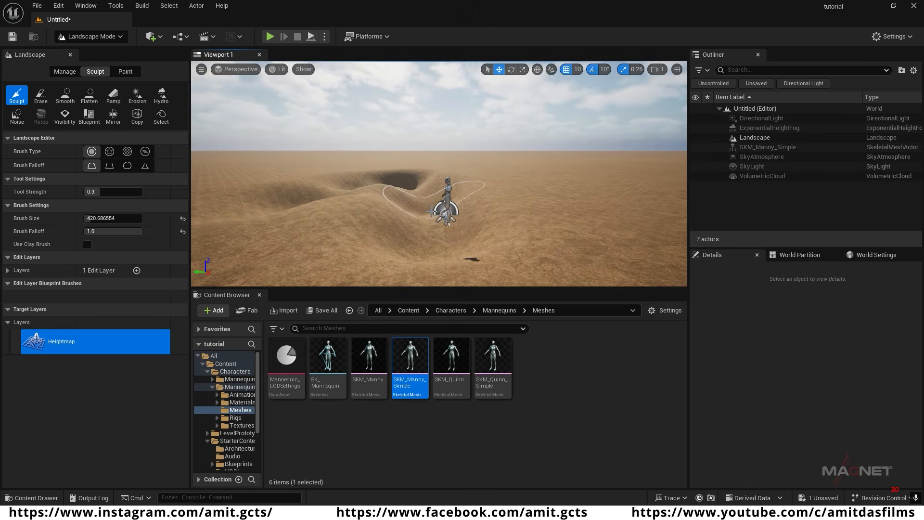
Flatten the sculpted ground around the mannequin and the nearby hollow with the landscape Flatten tool.
click(88, 98)
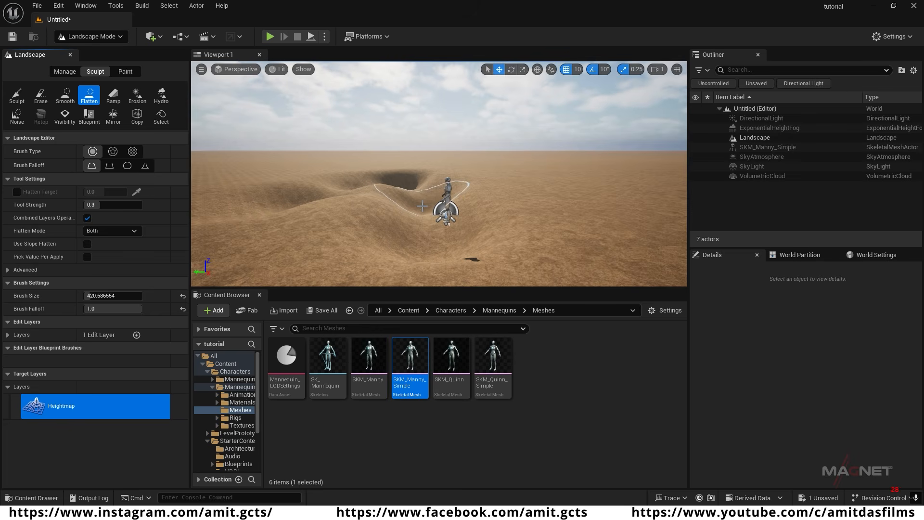
mouse_move(422, 206)
mouse_down()
mouse_move(436, 190)
mouse_move(313, 189)
mouse_move(424, 186)
mouse_up()
right_drag(423, 186, 419, 243)
mouse_move(469, 160)
mouse_down()
mouse_move(506, 154)
mouse_move(414, 137)
mouse_move(354, 149)
mouse_move(533, 151)
mouse_move(511, 206)
mouse_move(518, 192)
mouse_move(488, 133)
mouse_move(274, 165)
mouse_move(366, 154)
mouse_up()
mouse_move(366, 155)
right_down()
mouse_move(327, 154)
mouse_move(342, 166)
mouse_move(337, 139)
mouse_move(337, 179)
mouse_move(337, 163)
right_up()
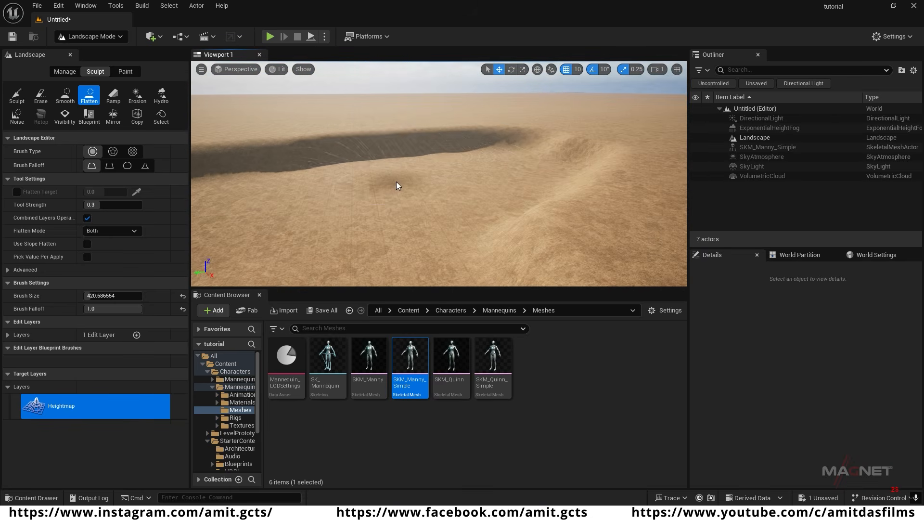
Set the Flatten brush size to about 1140 and level the wide terrain area around the large hollow.
drag(91, 296, 105, 295)
mouse_move(250, 200)
mouse_down()
mouse_move(385, 198)
mouse_move(346, 161)
mouse_move(644, 161)
mouse_move(270, 193)
mouse_move(361, 166)
mouse_up()
right_drag(417, 198, 462, 190)
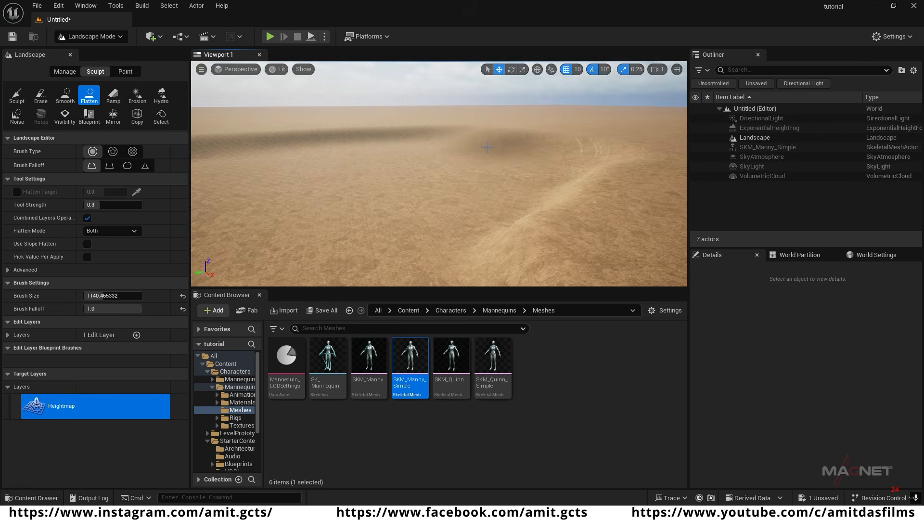
mouse_move(510, 150)
mouse_down()
mouse_move(287, 154)
mouse_move(471, 140)
mouse_up()
right_drag(470, 140, 414, 168)
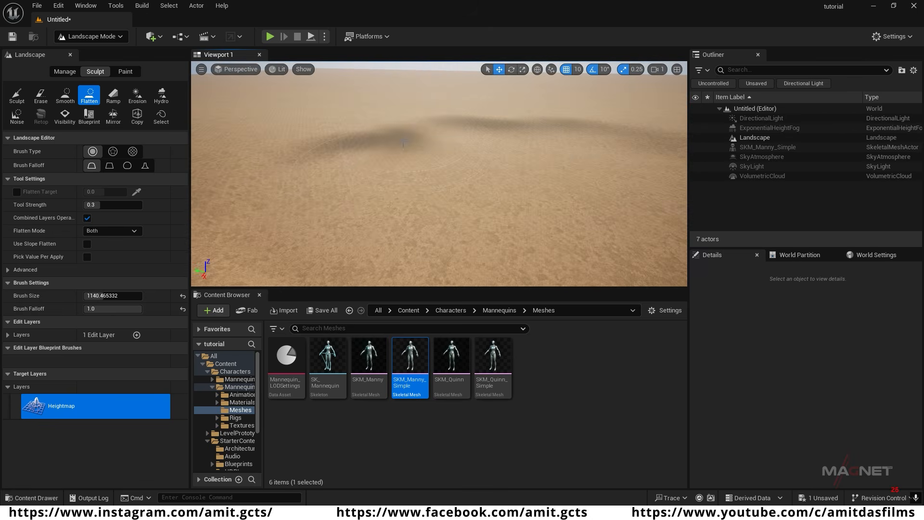
mouse_move(267, 200)
mouse_down()
mouse_move(558, 130)
mouse_move(346, 141)
mouse_up()
mouse_move(356, 170)
right_down()
mouse_move(327, 197)
mouse_move(260, 207)
mouse_move(216, 192)
right_up()
Reduce the Flatten brush size to about 445, even out the remaining terrain near the mannequin, and return to Selection mode.
drag(103, 295, 91, 296)
drag(409, 202, 313, 198)
right_drag(313, 197, 414, 183)
right_drag(511, 183, 436, 227)
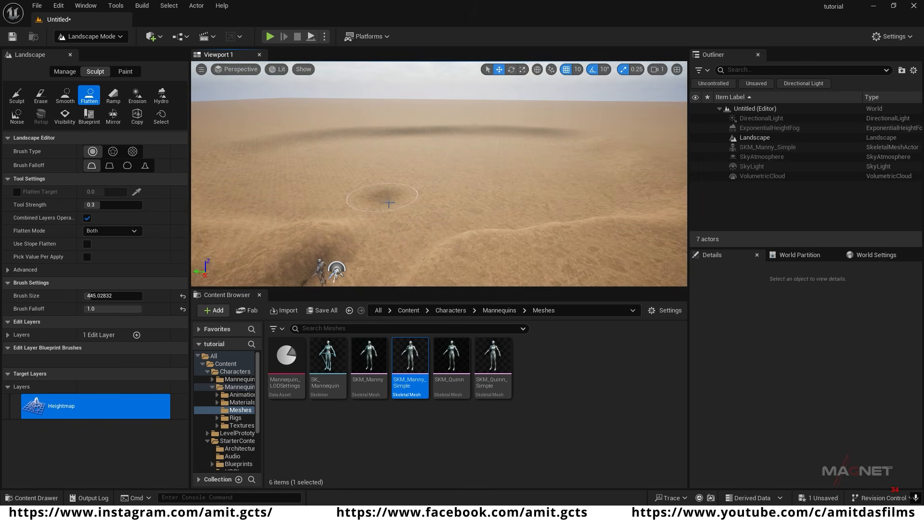
right_drag(389, 204, 407, 198)
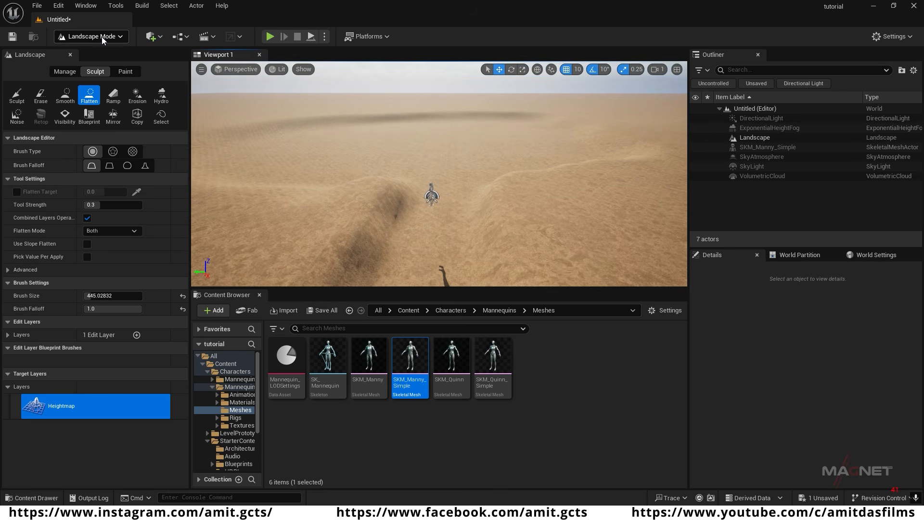
click(123, 36)
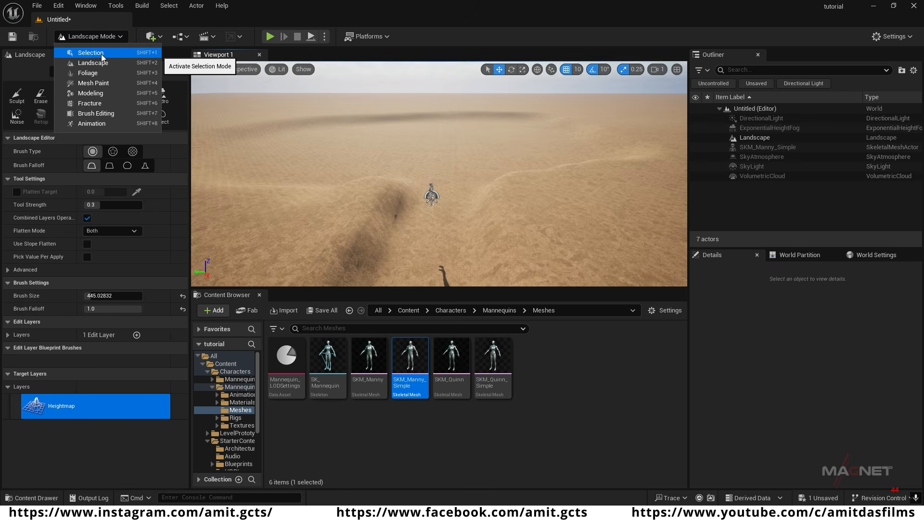
click(101, 53)
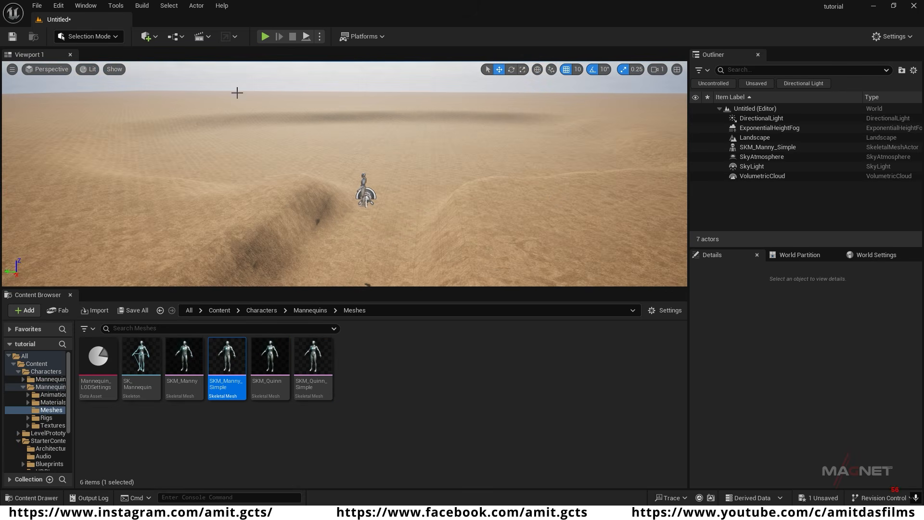
Save everything, storing the level in the Content folder under the name tutorial.
click(35, 6)
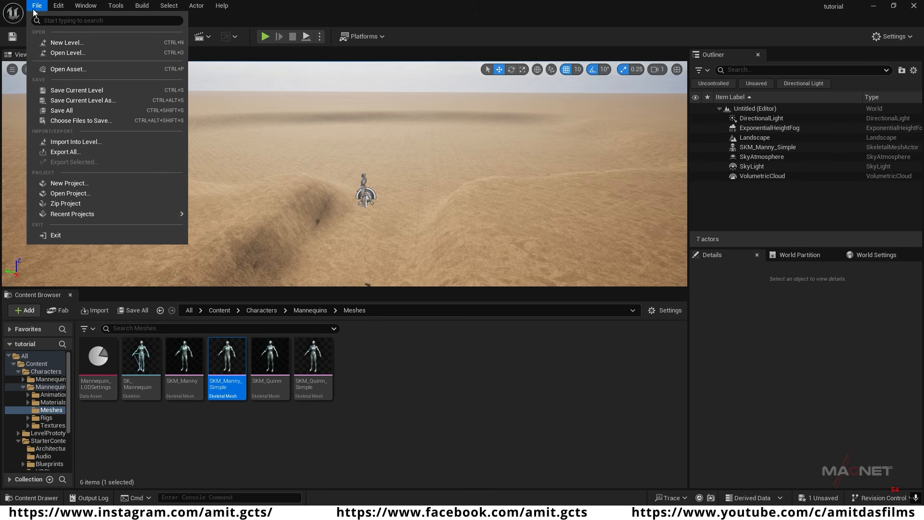
click(88, 115)
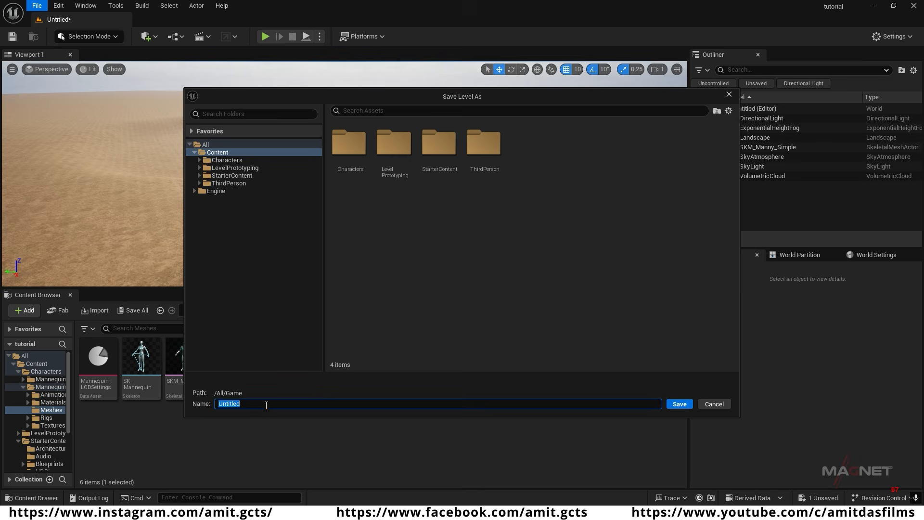
text(tutorial)
click(678, 404)
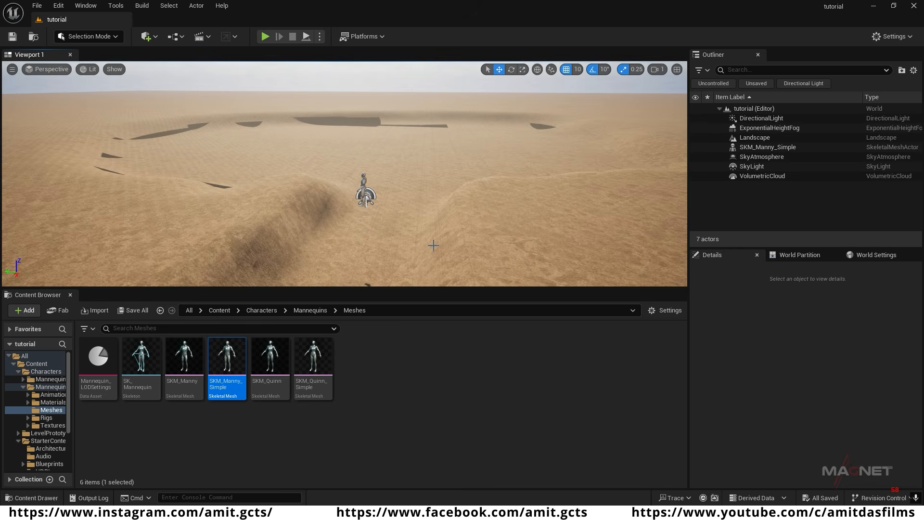
Open the Fab asset library from the editor.
click(96, 7)
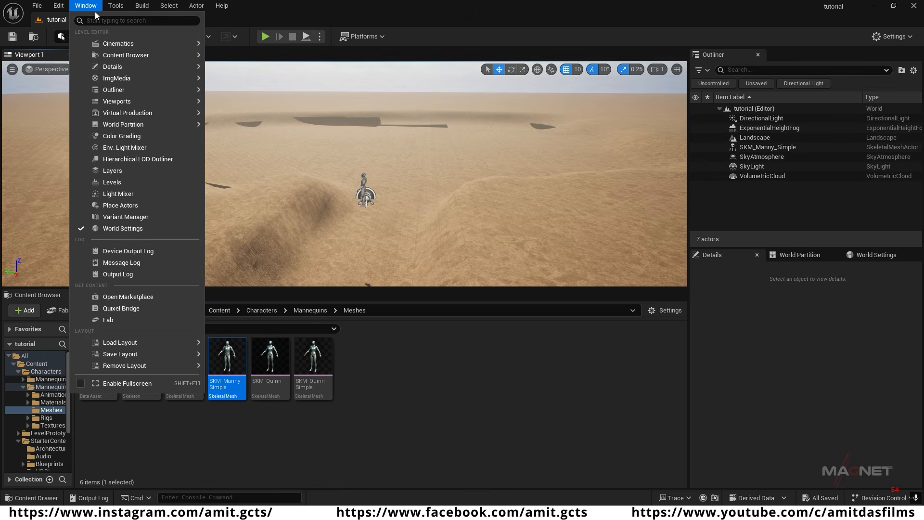
click(118, 320)
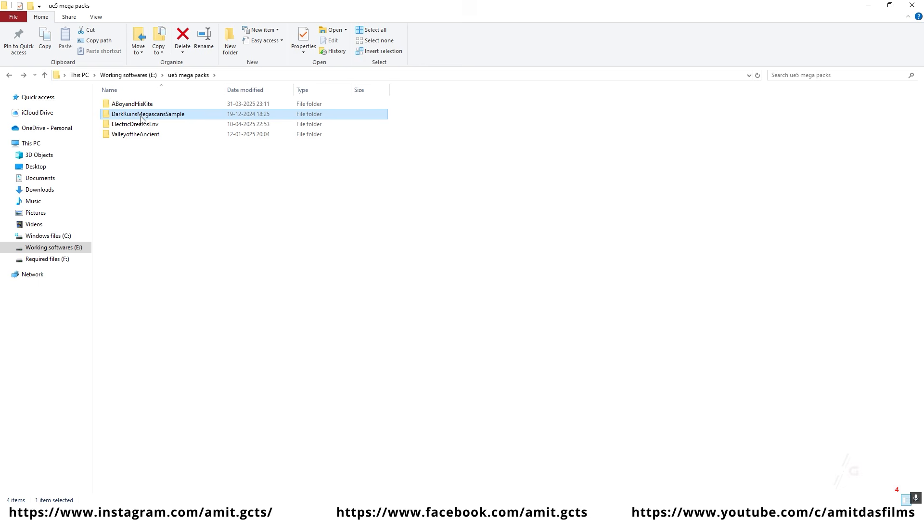
In File Explorer, copy everything inside the Content folder of the DarkRuinsMegascansSample project.
double_click(183, 119)
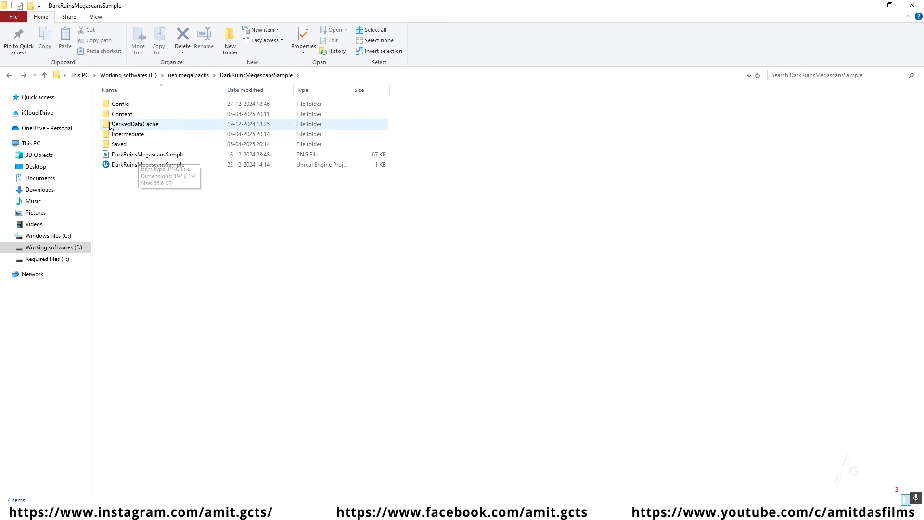
double_click(139, 114)
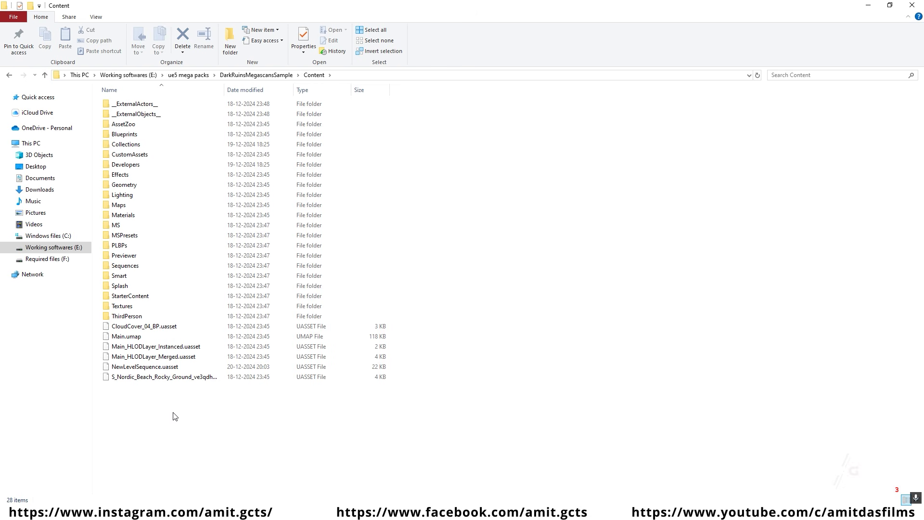
key(ctrl+a)
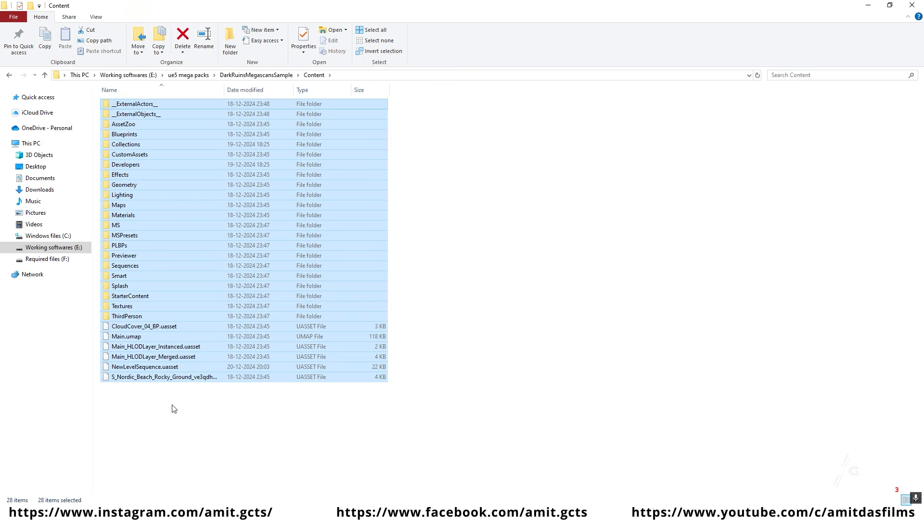
right_click(197, 227)
click(221, 352)
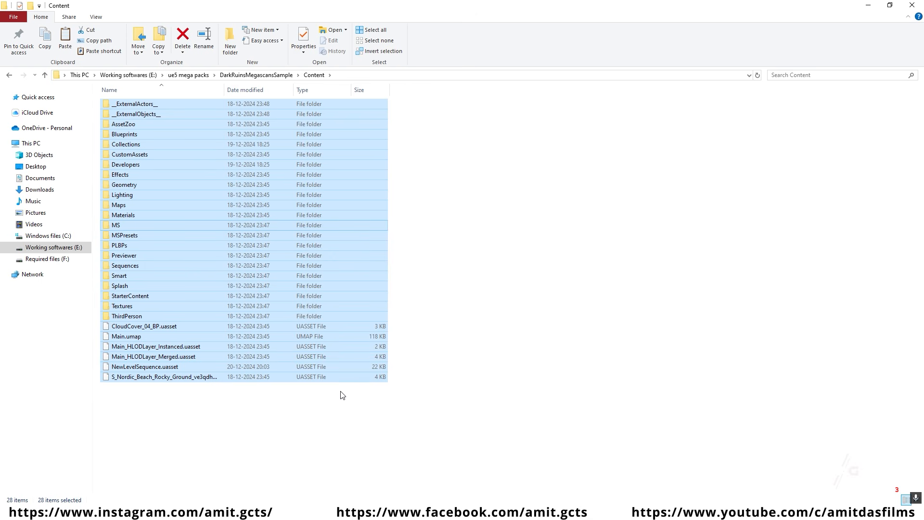
Switch to the Epic Games Launcher, show the tutorial project in its folder, and paste the copied files into its Content folder.
click(406, 512)
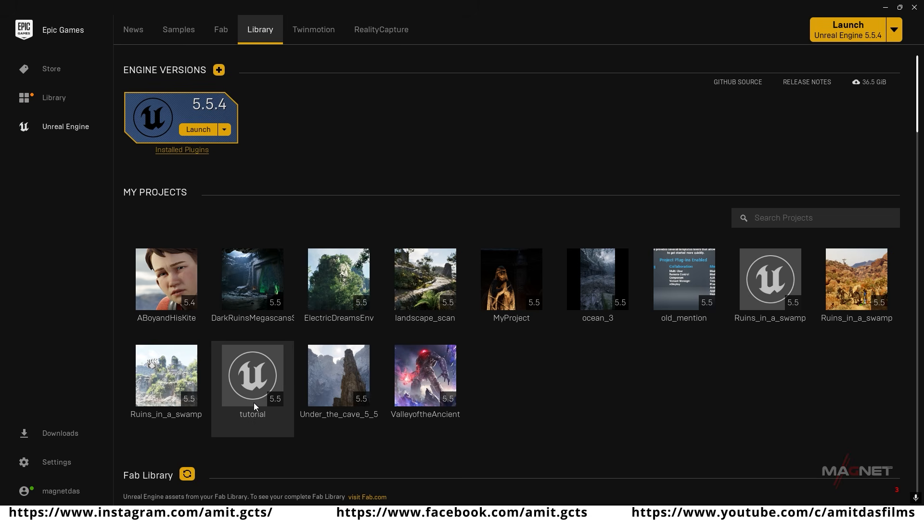
right_click(250, 377)
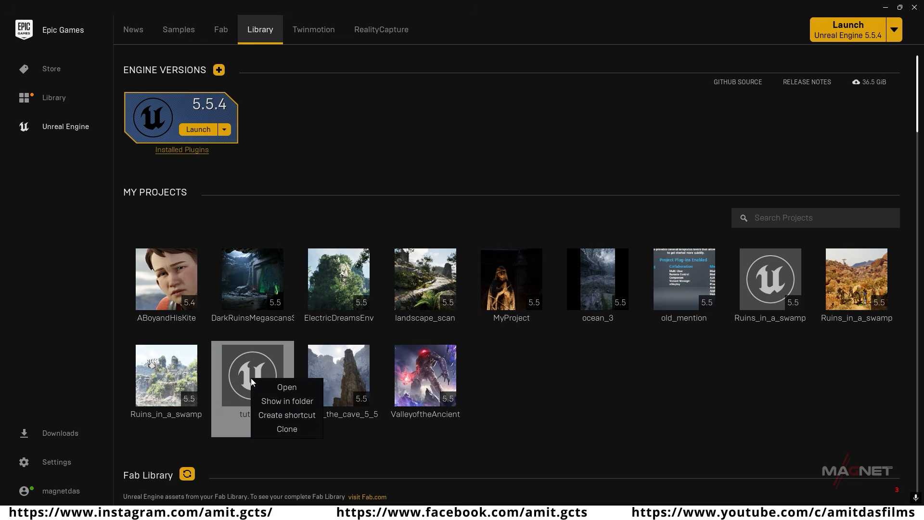
click(291, 403)
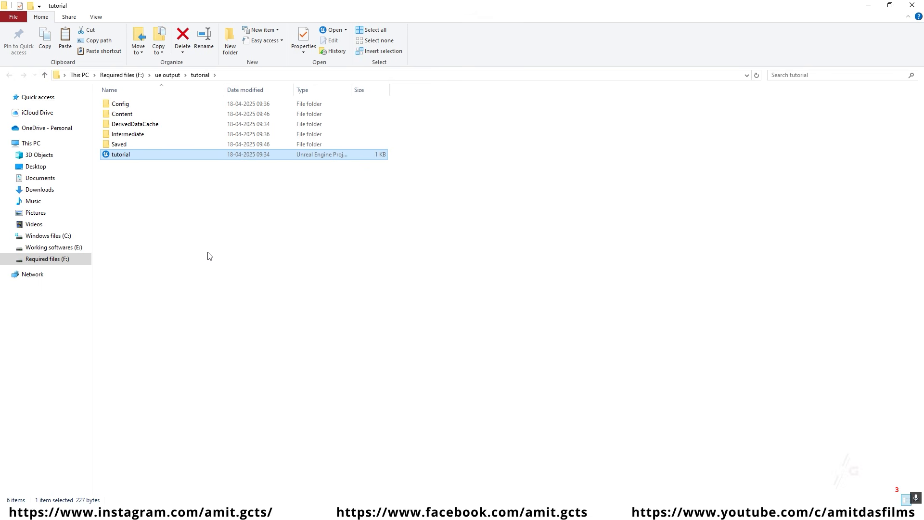
double_click(130, 116)
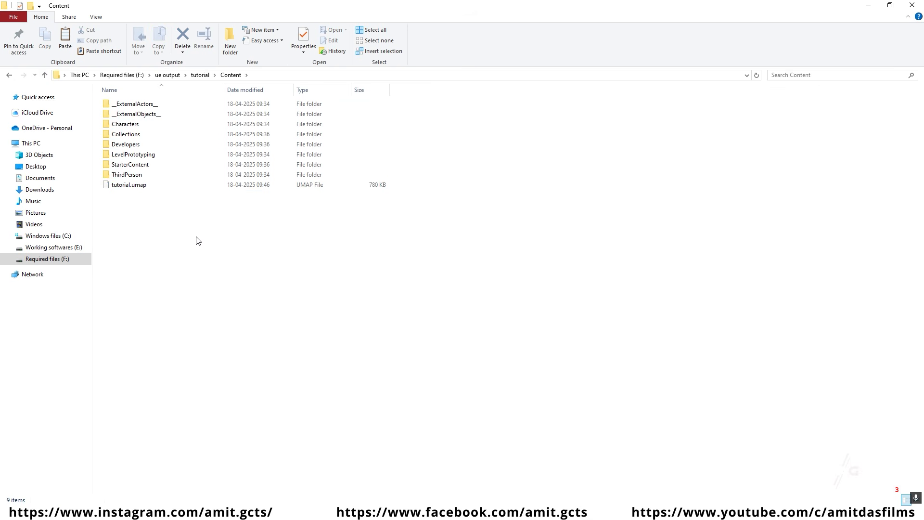
right_click(178, 218)
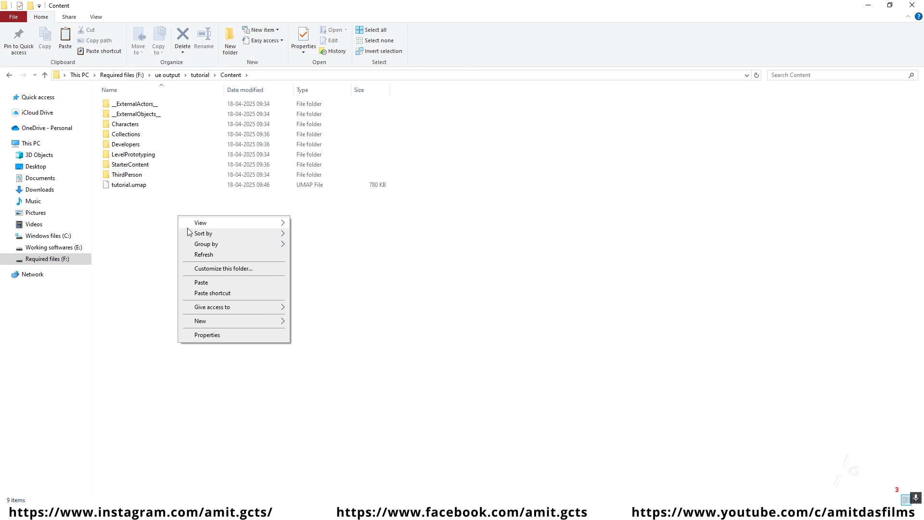
click(209, 286)
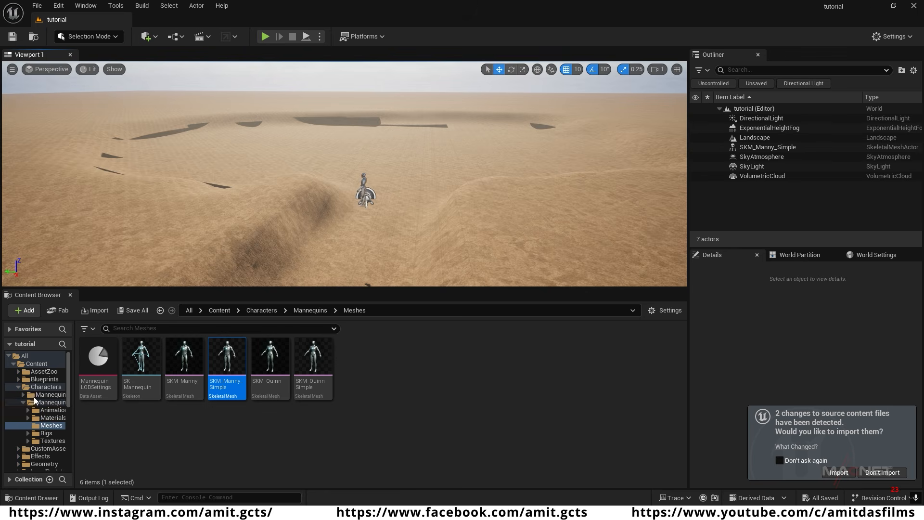
Back in the Unreal Editor, look through the added content folders and import the detected source content changes.
scroll(34, 399, down, 5)
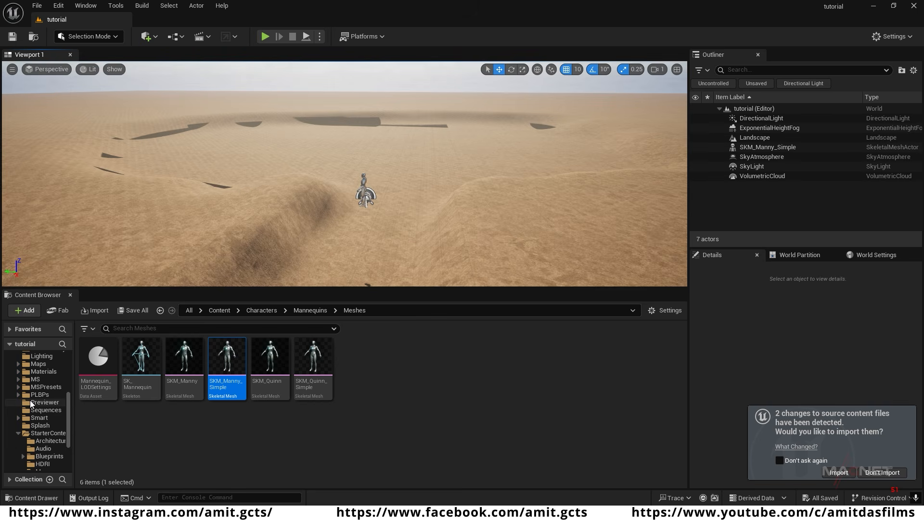
scroll(30, 404, up, 5)
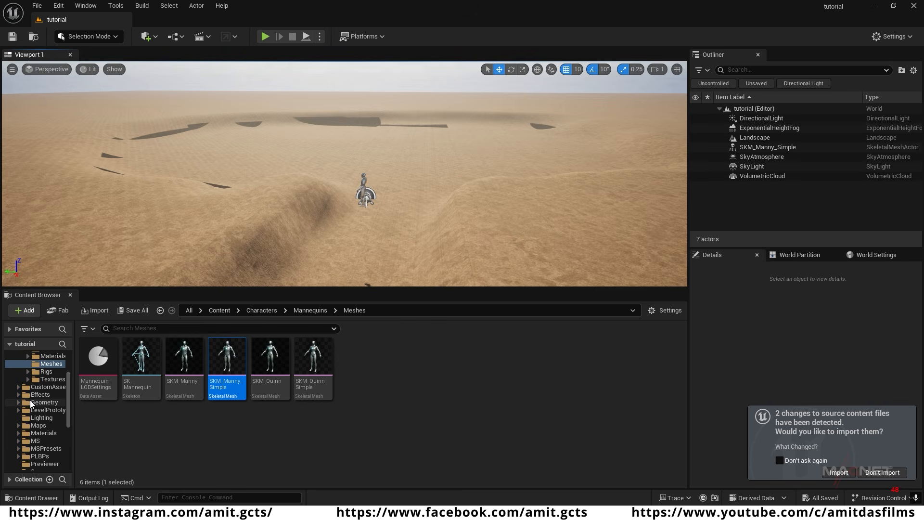
click(842, 474)
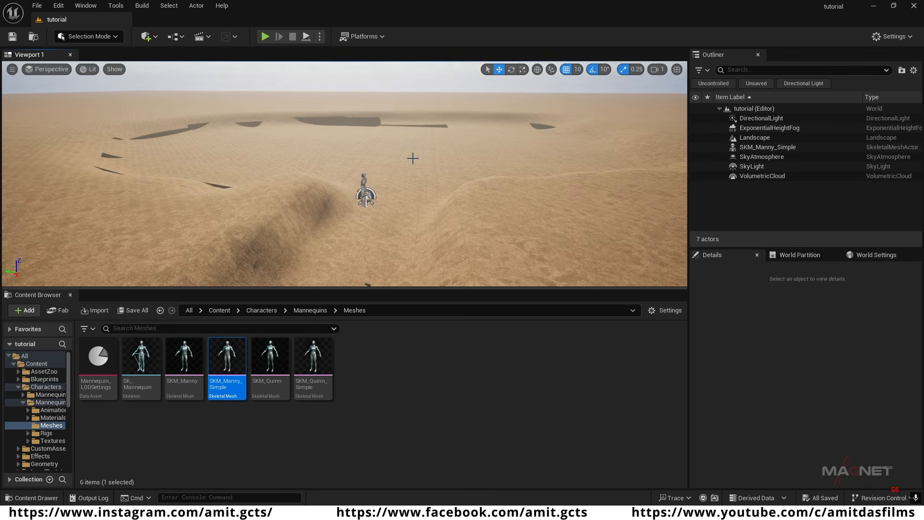
Add a plane shape to the level and set its locked uniform scale to 600.
click(152, 39)
mouse_move(180, 149)
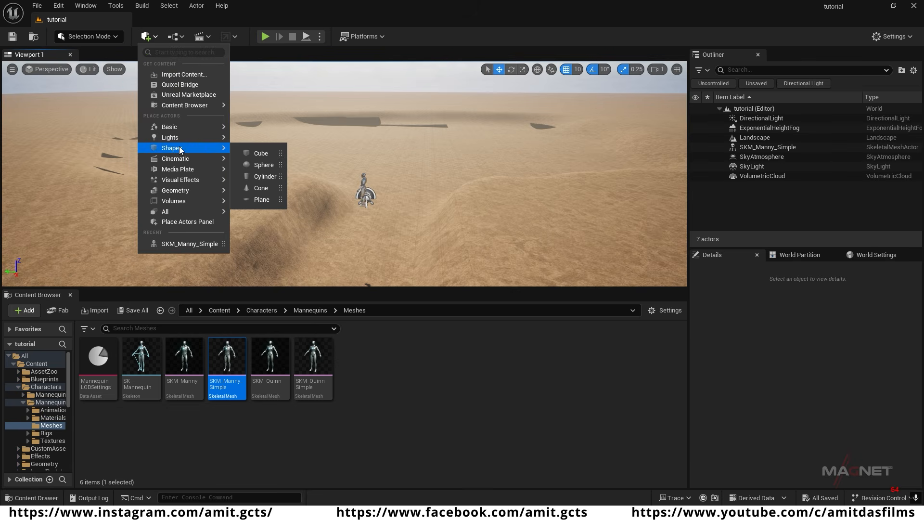
click(262, 199)
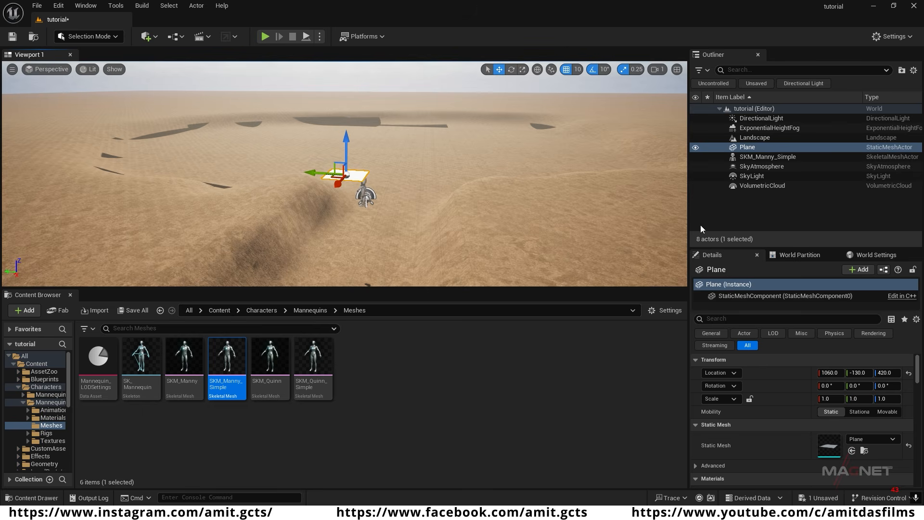
click(751, 400)
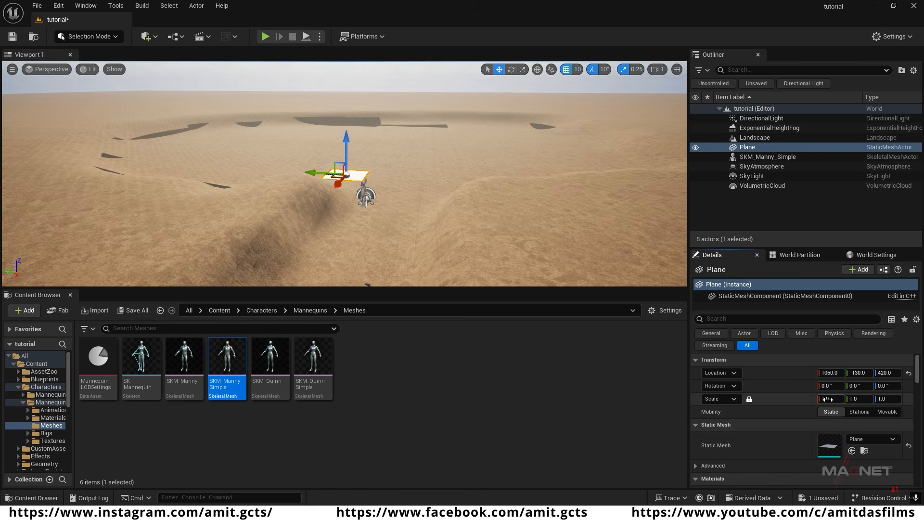
click(842, 400)
text(600)
key(Return)
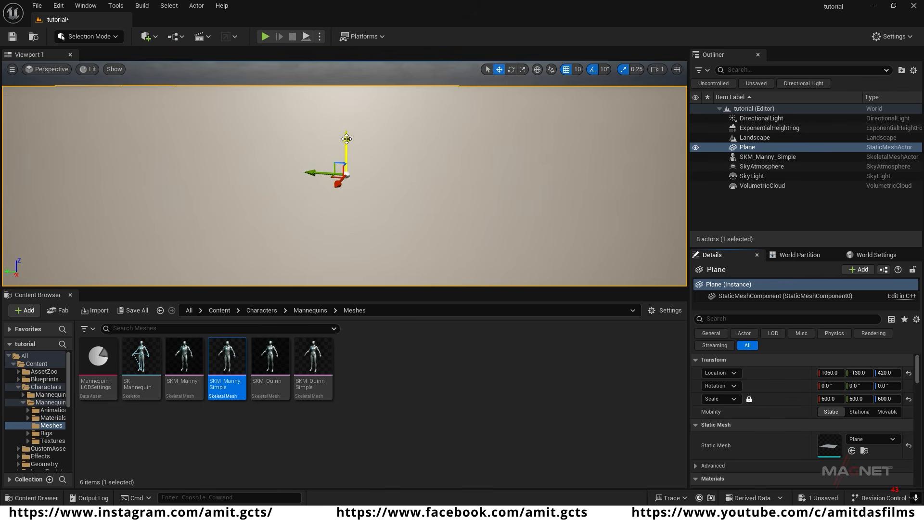
Lower the plane to a Z location of -70 so it fills the sculpted channel beneath the mannequin.
drag(346, 140, 343, 267)
right_drag(344, 267, 338, 280)
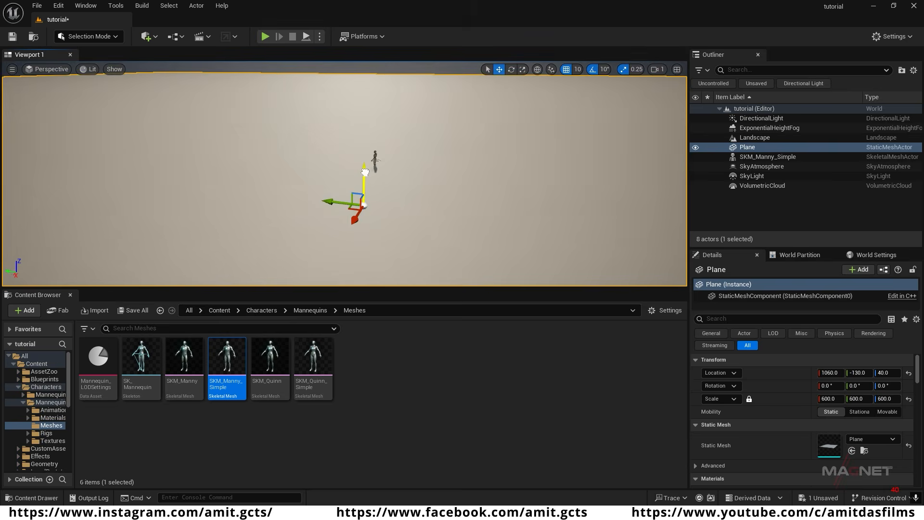
drag(362, 171, 360, 187)
mouse_move(414, 217)
right_down()
mouse_move(395, 217)
mouse_move(415, 221)
right_up()
key(w)
scroll(415, 221, up, 2)
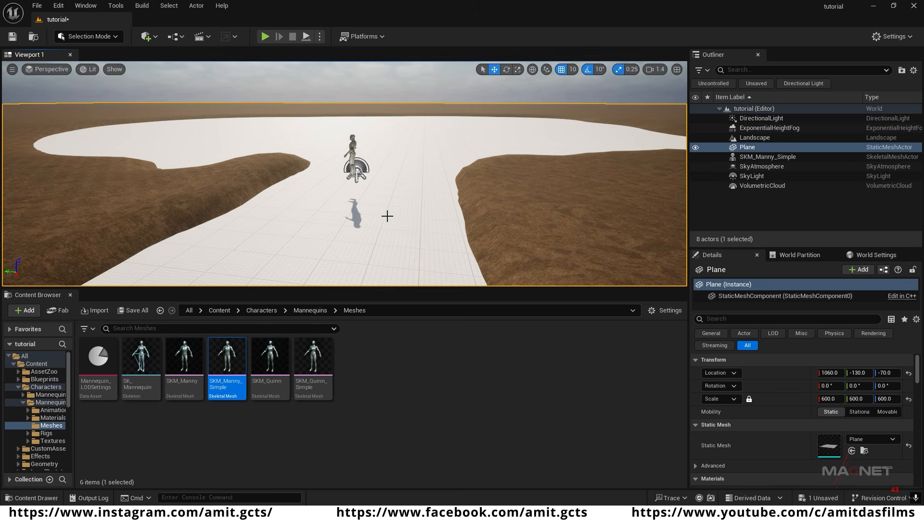
Find MI_MS_Puddle in Content/Materials/Custom and assign it to the plane's Element 0 material.
click(35, 364)
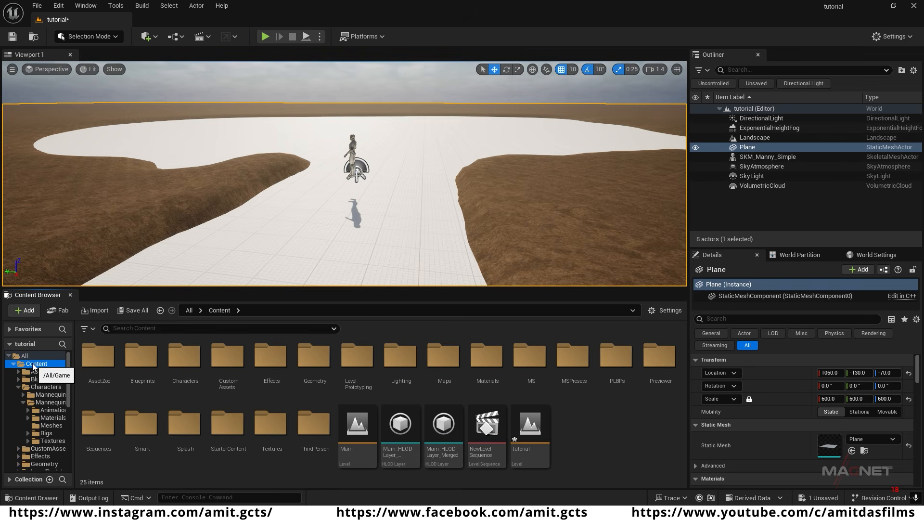
double_click(496, 358)
double_click(143, 358)
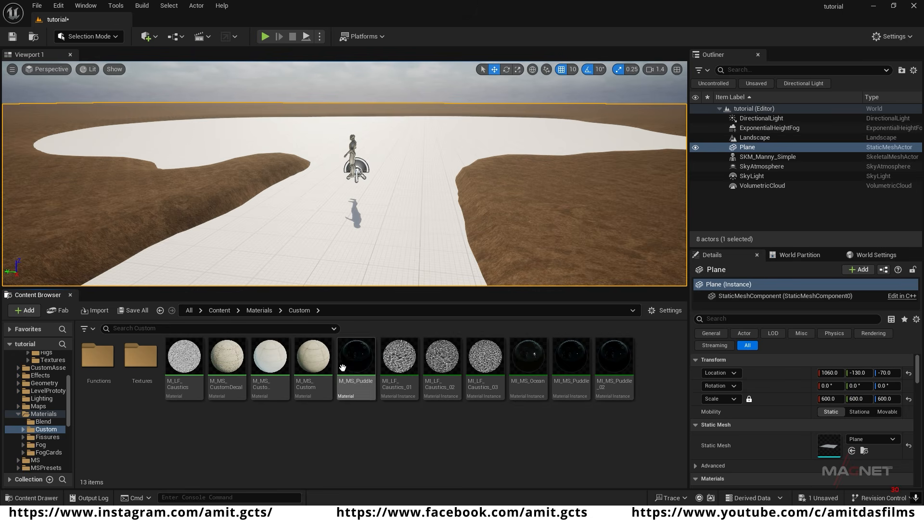
click(577, 355)
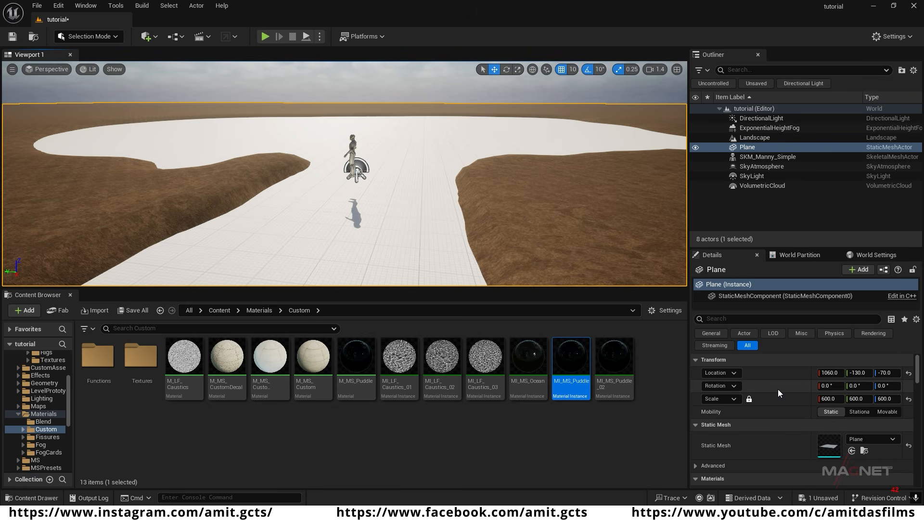
scroll(779, 390, down, 3)
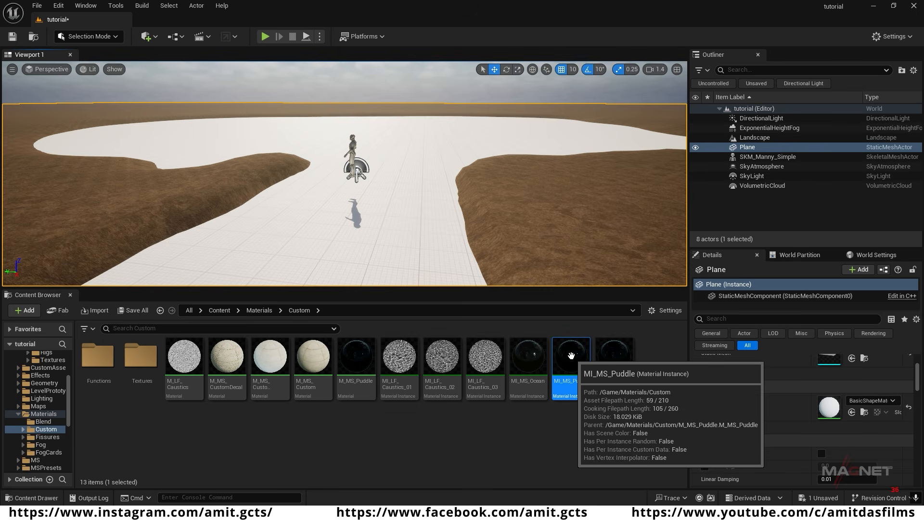
drag(572, 345, 821, 405)
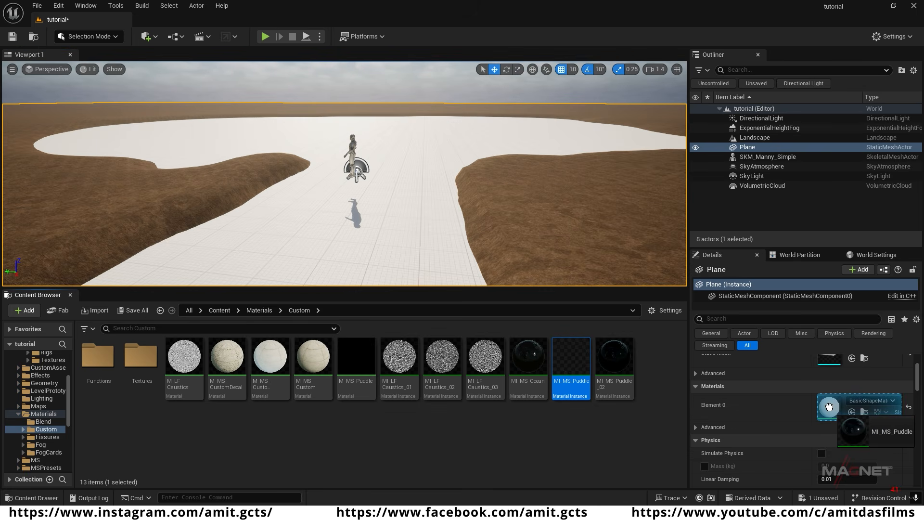
right_drag(344, 174, 368, 217)
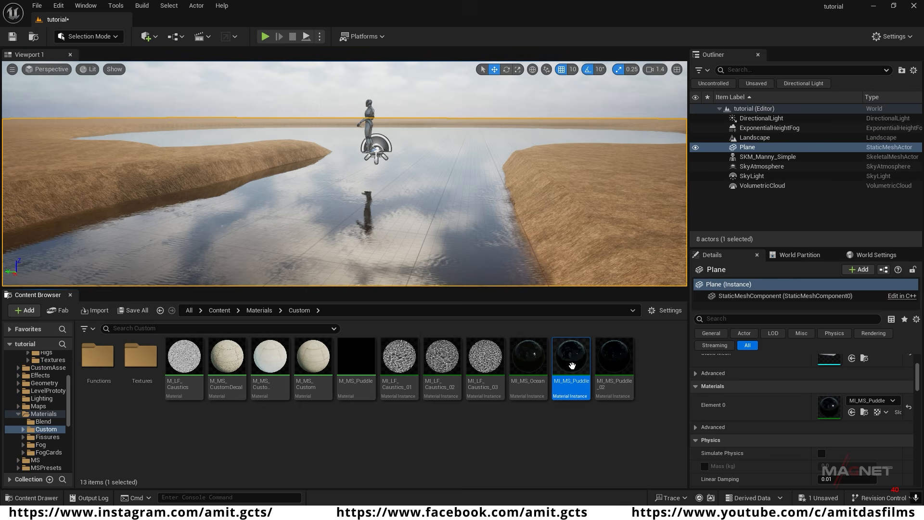
In the MI_MS_Puddle material instance, set the Water - Absorption color under SingleLayerWater Parameters to light pink (sRGB FF959EFF).
double_click(573, 368)
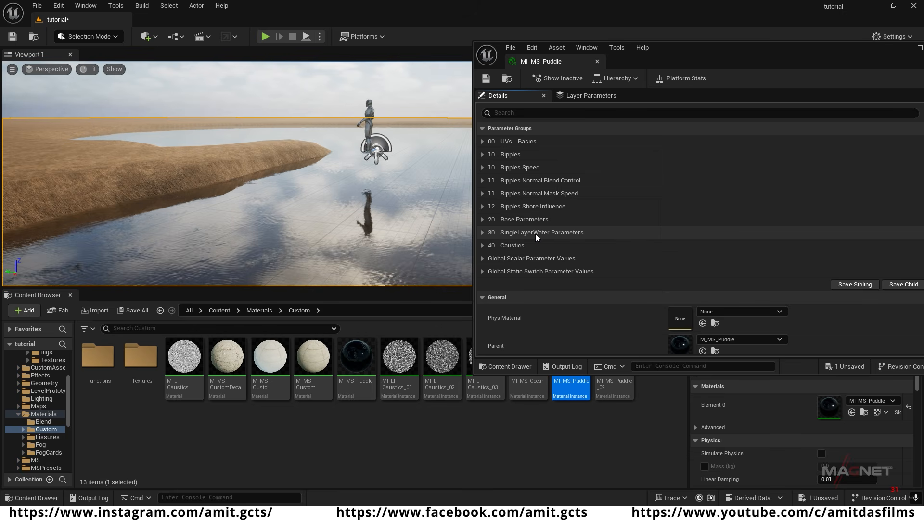
click(483, 234)
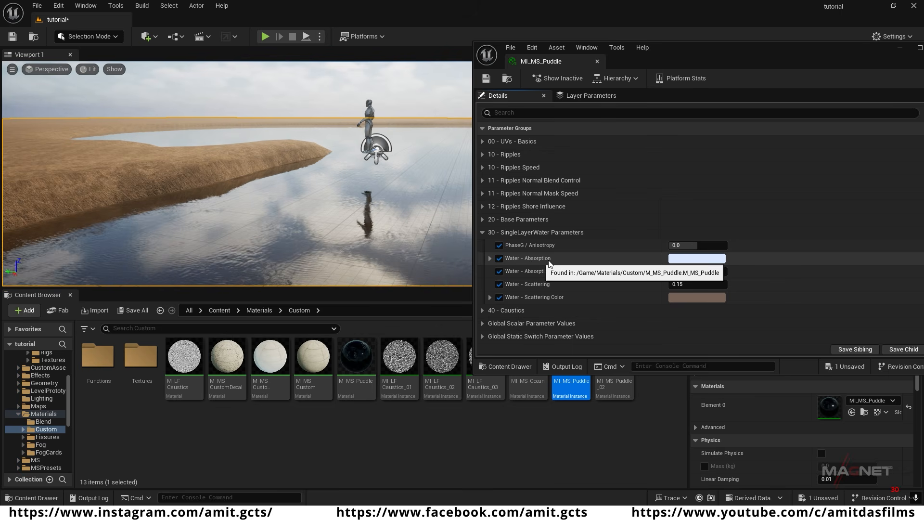
click(701, 260)
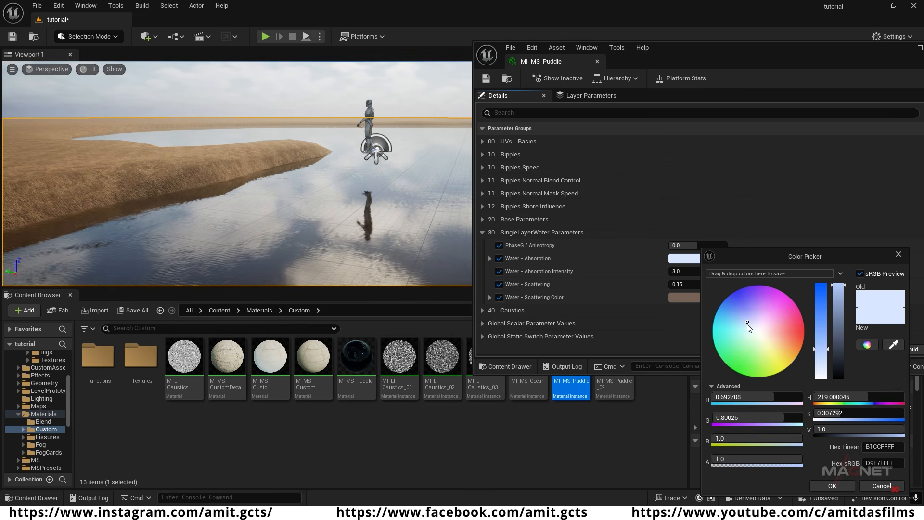
drag(750, 321, 796, 345)
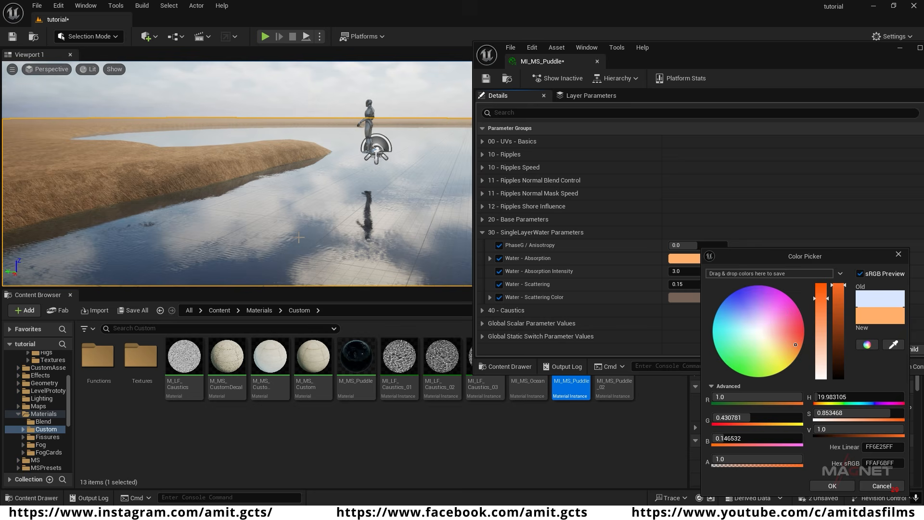
right_drag(299, 237, 389, 258)
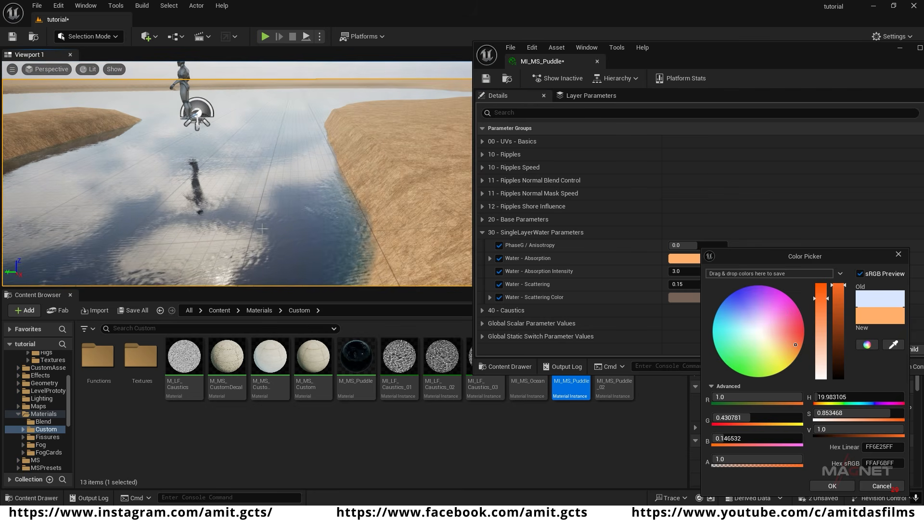
right_drag(262, 229, 289, 226)
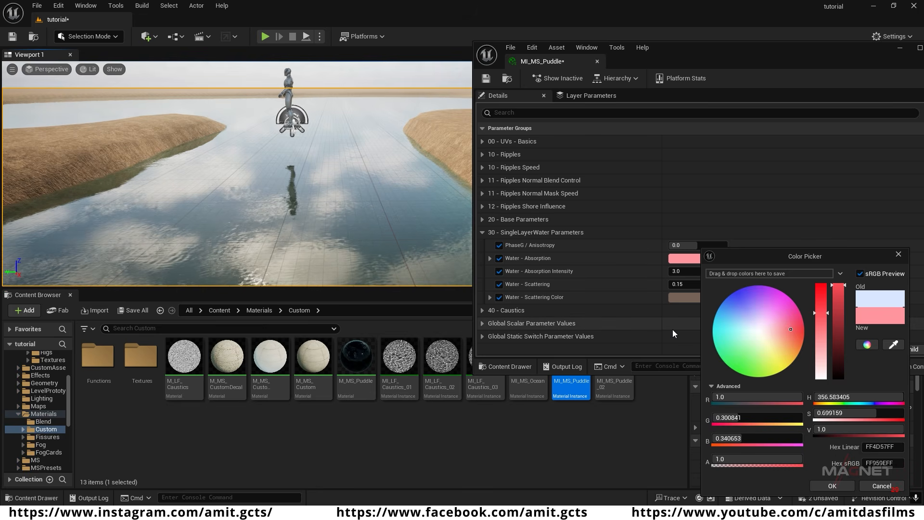
click(840, 486)
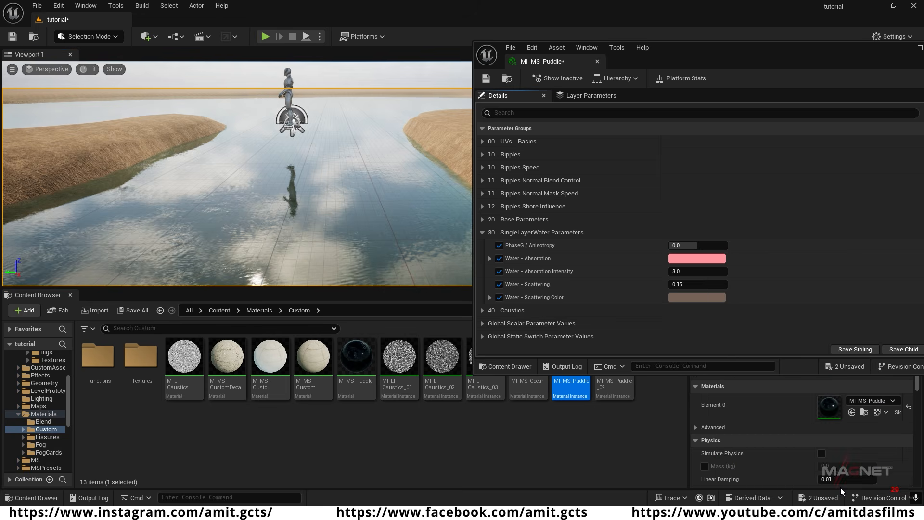
Save the MI_MS_Puddle material instance and minimize its editor window.
click(486, 79)
drag(865, 47, 731, 46)
click(765, 44)
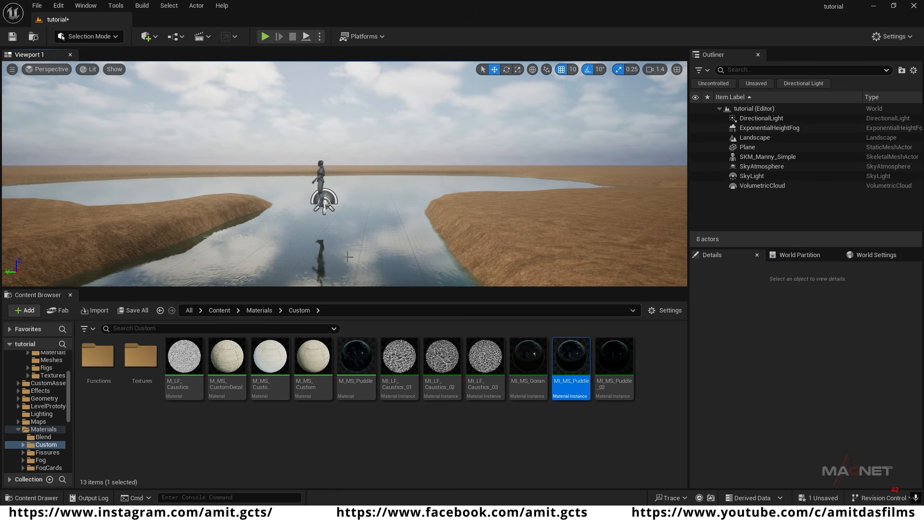
Show the whole Content folder filtered to Static Mesh assets only.
key(w)
mouse_move(362, 252)
right_down()
mouse_move(363, 244)
mouse_move(362, 252)
right_up()
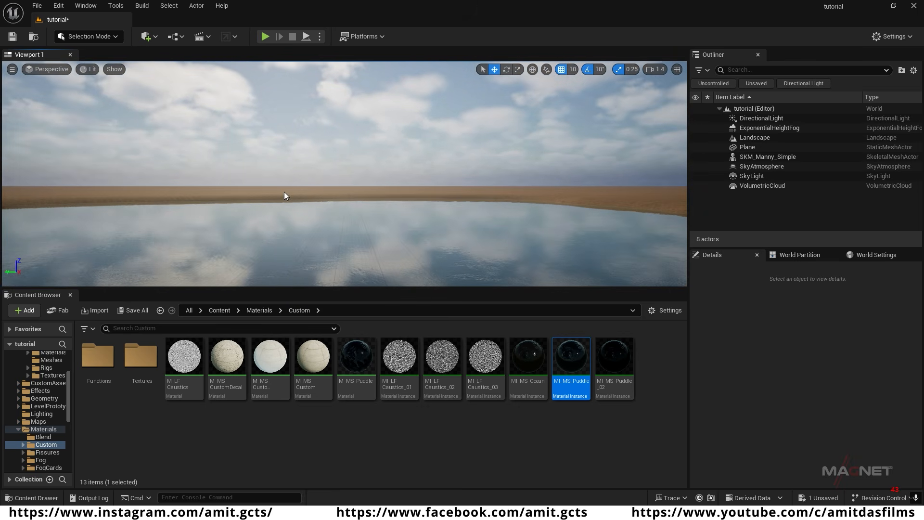
scroll(39, 394, up, 3)
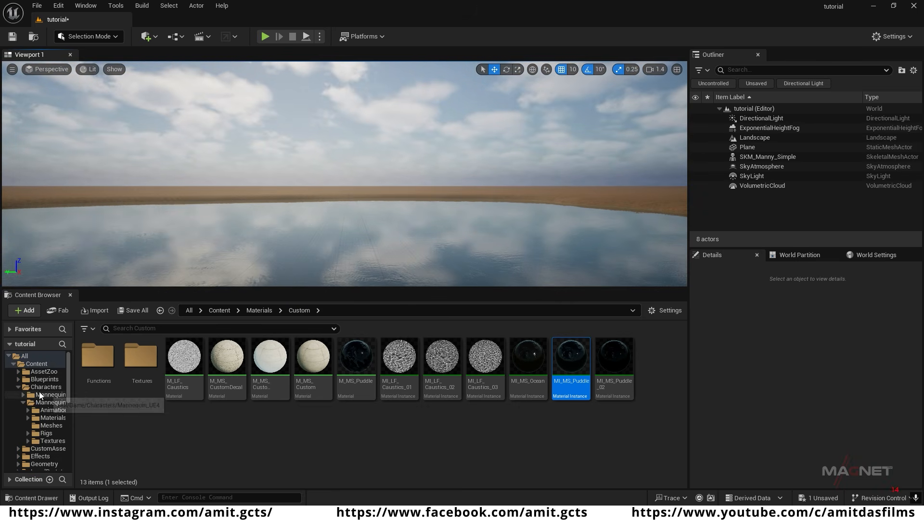
click(38, 365)
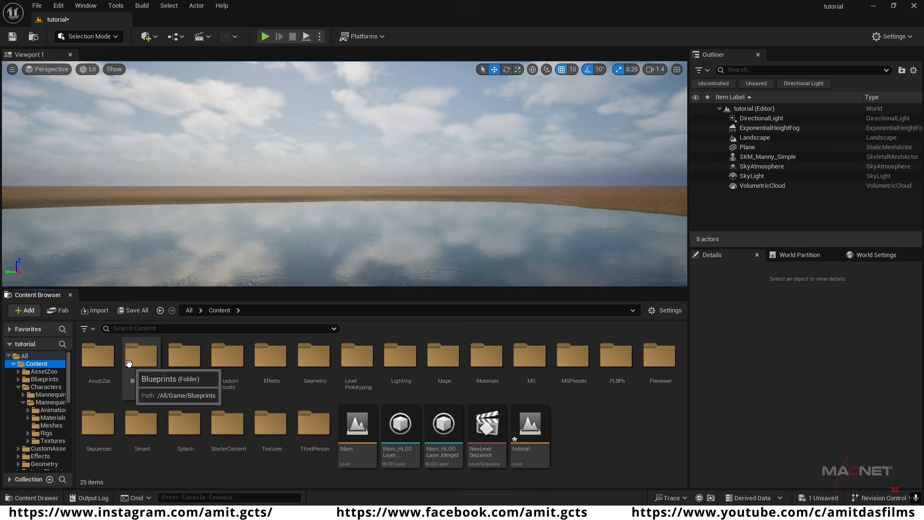
click(90, 329)
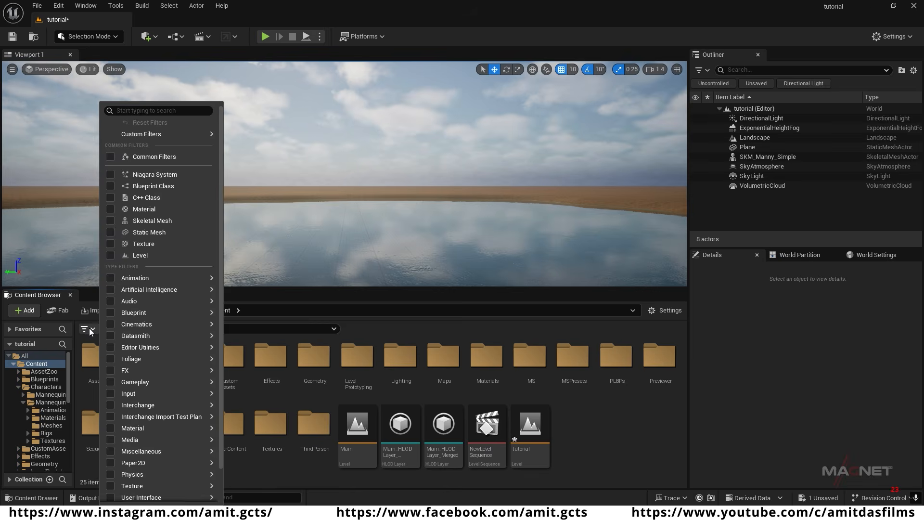
click(110, 233)
click(99, 361)
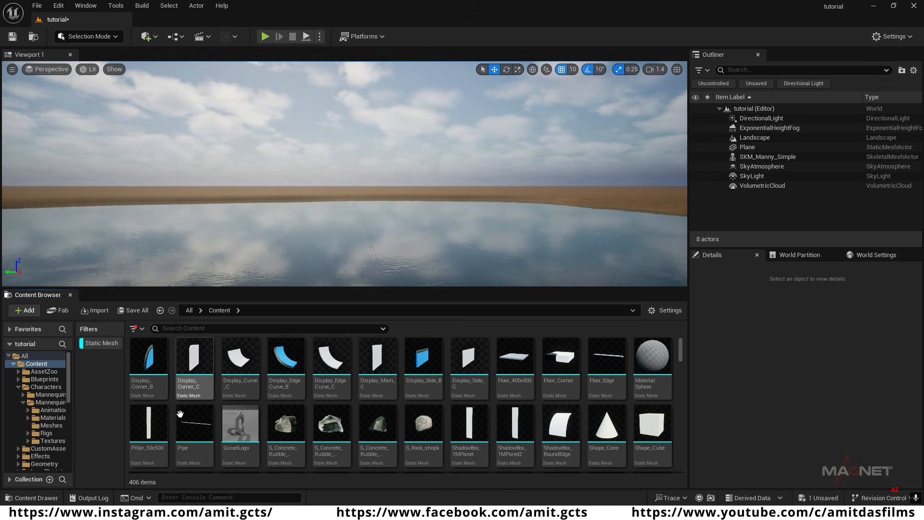
Place the SM_Desert_Western_Cliff_Sheer_Xl_05 static mesh in the level at the far side of the water.
mouse_move(434, 422)
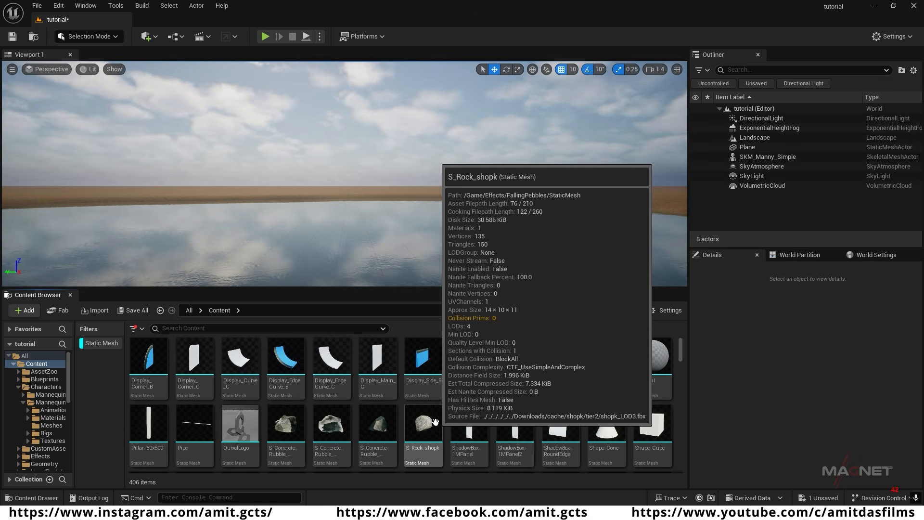
scroll(680, 343, down, 5)
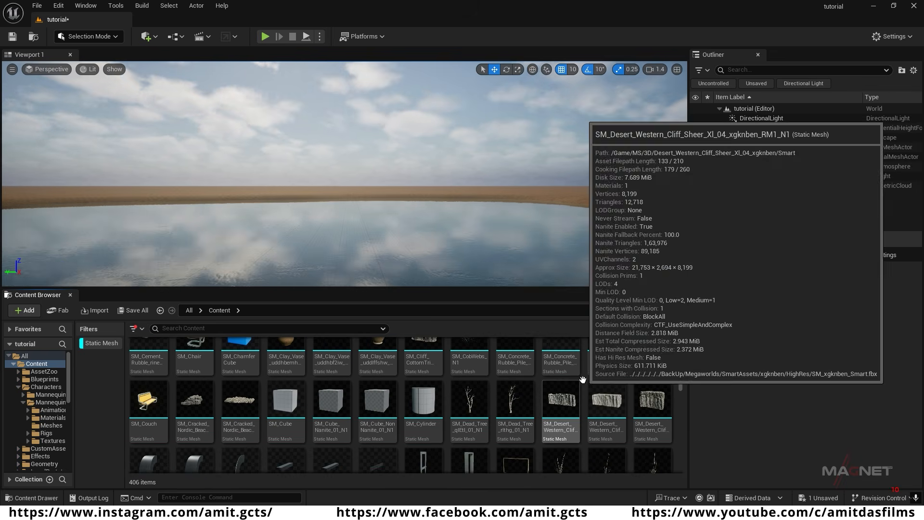
mouse_move(654, 407)
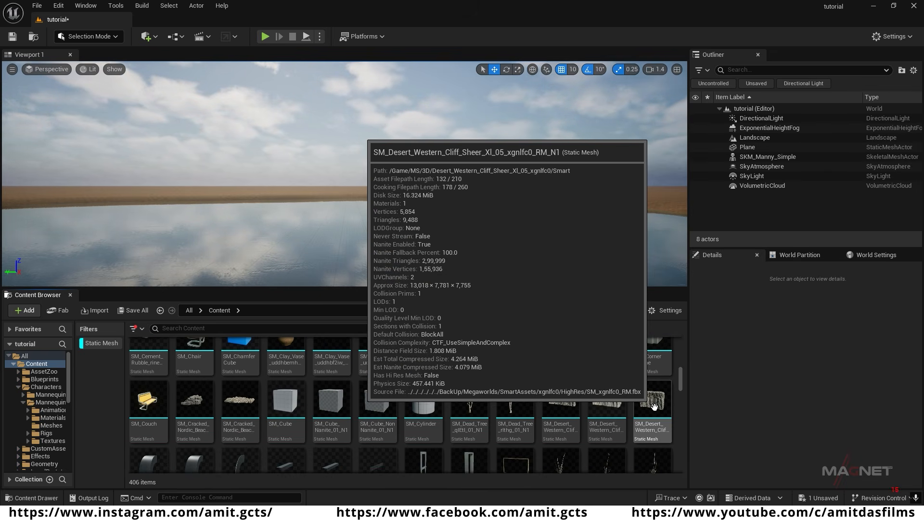
drag(654, 406, 417, 184)
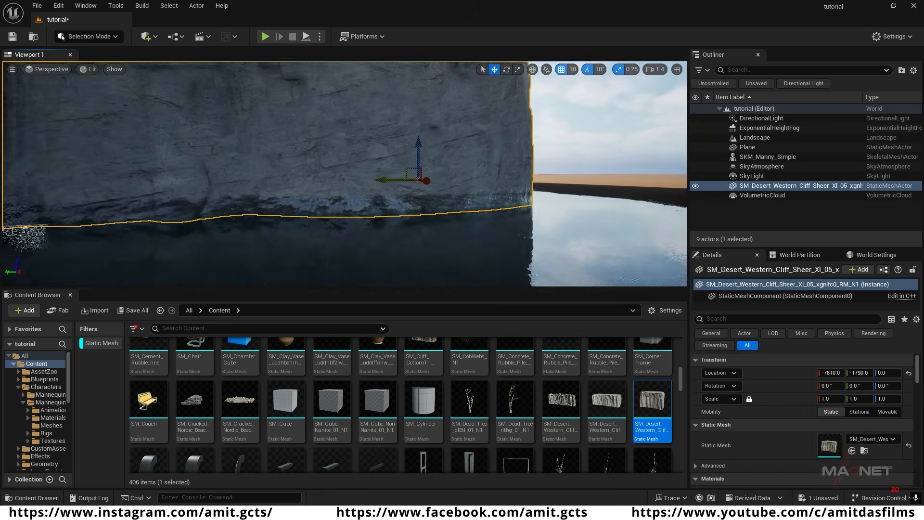
right_drag(417, 184, 411, 216)
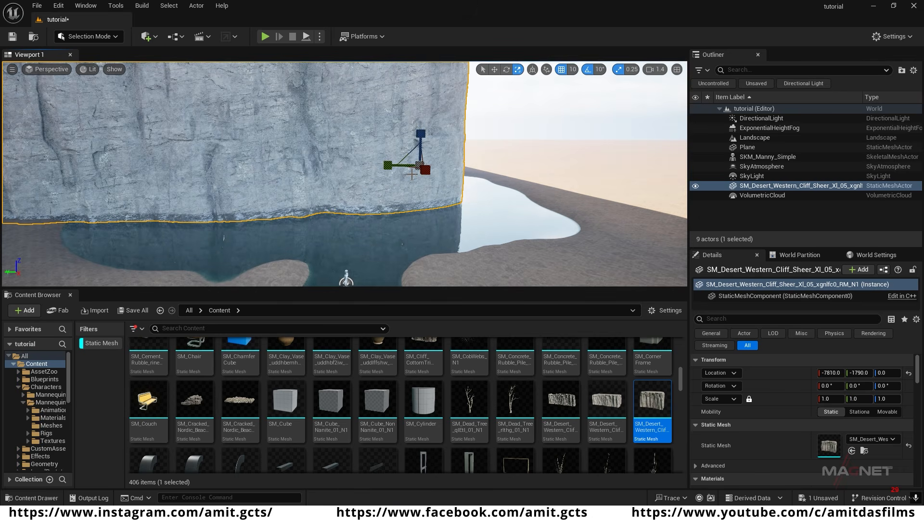
Scale the placed cliff mesh down uniformly to 0.25.
drag(418, 162, 402, 204)
mouse_move(402, 204)
right_down()
mouse_move(381, 204)
mouse_move(402, 194)
mouse_move(411, 213)
right_up()
key(w)
scroll(402, 194, up, 2)
key(s)
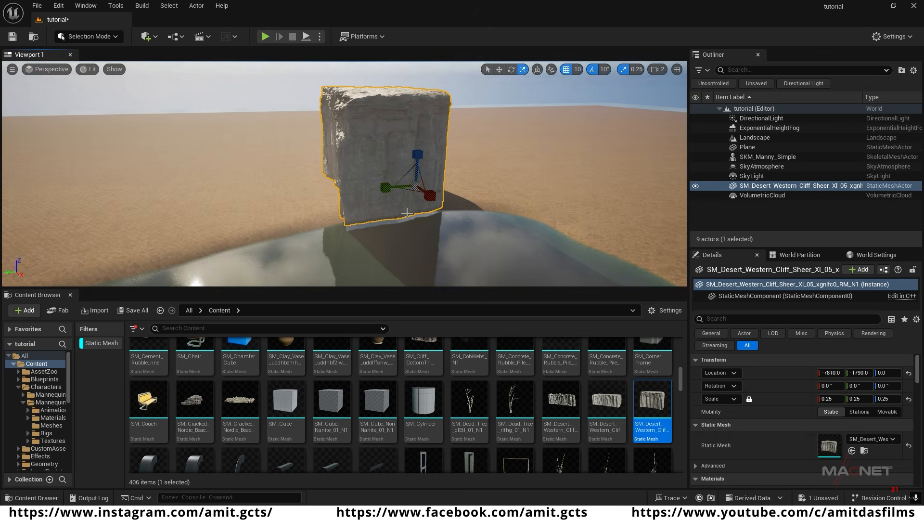
Rotate the cliff -90° about Z and move it onto the sand beyond the water, at about -10670, -180, -220.
mouse_move(376, 195)
mouse_down()
mouse_move(491, 198)
mouse_move(373, 210)
mouse_up()
key(w)
drag(436, 197, 393, 196)
mouse_move(427, 69)
right_down()
mouse_move(409, 103)
mouse_move(426, 69)
right_up()
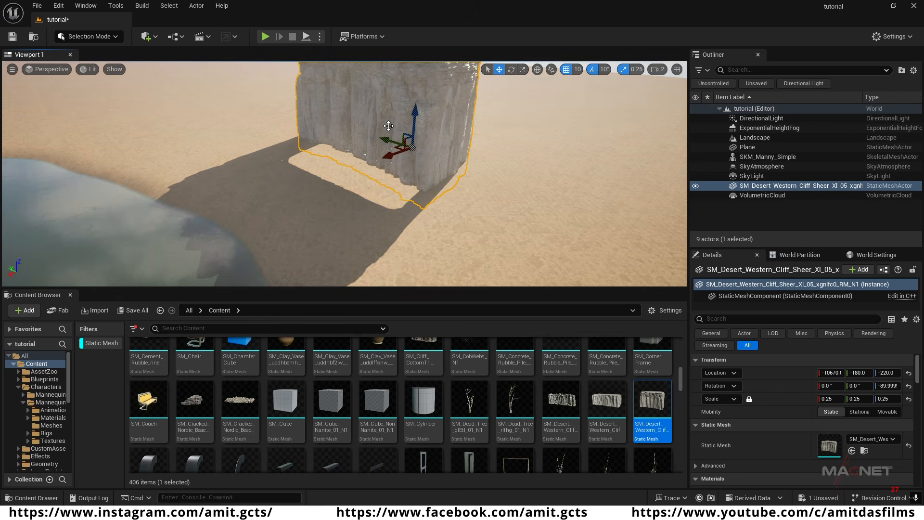
right_drag(337, 194, 362, 182)
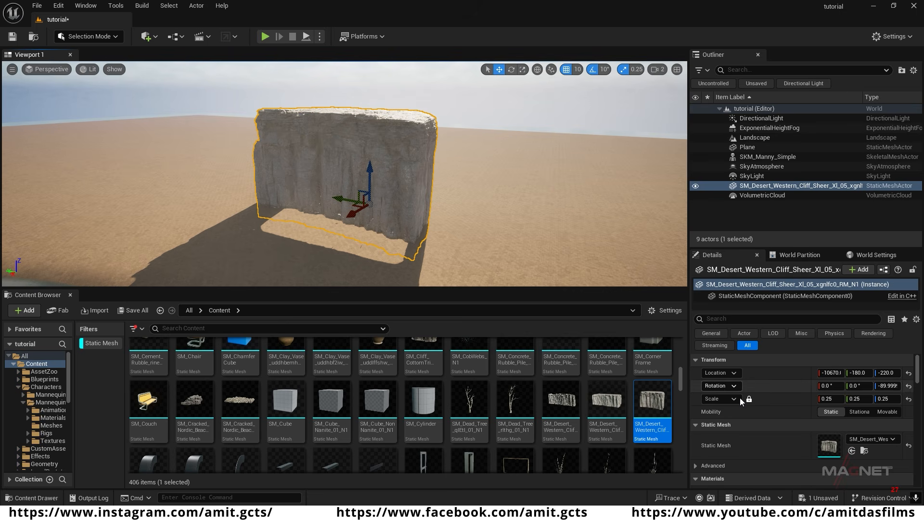
Override Two Sided to true in the cliff's material instance and save the material.
scroll(742, 403, down, 3)
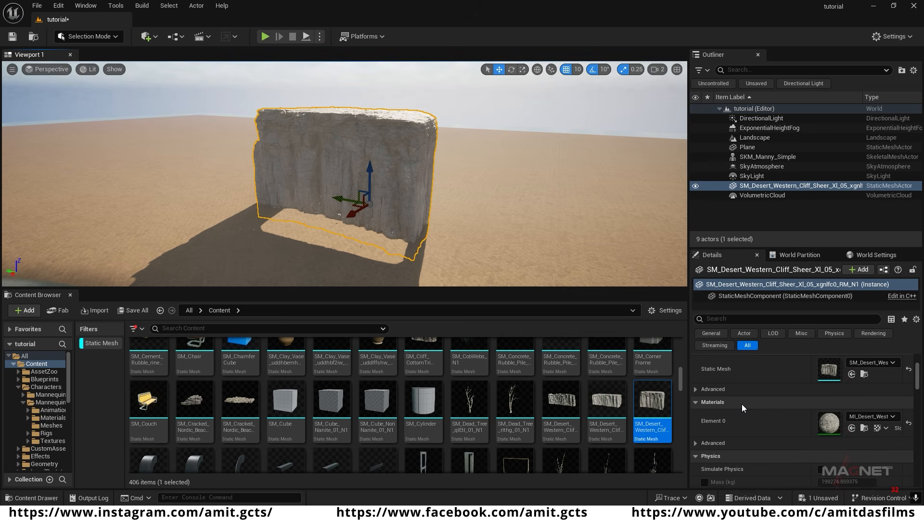
double_click(831, 426)
drag(808, 129, 812, 243)
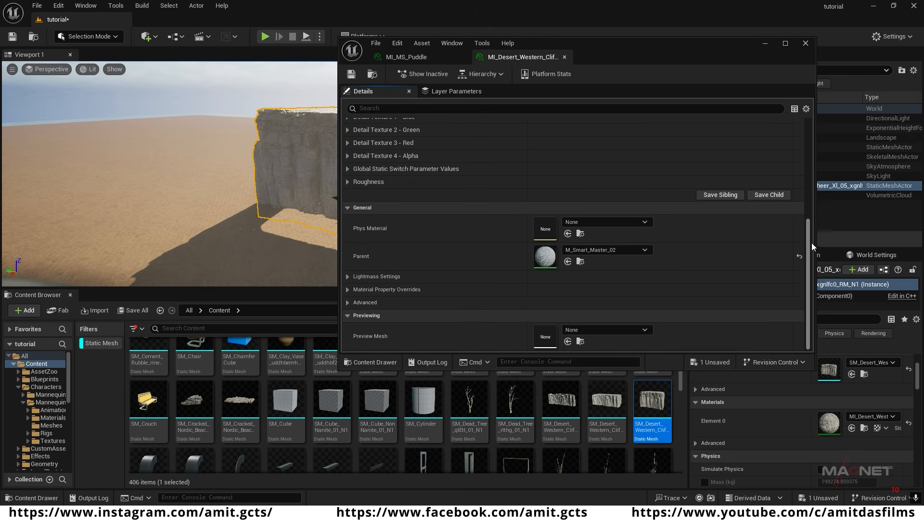
click(348, 290)
scroll(399, 301, down, 2)
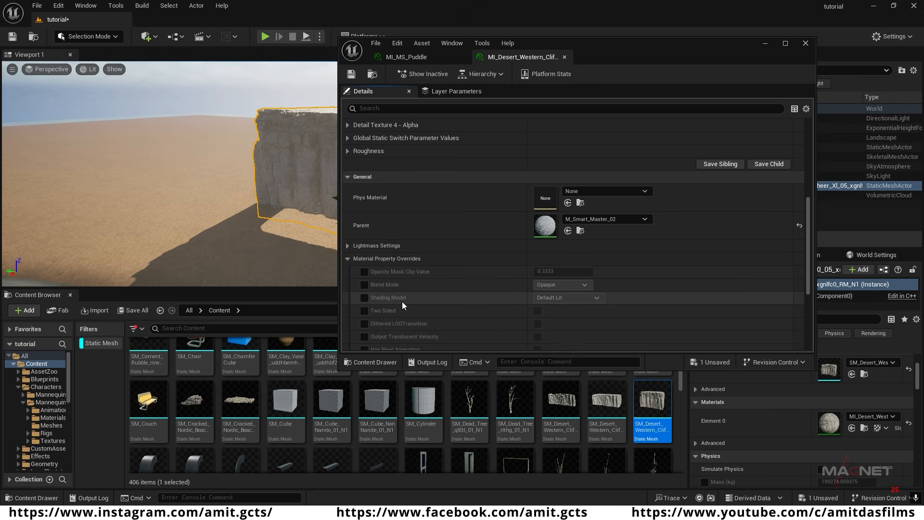
click(365, 311)
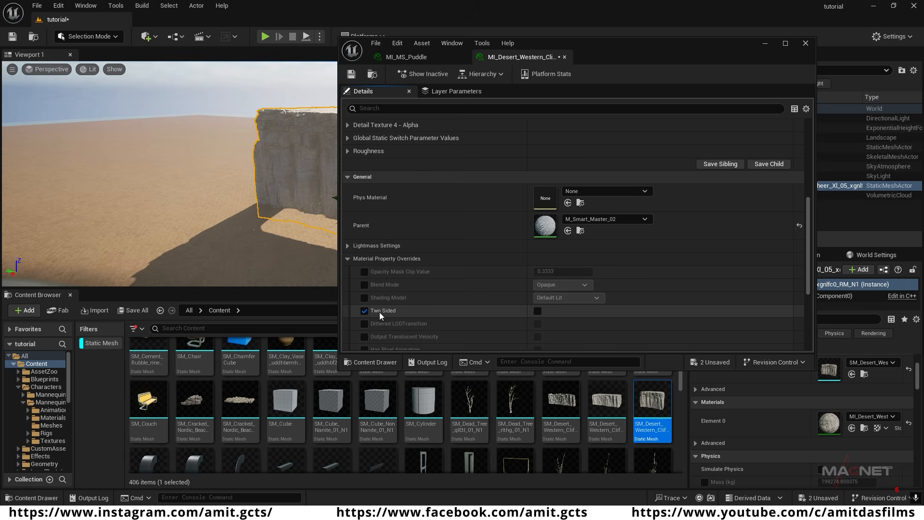
click(538, 311)
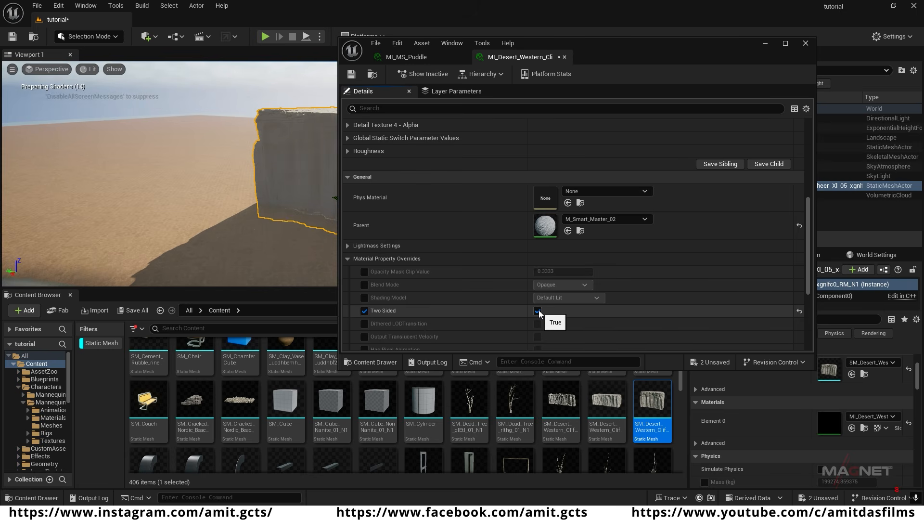
click(352, 75)
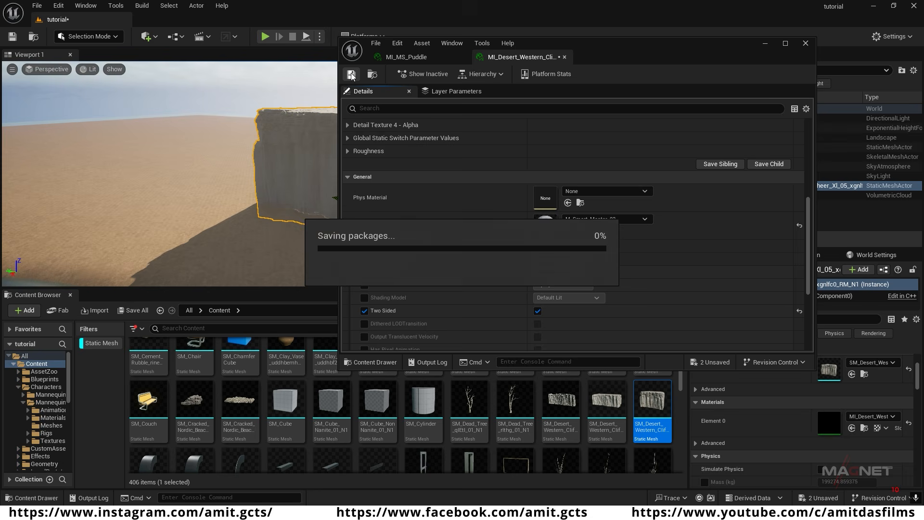
click(766, 44)
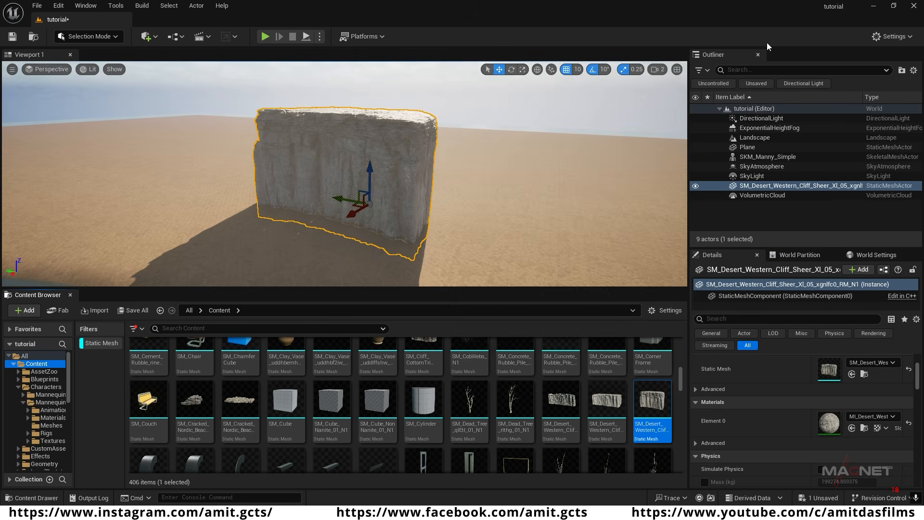
Move the cliff farther back across the sand, away from the water's edge.
right_drag(395, 228, 336, 195)
key(s)
key(w)
key(w)
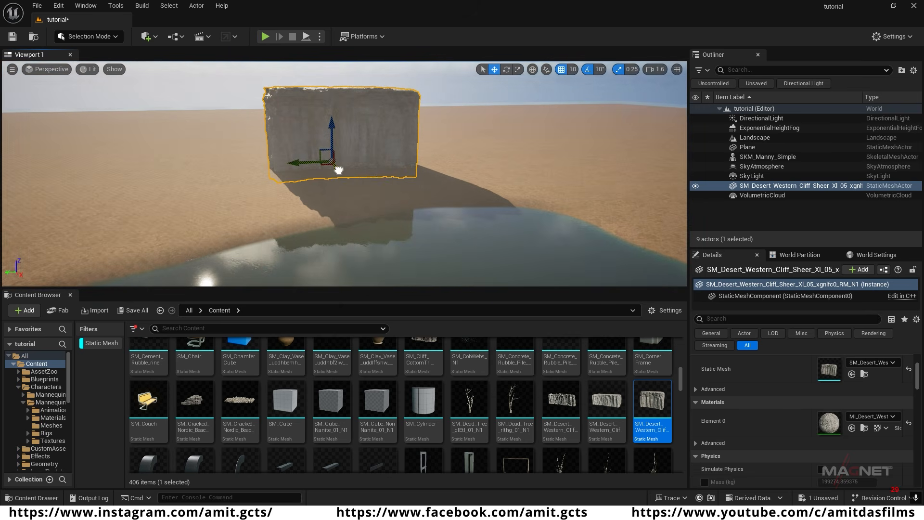
drag(339, 170, 324, 150)
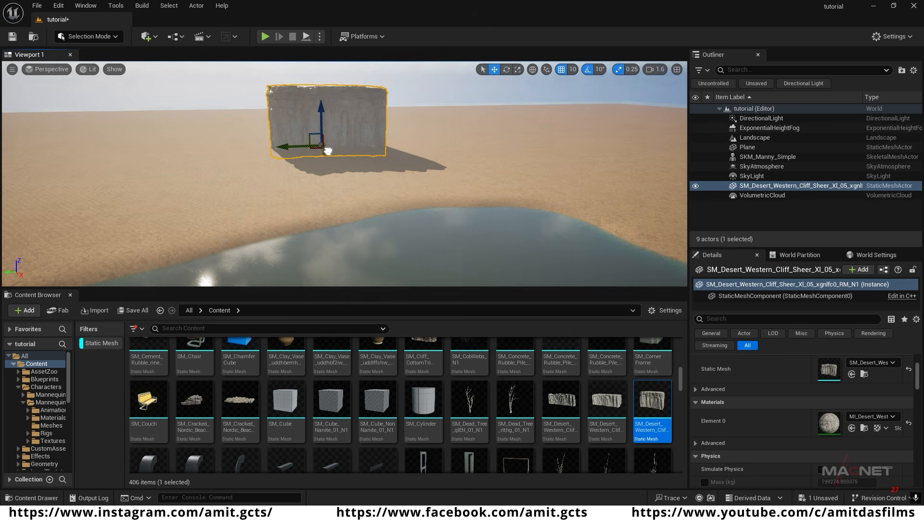
Rotate the cliff about Z so its face stands at an angle to the water.
right_drag(358, 188, 337, 214)
key(w)
scroll(339, 172, up, 3)
key(e)
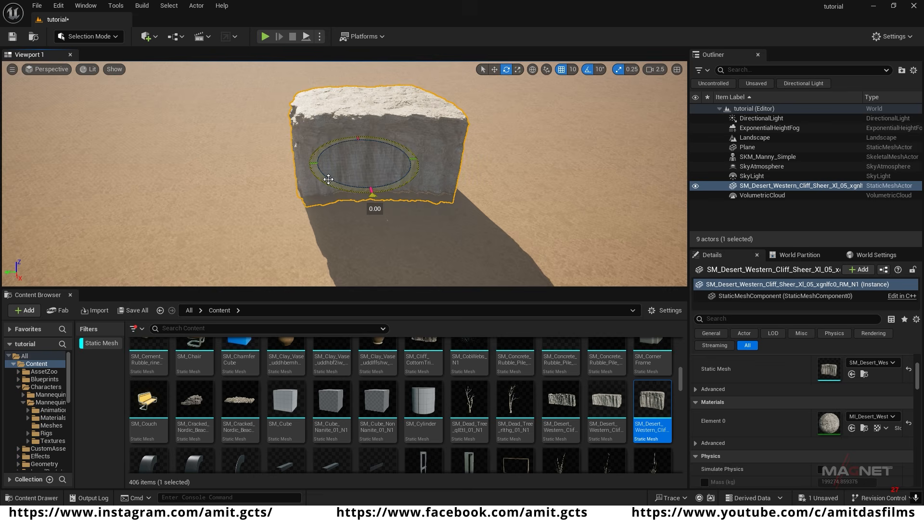
drag(329, 179, 402, 189)
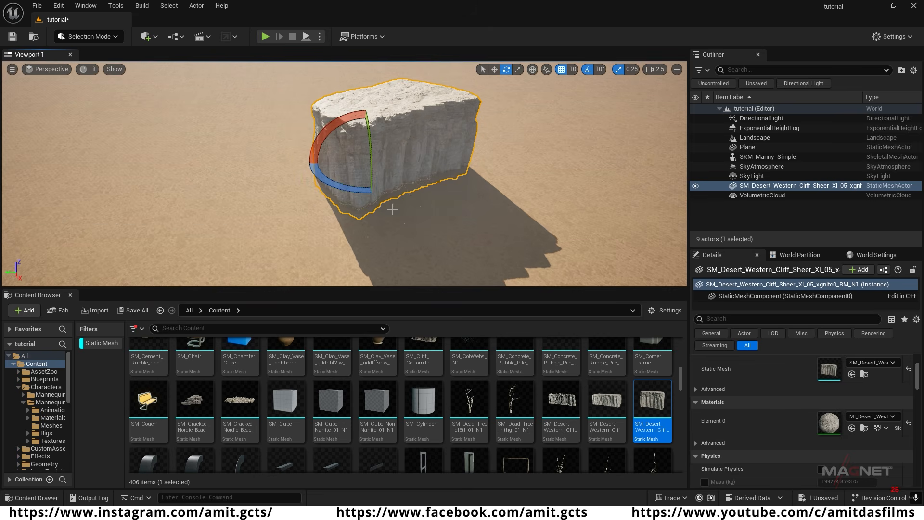
right_drag(392, 209, 390, 187)
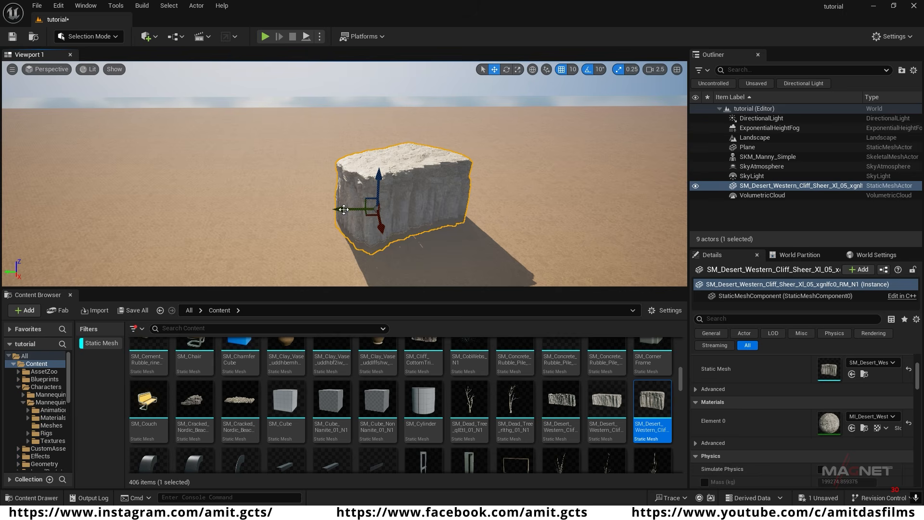
Duplicate the small cliff beside the original and rotate the copies about Z to start a joined rock mass.
alt+drag(339, 209, 457, 233)
key(w)
drag(419, 208, 412, 207)
mouse_move(412, 207)
right_down()
mouse_move(385, 240)
mouse_move(400, 212)
right_up()
alt+drag(381, 175, 328, 194)
key(e)
right_drag(383, 193, 376, 222)
alt+drag(284, 219, 327, 233)
key(e)
drag(335, 267, 366, 276)
Add further rotated cliff copies to complete a five-piece rock mass beyond the water, then deselect.
key(w)
right_drag(366, 255, 373, 238)
alt+drag(325, 236, 377, 249)
right_drag(378, 250, 381, 280)
key(e)
drag(388, 210, 420, 216)
right_drag(420, 215, 367, 198)
scroll(353, 193, down, 2)
key(Escape)
key(s)
scroll(366, 198, down, 2)
right_drag(224, 183, 370, 173)
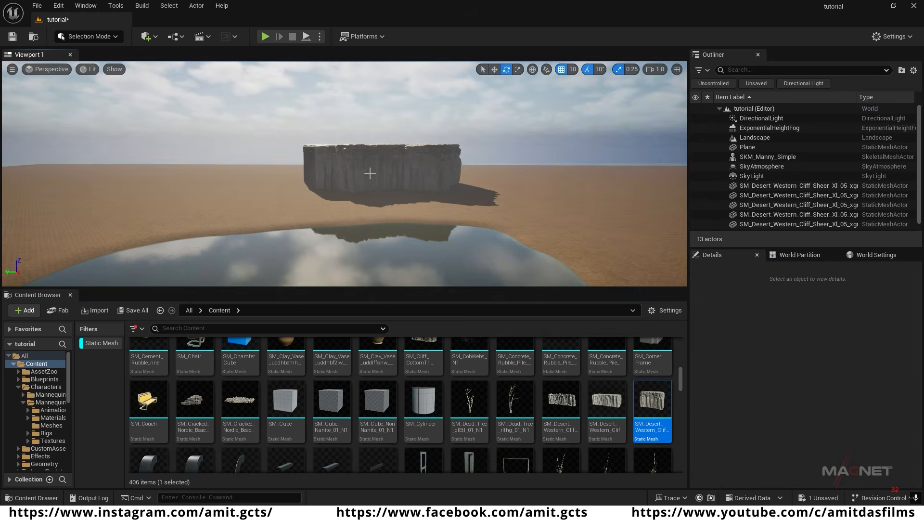
Duplicate one cliff away from the central rock at about -12980, -9010, -220 and rotate it to -20° about Z.
click(418, 169)
key(w)
key(e)
alt+drag(371, 187, 568, 200)
key(w)
drag(496, 188, 544, 188)
right_drag(544, 188, 577, 173)
key(e)
scroll(433, 236, up, 2)
Turn off grid, rotation and scale snapping and scale the separate cliff copy uniformly to about 0.479.
right_drag(438, 192, 455, 206)
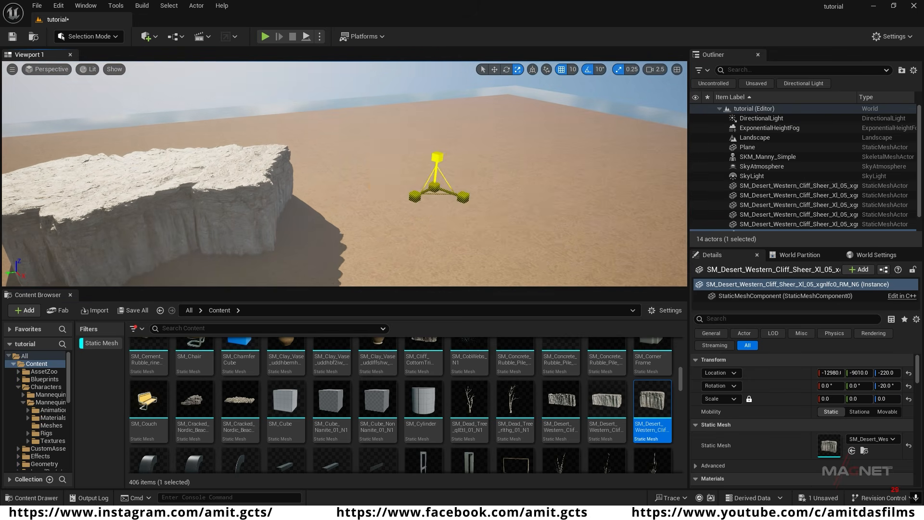
mouse_move(435, 187)
mouse_down()
mouse_move(452, 178)
mouse_move(420, 194)
mouse_move(434, 188)
mouse_up()
click(584, 72)
click(619, 70)
Extend the enlarged cliff into a wall with two copies, ending at about -22689, -10263, -220 and -7.5° about Z.
key(w)
drag(407, 194, 450, 184)
right_drag(450, 185, 474, 169)
alt+drag(435, 191, 402, 171)
key(e)
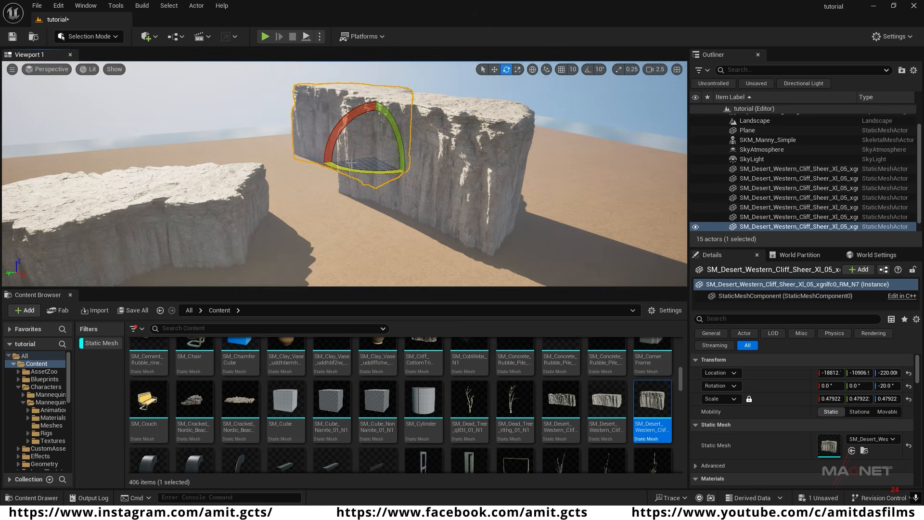
drag(336, 174, 349, 173)
right_drag(349, 173, 330, 176)
alt+drag(454, 174, 430, 153)
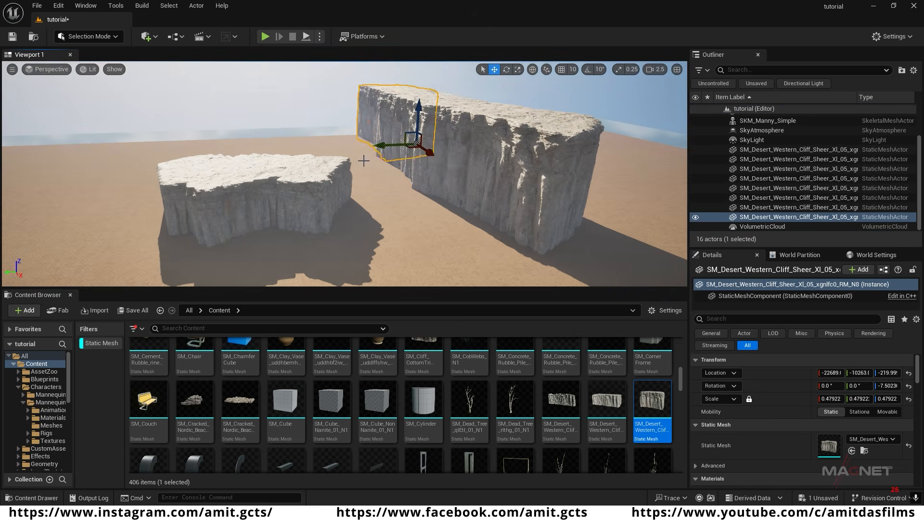
Curve the wall behind the central rock with two more copies, the last at about -22524, 5140, -220 and -115.4° about Z.
drag(282, 145, 295, 145)
right_drag(295, 146, 356, 181)
alt+drag(356, 181, 227, 161)
key(e)
drag(235, 203, 263, 206)
key(w)
right_drag(288, 192, 326, 165)
key(e)
mouse_move(326, 166)
alt+mouse_down()
mouse_move(296, 150)
mouse_move(313, 153)
alt+mouse_up()
key(w)
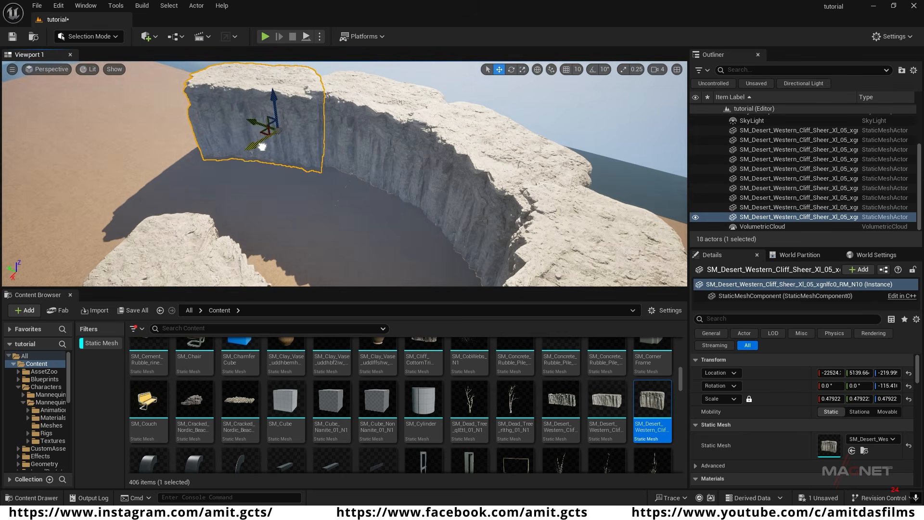
Duplicate the end cliff to about -17647, 8911, -220 and rotate it to about -165.4° about Z.
right_drag(404, 179, 354, 182)
key(e)
alt+drag(393, 159, 364, 236)
key(w)
drag(337, 205, 285, 172)
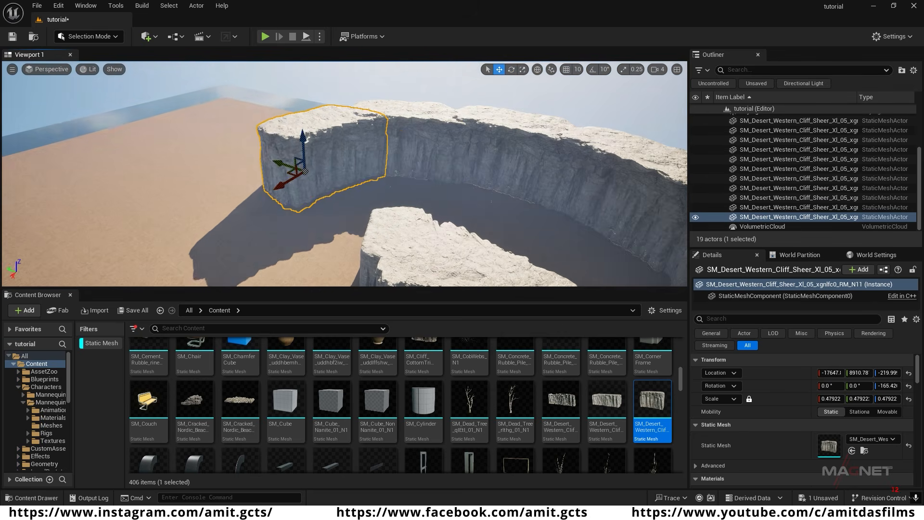
Close the far end of the curved wall with another copy at about -11648, 8911, -220, rotated to about -191°.
right_drag(285, 172, 301, 157)
alt+drag(301, 156, 248, 200)
key(e)
key(w)
drag(231, 193, 236, 183)
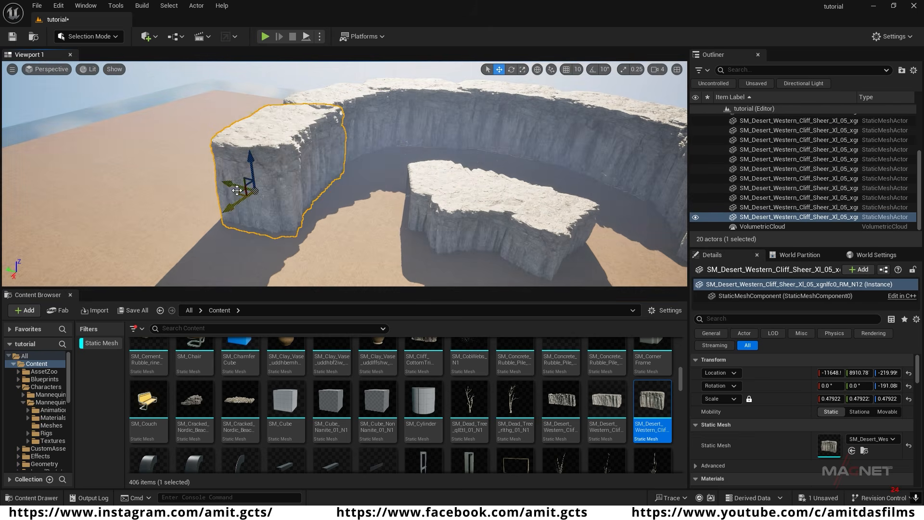
right_drag(236, 183, 275, 188)
Duplicate a cliff into the background behind the curved wall and rotate it about Z.
alt+drag(144, 208, 621, 209)
right_drag(366, 192, 463, 193)
key(e)
drag(410, 229, 441, 209)
key(w)
drag(438, 176, 373, 165)
right_drag(373, 165, 337, 144)
Scale the background cliff to about 1.25, lower it to about Z -3192, and add a rotated copy.
key(r)
alt+drag(486, 190, 392, 130)
key(w)
drag(390, 129, 390, 169)
key(e)
drag(375, 211, 414, 211)
key(w)
right_drag(390, 202, 351, 188)
Place another large background cliff at about -31325, 21822, -3192 and rotate it to about -137.8° about Z.
alt+drag(380, 214, 193, 217)
key(e)
drag(214, 222, 255, 220)
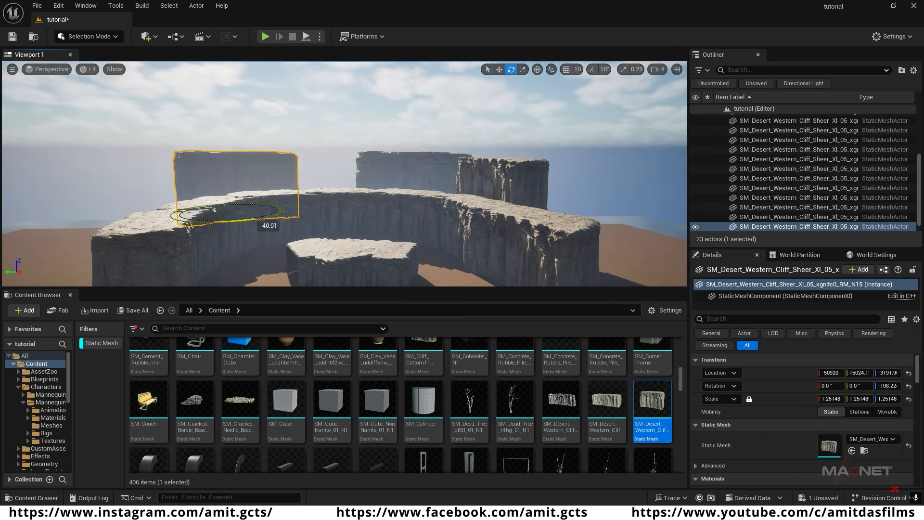
drag(178, 219, 30, 272)
right_drag(121, 231, 73, 217)
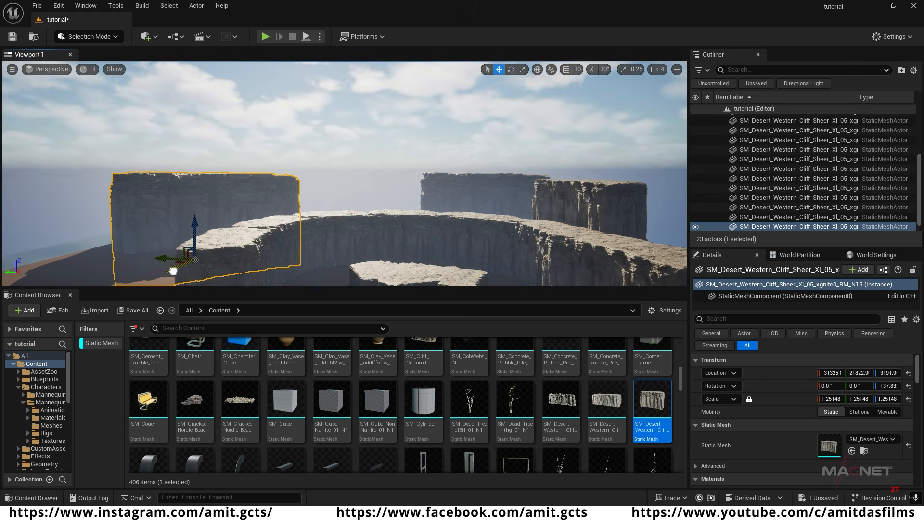
Reposition the last large cliff, add one more copy to fill the distant skyline, and deselect.
alt+drag(173, 269, 260, 219)
drag(233, 212, 345, 198)
key(w)
drag(328, 177, 326, 190)
right_drag(327, 190, 346, 184)
scroll(337, 192, down, 2)
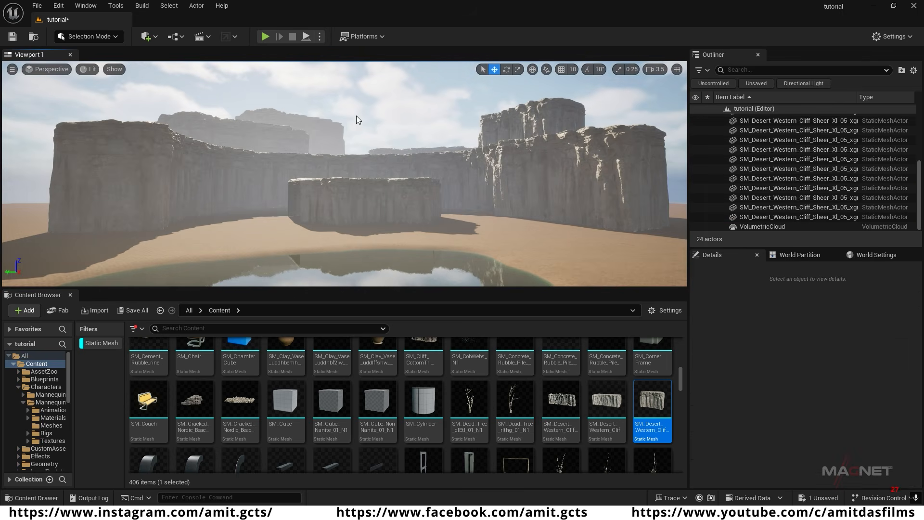
mouse_move(345, 184)
right_down()
mouse_move(345, 212)
mouse_move(345, 190)
right_up()
scroll(346, 213, down, 2)
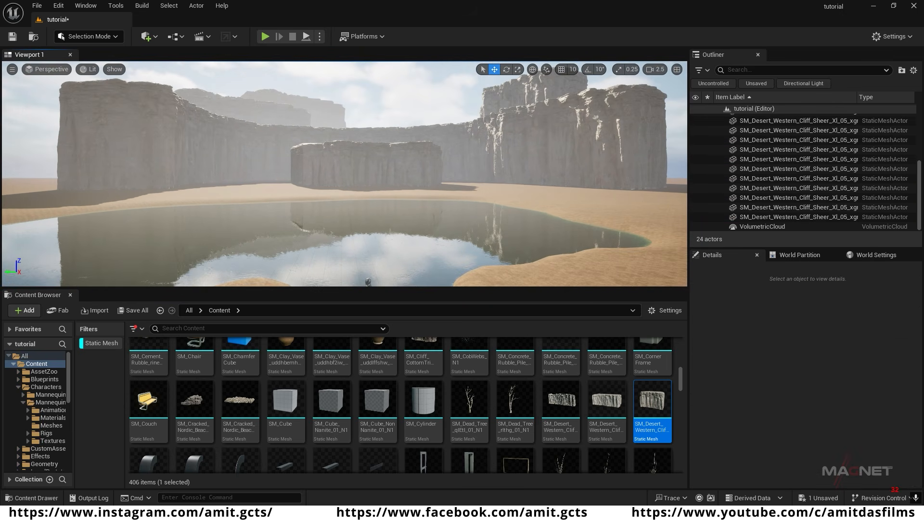
right_drag(282, 234, 145, 223)
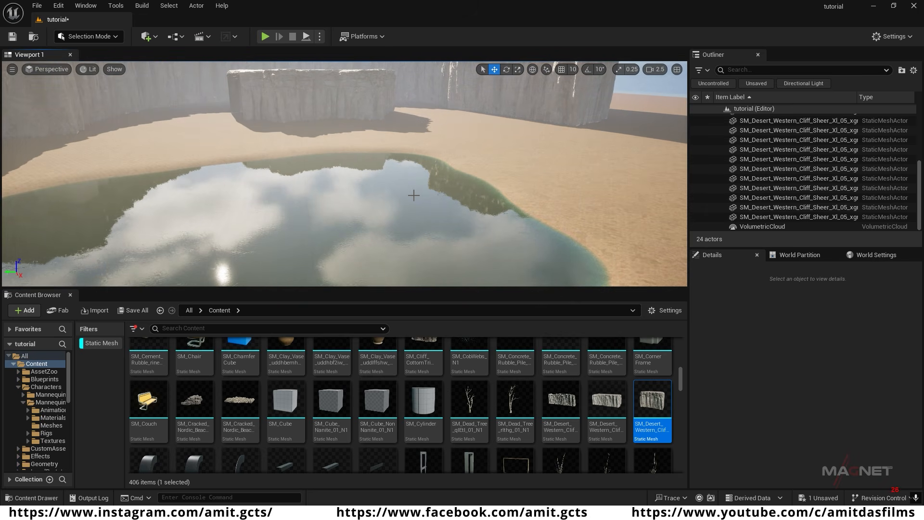
Switch to Landscape Mode, filter the actors by "plane" and hide the water Plane.
click(116, 37)
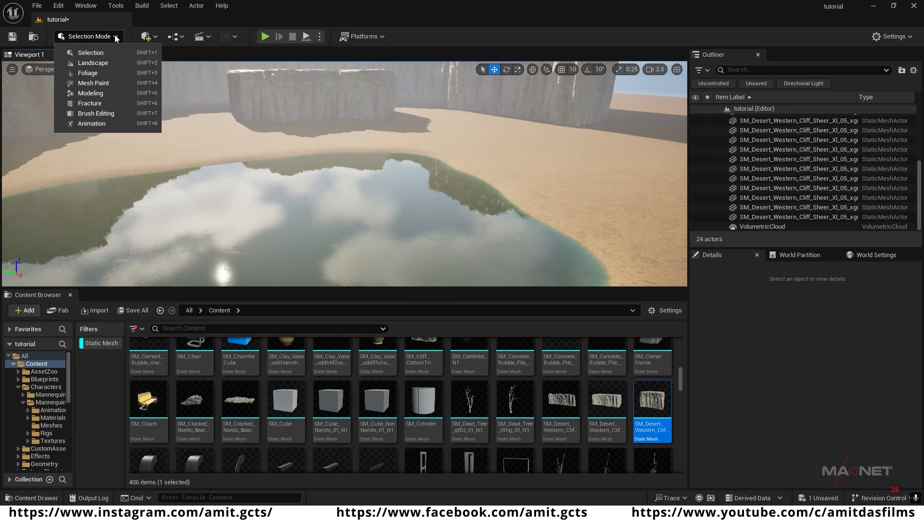
click(97, 63)
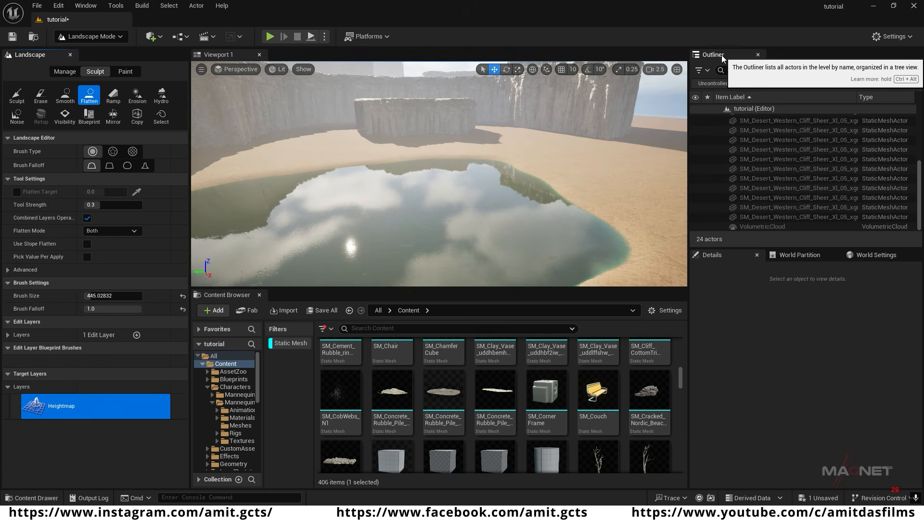
click(749, 70)
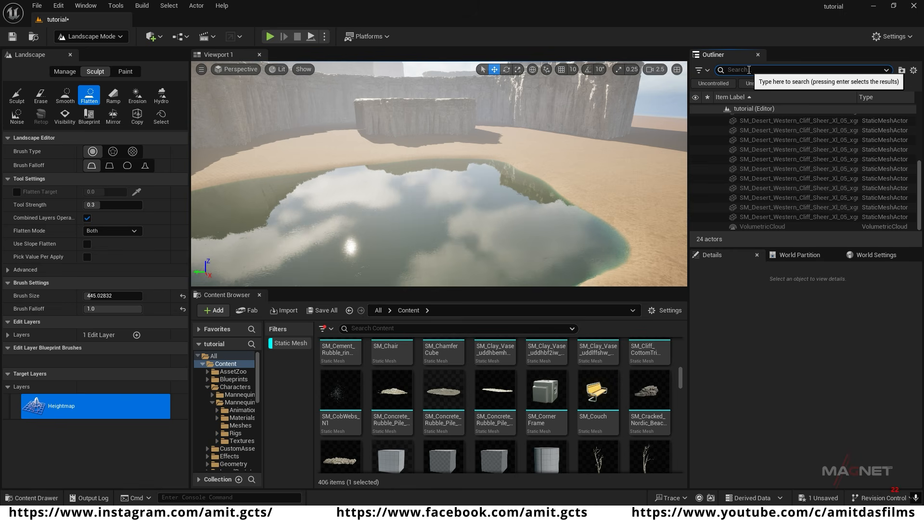
text(plane)
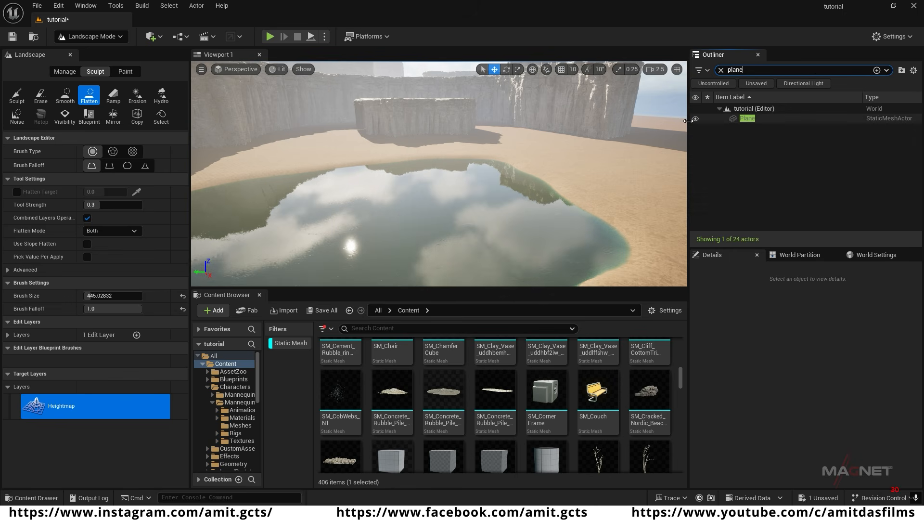
click(696, 117)
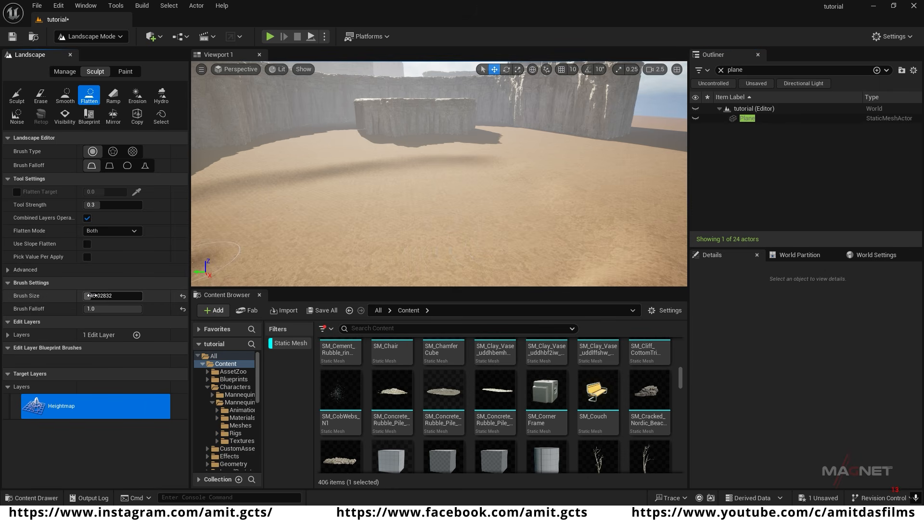
Flatten the sand from the basin out toward the cliffs with a brush size of about 1823.4 and strength 0.3.
mouse_move(100, 296)
mouse_down()
mouse_move(116, 295)
mouse_move(104, 295)
mouse_up()
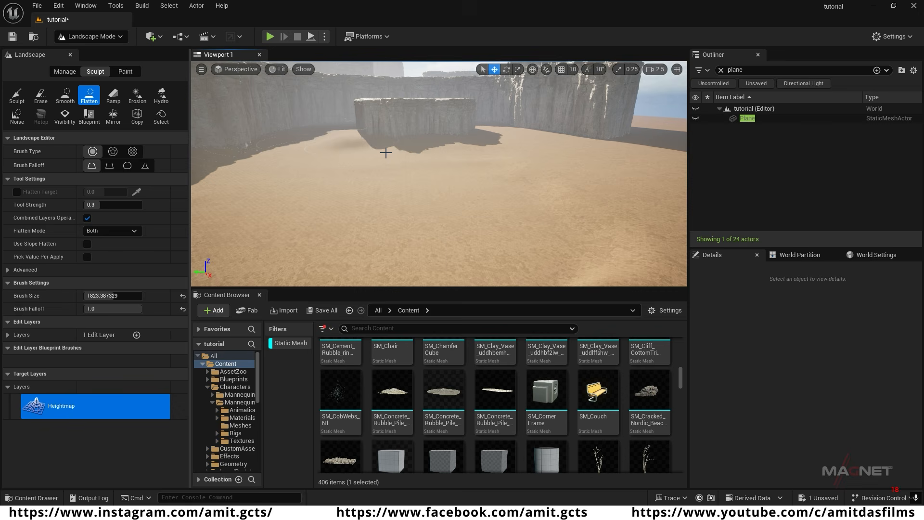
key(w)
right_drag(400, 214, 496, 240)
mouse_move(486, 120)
mouse_down()
mouse_move(577, 113)
mouse_move(477, 99)
mouse_up()
mouse_move(470, 219)
right_down()
mouse_move(414, 180)
mouse_move(470, 221)
right_up()
drag(426, 115, 435, 84)
right_drag(435, 207, 454, 154)
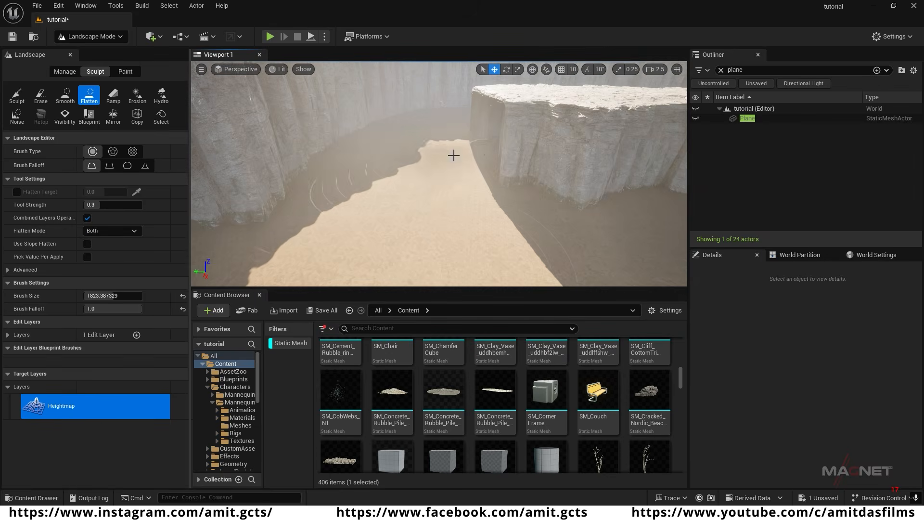
drag(454, 155, 446, 128)
key(w)
mouse_move(446, 128)
right_down()
mouse_move(357, 247)
mouse_move(386, 236)
right_up()
key(s)
mouse_move(484, 202)
right_down()
mouse_move(424, 212)
mouse_move(453, 217)
mouse_move(484, 203)
right_up()
scroll(484, 203, down, 3)
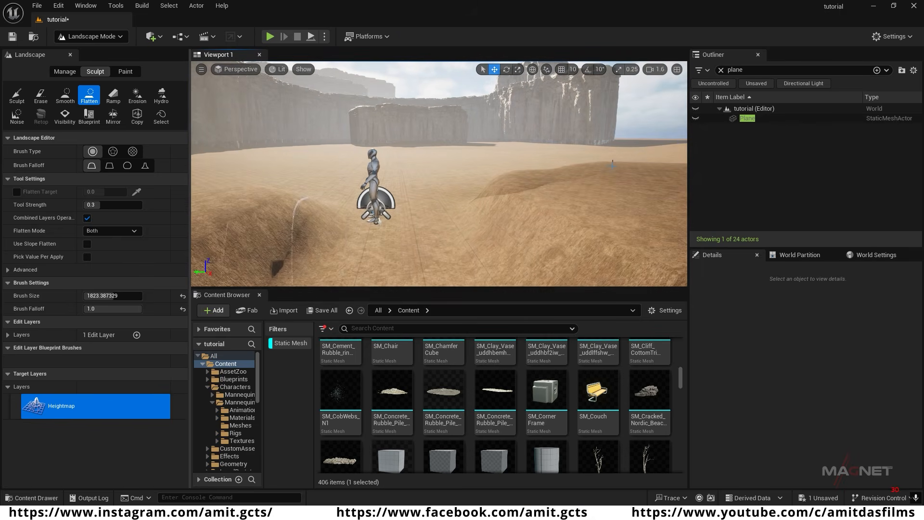
Show the water Plane again, view the lake from behind the mannequin, and return to Selection Mode.
click(696, 118)
right_drag(461, 216, 459, 192)
key(w)
key(s)
key(w)
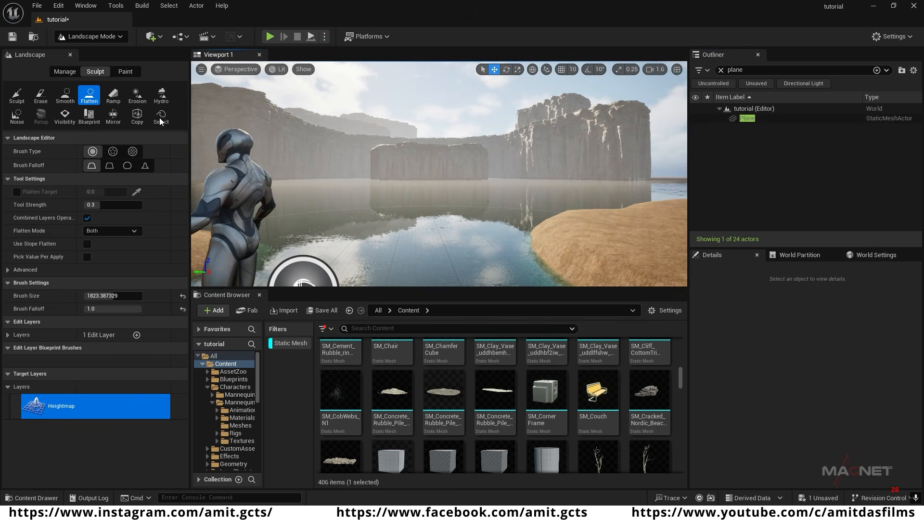
click(118, 37)
click(102, 56)
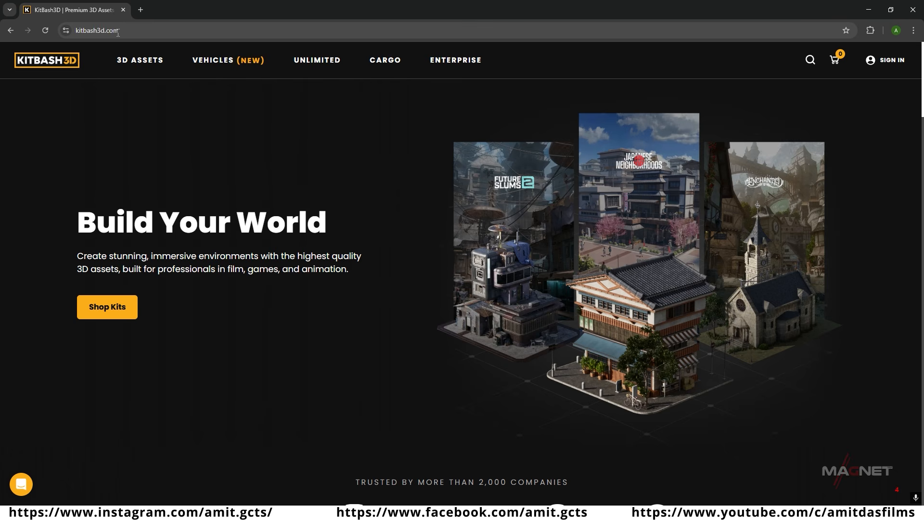
Open the Cargo page of the KitBash3D website in the browser.
click(387, 64)
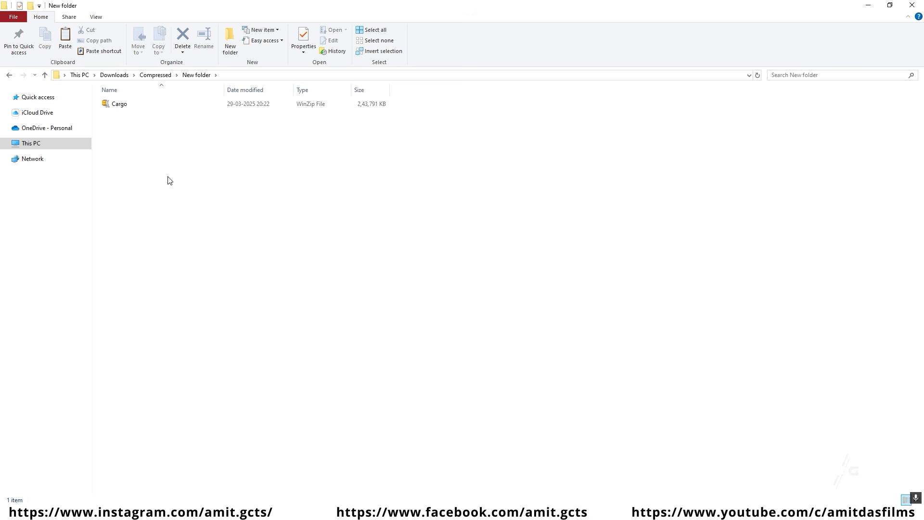
Open the Cargo archive, run the kitbash-cargo-app setup, and update and restart the Cargo application.
click(121, 105)
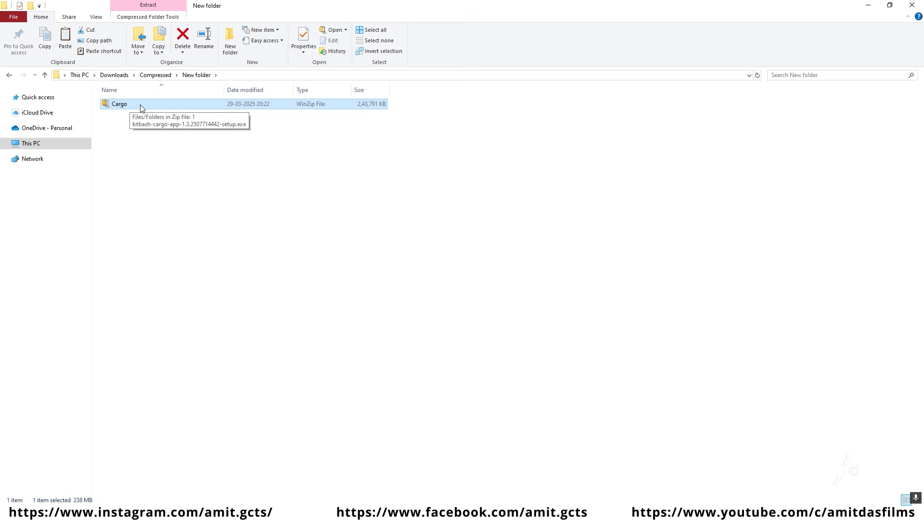
double_click(131, 105)
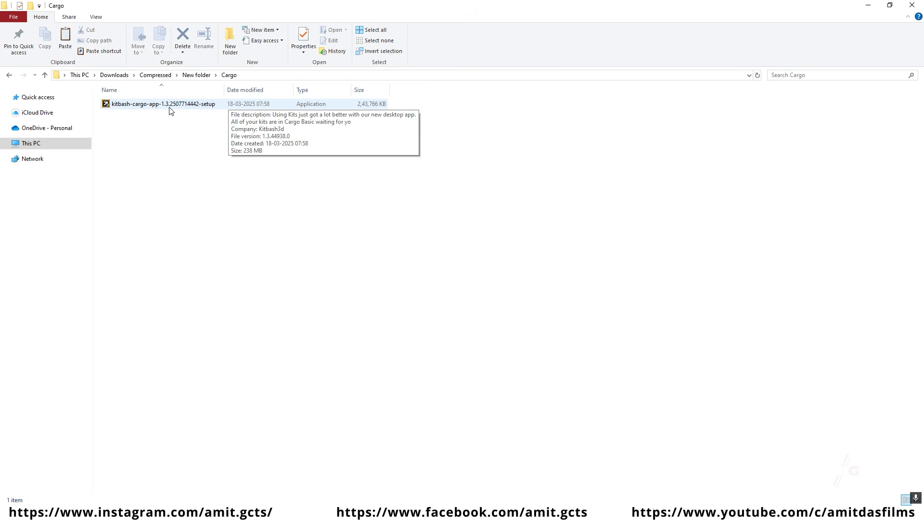
double_click(209, 109)
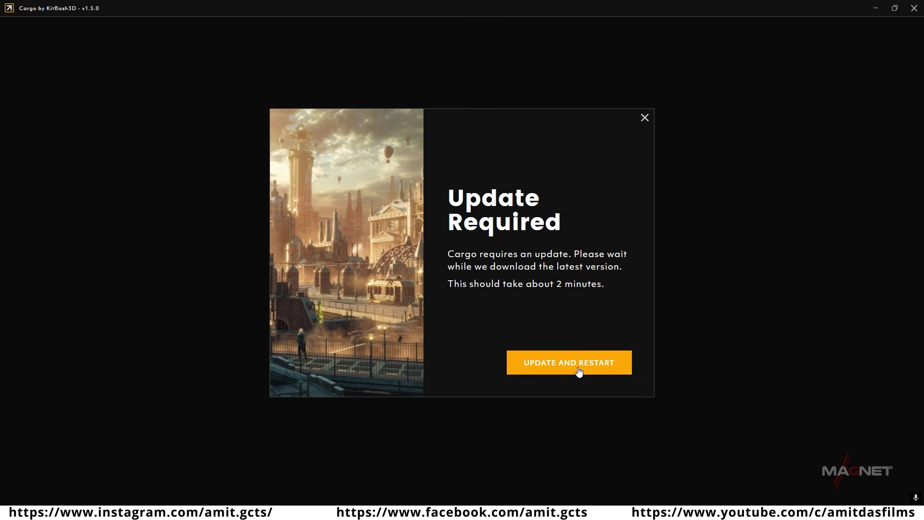
click(570, 366)
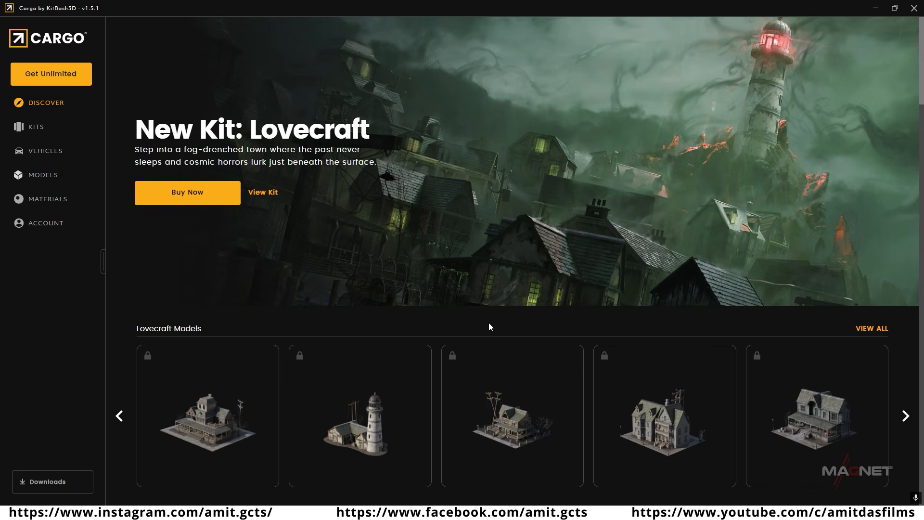
Switch back to Unreal Editor and search its plugins for "cargo".
click(878, 9)
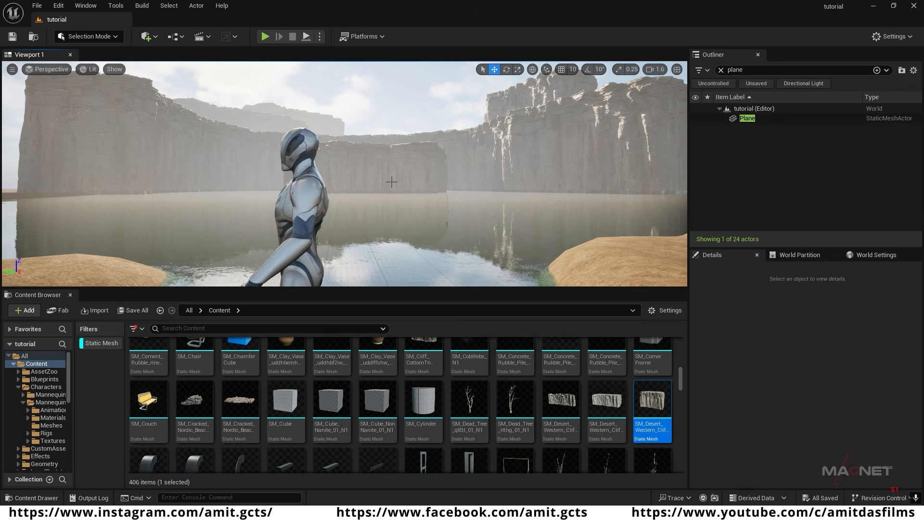
click(59, 6)
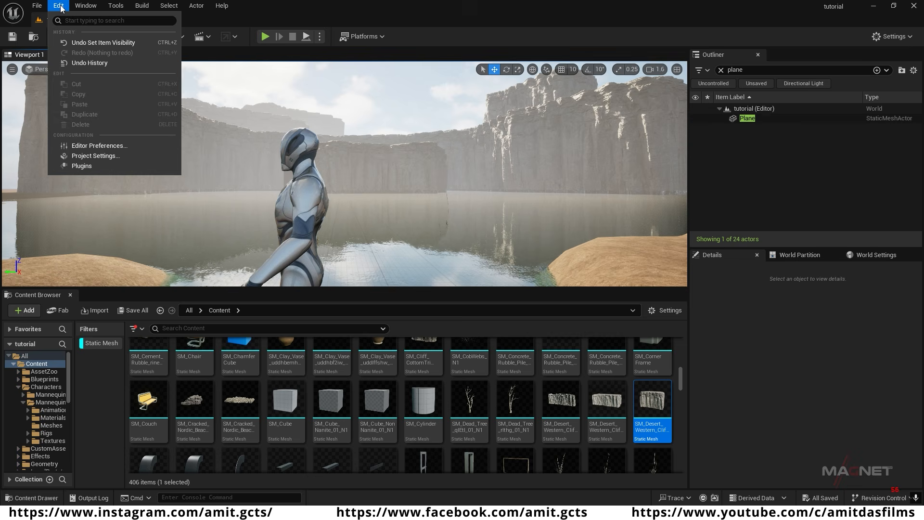
click(89, 166)
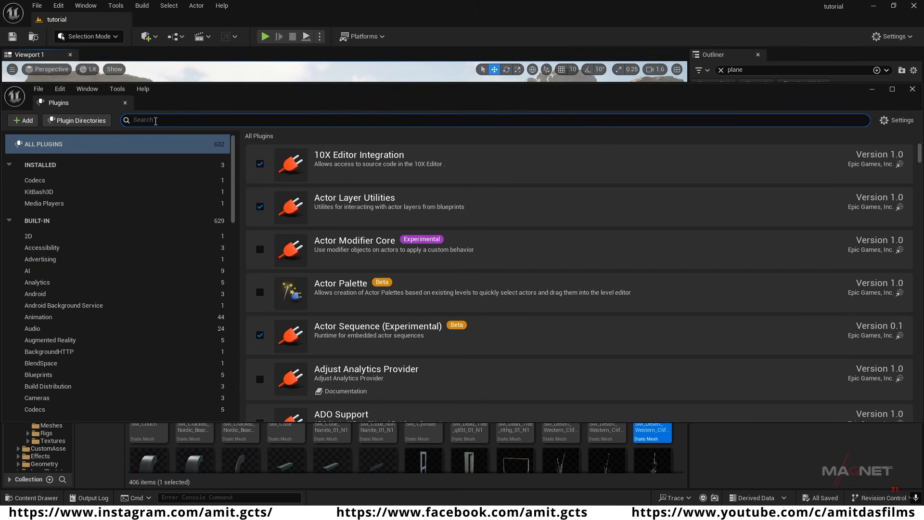
text(cargo)
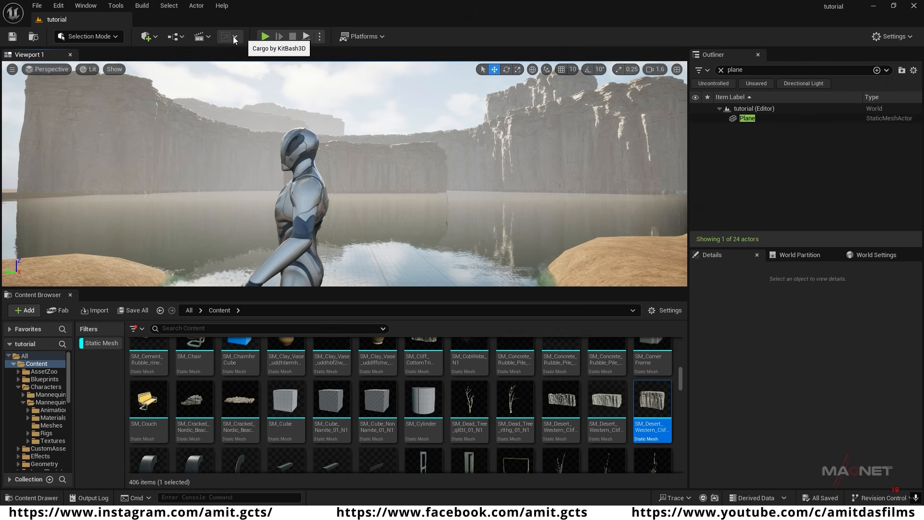
Connect the Unreal project to Cargo and switch to the Cargo application.
click(235, 38)
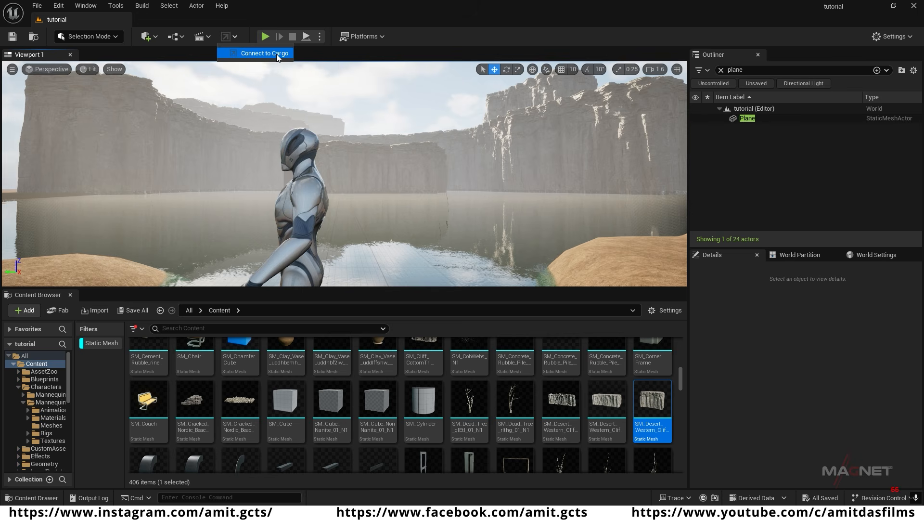
click(277, 54)
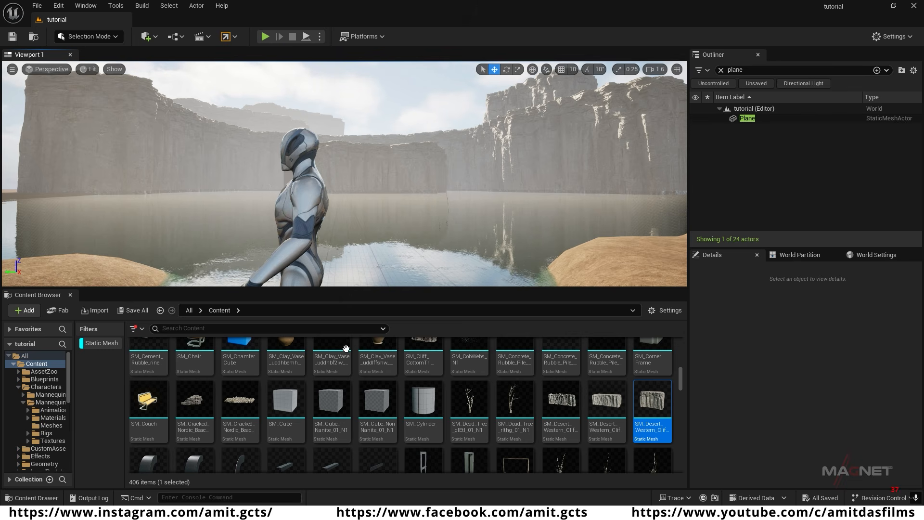
key(alt+Tab)
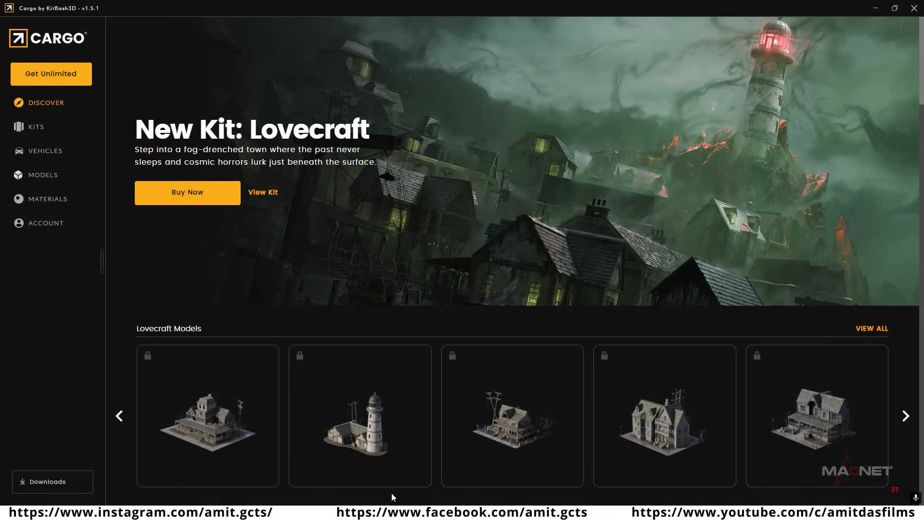
Show Cargo's models filtered by Free access and browse the available buildings.
click(42, 177)
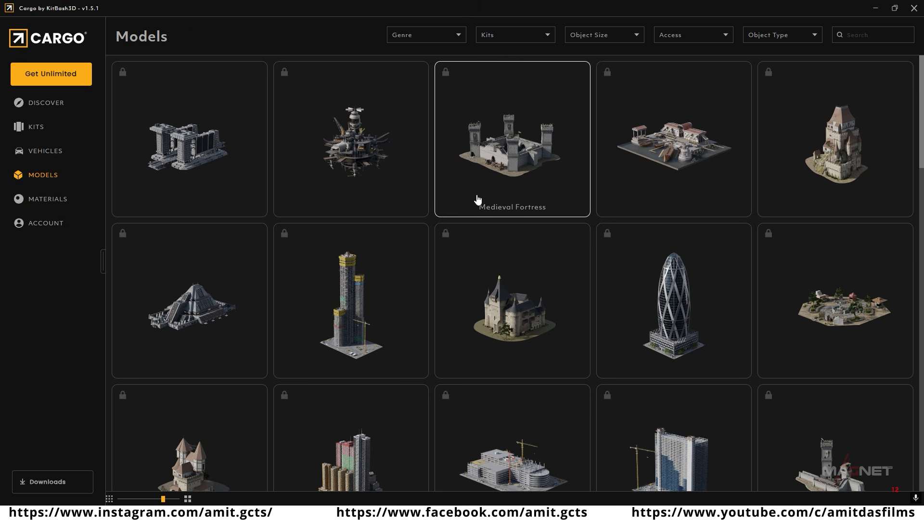
click(700, 39)
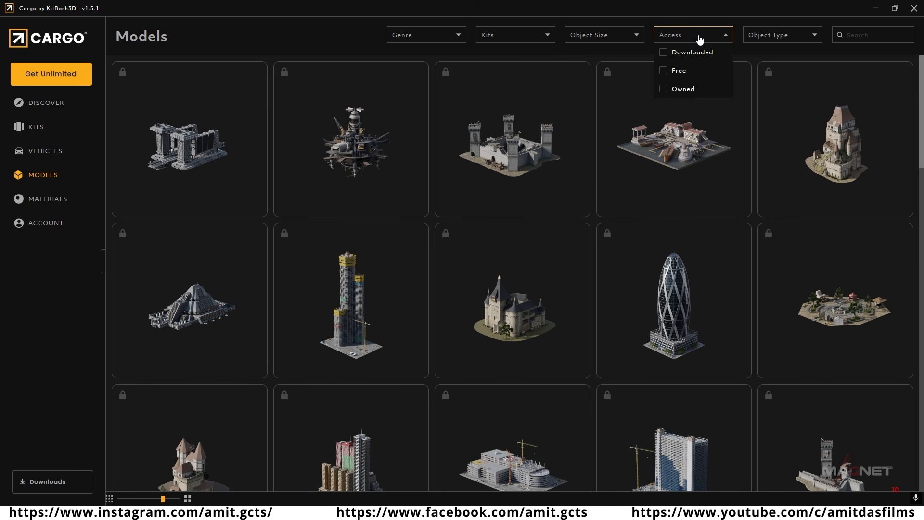
click(664, 70)
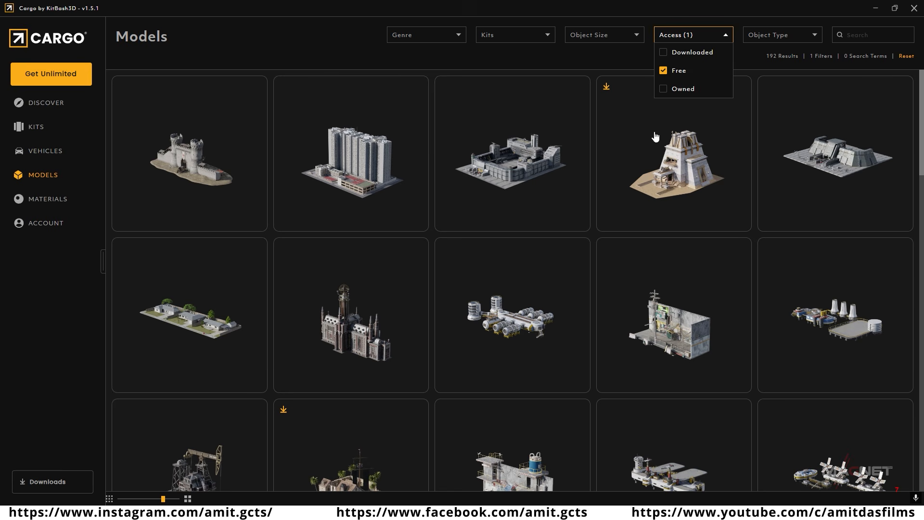
scroll(429, 333, down, 5)
scroll(430, 334, down, 5)
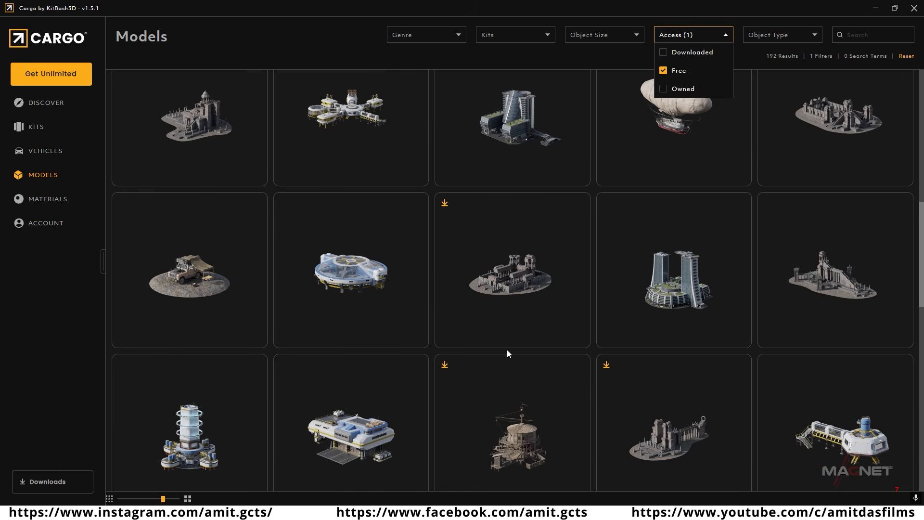
scroll(507, 350, up, 3)
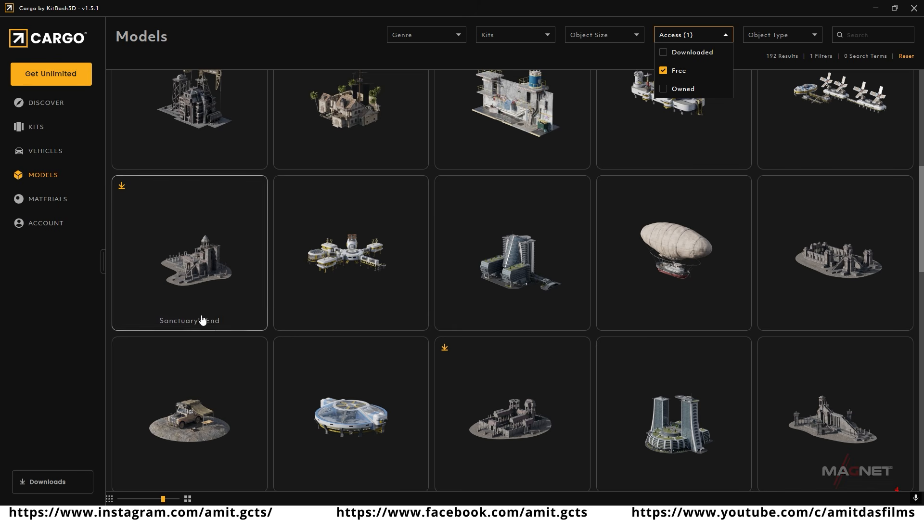
Import the Sanctuary's End model with target software Unreal 5.5 and texture size 2k jpg.
click(192, 266)
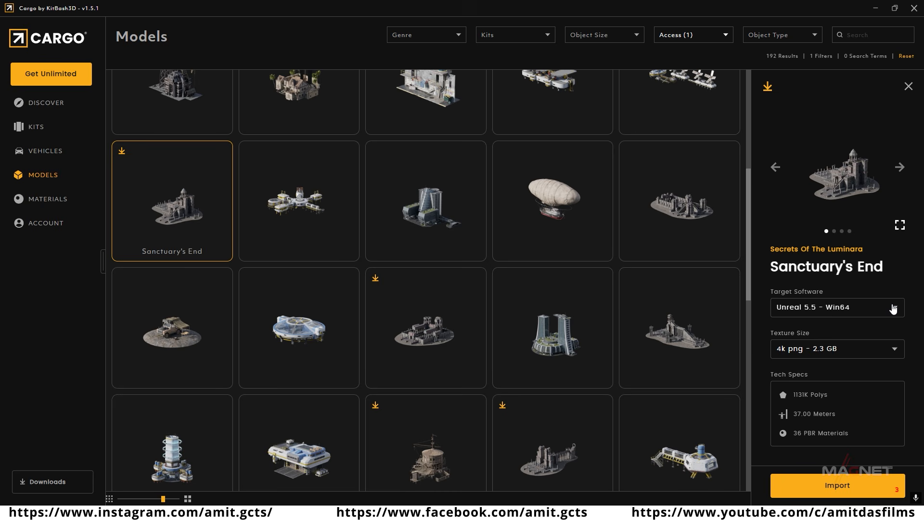
click(895, 309)
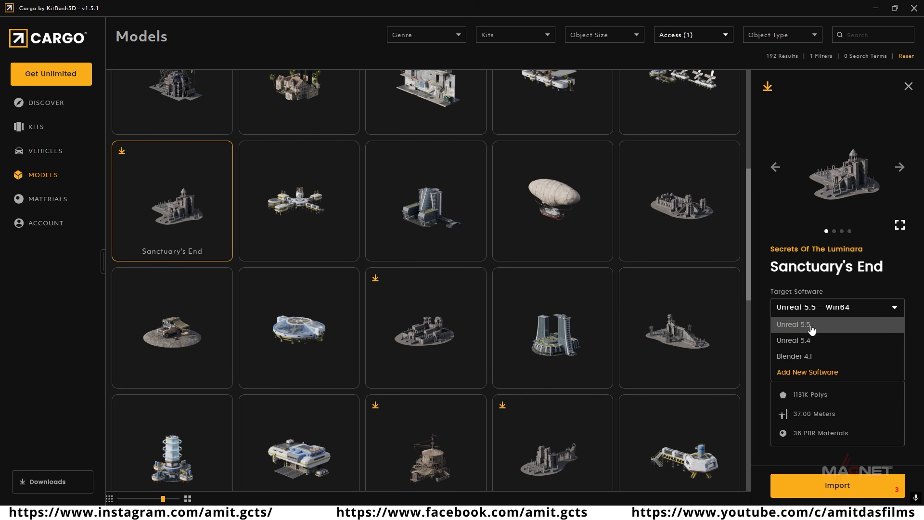
click(820, 326)
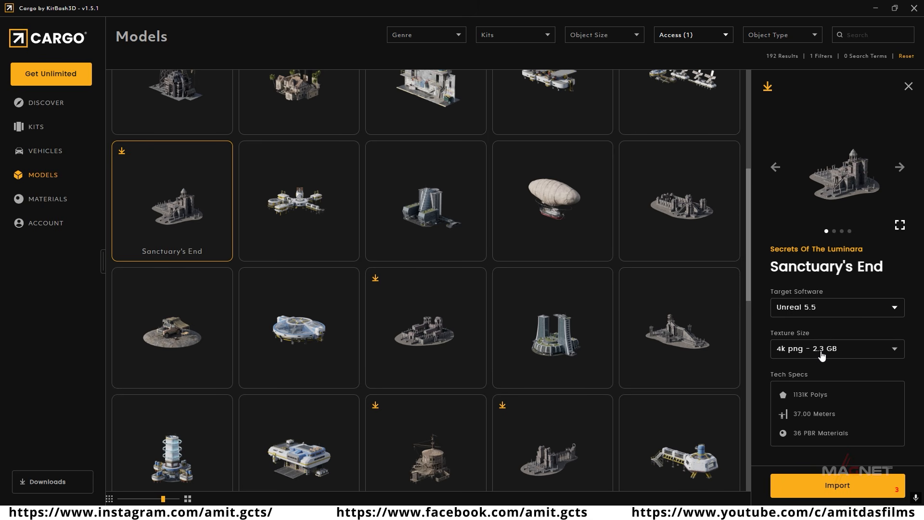
click(869, 352)
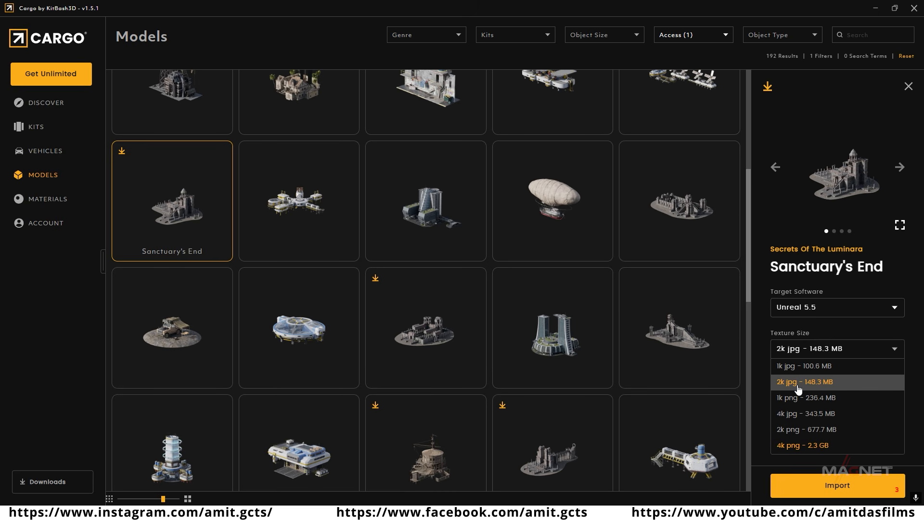
click(823, 383)
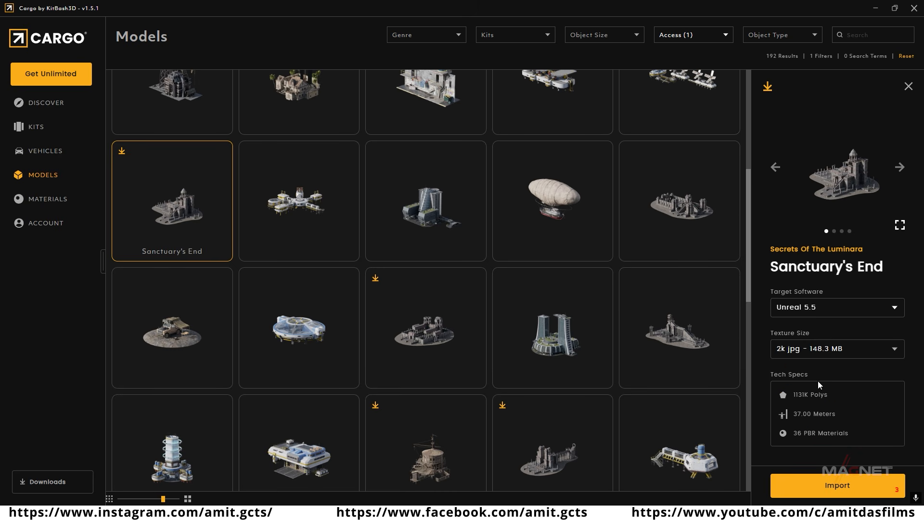
click(846, 486)
scroll(667, 374, down, 1)
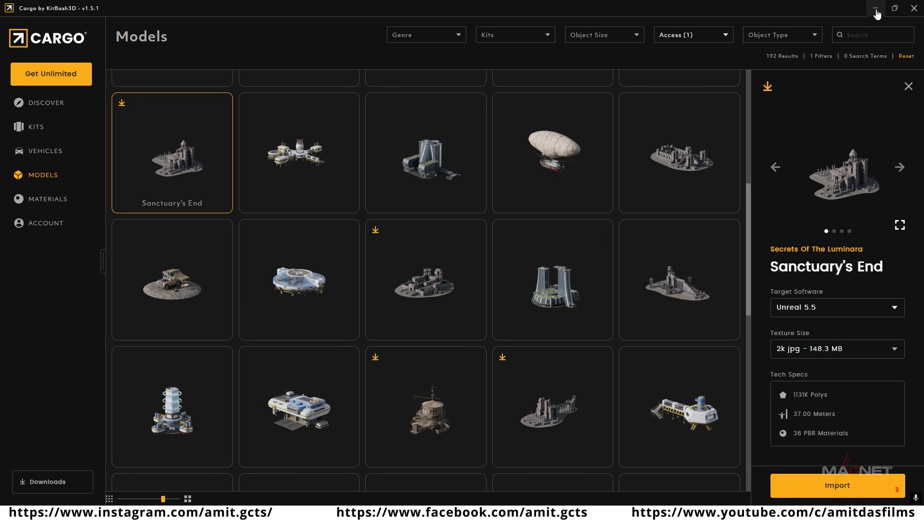
Return to Unreal Editor and move the imported temple onto the rock plateau among the cliffs, at about X -15206, Y -996, Z 2125.
click(877, 11)
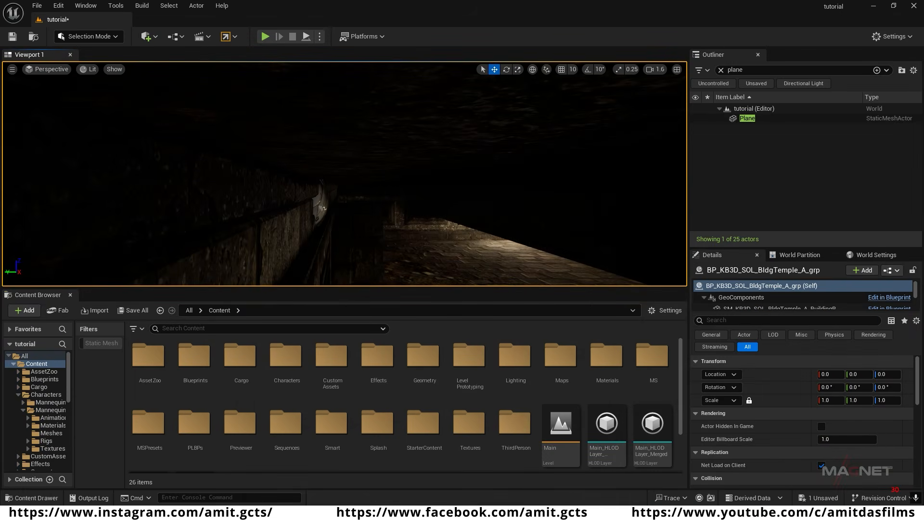
key(s)
scroll(344, 174, up, 4)
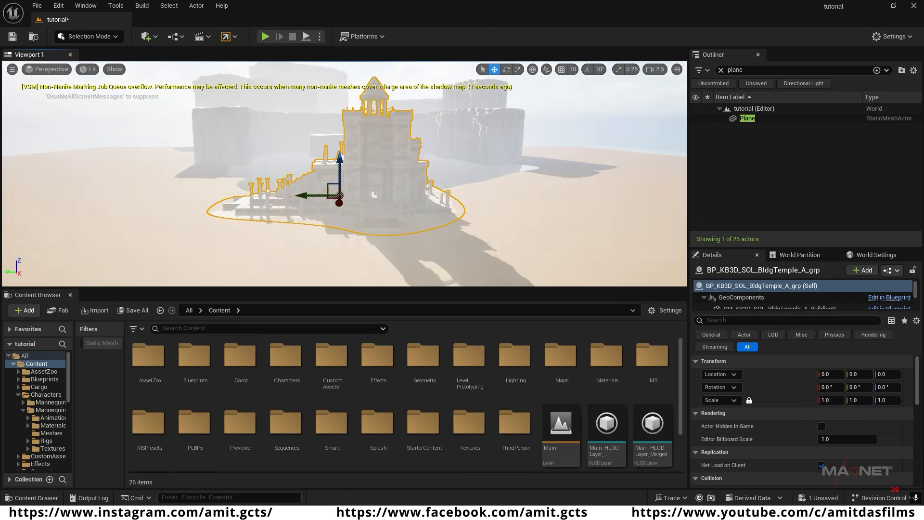
right_drag(397, 146, 359, 146)
key(d)
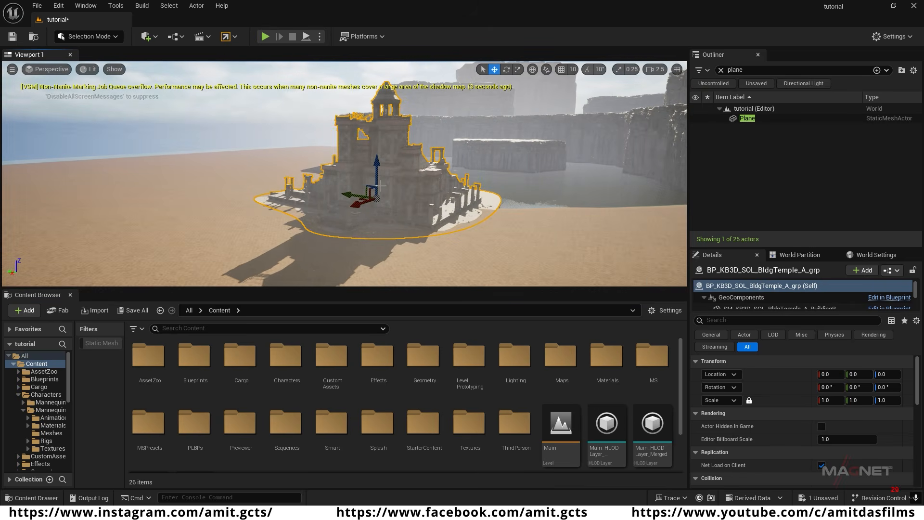
key(w)
mouse_move(381, 186)
right_down()
mouse_move(353, 186)
mouse_move(395, 186)
mouse_move(375, 187)
right_up()
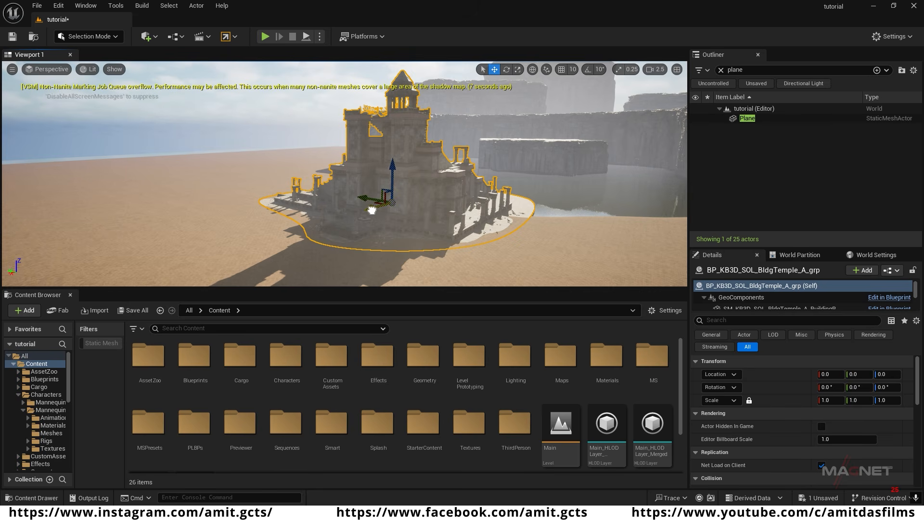
drag(372, 210, 526, 168)
drag(535, 126, 534, 97)
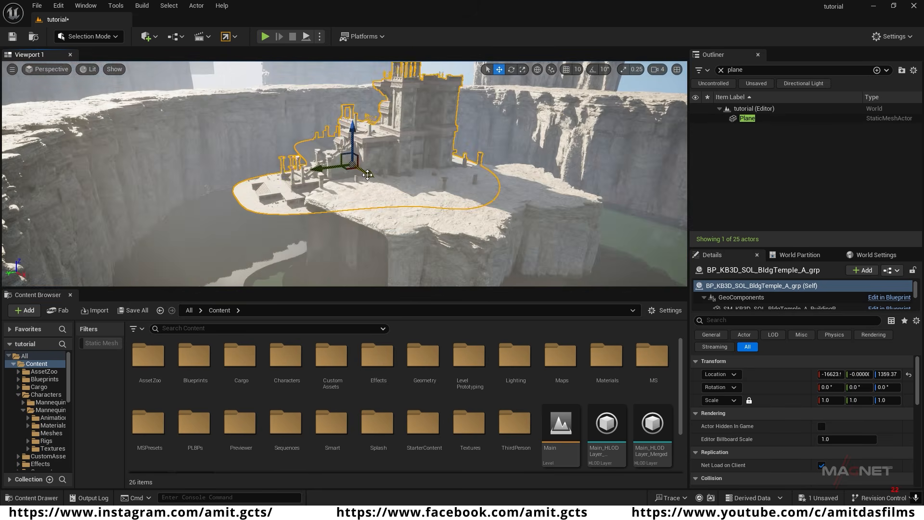
mouse_move(437, 189)
right_down()
mouse_move(399, 178)
mouse_move(424, 183)
right_up()
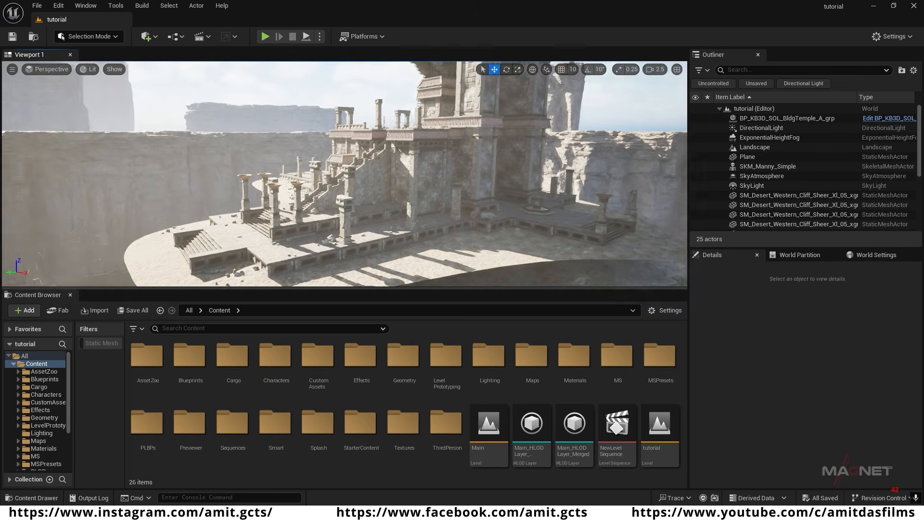
Select the temple on the plateau and open its Blueprint in the 3D viewport for editing.
right_drag(375, 239, 360, 266)
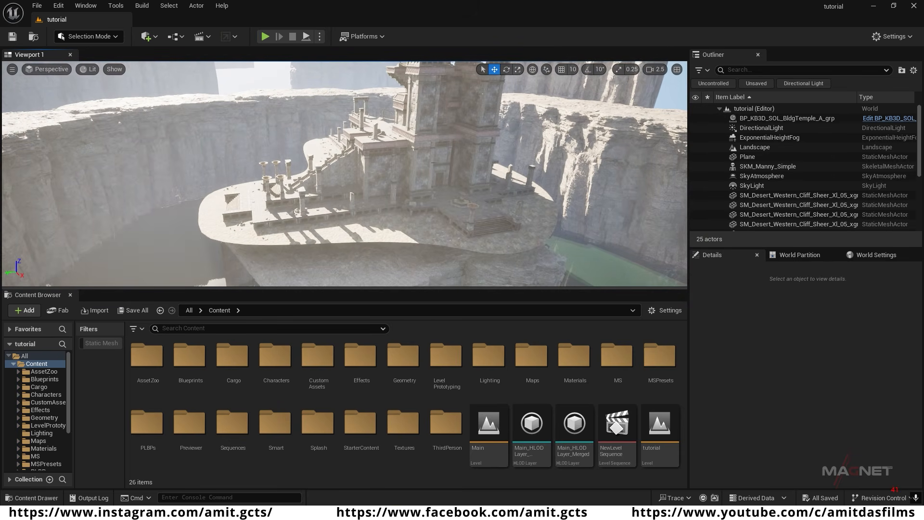
click(386, 167)
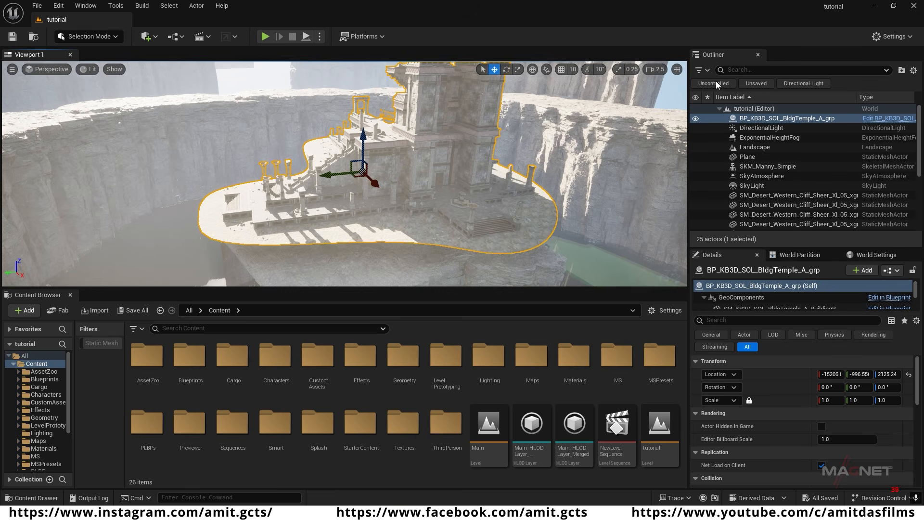
click(879, 119)
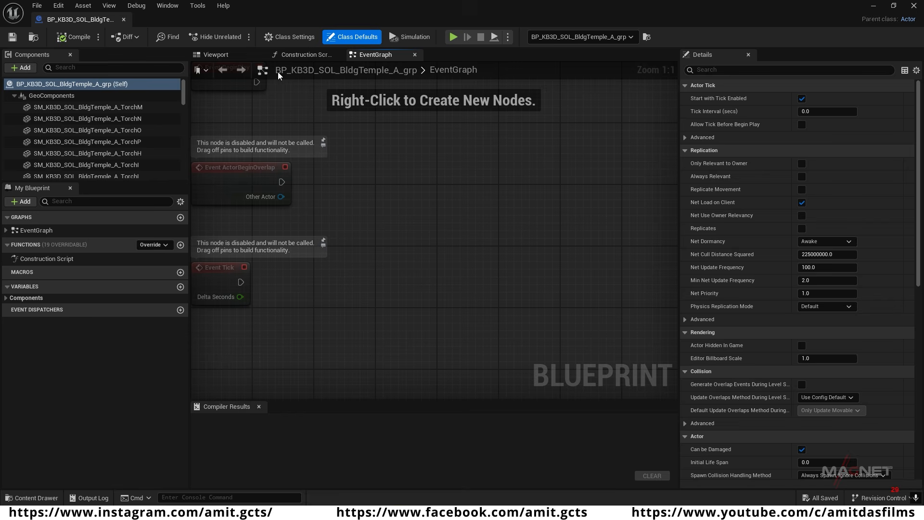
click(217, 55)
Delete the temple's rocky ground mesh from the Blueprint.
right_drag(433, 231, 471, 271)
key(a)
scroll(471, 267, up, 1)
key(w)
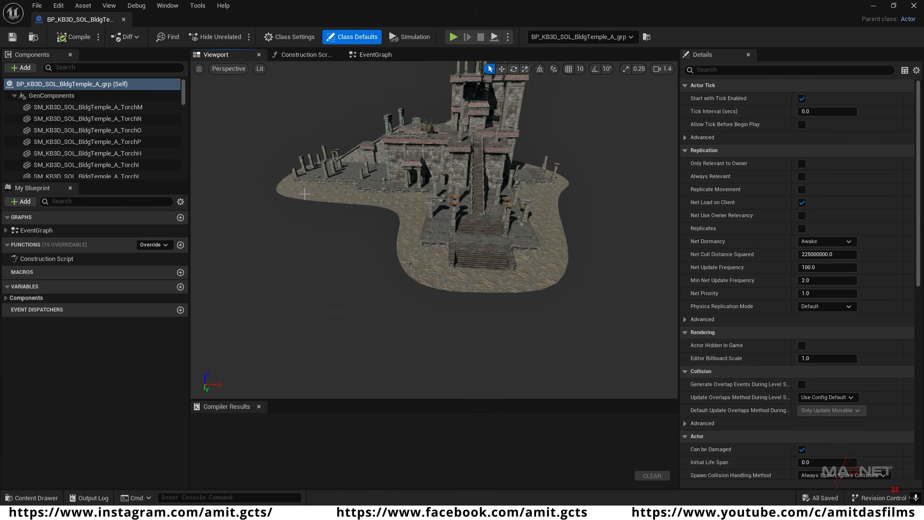
click(410, 206)
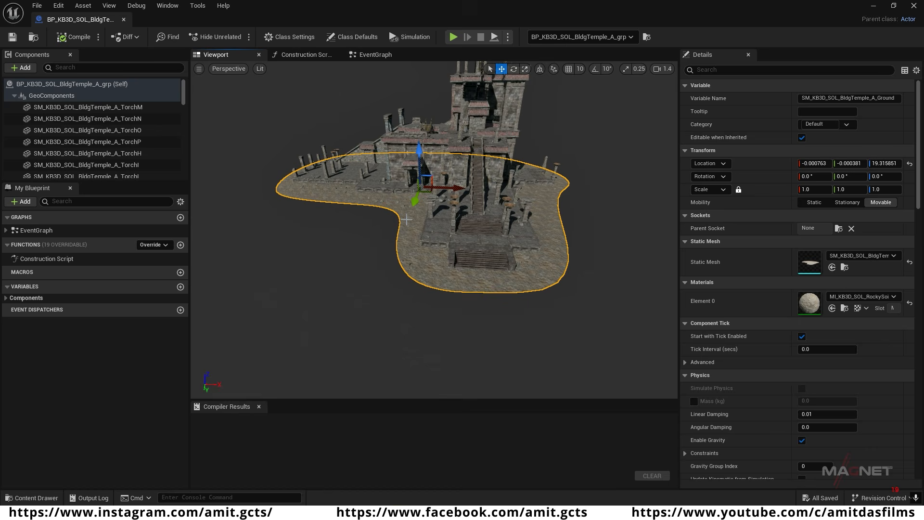
key(Delete)
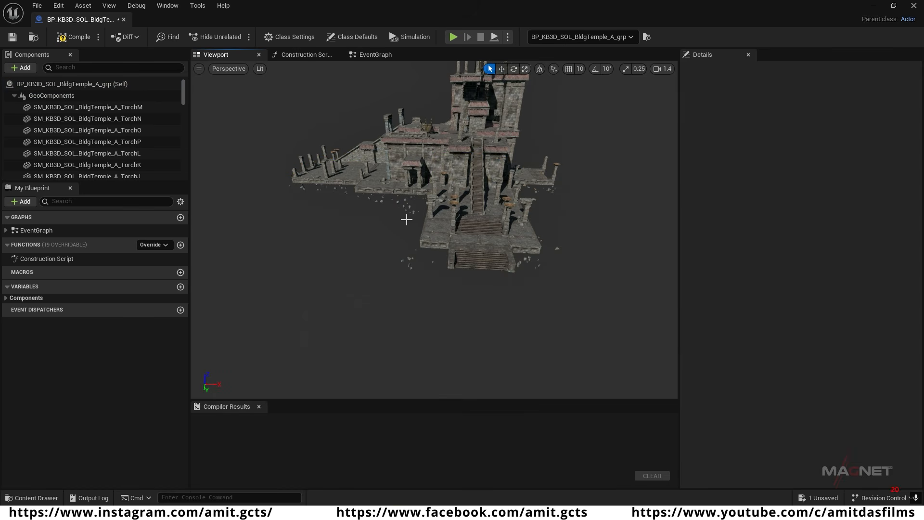
Delete the temple's scattered debris mesh from the Blueprint, then compile and close the Blueprint.
right_drag(415, 249, 418, 239)
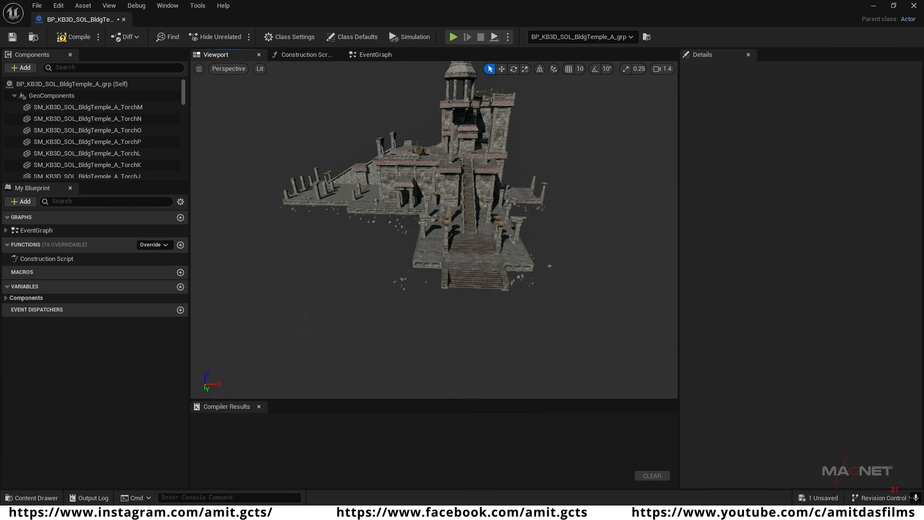
click(402, 227)
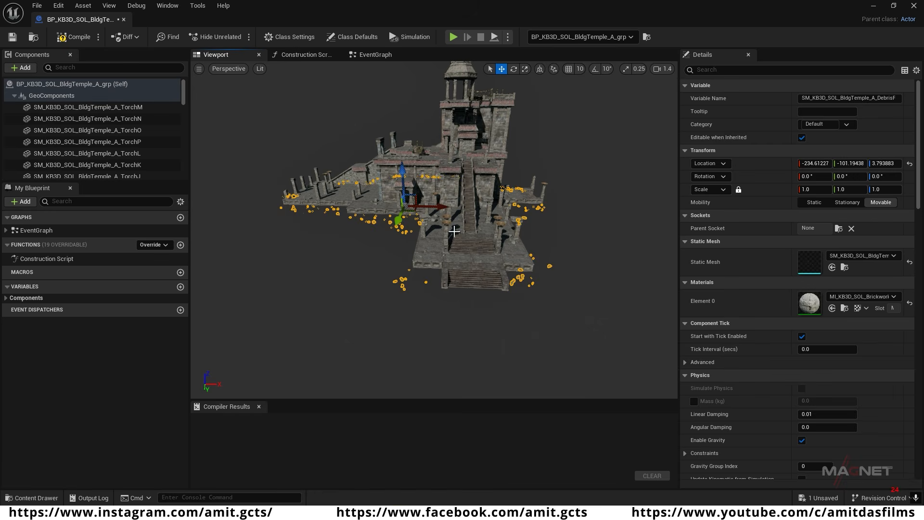
key(Delete)
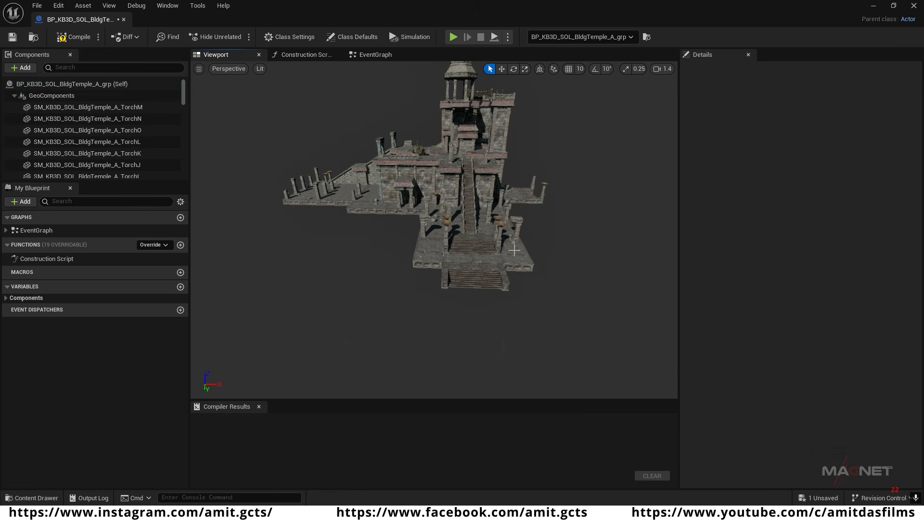
click(77, 39)
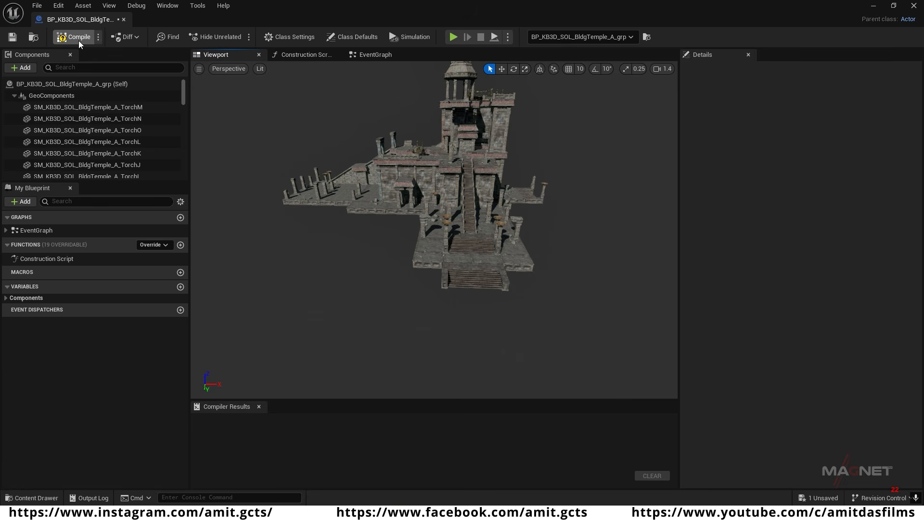
click(914, 5)
Examine from several angles how the temple sits above the rock plateau.
right_drag(345, 192, 419, 181)
scroll(376, 192, up, 3)
drag(290, 161, 265, 144)
mouse_move(377, 231)
right_down()
mouse_move(385, 270)
mouse_move(385, 217)
right_up()
key(Escape)
click(413, 144)
key(Escape)
scroll(413, 144, down, 2)
right_drag(413, 144, 409, 183)
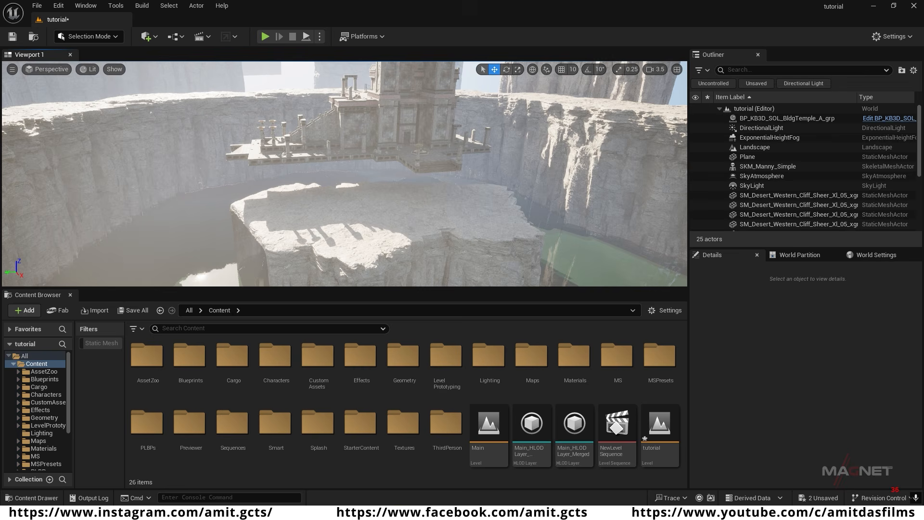
Duplicate a plateau cliff piece and raise the copy beneath the temple, to about X -14346, Y -2110, Z 736.
click(359, 213)
right_drag(330, 234, 323, 284)
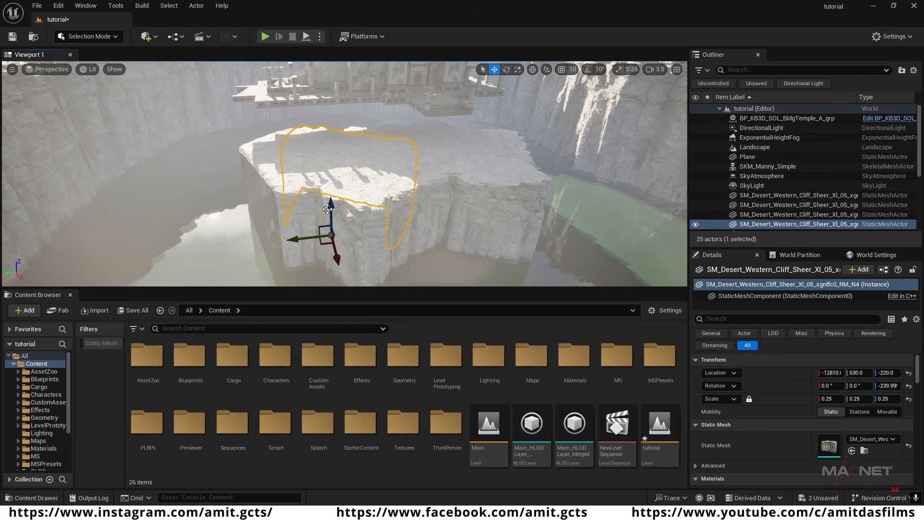
click(450, 191)
alt+drag(441, 189, 448, 147)
drag(457, 184, 436, 171)
drag(425, 129, 425, 137)
drag(436, 181, 420, 169)
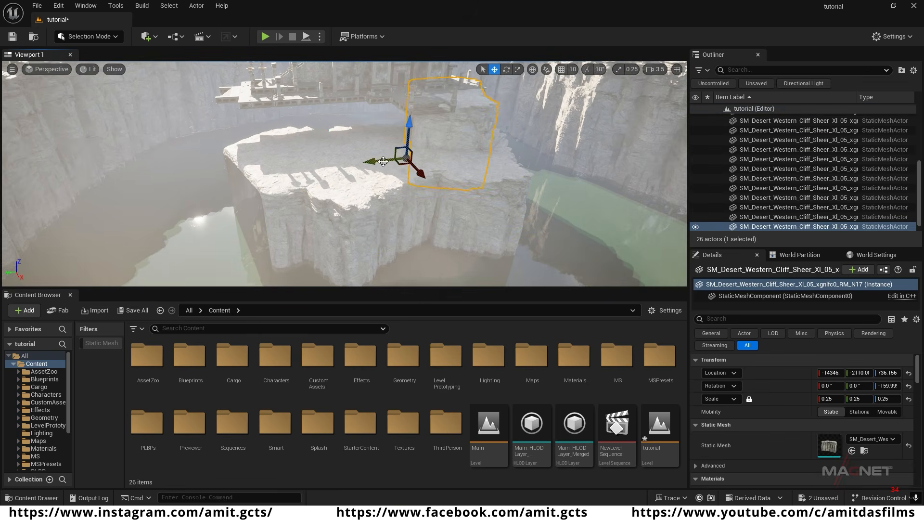
right_drag(420, 170, 418, 126)
Place further copies of the raised cliff side by side under the temple's front edge, one at about Y 620, Z 736.
alt+drag(383, 205, 263, 198)
key(e)
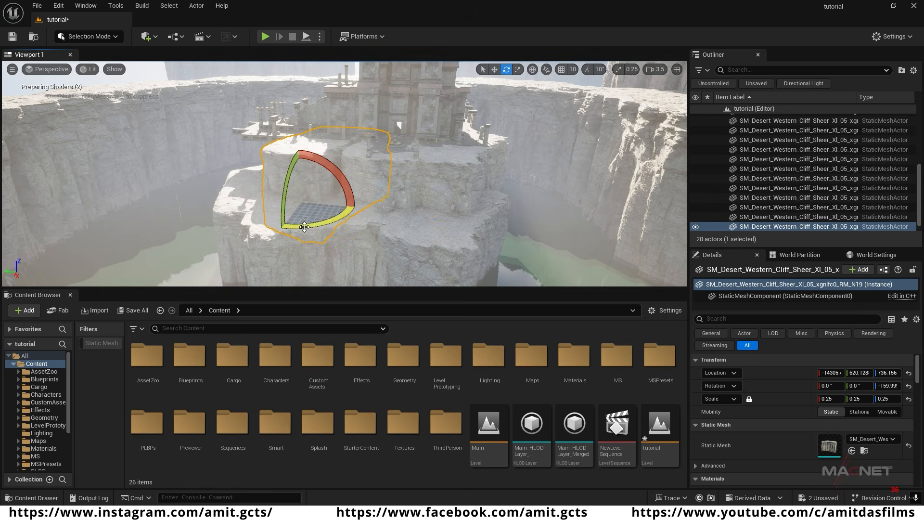
key(w)
drag(320, 227, 297, 209)
drag(310, 155, 310, 153)
right_drag(311, 155, 404, 158)
alt+drag(286, 211, 259, 202)
Rotate the newest cliff copy and adjust its height to fill the side of the upper plateau tier.
key(e)
drag(299, 200, 321, 221)
key(w)
alt+drag(308, 173, 308, 216)
drag(321, 268, 312, 260)
right_drag(312, 227, 313, 269)
Place a copy of the lower front cliff, rotated to about -105°, near X -13561, Y 1137, Z -228, and save the level.
click(322, 152)
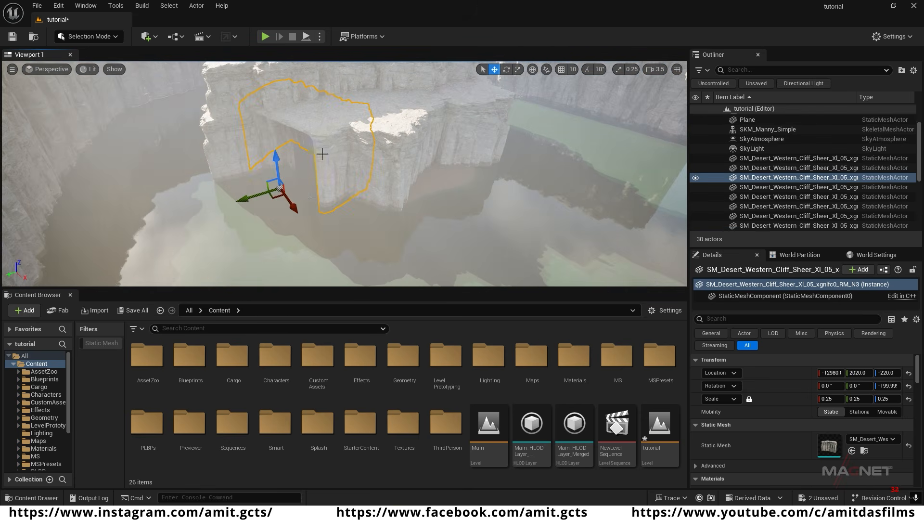
key(e)
alt+drag(246, 208, 314, 176)
key(w)
right_drag(315, 176, 299, 88)
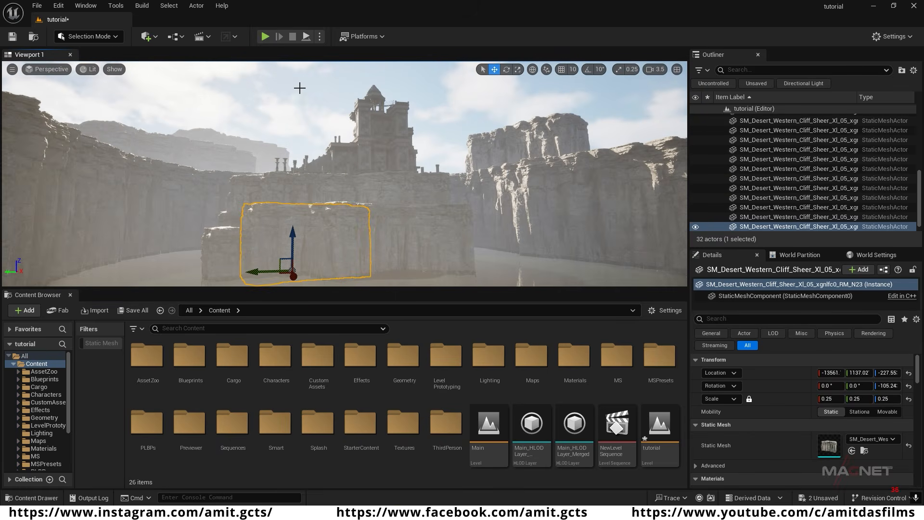
click(316, 119)
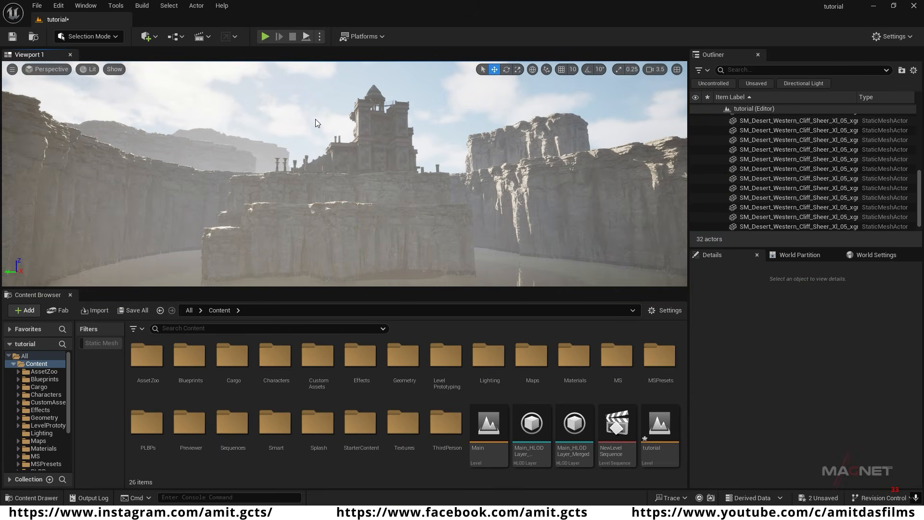
key(ctrl+l)
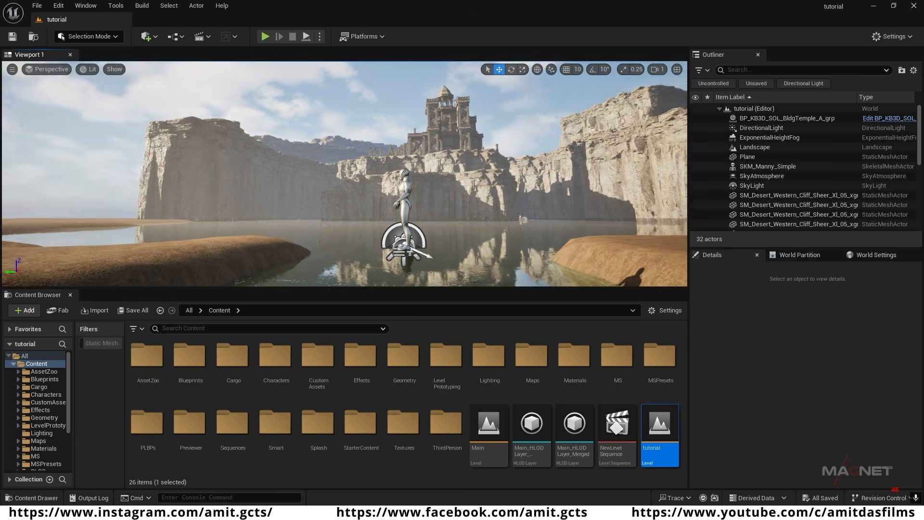
Frame the temple across the lake, add a Cine Camera Actor and snap it to the current view.
right_drag(345, 173, 384, 177)
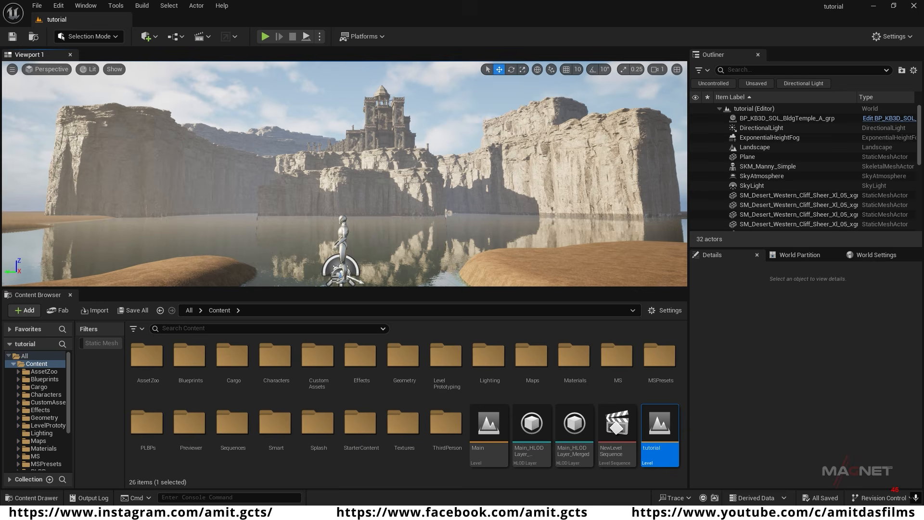
right_drag(504, 114, 505, 108)
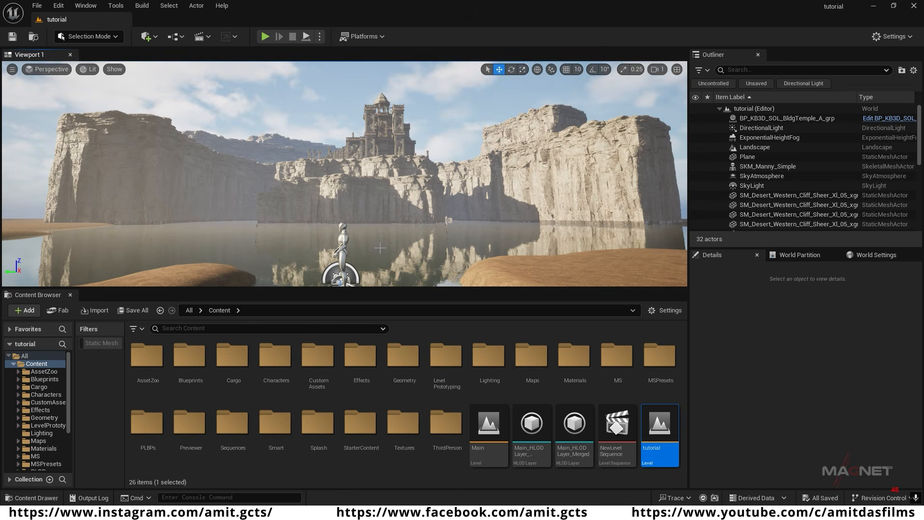
click(156, 36)
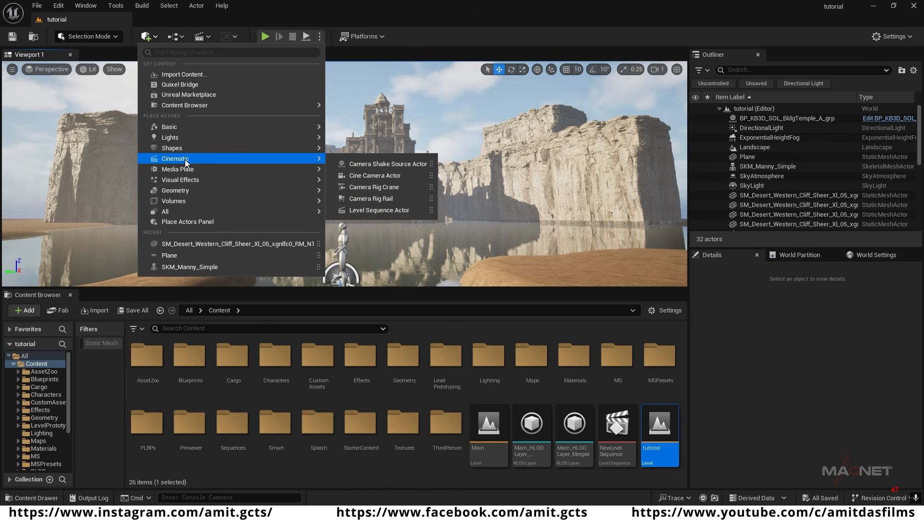
click(393, 176)
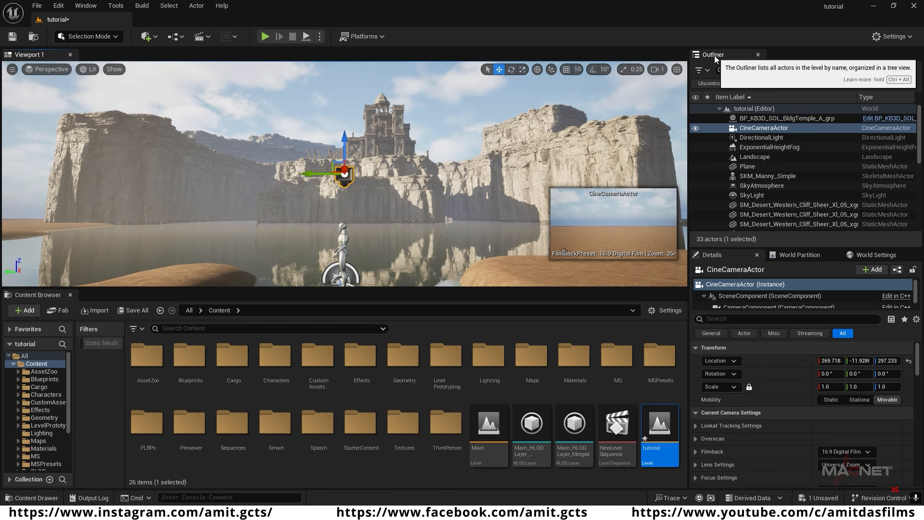
right_click(764, 129)
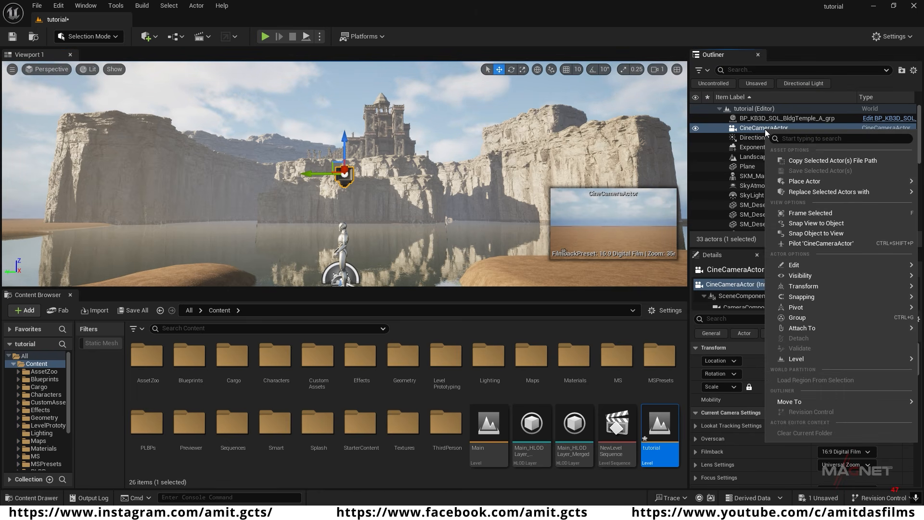
click(790, 234)
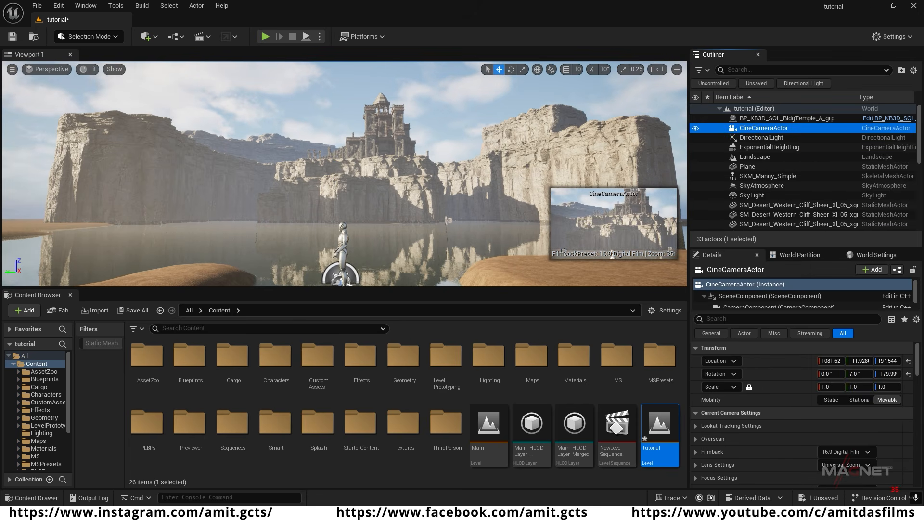
Look through the CineCameraActor and tilt it up to a 10° pitch to frame the temple.
click(53, 72)
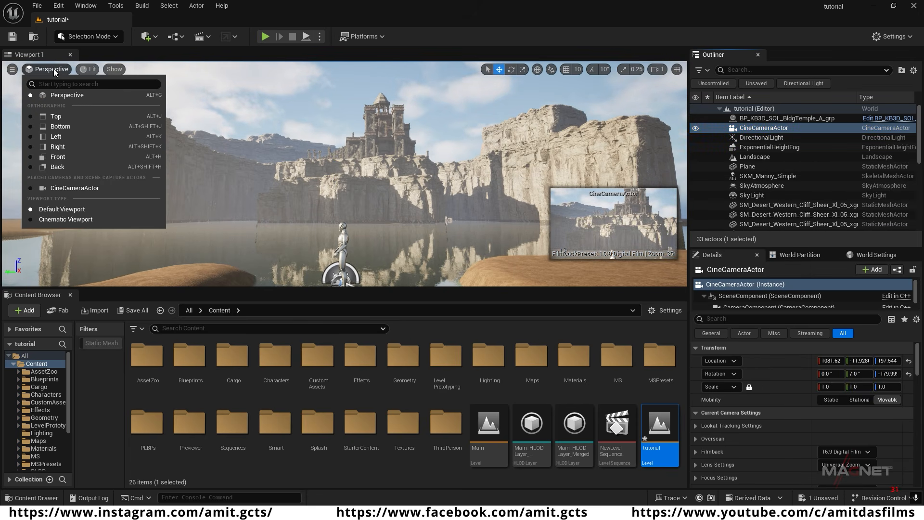
click(95, 189)
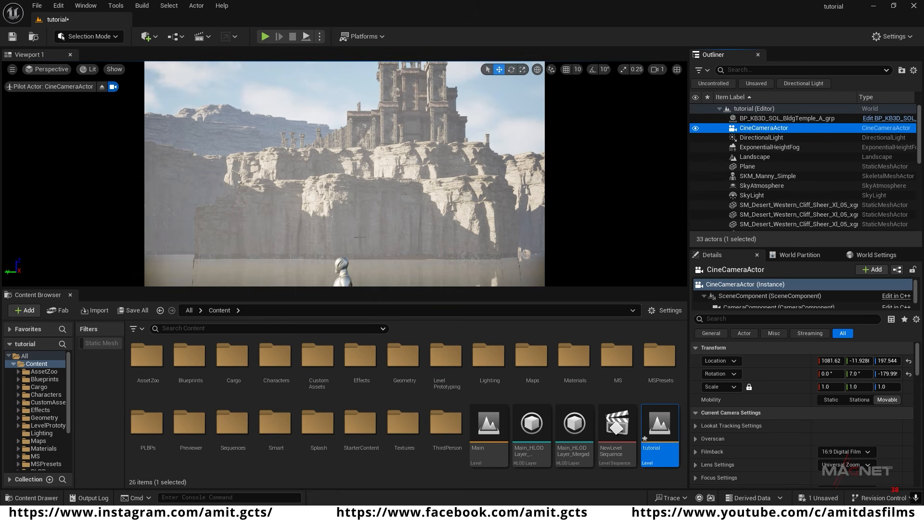
right_drag(360, 237, 359, 229)
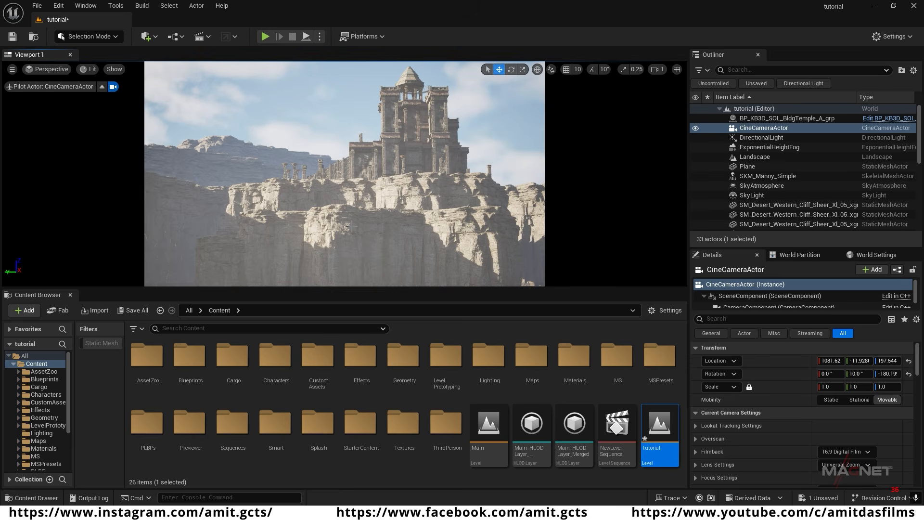
Add a level sequence and save it as Tutorial_sequence in the Content folder.
click(201, 37)
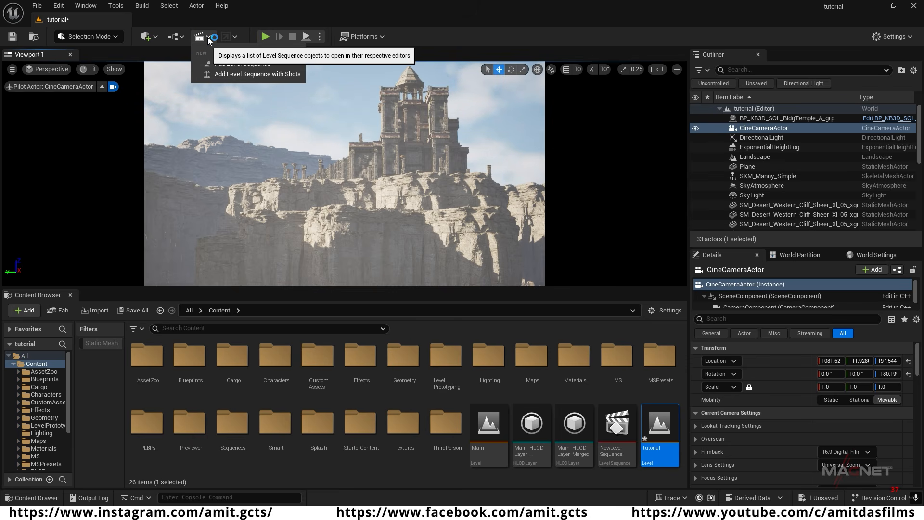
click(253, 65)
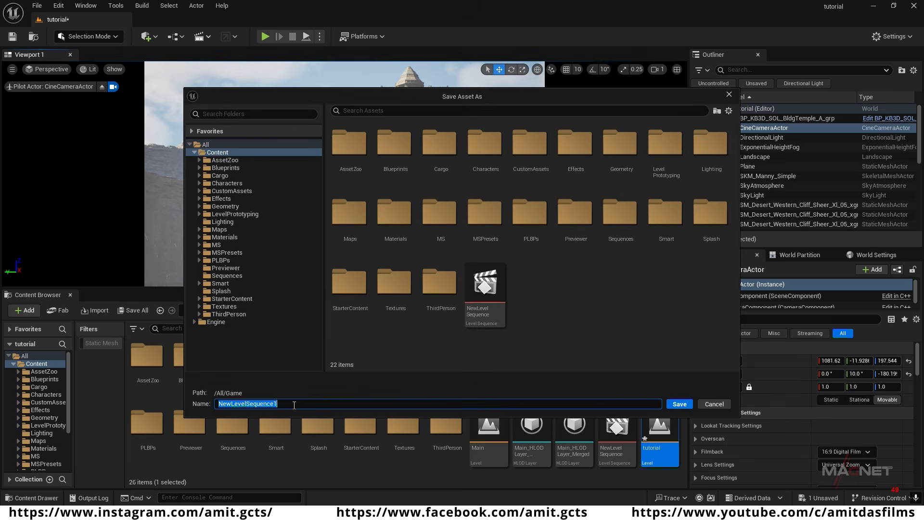
text(Tutorial_sequence)
click(680, 406)
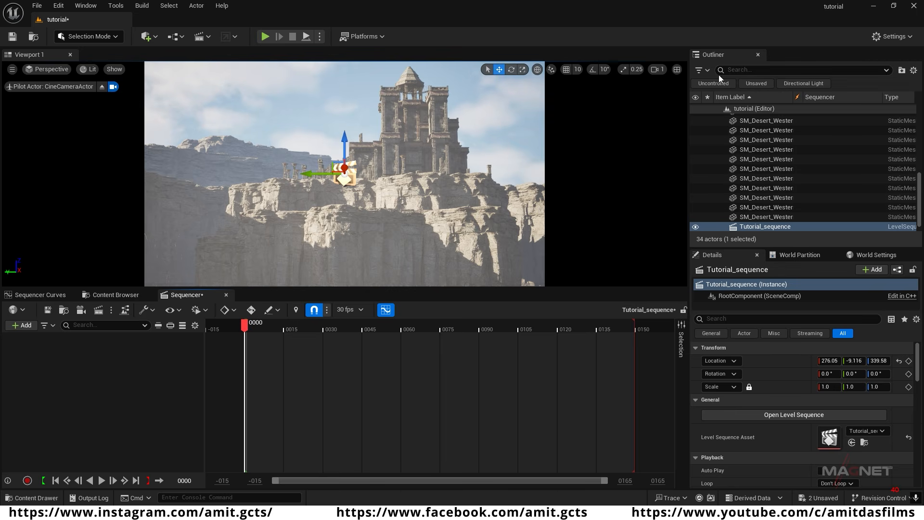
Find the CineCameraActor by searching for "cam" and add it to the Tutorial_sequence tracks.
click(747, 71)
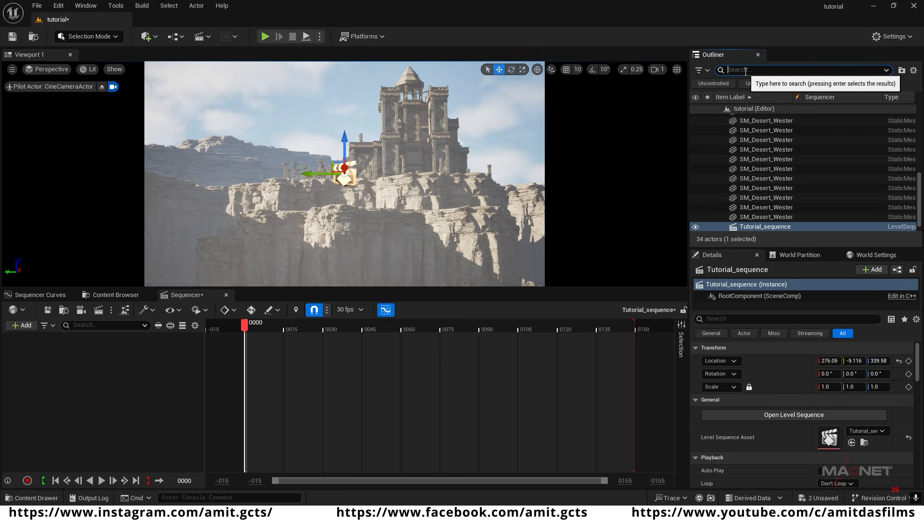
text(cam)
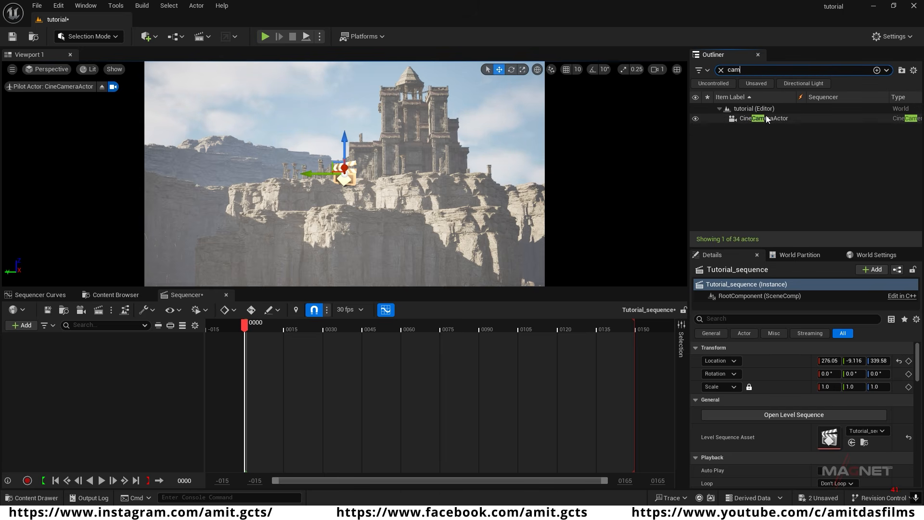
click(766, 118)
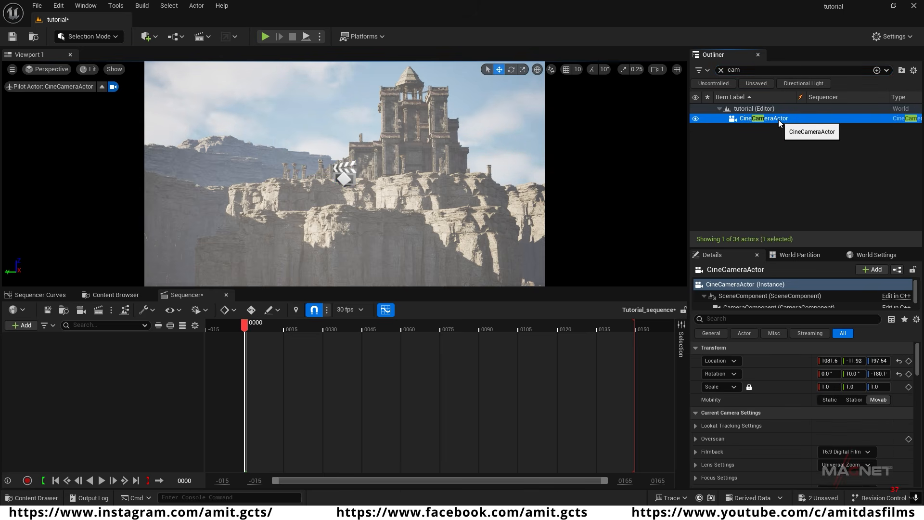
drag(754, 123, 67, 376)
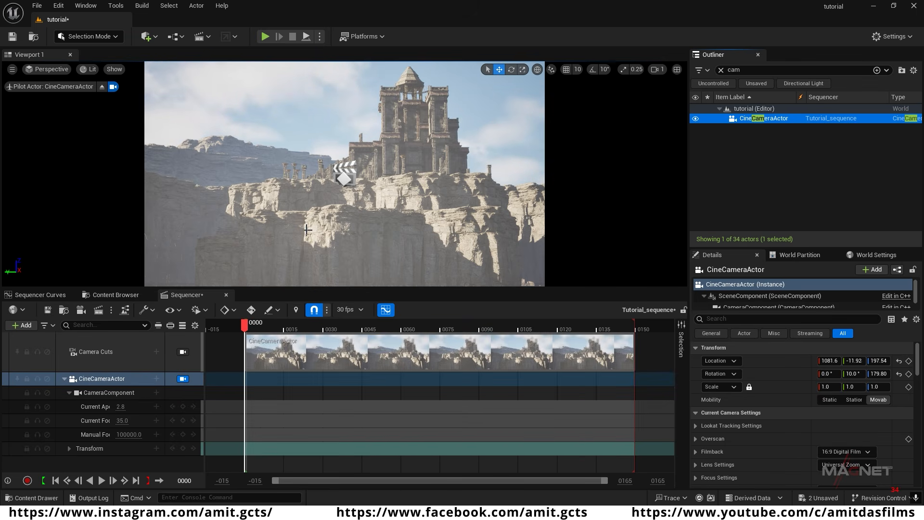
Set the camera component's filmback to 16:9 DSLR.
click(119, 394)
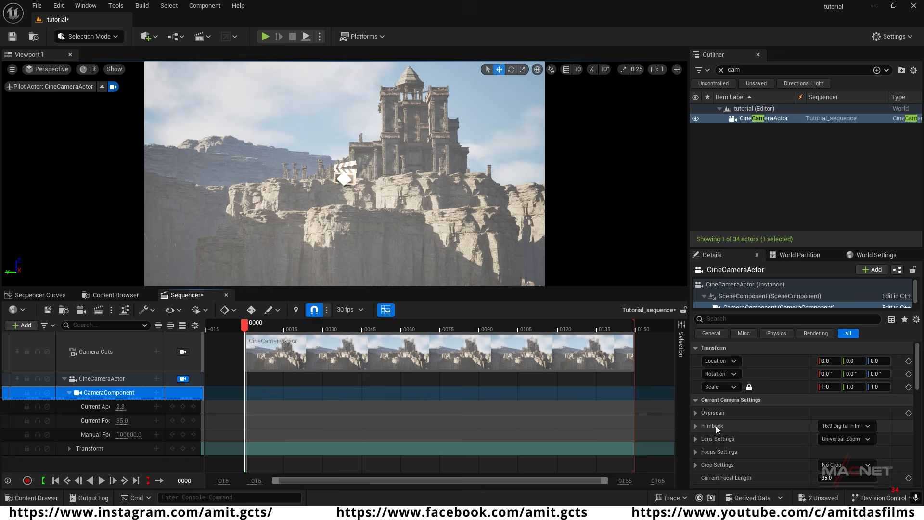
click(863, 426)
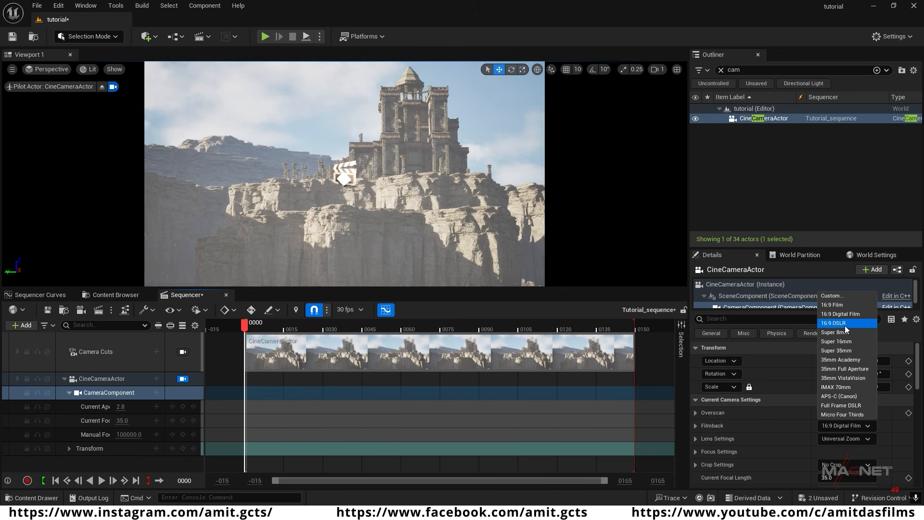
click(845, 326)
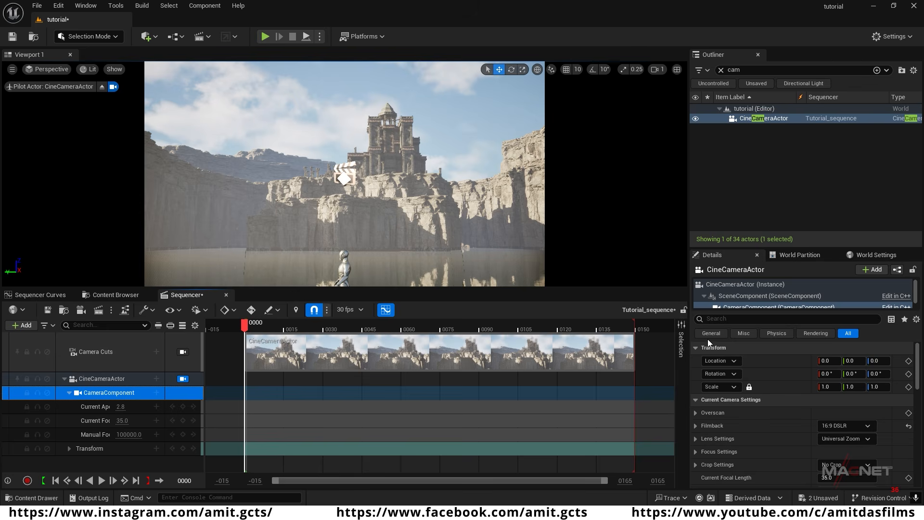
Find the camera component's exposure settings by searching for "expo" and override the metering mode to Manual.
click(722, 320)
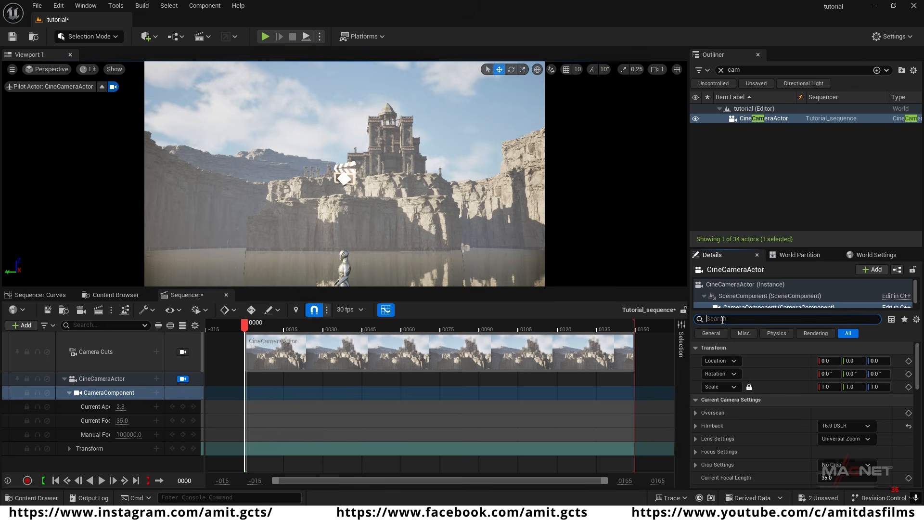
text(expo)
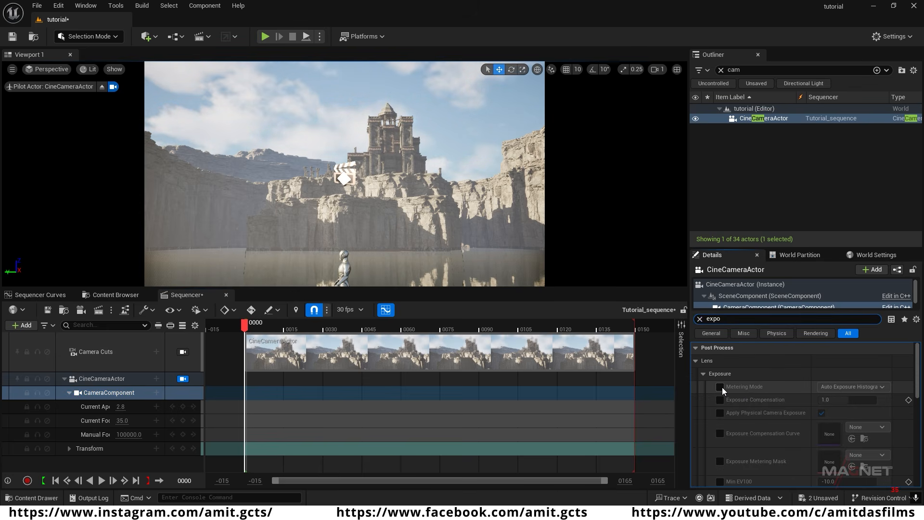
click(723, 387)
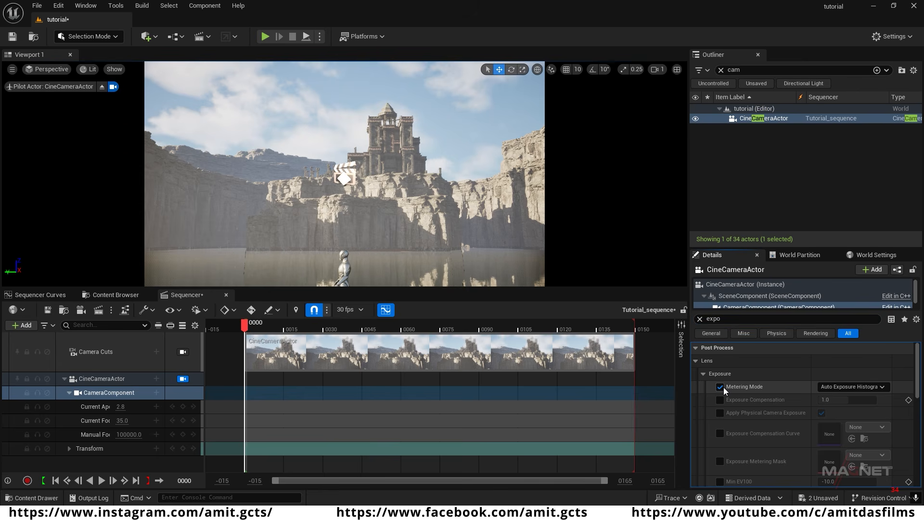
click(884, 388)
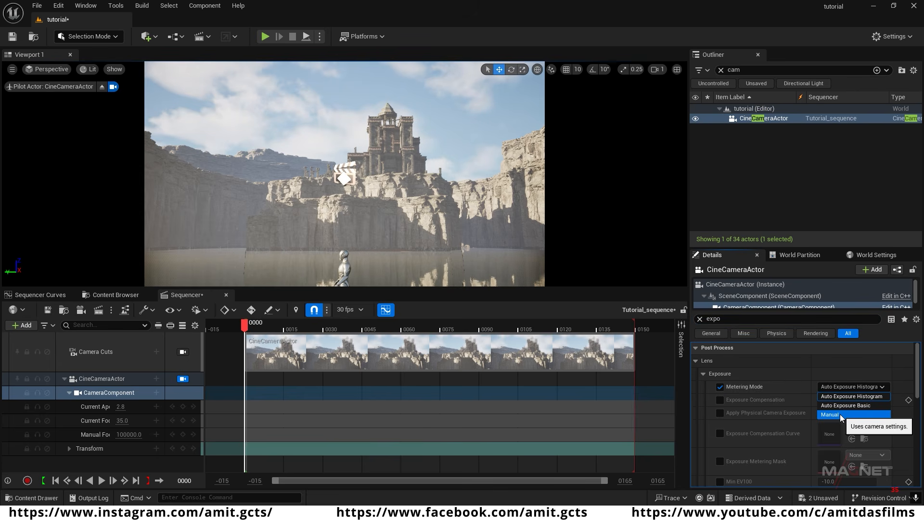
click(840, 413)
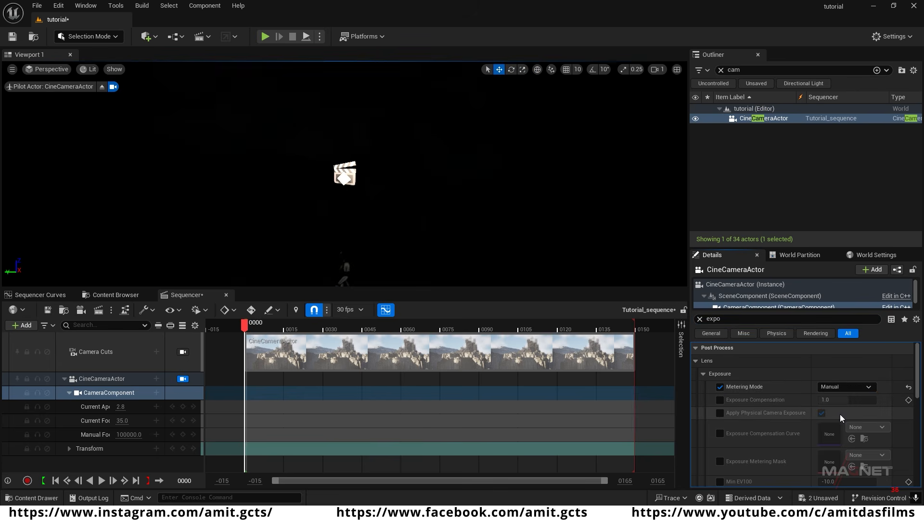
Enable the camera's exposure compensation override and set it to 10.
click(720, 400)
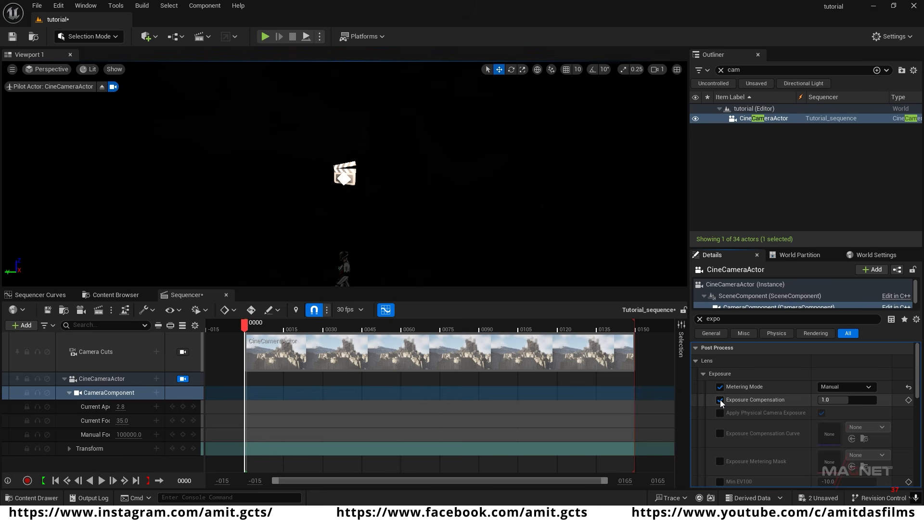
key(Tab)
text(1)
key(Return)
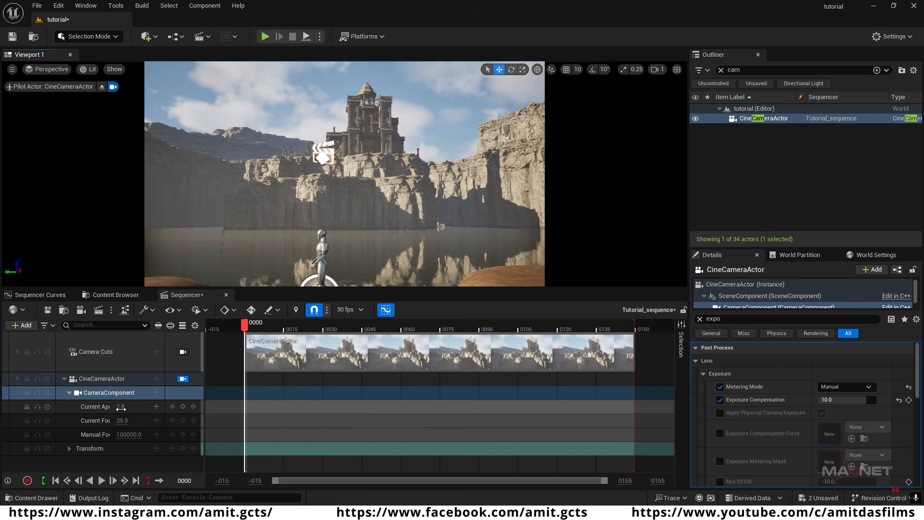
Set the camera's aperture to about 1.48 and its focal length to 15 in the sequence.
drag(121, 408, 121, 413)
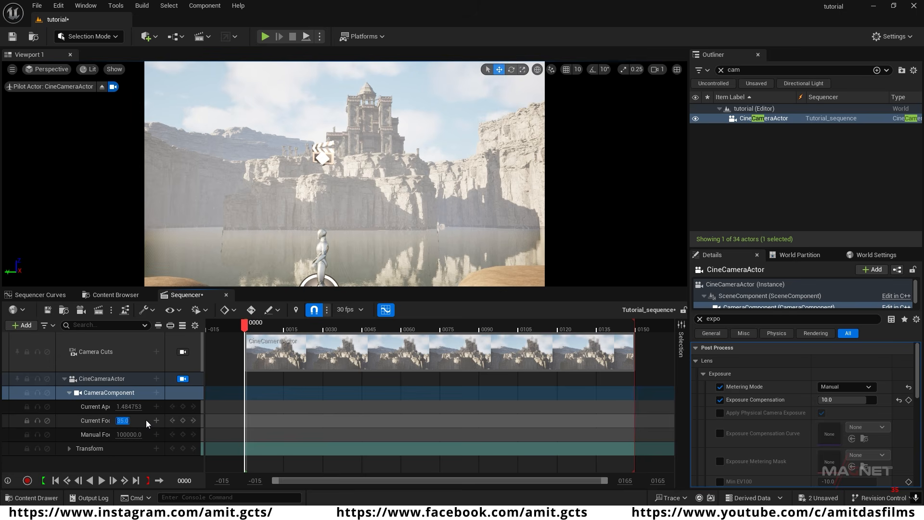
click(140, 420)
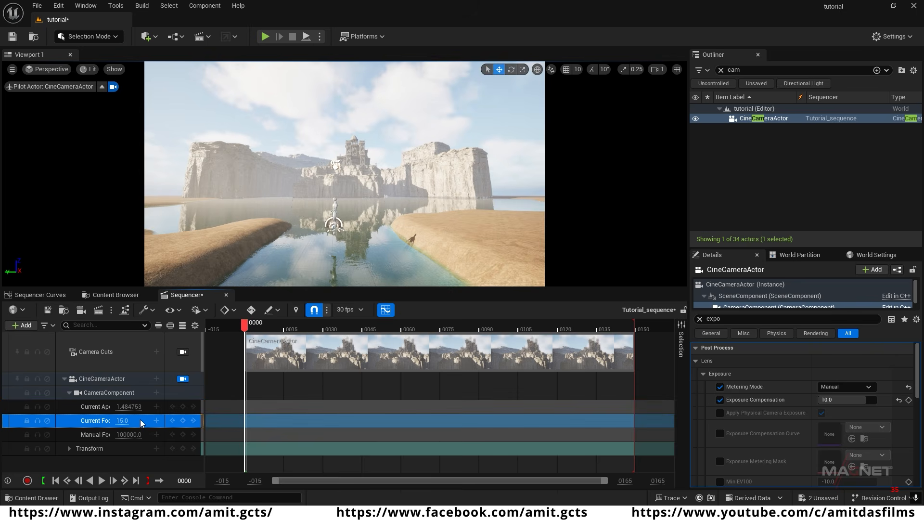
right_drag(322, 247, 323, 246)
key(w)
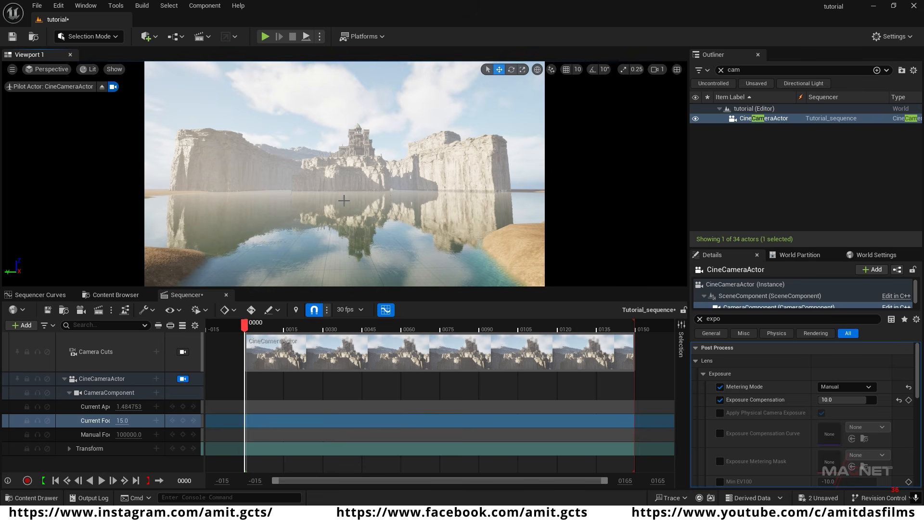
Clear the actor and property filters and reduce the ExponentialHeightFog's fog density to about 0.0116.
click(722, 70)
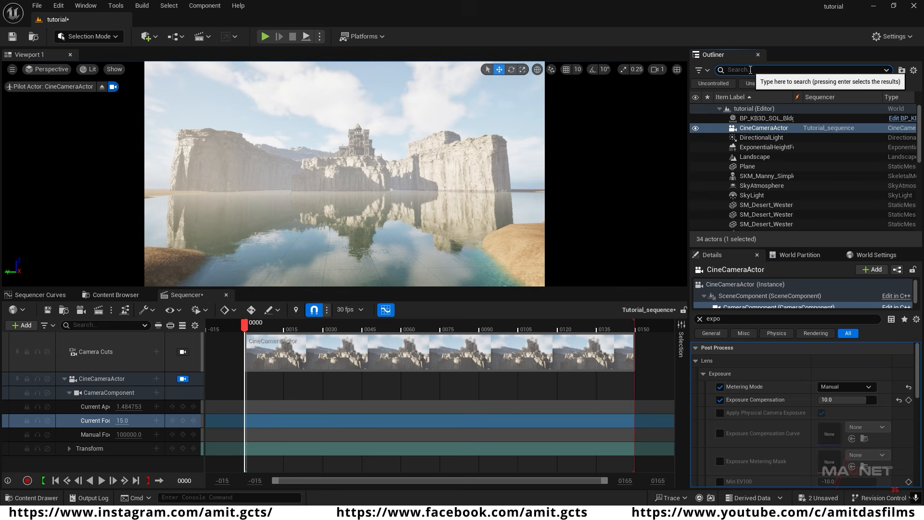
click(774, 150)
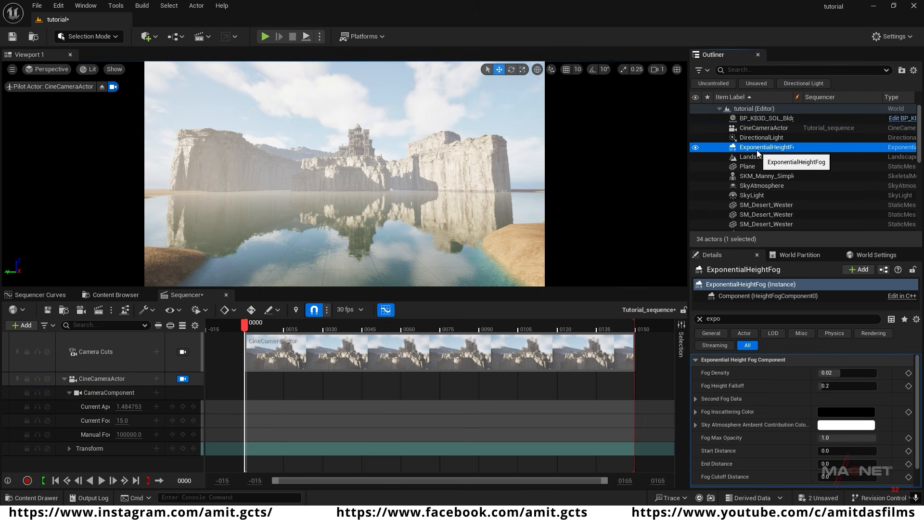
click(700, 319)
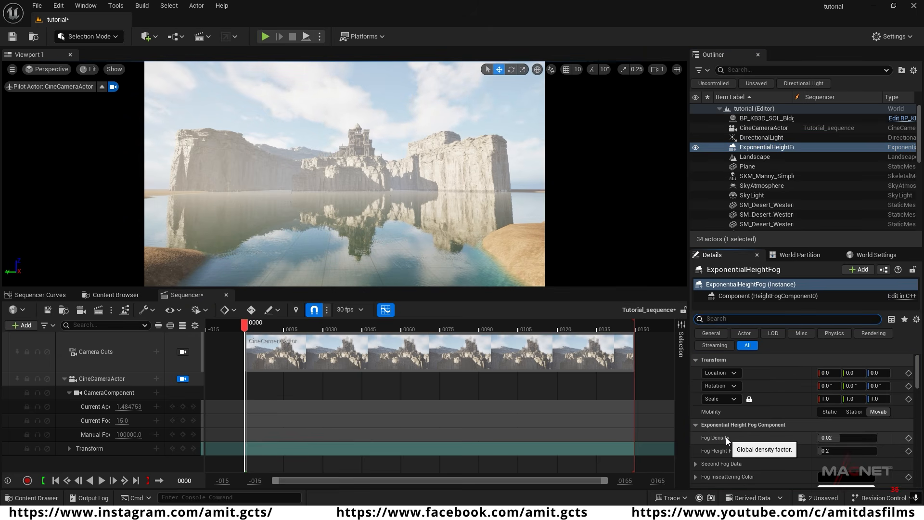
drag(840, 438, 819, 438)
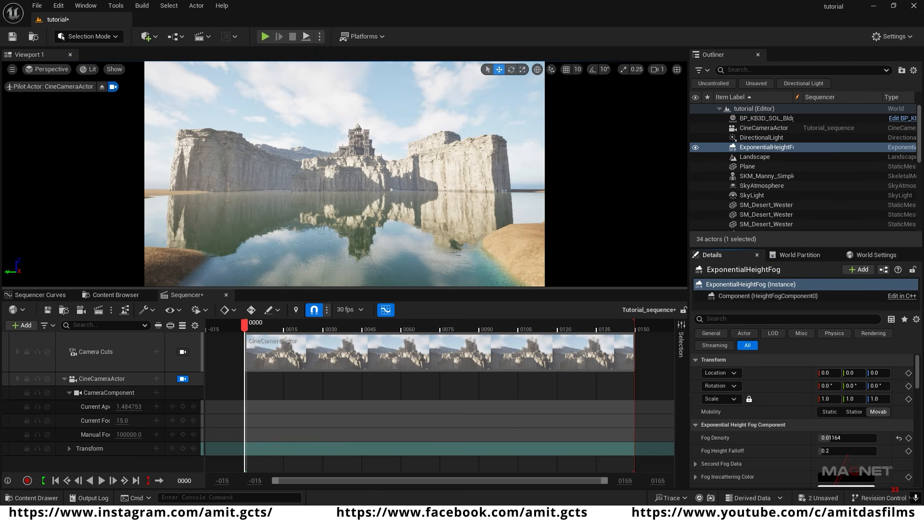
Switch to landscape editing and set the Flatten brush to a size of about 372 and a falloff of about 0.355.
click(394, 157)
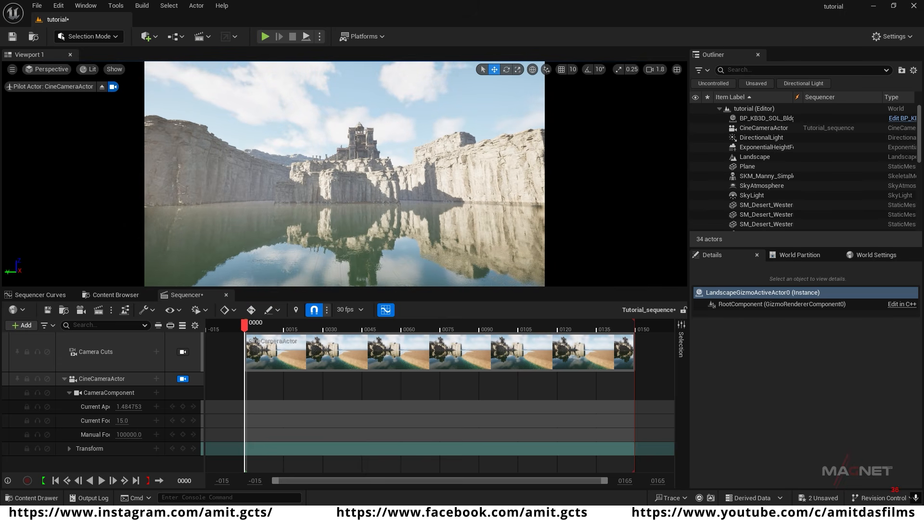
right_drag(355, 163, 429, 190)
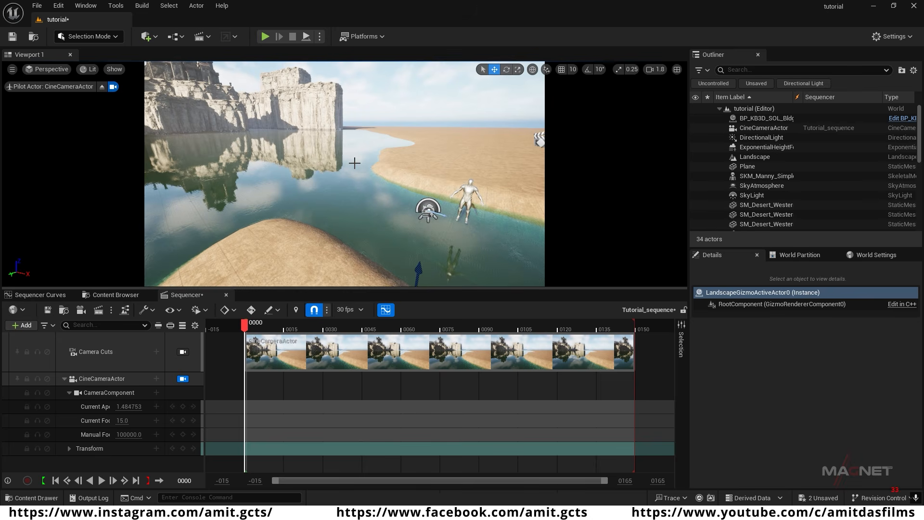
right_drag(293, 172, 220, 167)
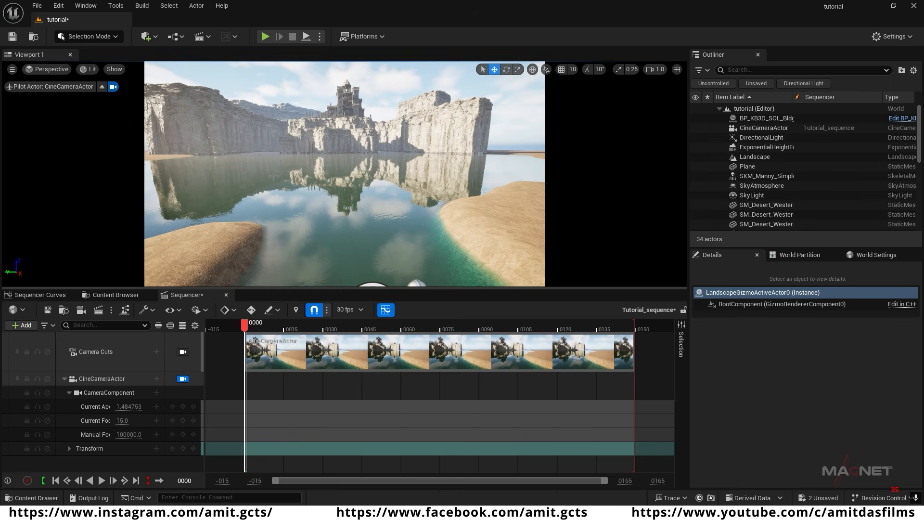
click(91, 40)
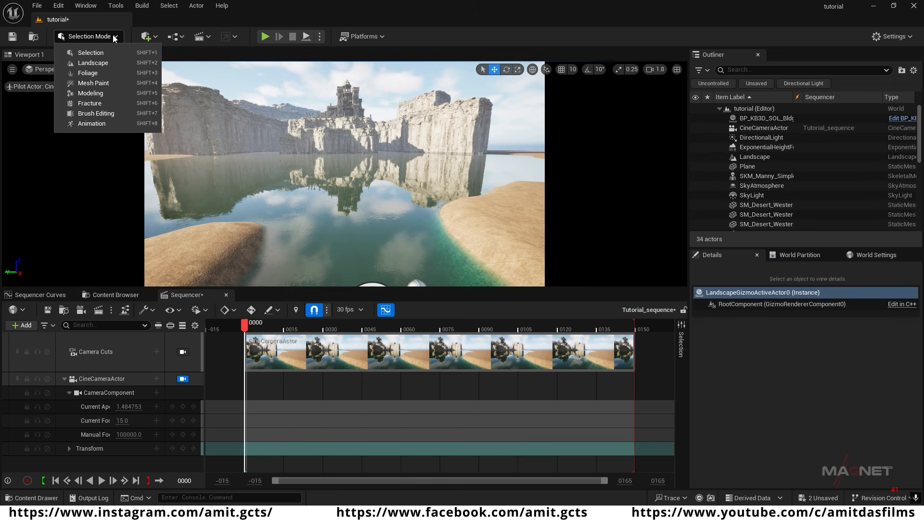
click(92, 63)
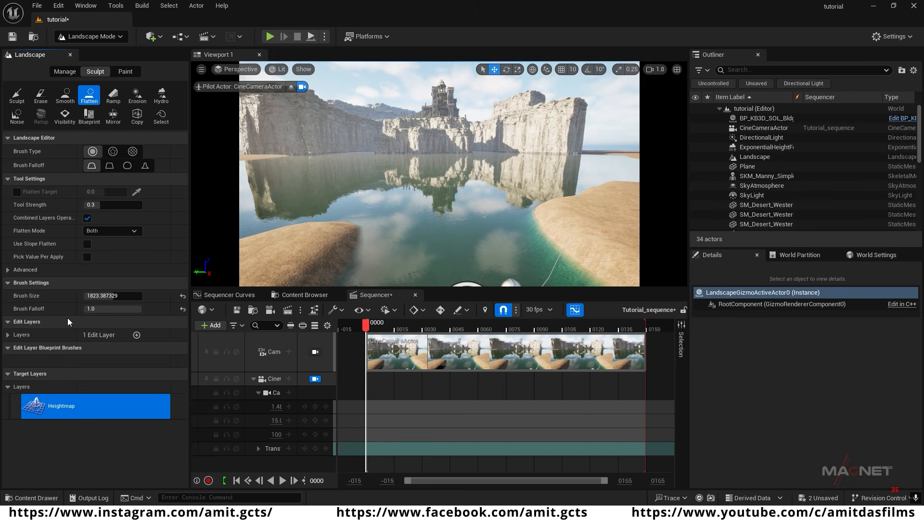
drag(116, 296, 94, 297)
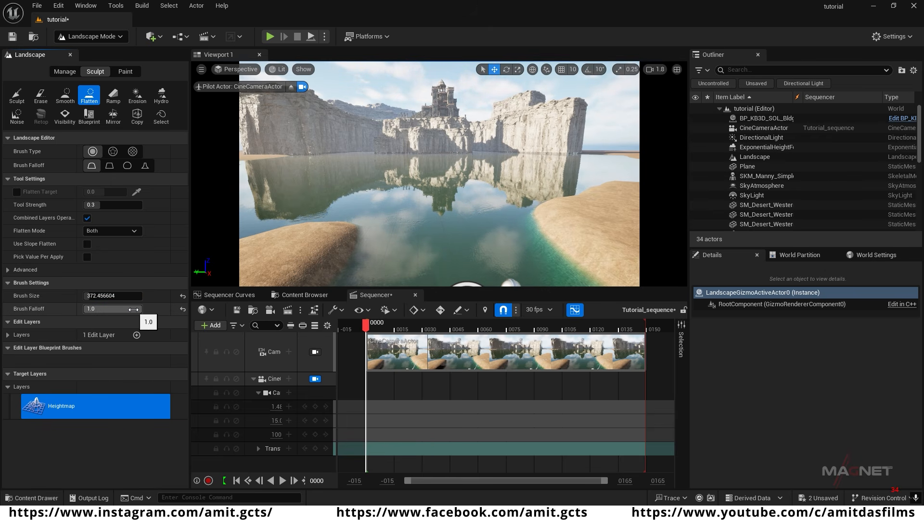
drag(140, 311, 131, 311)
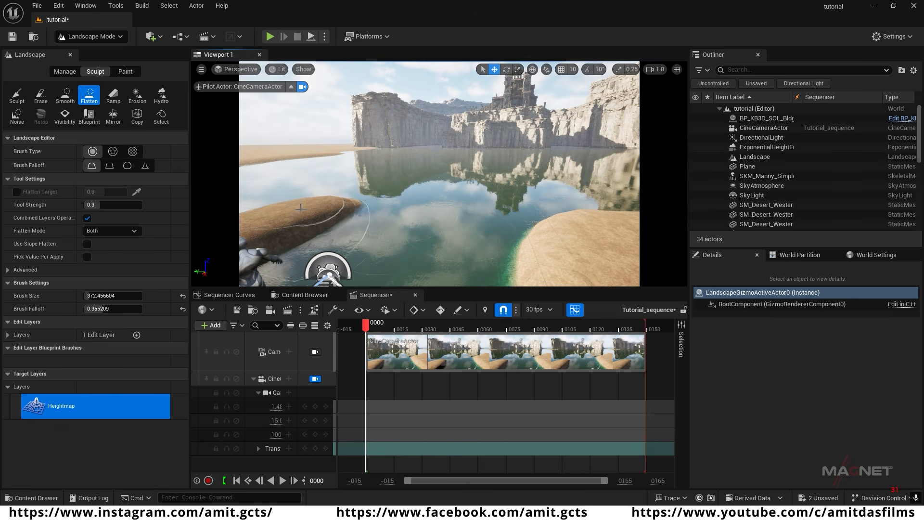
Flatten the sandbanks on both sides of the water channel, extending their tips toward the lake.
drag(296, 211, 346, 194)
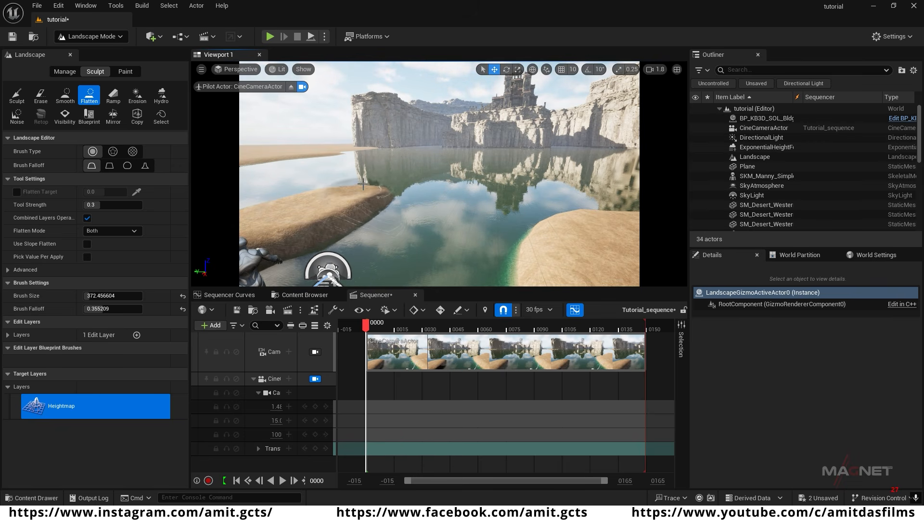
key(w)
right_drag(385, 182, 381, 163)
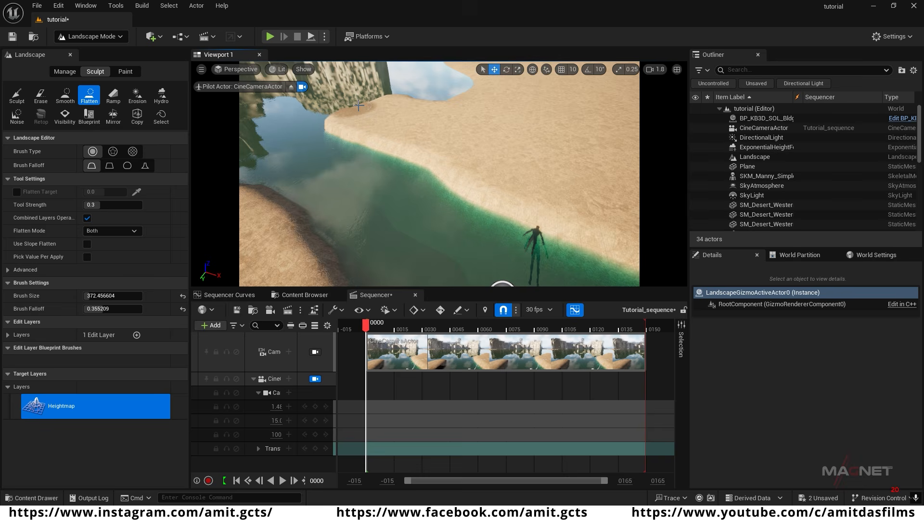
right_drag(359, 105, 364, 176)
scroll(426, 159, down, 3)
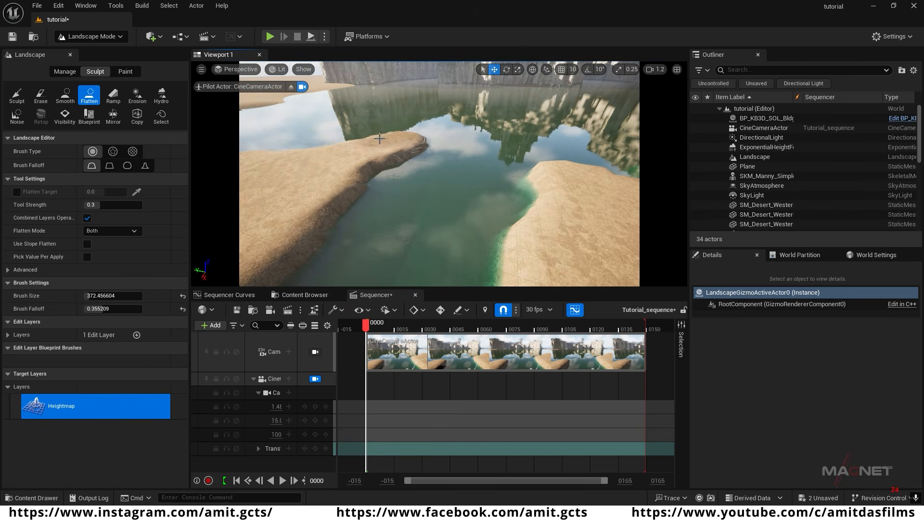
right_drag(379, 136, 422, 138)
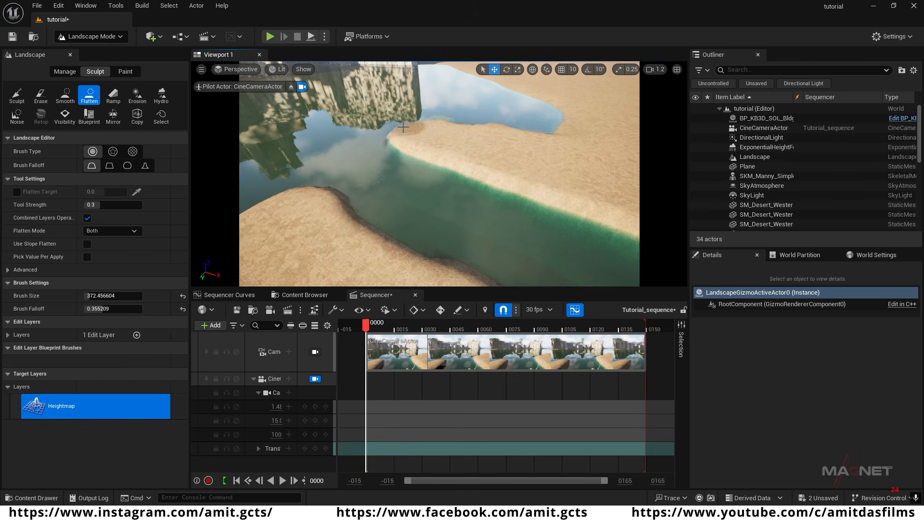
right_drag(495, 151, 321, 180)
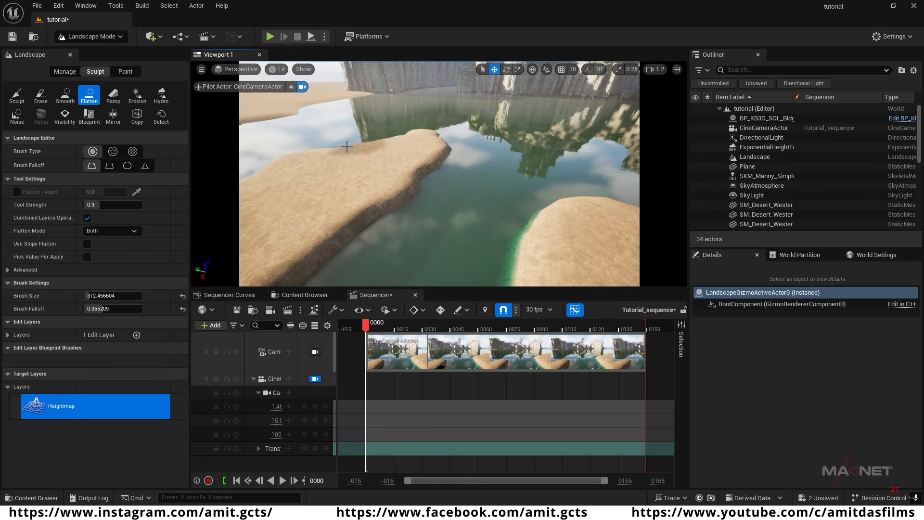
Flatten the left sandbank further and reposition the piloted camera low over the water facing the cliffs.
right_drag(347, 147, 465, 116)
scroll(496, 150, down, 3)
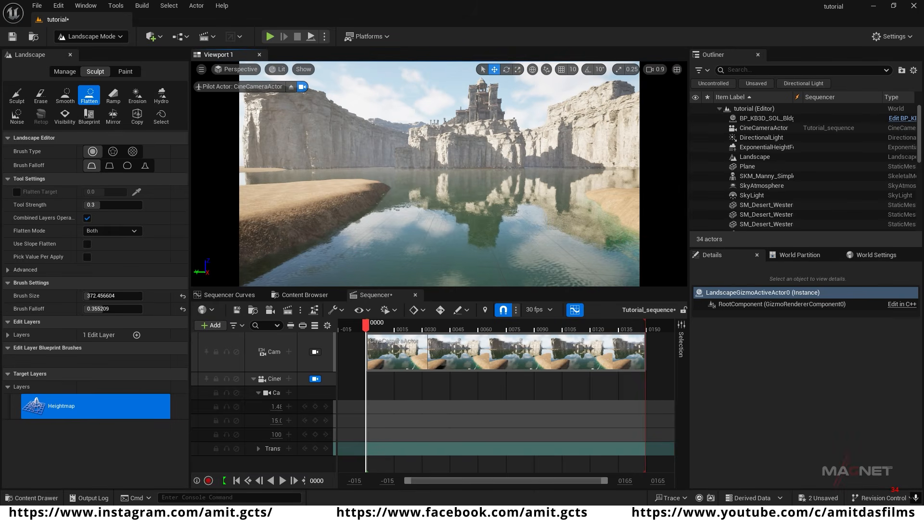
key(w)
right_drag(298, 196, 333, 173)
key(s)
right_drag(356, 205, 347, 210)
right_drag(395, 226, 424, 222)
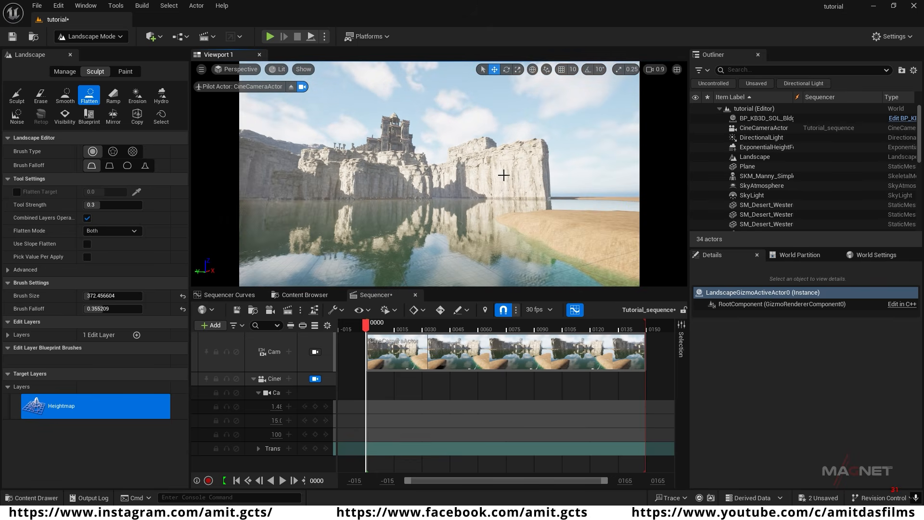
right_drag(518, 193, 491, 181)
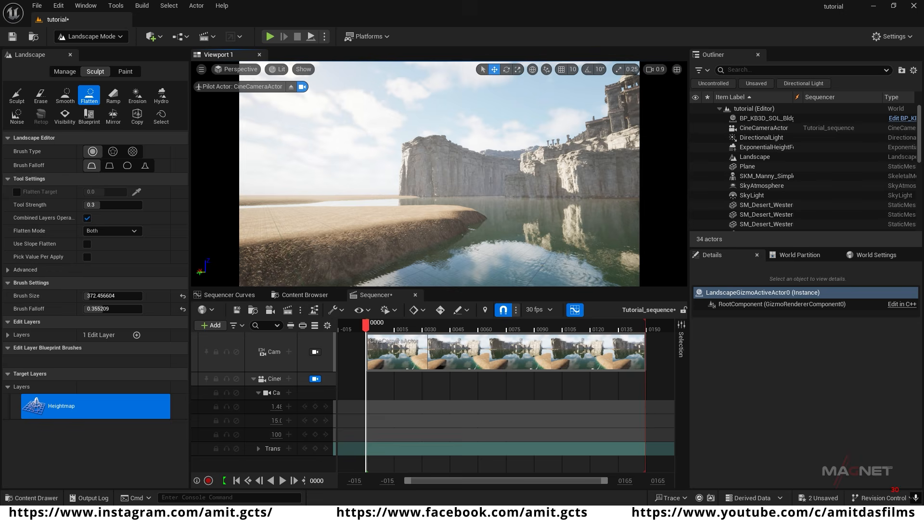
Return to selection editing, then duplicate the cliff at the end of the left wall and move the copy toward the camera.
click(117, 38)
click(91, 54)
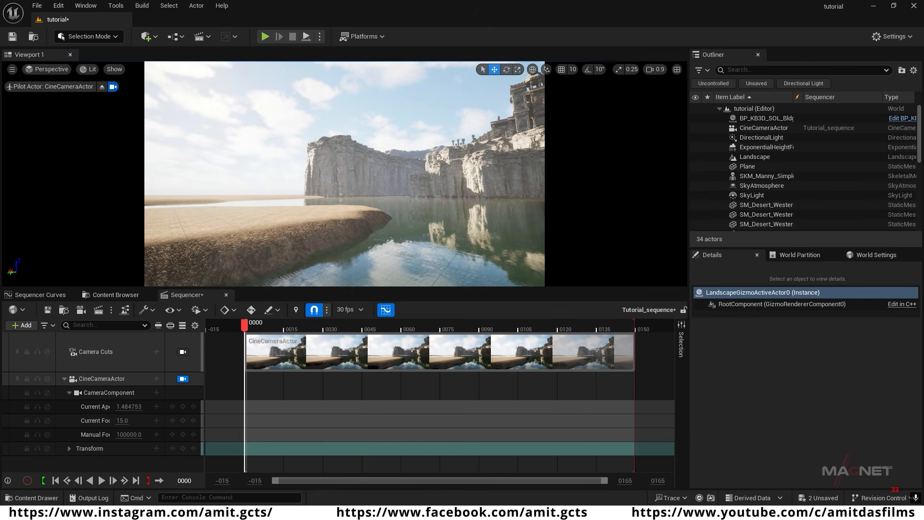
click(347, 168)
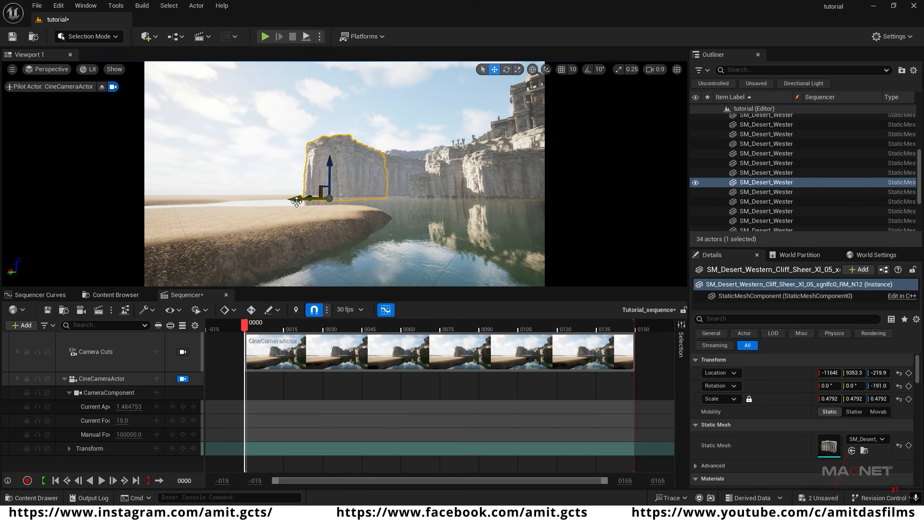
alt+drag(296, 199, 197, 198)
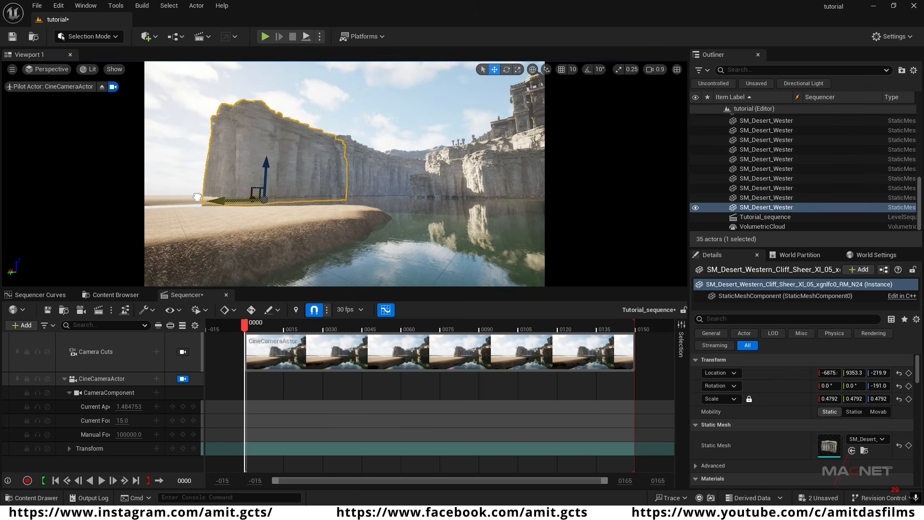
Rotate and reposition the duplicated cliff so it continues the rock wall along the left shore.
scroll(379, 235, up, 4)
right_drag(379, 235, 355, 257)
key(e)
drag(286, 160, 287, 179)
mouse_move(288, 179)
right_down()
mouse_move(304, 164)
mouse_move(284, 178)
right_up()
scroll(304, 164, up, 4)
alt+drag(231, 200, 225, 160)
right_drag(225, 160, 337, 164)
Duplicate a cliff on the right side of the lake, rotate the copy to about -57° and adjust its height.
click(395, 154)
alt+drag(381, 174, 413, 171)
drag(476, 174, 494, 184)
key(e)
drag(455, 186, 407, 180)
key(w)
drag(436, 145, 437, 153)
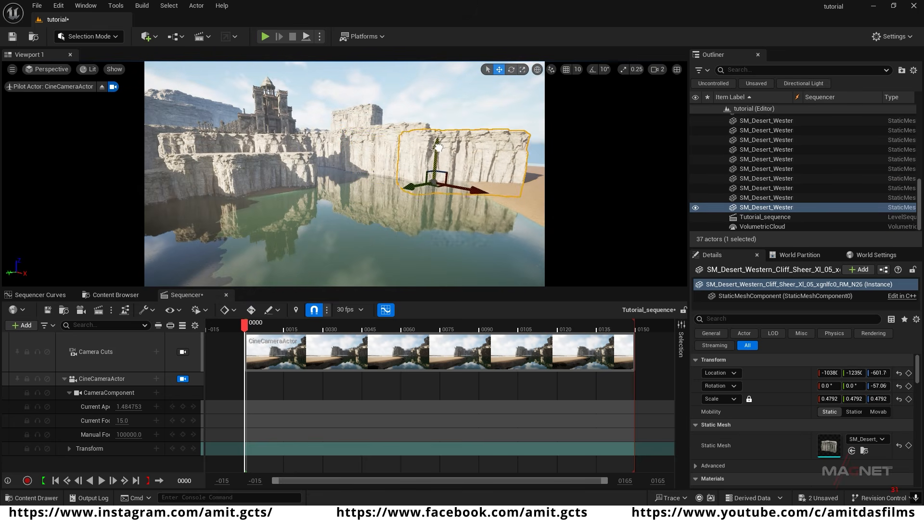
Place another cliff copy along the right shore and adjust its position and height to extend the wall toward the camera.
alt+drag(406, 186, 362, 196)
drag(396, 154, 394, 187)
drag(364, 228, 401, 219)
mouse_move(463, 229)
mouse_down()
mouse_move(446, 225)
mouse_move(443, 235)
mouse_move(446, 223)
mouse_up()
key(e)
key(w)
drag(408, 173, 409, 164)
scroll(409, 164, down, 8)
right_drag(409, 164, 381, 177)
Duplicate the central temple, place the copy on top of the left cliff wall and rotate it to about -148°.
key(Escape)
click(359, 138)
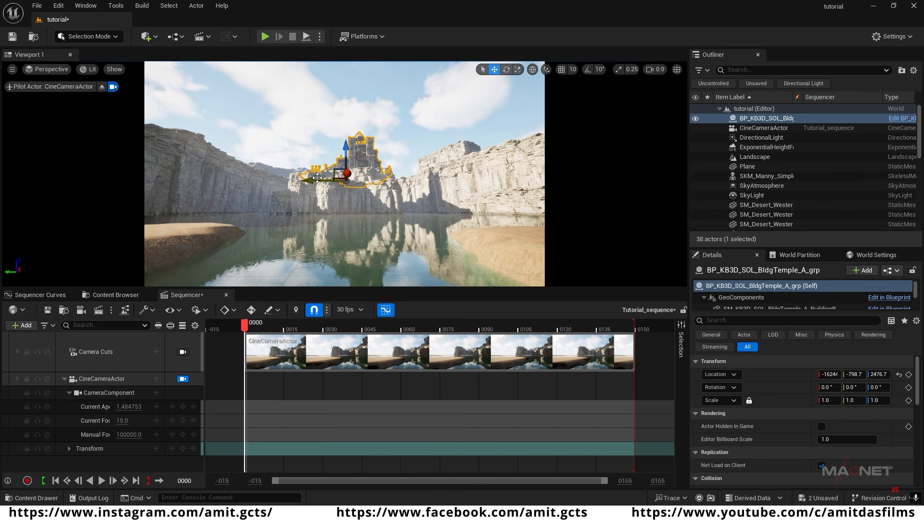
alt+drag(309, 178, 176, 168)
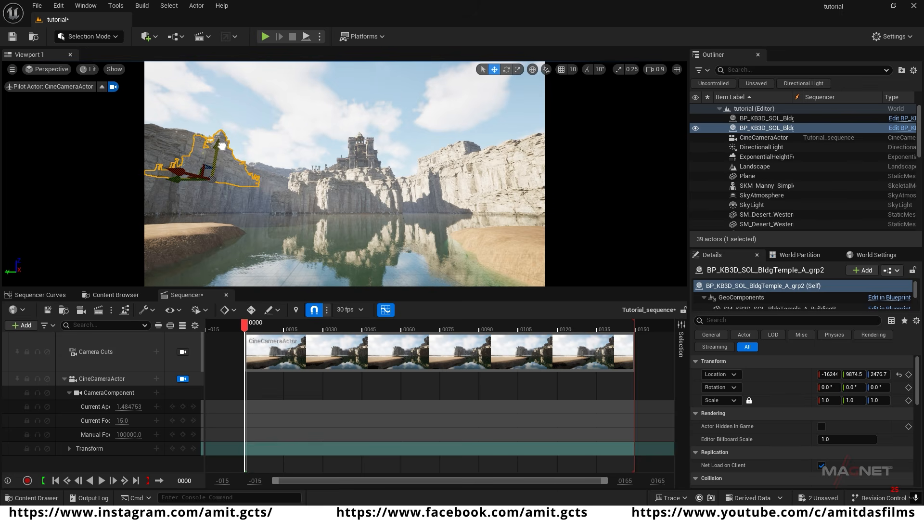
drag(223, 146, 217, 132)
key(e)
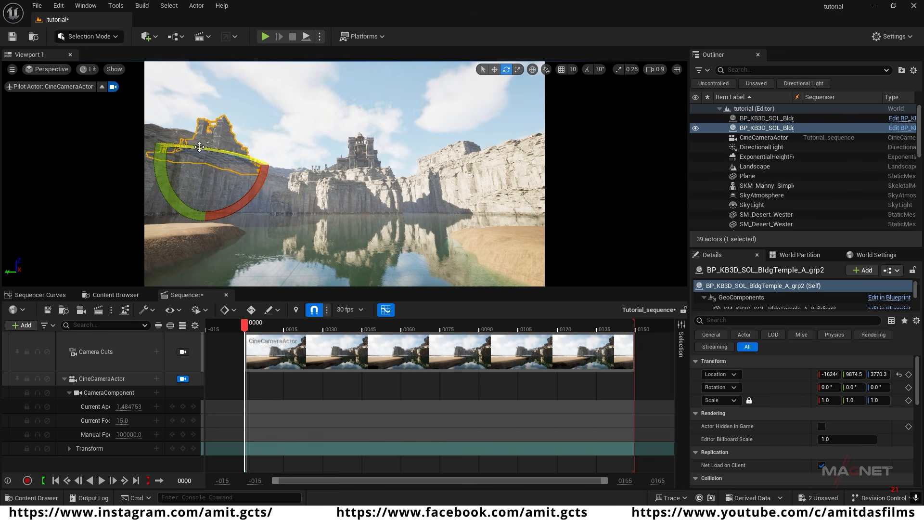
mouse_move(256, 170)
mouse_down()
mouse_move(226, 175)
mouse_move(269, 177)
mouse_up()
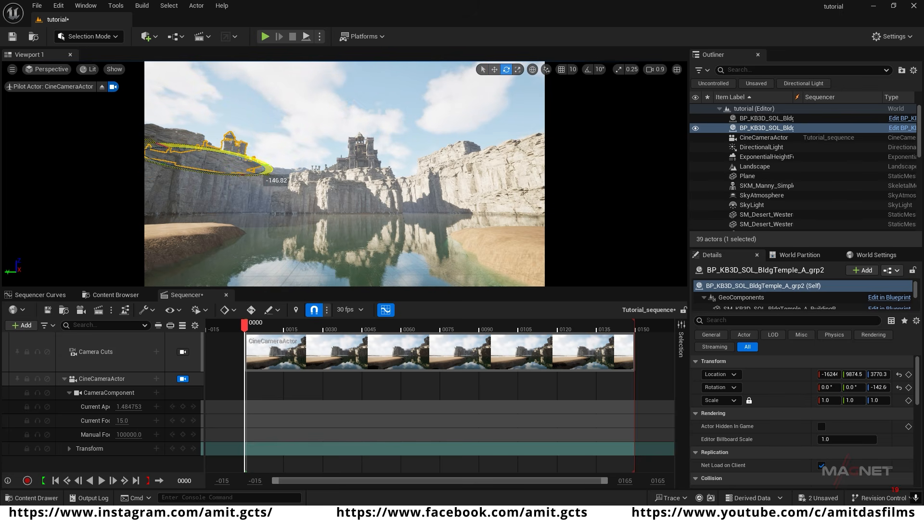
Reposition the duplicated temple along the left cliff top and raise it to sit on the rock edge.
key(w)
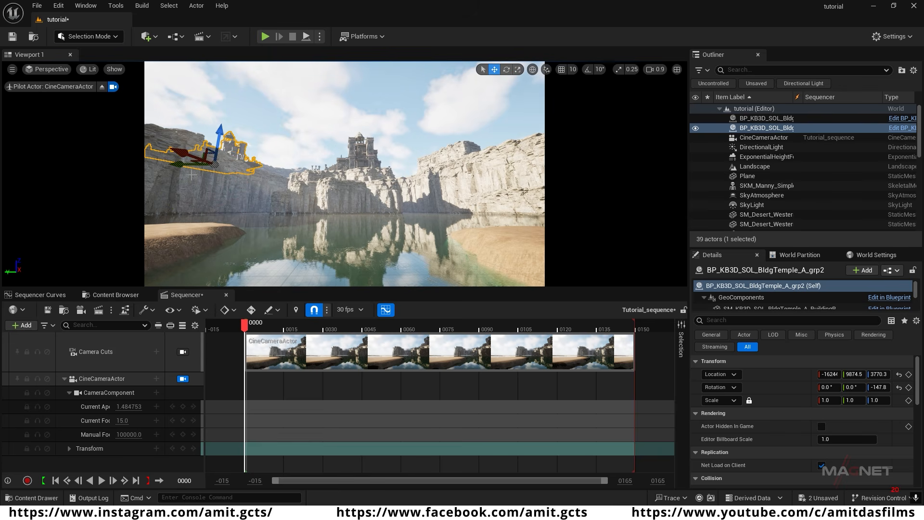
drag(179, 164, 156, 166)
drag(194, 136, 192, 121)
drag(205, 174, 199, 174)
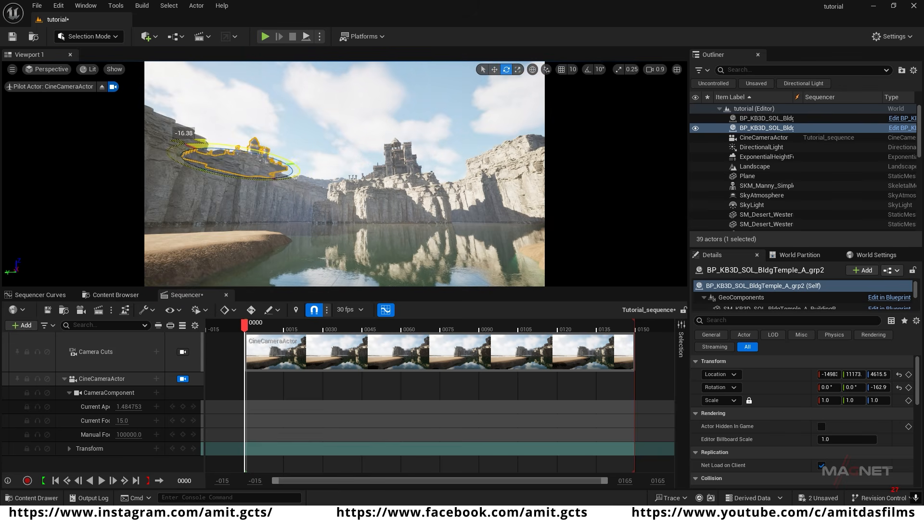
drag(235, 136, 236, 132)
Duplicate the temple onto a far cliff behind the left wall, scaled to about 1.28 and rotated to about 55°.
drag(186, 155, 180, 150)
drag(294, 160, 295, 155)
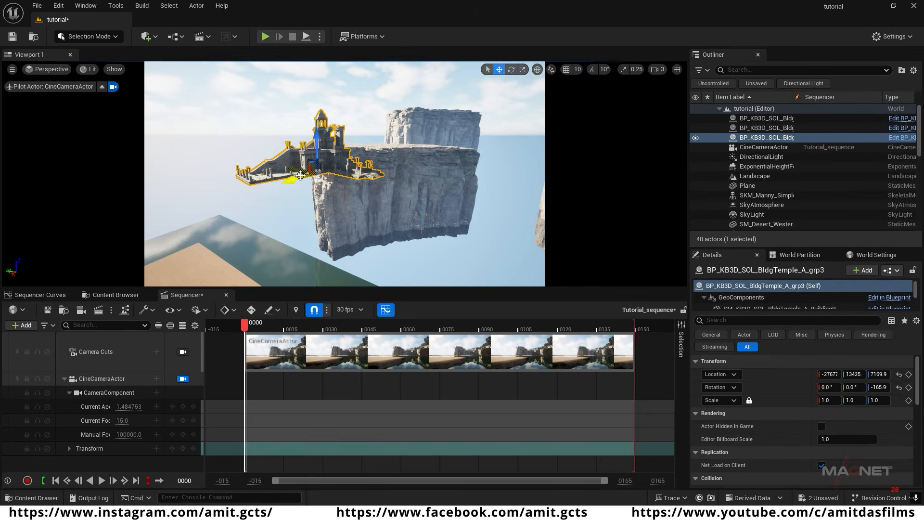
drag(337, 159, 375, 102)
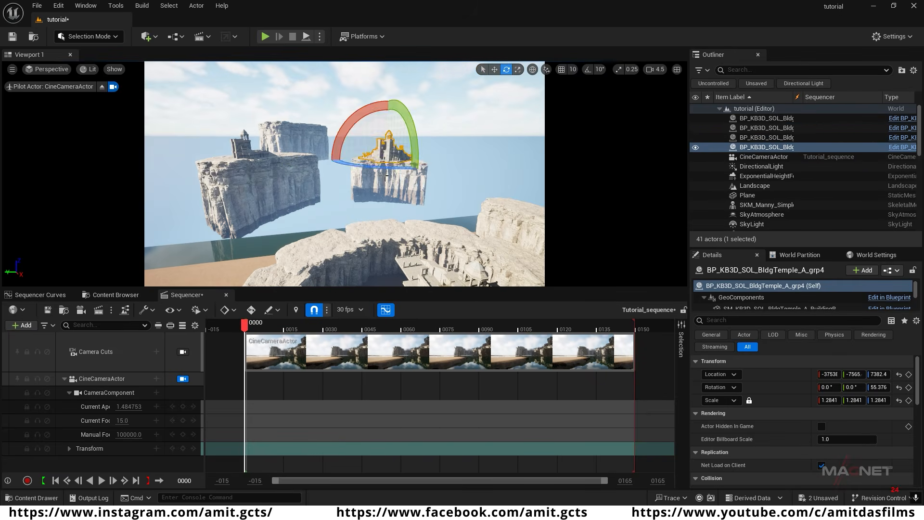
Add temple copies to the other far cliff and the right wall, scaling those on the right wall to about 0.94.
key(w)
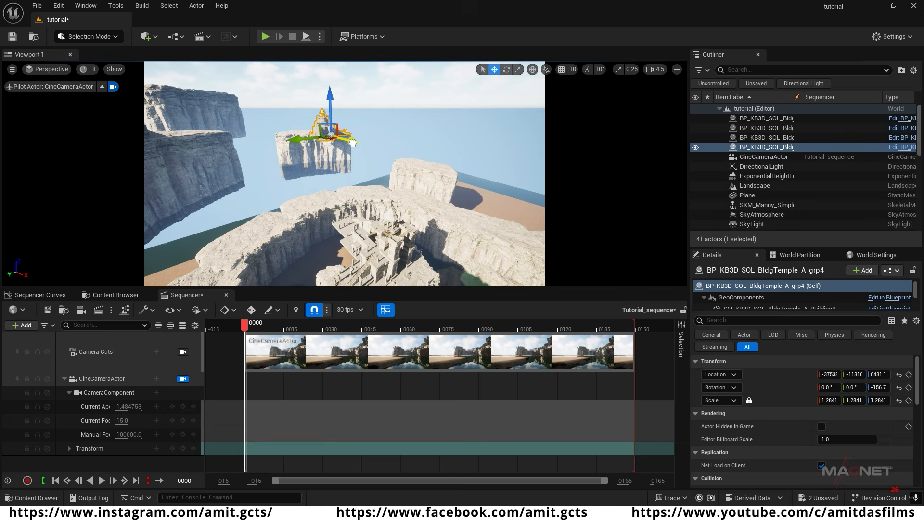
key(r)
key(e)
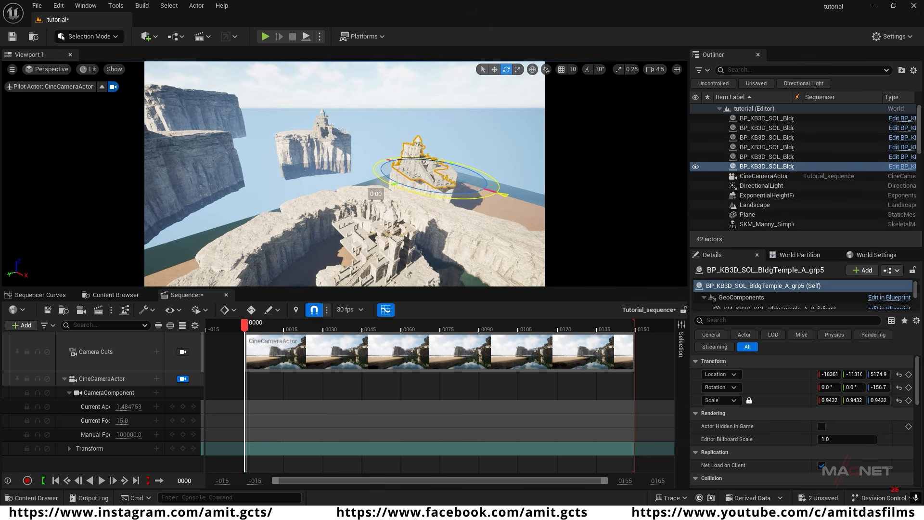
key(w)
drag(466, 189, 447, 185)
right_drag(448, 185, 381, 173)
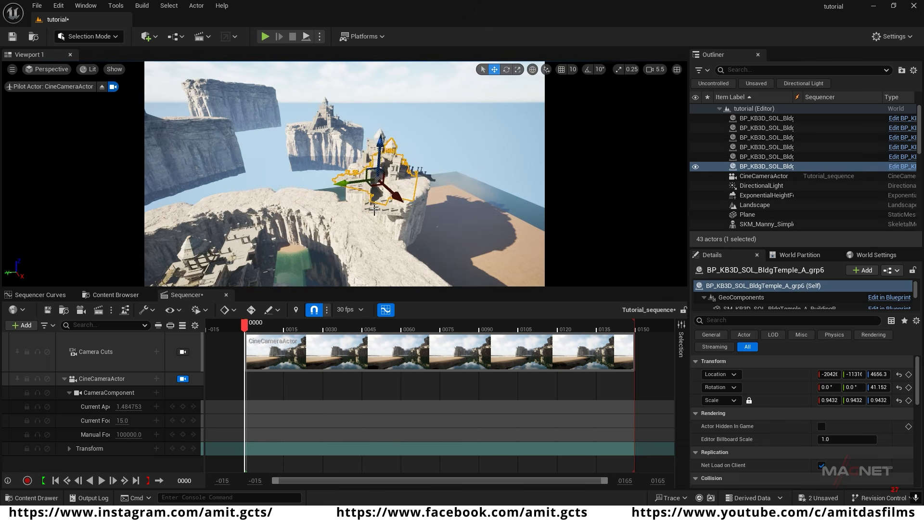
Select the other temple on the right wall, rotate it to about -84° and move it along the cliff top.
click(375, 162)
drag(360, 193, 399, 188)
key(e)
key(w)
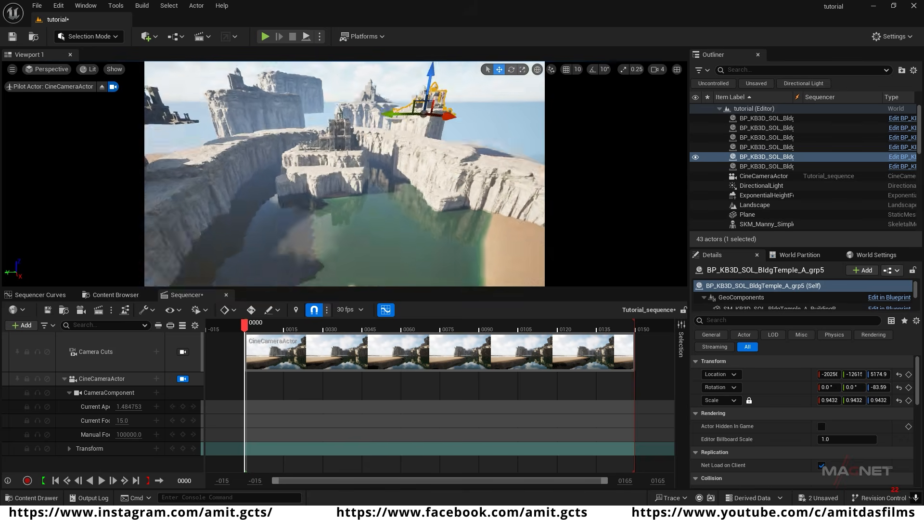
right_drag(409, 159, 434, 139)
click(433, 127)
click(436, 144)
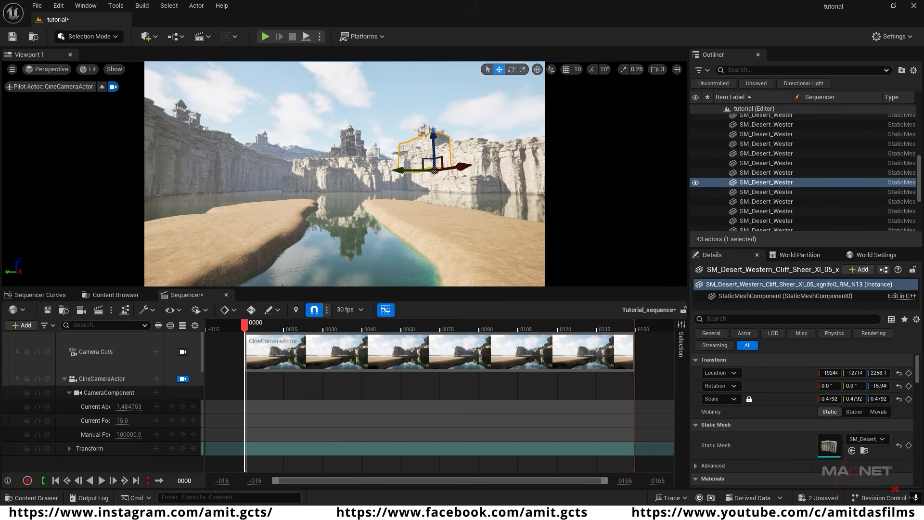
click(436, 135)
click(429, 103)
Find the European Hornbeam tree pack in Fab and add it to the project.
mouse_move(426, 263)
right_down()
mouse_move(426, 250)
mouse_move(426, 262)
right_up()
scroll(427, 262, down, 1)
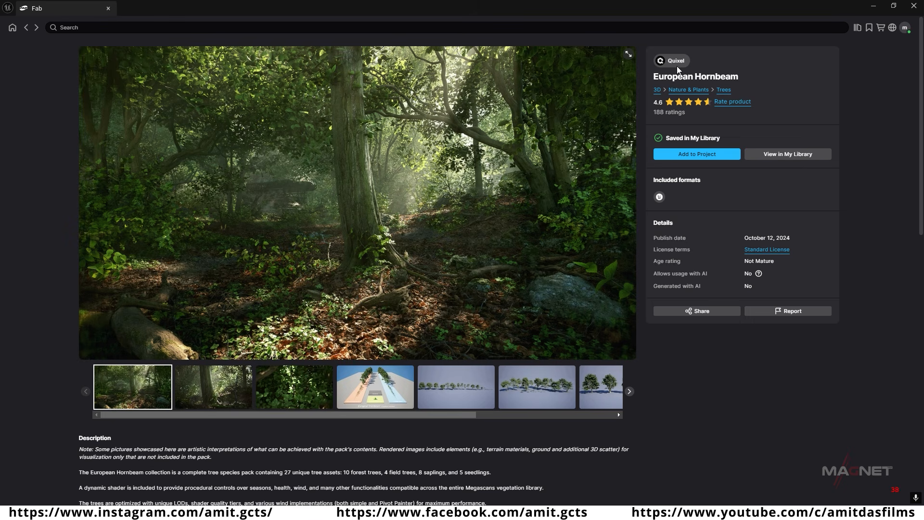
click(698, 154)
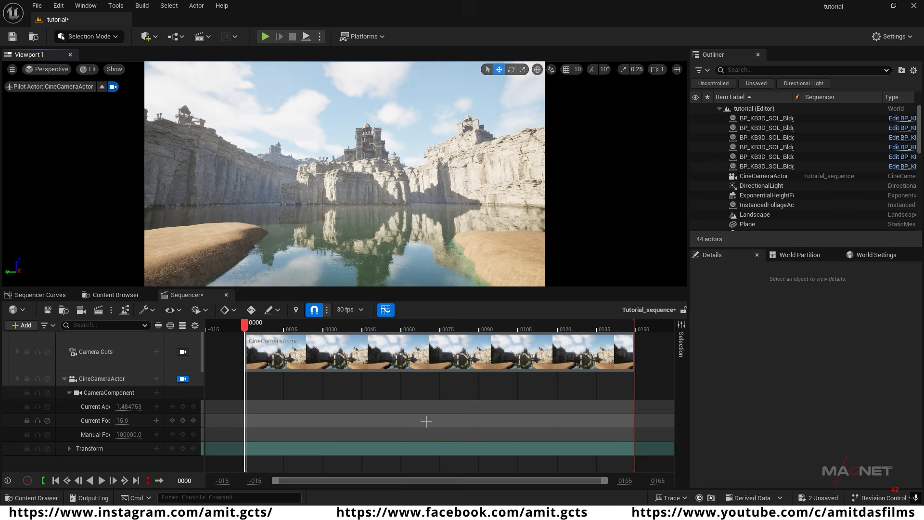
Open the EuropeanHornbeam content folder and filter its contents to static meshes only.
click(128, 294)
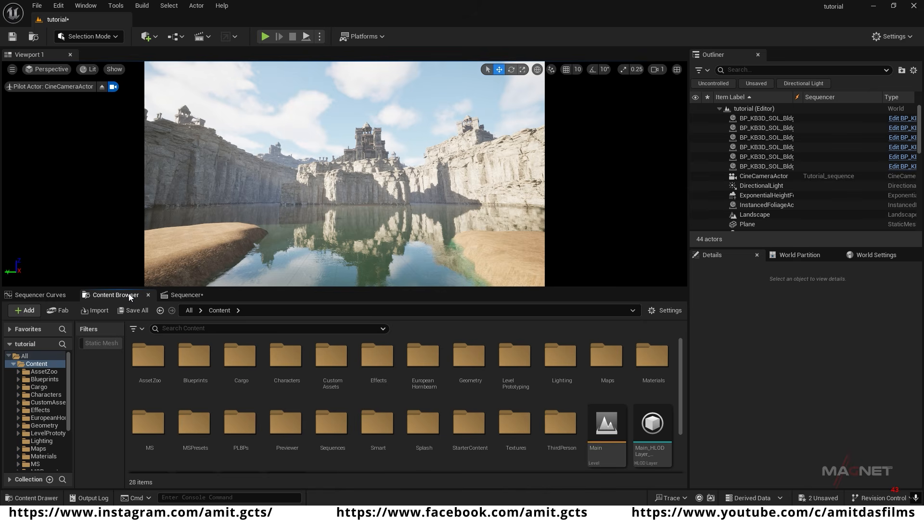
double_click(426, 359)
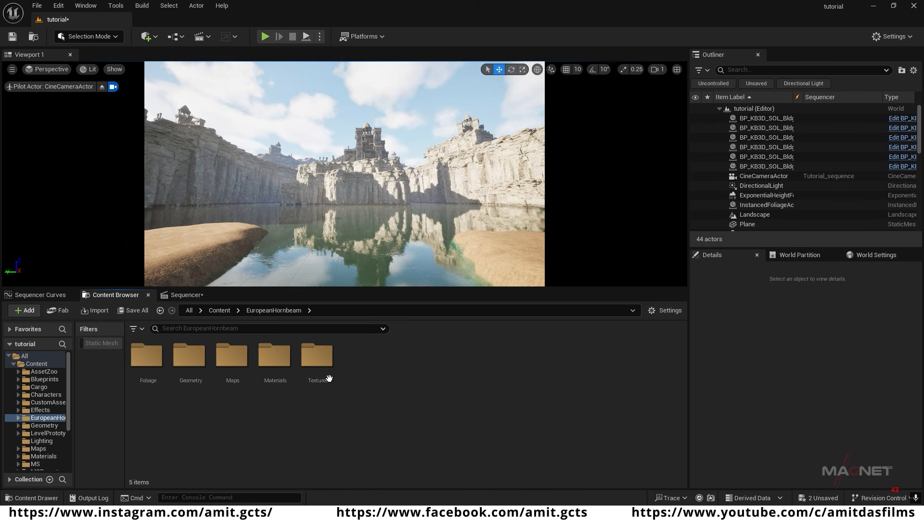
click(97, 345)
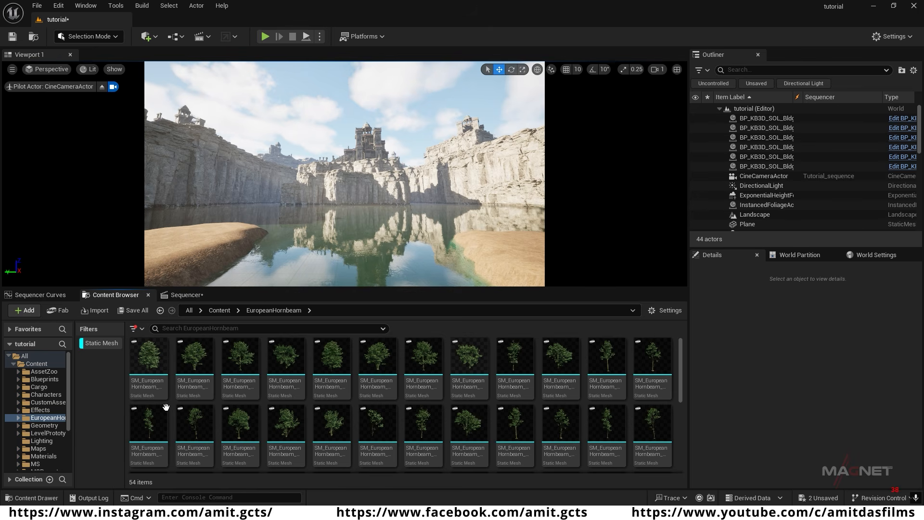
mouse_move(479, 414)
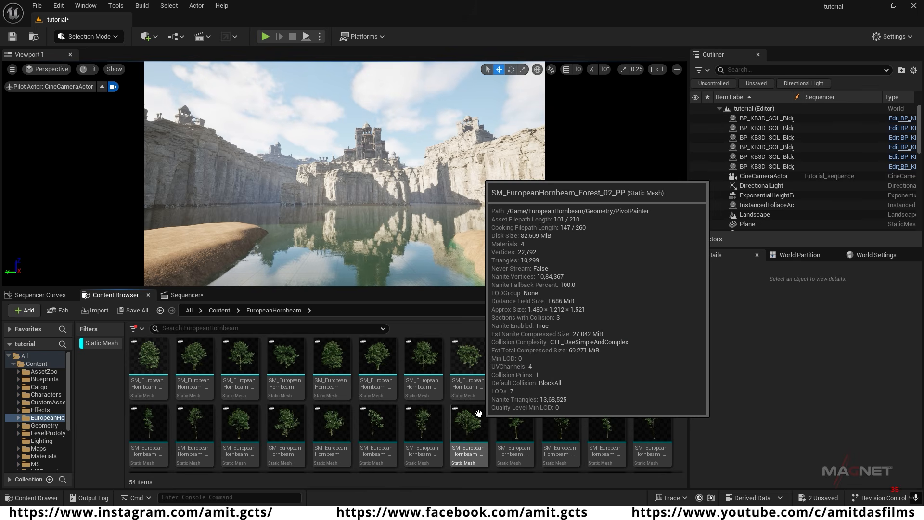
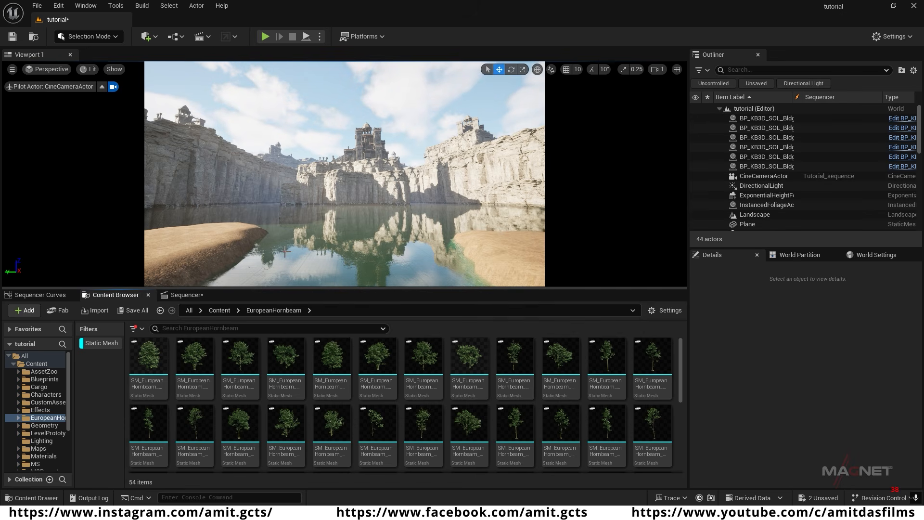
Place the first SM_EuropeanHornbeam_Field_01 tree on the right cliff's rock ledge and scale it uniformly to about 1.51.
key(w)
right_drag(285, 251, 328, 252)
scroll(285, 251, up, 1)
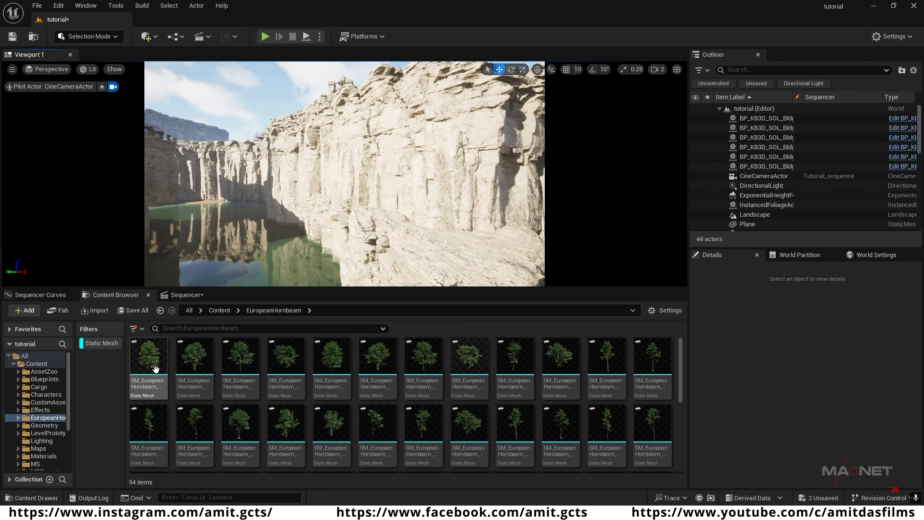
drag(149, 370, 245, 248)
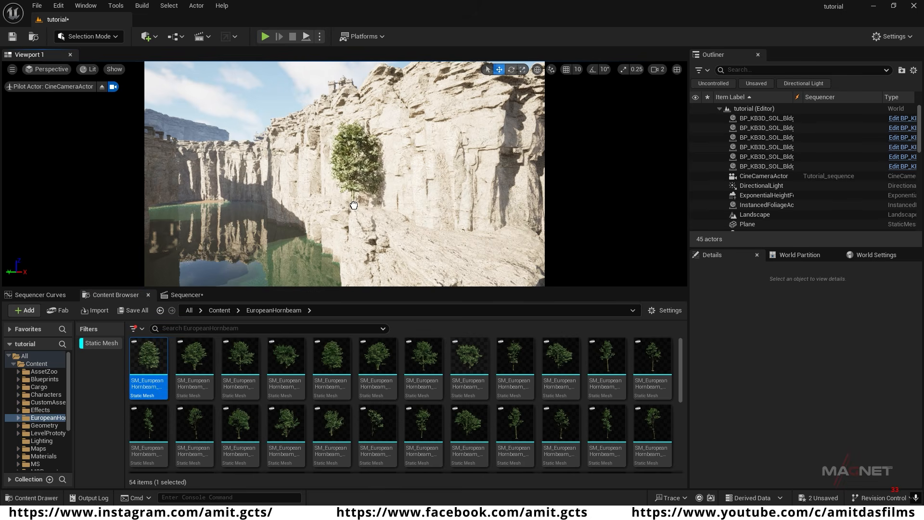
mouse_move(369, 206)
mouse_down()
mouse_move(368, 215)
mouse_move(377, 193)
mouse_up()
key(d)
right_drag(438, 240, 414, 219)
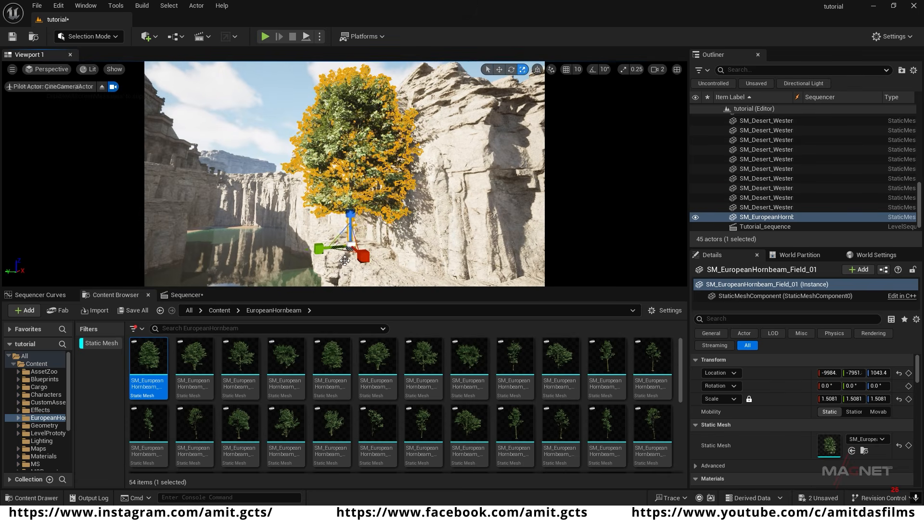
Move the hornbeam tree back along the ledge and lower it to a height of about 896 so it meets the rock.
drag(311, 251, 330, 248)
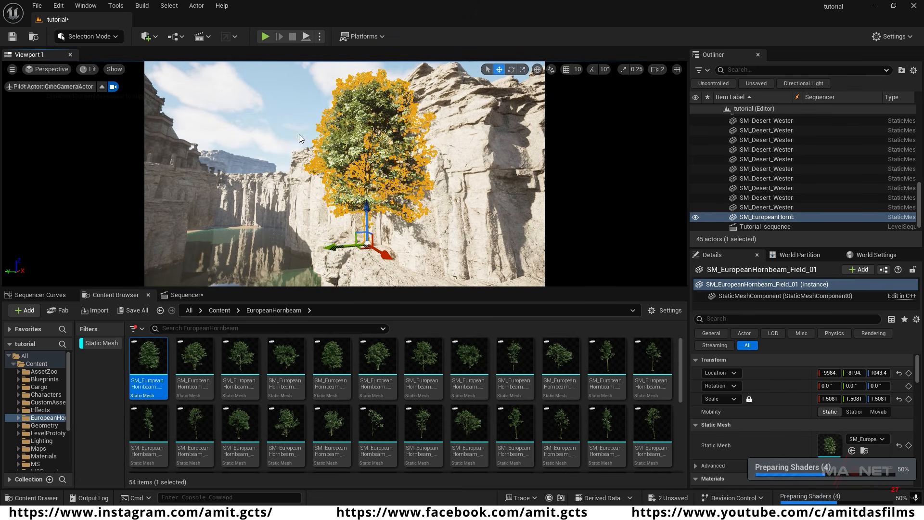
click(283, 100)
mouse_move(284, 100)
right_down()
mouse_move(288, 112)
mouse_move(297, 100)
right_up()
key(s)
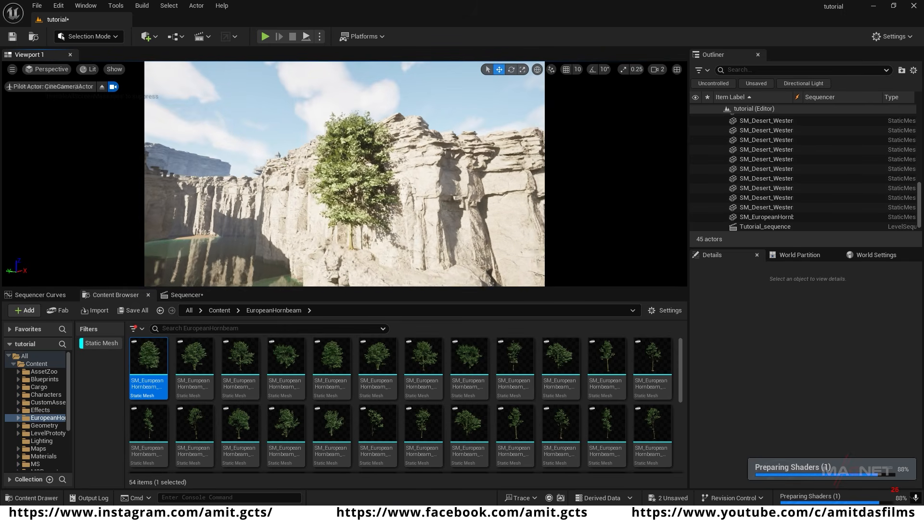
click(352, 217)
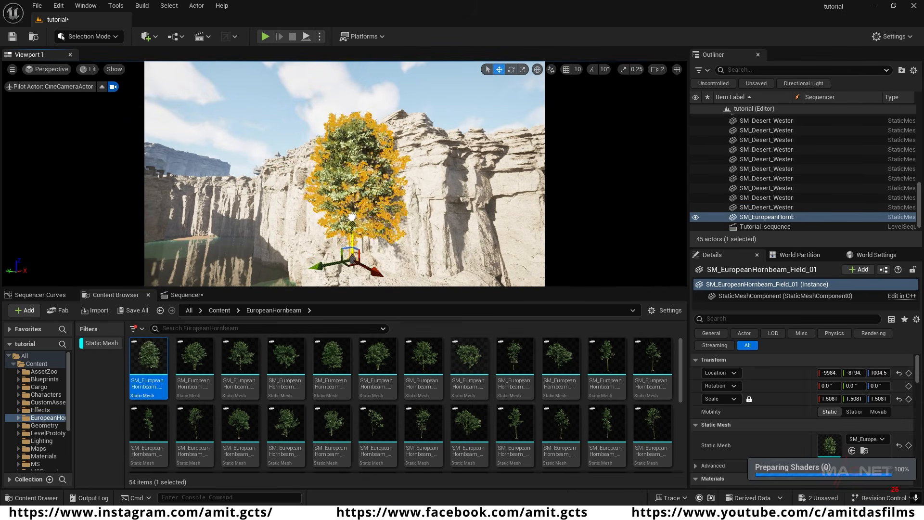
drag(352, 218, 352, 221)
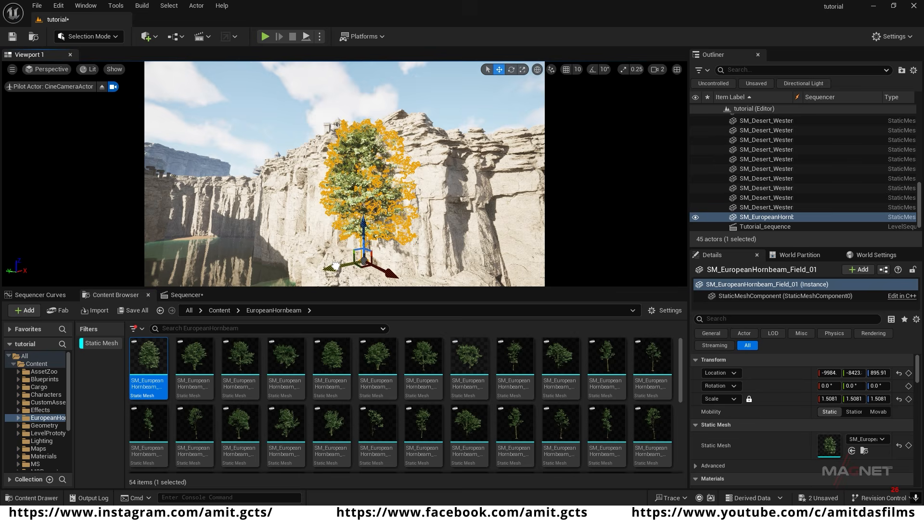
key(Escape)
key(s)
mouse_move(353, 221)
right_down()
mouse_move(308, 216)
mouse_move(353, 230)
mouse_move(340, 231)
right_up()
key(w)
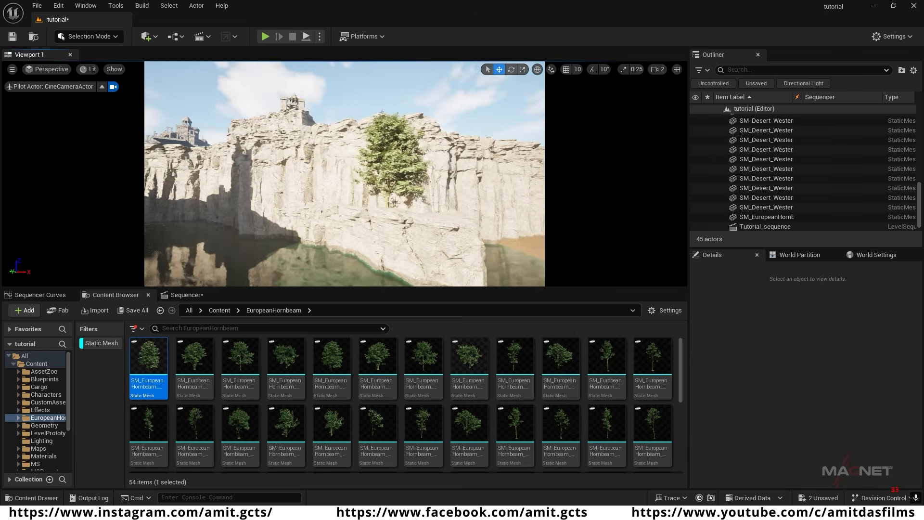
Duplicate the tree along the right cliff, enlarging copies to about 1.87 and rotating them to about 69°.
click(386, 144)
right_drag(338, 183, 270, 202)
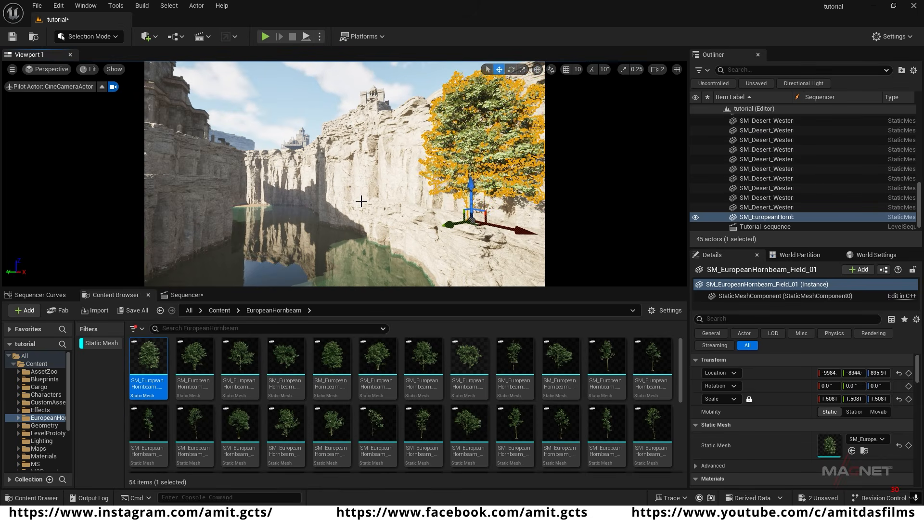
right_drag(361, 201, 406, 200)
alt+drag(472, 225, 460, 223)
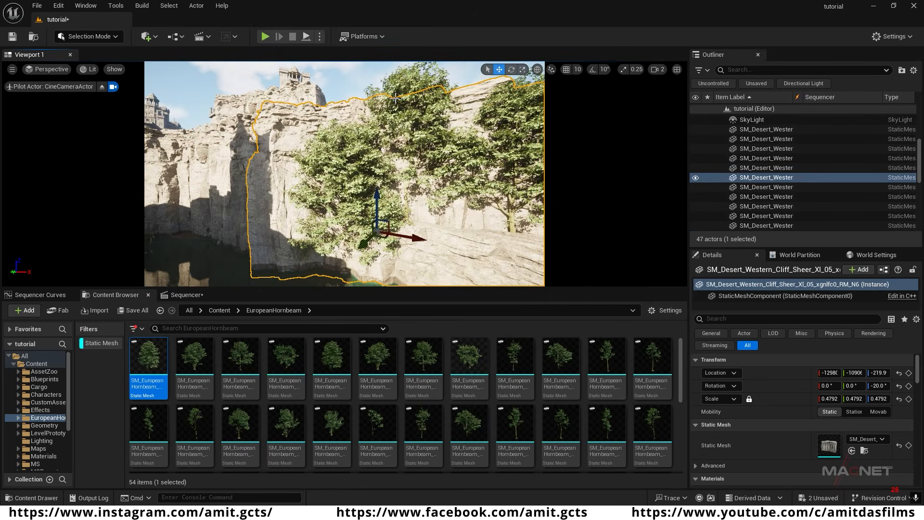
alt+drag(298, 200, 232, 207)
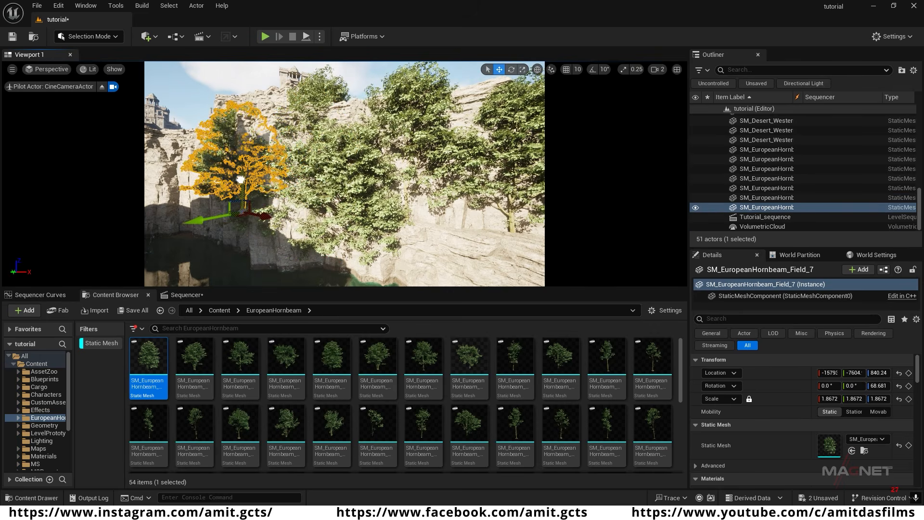
Add more copies of the enlarged tree farther along the right cliff, down to a height of about 245 near the water.
right_drag(240, 180, 276, 193)
alt+drag(279, 195, 308, 159)
right_drag(308, 159, 279, 188)
alt+drag(279, 195, 313, 186)
right_drag(313, 186, 376, 203)
click(380, 202)
key(w)
alt+drag(385, 231, 327, 226)
right_drag(327, 226, 327, 233)
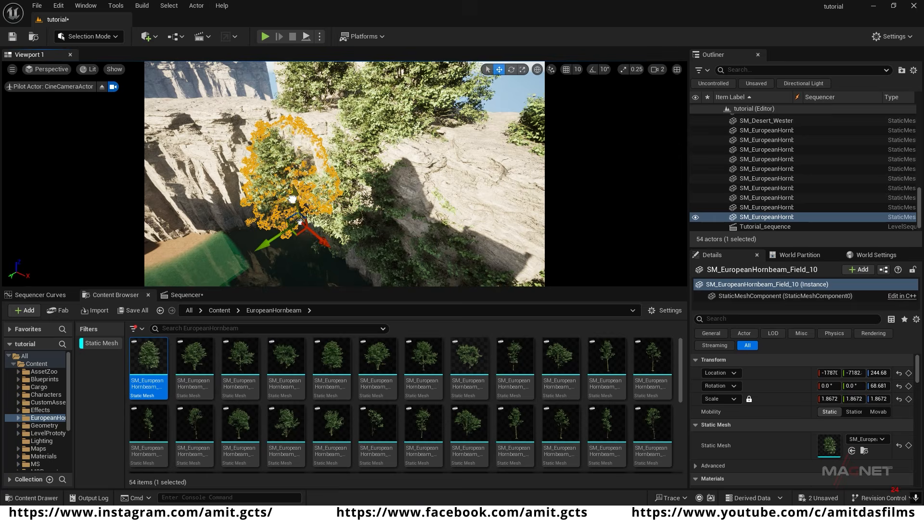
Continue the tree copies toward the far end of the right cliff, stacking them up to a height of about 1355.
alt+drag(293, 199, 260, 157)
right_drag(260, 156, 246, 149)
alt+drag(255, 159, 241, 208)
key(ctrl+z)
right_drag(241, 208, 203, 183)
drag(333, 224, 332, 245)
drag(337, 193, 338, 236)
right_drag(337, 236, 344, 207)
alt+drag(343, 207, 345, 160)
alt+drag(363, 204, 308, 198)
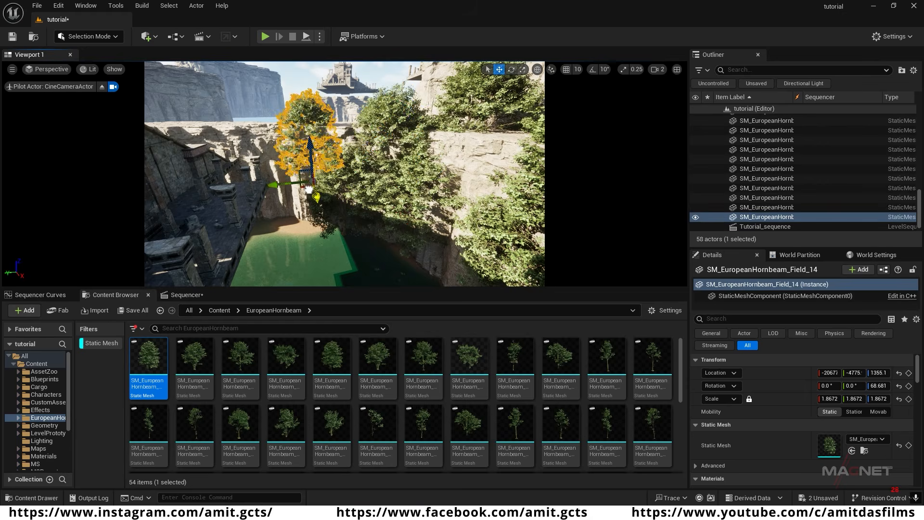
Fill the far right corner with tree copies at several heights, rotating the newer ones to about -58°.
right_drag(309, 198, 338, 188)
alt+drag(368, 149, 302, 129)
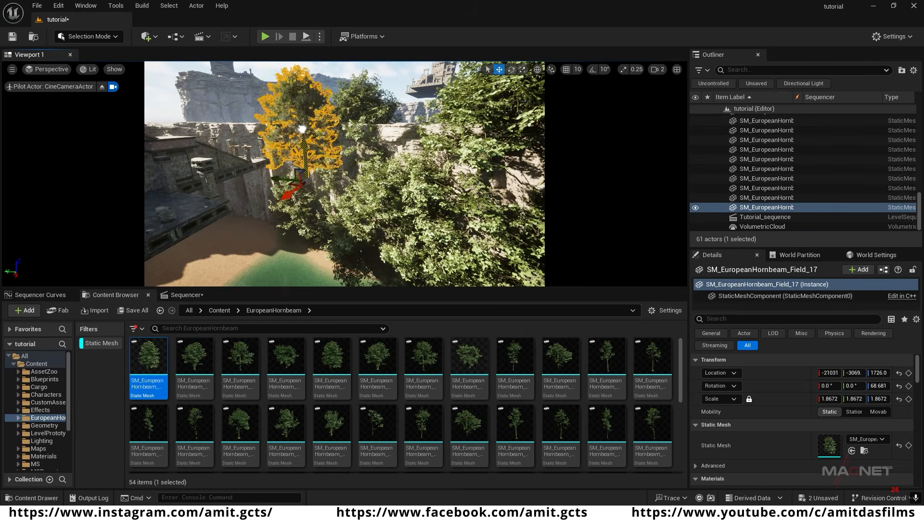
alt+drag(380, 205, 289, 198)
right_drag(289, 197, 332, 212)
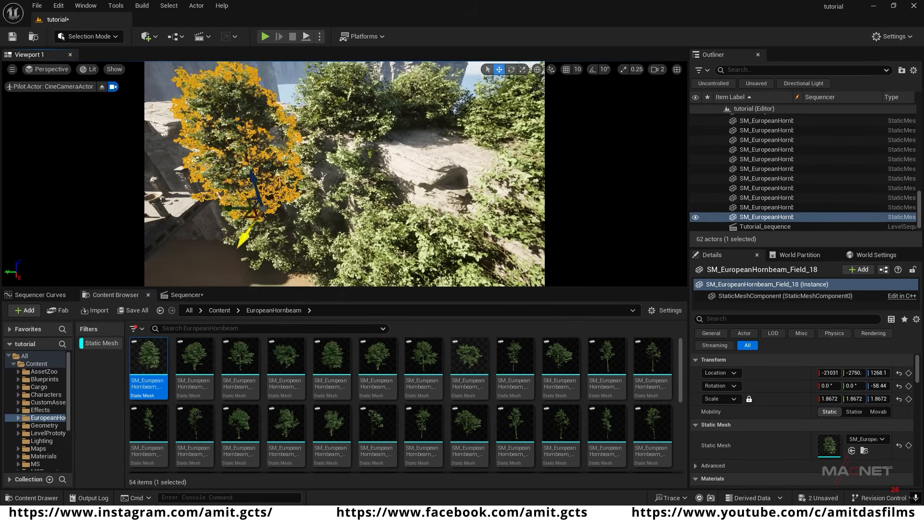
right_drag(251, 108, 332, 130)
alt+drag(332, 130, 302, 211)
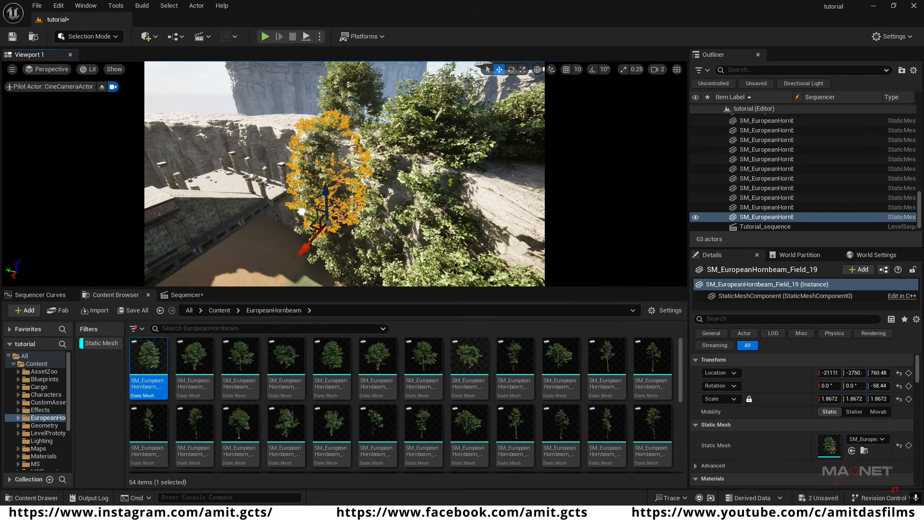
Extend the tree copies along the back wall behind the central temple, down to a height of about 17.
alt+drag(293, 174, 291, 192)
alt+drag(291, 192, 287, 210)
scroll(289, 192, up, 3)
right_drag(272, 195, 327, 207)
alt+drag(385, 212, 307, 221)
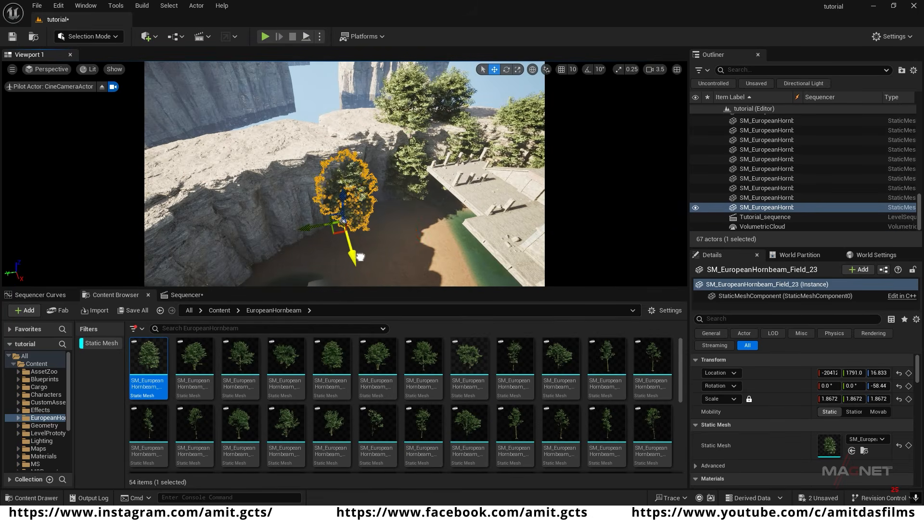
alt+drag(360, 257, 381, 235)
Cover the back wall with further tree copies from its base up to about 1476 in height.
alt+drag(369, 174, 349, 110)
alt+drag(315, 145, 275, 159)
alt+drag(316, 187, 327, 225)
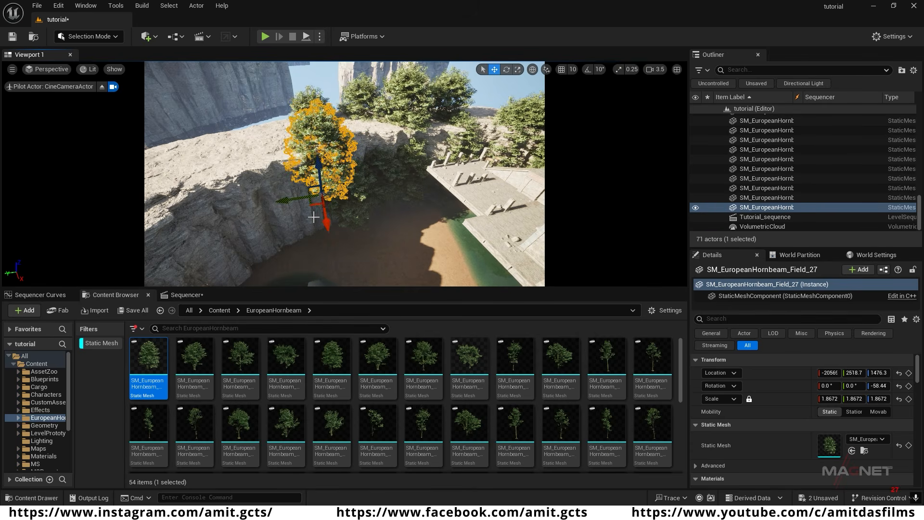
alt+drag(280, 204, 243, 209)
drag(286, 232, 291, 258)
drag(283, 192, 285, 240)
right_drag(285, 240, 280, 212)
alt+drag(330, 216, 328, 192)
Rotate tree copies to about -147° and place them where the back wall turns into the left cliff.
alt+drag(295, 260, 222, 200)
right_drag(223, 200, 308, 169)
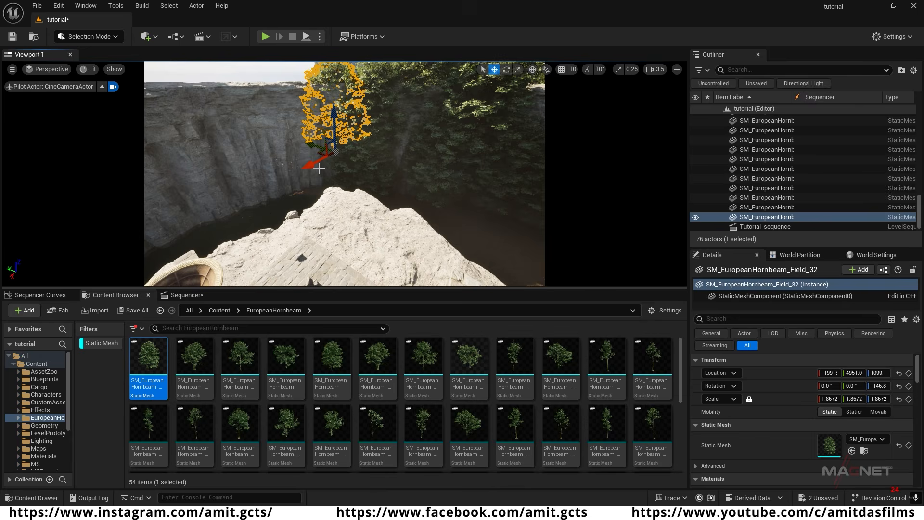
alt+drag(311, 167, 291, 159)
right_drag(291, 159, 303, 217)
alt+drag(294, 215, 260, 212)
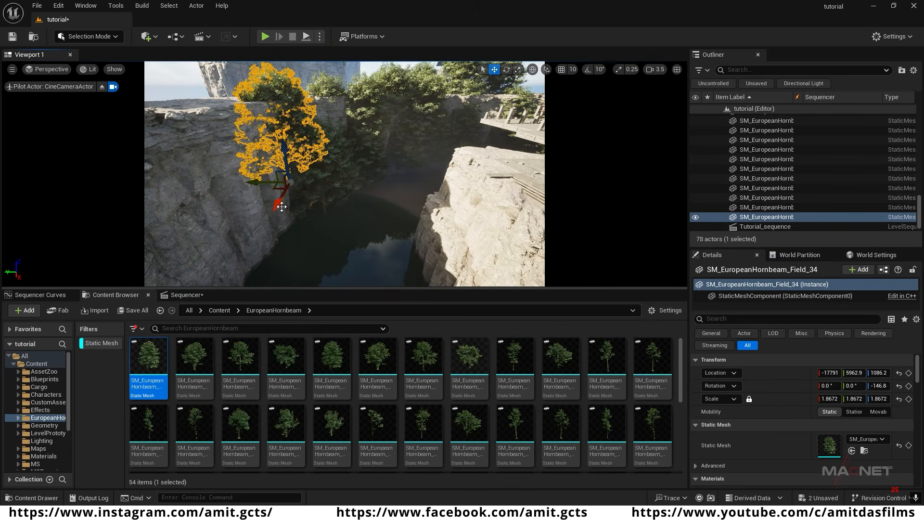
Add tree copies along the left cliff down to its base, rotating the newer ones to about -272°.
right_drag(281, 207, 326, 166)
drag(326, 166, 325, 151)
right_drag(325, 152, 332, 200)
alt+drag(332, 200, 280, 216)
drag(296, 168, 297, 179)
mouse_move(268, 211)
alt+mouse_down()
mouse_move(285, 223)
mouse_move(279, 217)
alt+mouse_up()
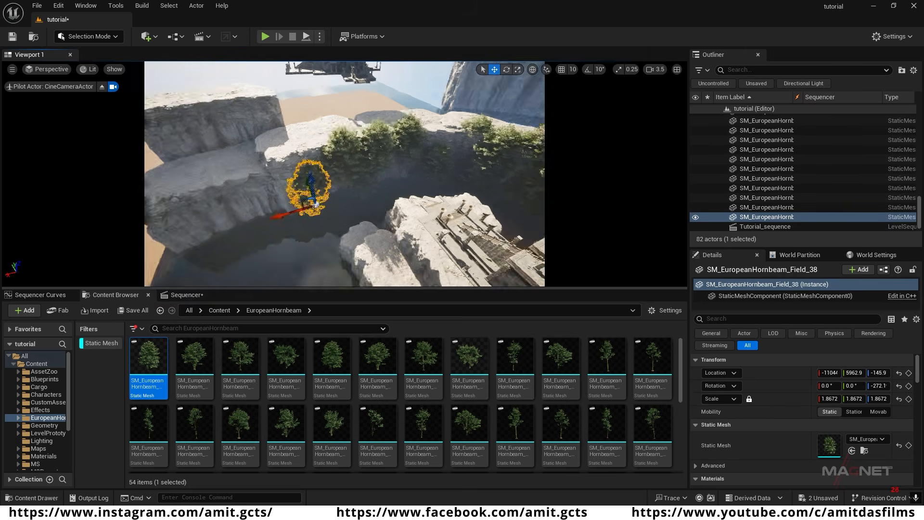
Duplicate the trees farther along the left cliff toward the camera, varying their height on the rock.
scroll(289, 212, down, 2)
mouse_move(278, 216)
right_down()
mouse_move(289, 212)
mouse_move(270, 232)
right_up()
alt+drag(294, 209, 297, 168)
right_drag(296, 168, 317, 215)
alt+drag(318, 216, 289, 226)
right_drag(289, 226, 356, 224)
scroll(356, 224, up, 2)
alt+drag(277, 168, 270, 129)
Place tree copies around the near end of the left cliff, at heights of about 783 and above.
alt+drag(236, 185, 143, 276)
right_drag(142, 276, 202, 232)
drag(331, 164, 291, 240)
right_drag(292, 239, 320, 217)
alt+drag(320, 218, 255, 247)
right_drag(255, 246, 308, 246)
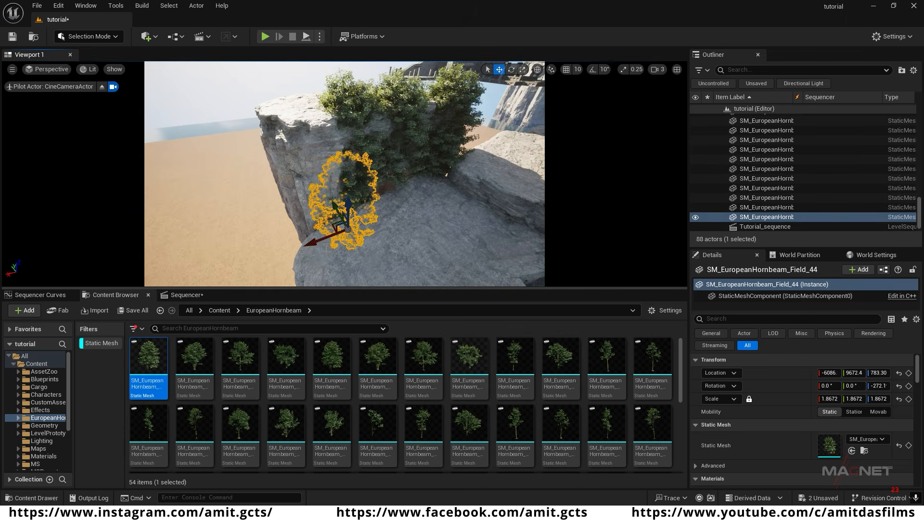
alt+drag(343, 196, 320, 233)
Fill the remaining gaps at the near end of the left cliff with more tree copies.
mouse_move(320, 233)
right_down()
mouse_move(293, 207)
mouse_move(309, 235)
right_up()
alt+drag(308, 236, 317, 270)
right_drag(317, 270, 278, 244)
alt+drag(277, 245, 355, 182)
alt+drag(355, 182, 321, 172)
right_drag(321, 172, 414, 159)
right_drag(399, 215, 510, 217)
Place hornbeam trees at about 1.51 scale beside the near rock of the right cliff, close to the waterline.
scroll(399, 215, down, 1)
scroll(399, 215, up, 2)
drag(149, 357, 337, 198)
key(r)
key(w)
drag(338, 197, 388, 226)
alt+drag(395, 262, 402, 263)
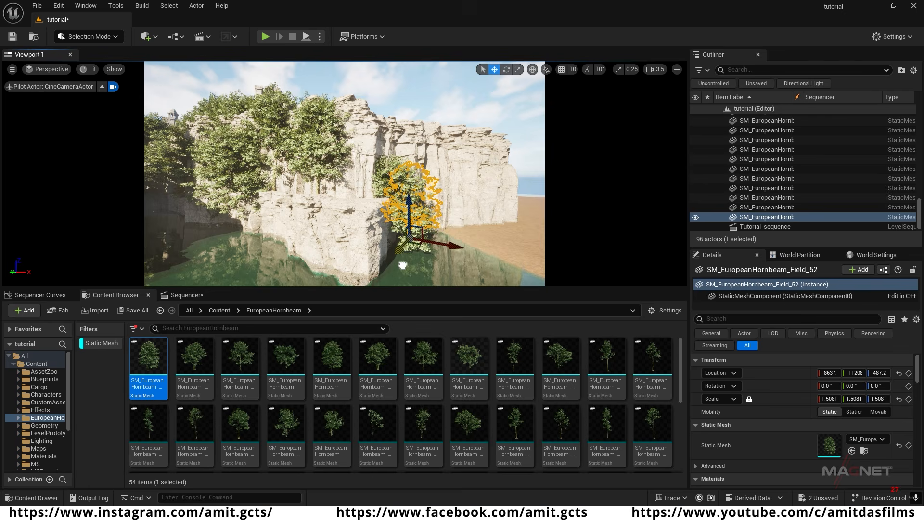
Add tree copies higher on the near right cliff, rotating them to about 92° and raising one to about 1195.
key(e)
key(w)
drag(440, 202, 446, 227)
drag(481, 259, 518, 267)
mouse_move(517, 267)
right_down()
mouse_move(558, 262)
mouse_move(520, 250)
right_up()
alt+drag(385, 169, 386, 103)
right_drag(386, 104, 347, 89)
scroll(346, 120, down, 2)
scroll(337, 96, down, 2)
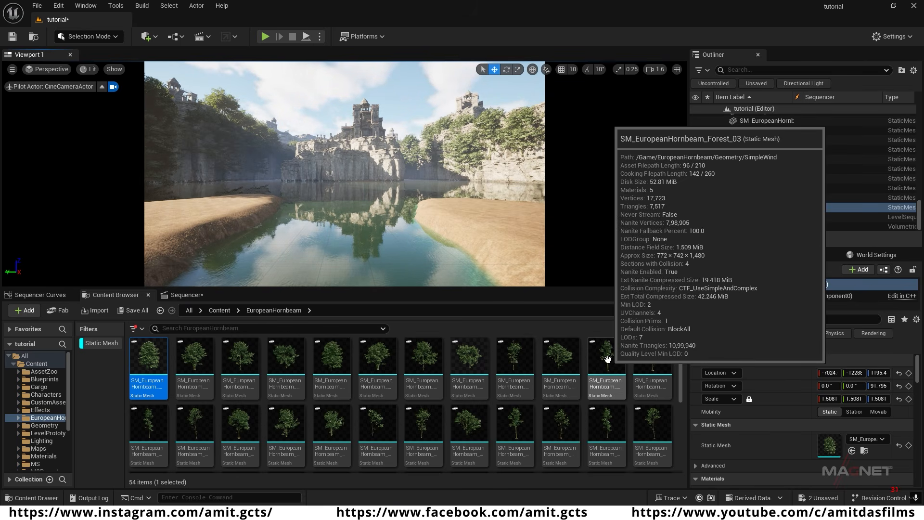
Place the SM_EuropeanHornbeam_Forest_10 tree on the right cliff's ledge and scale it to about 3.2.
drag(378, 424, 382, 189)
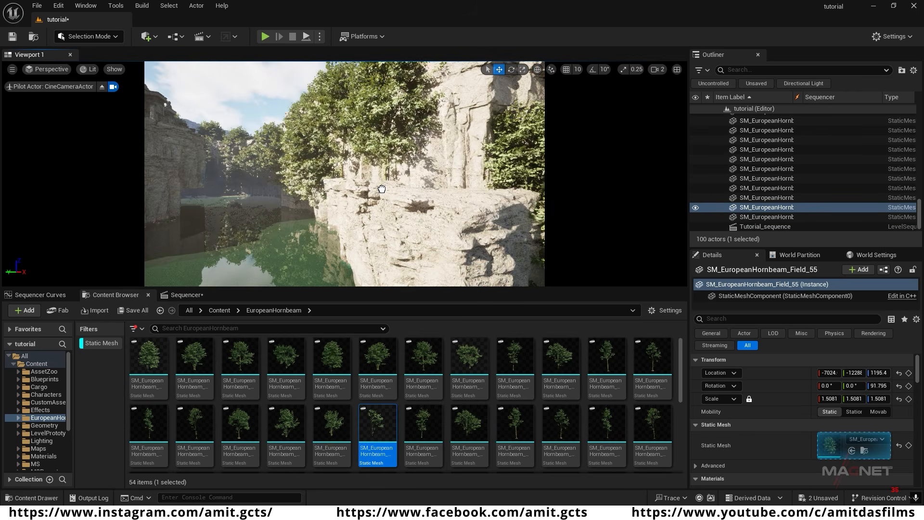
click(414, 216)
click(405, 154)
mouse_move(366, 168)
right_down()
mouse_move(386, 144)
mouse_move(376, 182)
right_up()
drag(310, 255, 353, 252)
Place the SM_EuropeanHornbeam_Forest_04 tree on the same ledge and add a copy scaled to about 2.25 and rotated to about 57°.
drag(652, 366, 338, 205)
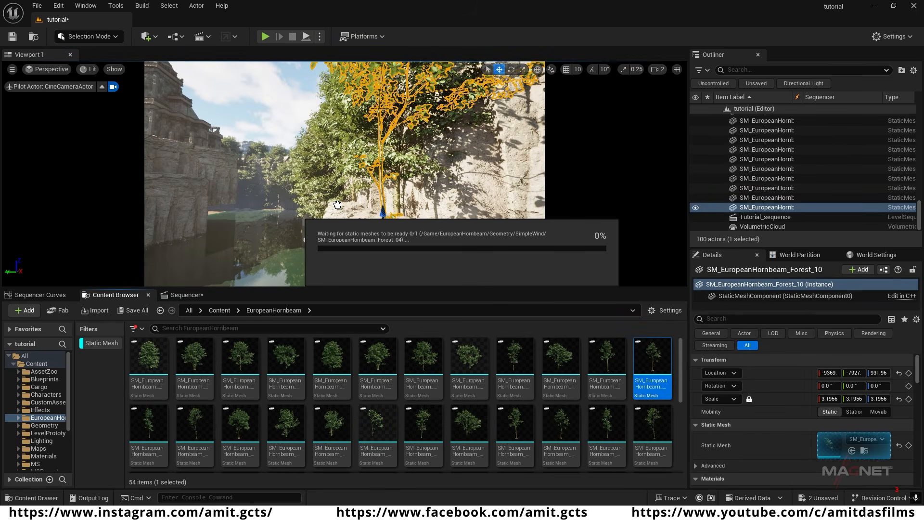
drag(338, 205, 337, 205)
right_drag(338, 205, 380, 178)
alt+drag(404, 213, 369, 231)
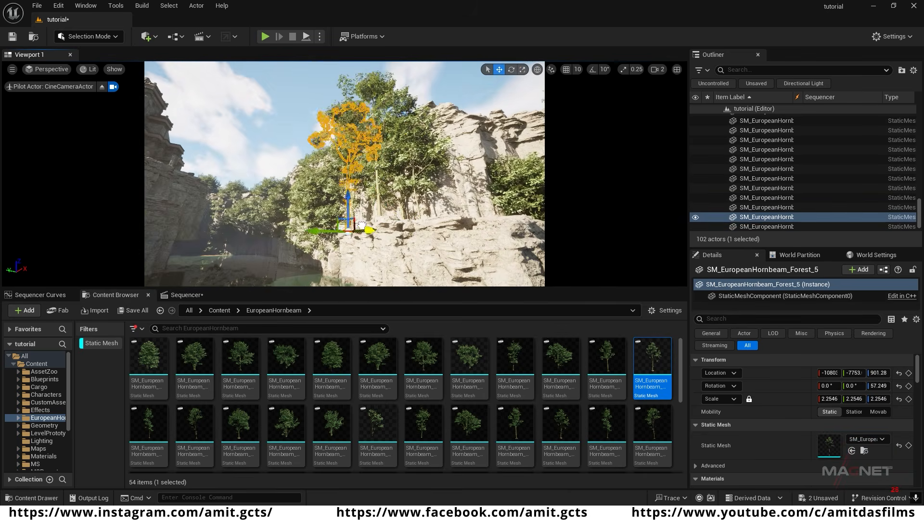
Add Forest_04 tree copies farther along the right cliff, rotating one to about 159° and lowering it to about 382.
right_drag(368, 231, 346, 241)
drag(354, 227, 348, 270)
key(e)
drag(419, 231, 405, 240)
key(Escape)
right_drag(404, 241, 385, 269)
alt+drag(288, 178, 262, 190)
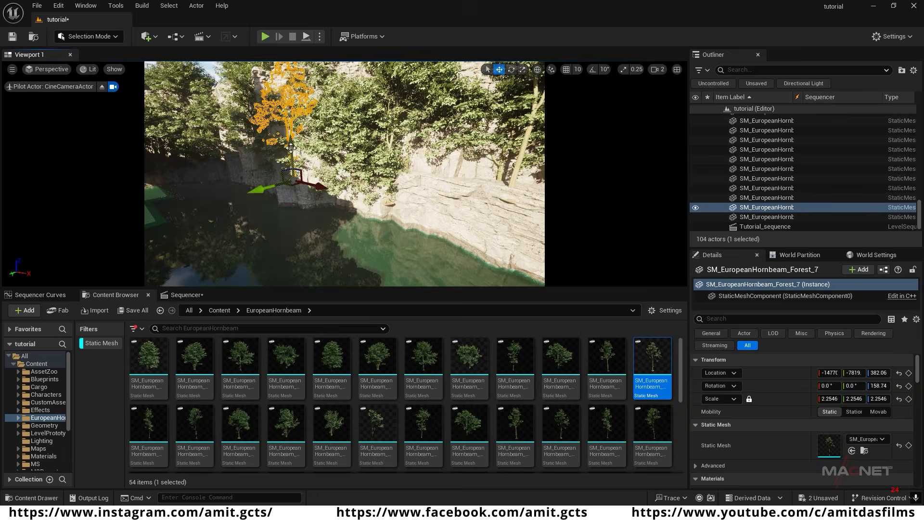
Add two more Forest_04 tree copies along the right cliff and adjust their position and rotation.
key(Escape)
right_drag(262, 189, 262, 166)
alt+drag(289, 192, 262, 193)
right_drag(262, 192, 309, 231)
alt+drag(341, 217, 275, 242)
key(e)
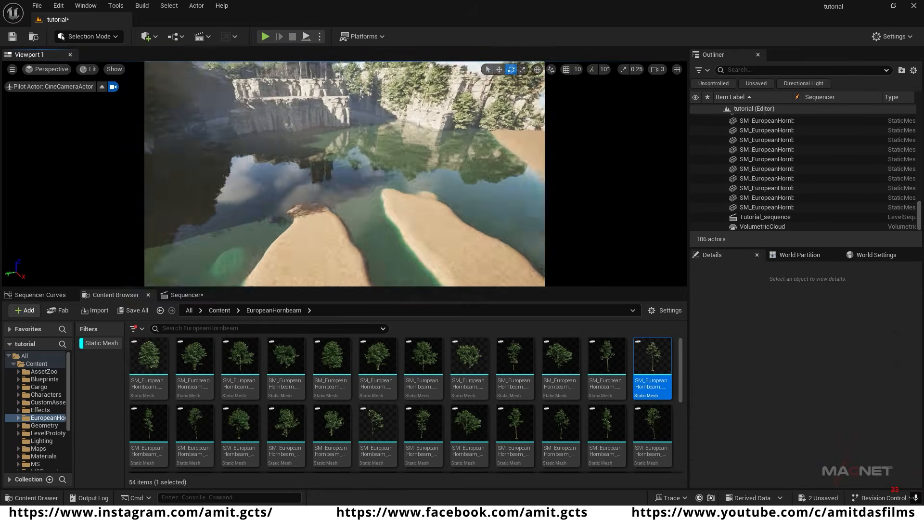
right_drag(318, 208, 318, 208)
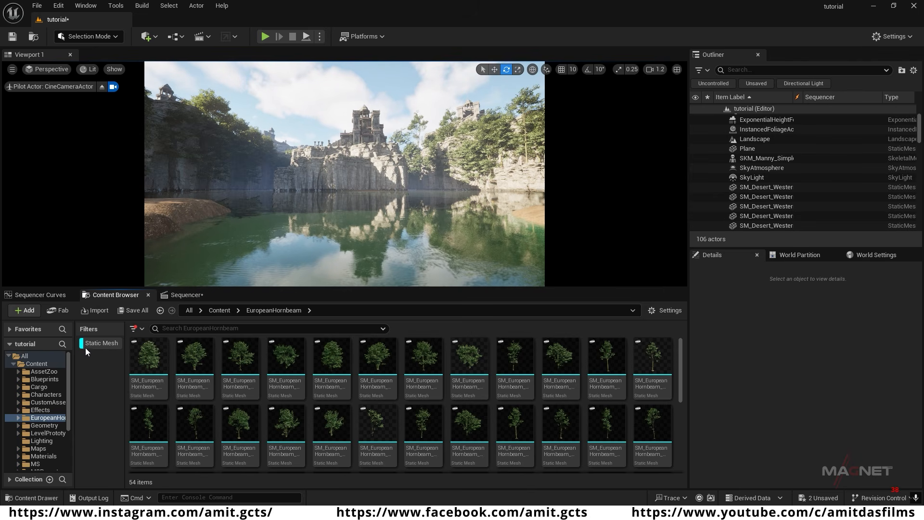
Turn off the static mesh filter and open the Content/Geometry/MASS/BP folder of rock blueprints.
click(101, 343)
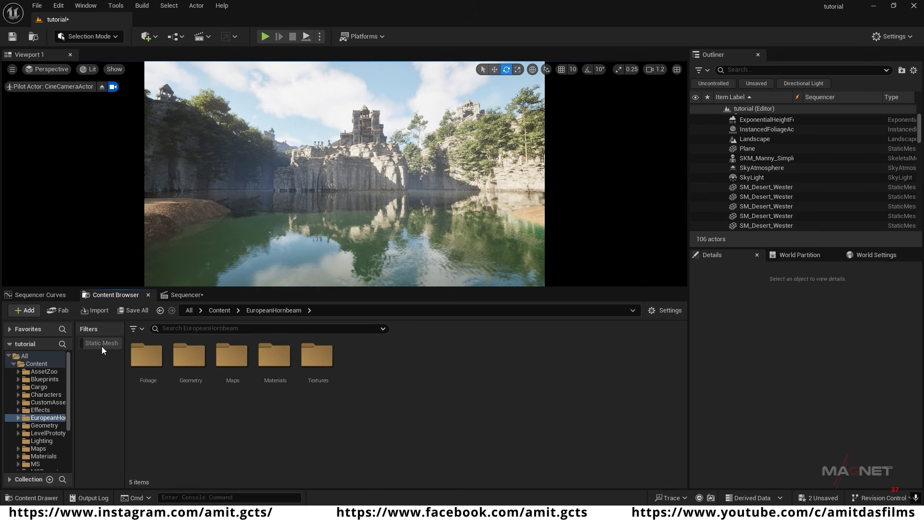
click(36, 363)
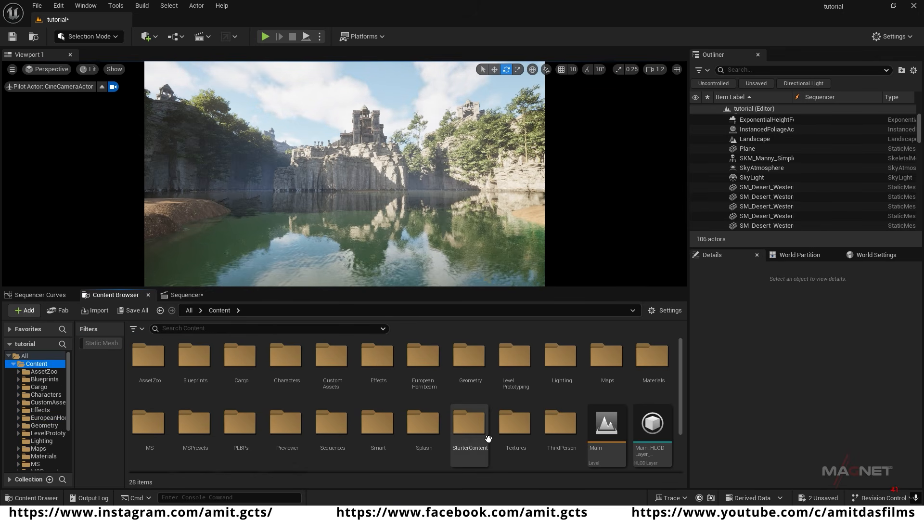
double_click(481, 356)
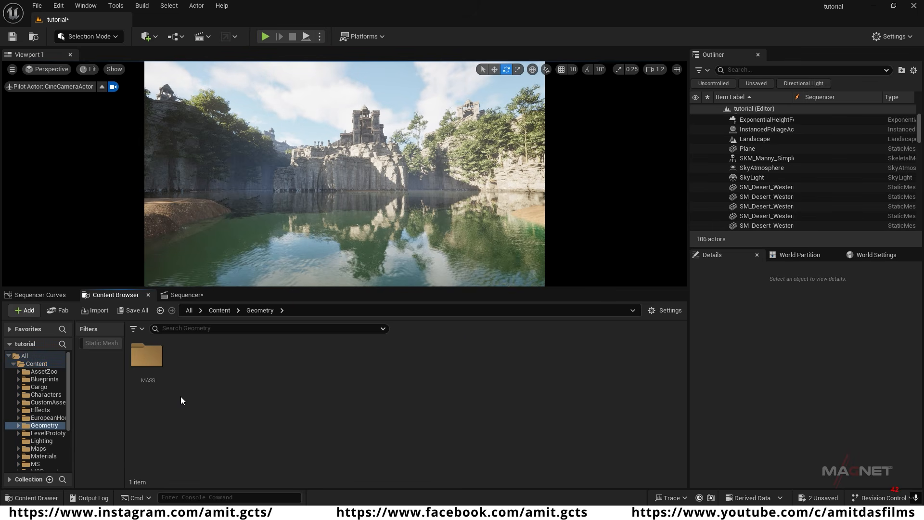
double_click(147, 358)
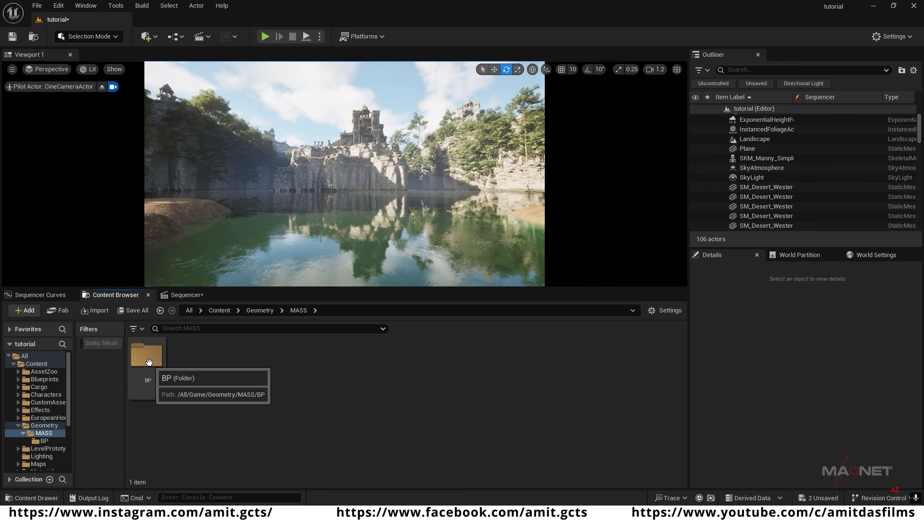
double_click(163, 384)
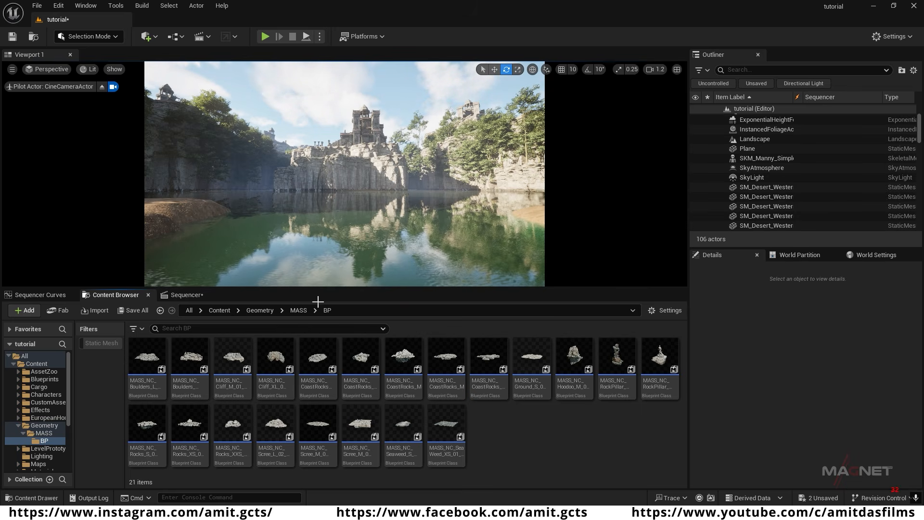
Place the MASS_NC_Scree_L_02 rock blueprint at the foot of the cliff beside the water and raise it to about -149.
mouse_move(308, 212)
right_down()
mouse_move(306, 192)
mouse_move(314, 217)
right_up()
key(w)
scroll(308, 193, up, 4)
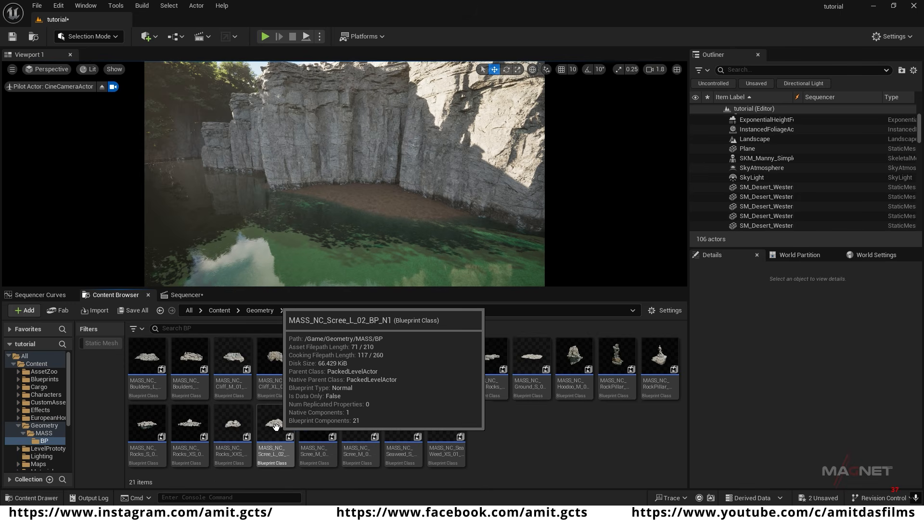
drag(276, 427, 365, 195)
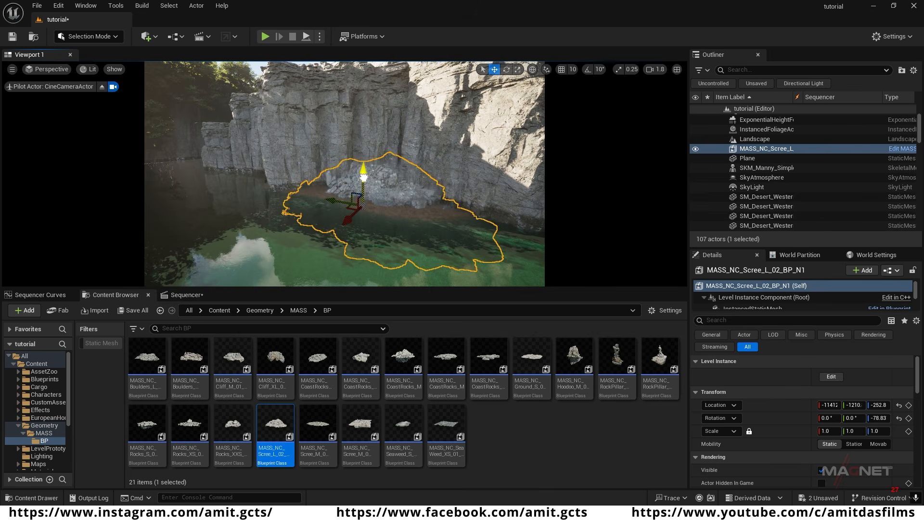
right_drag(367, 170, 390, 180)
right_drag(351, 250, 351, 257)
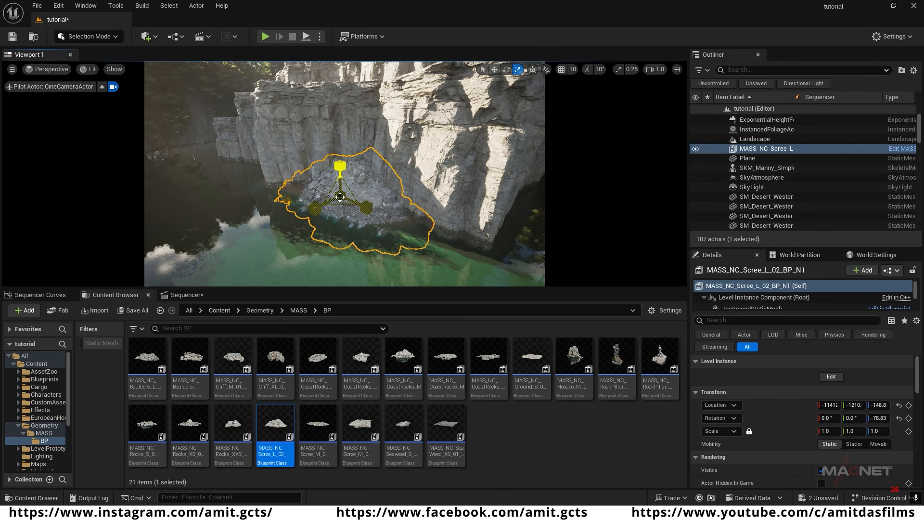
Scale the scree blueprint uniformly to about 1.57 and lower it into the water to about -216.
drag(340, 197, 371, 182)
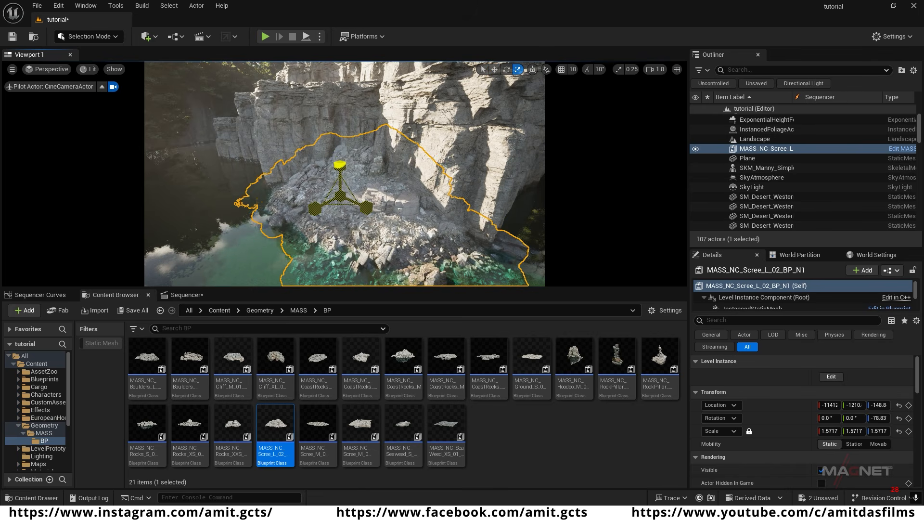
right_drag(371, 182, 372, 174)
key(w)
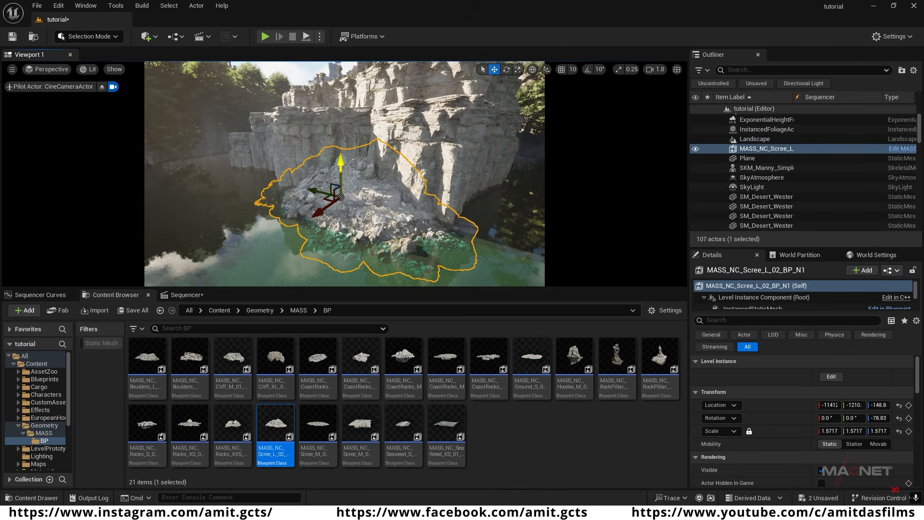
drag(340, 160, 340, 167)
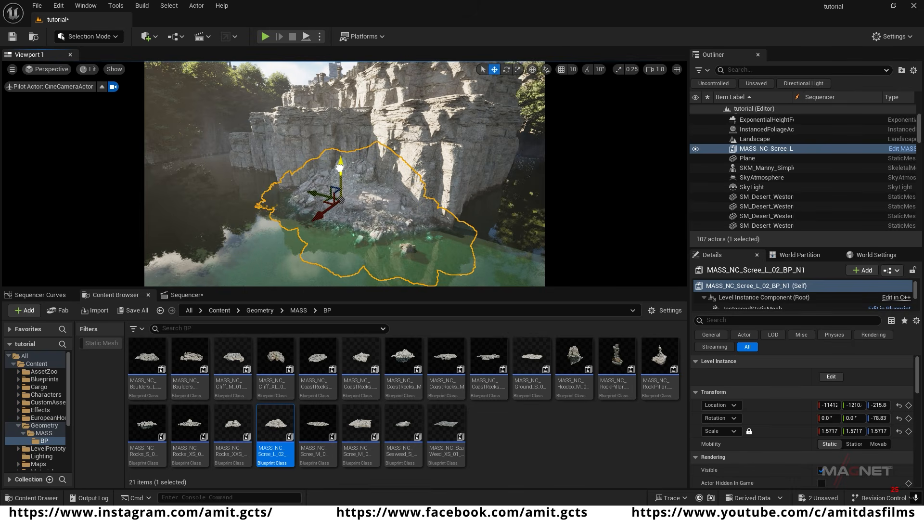
mouse_move(389, 235)
right_down()
mouse_move(394, 252)
mouse_move(387, 247)
right_up()
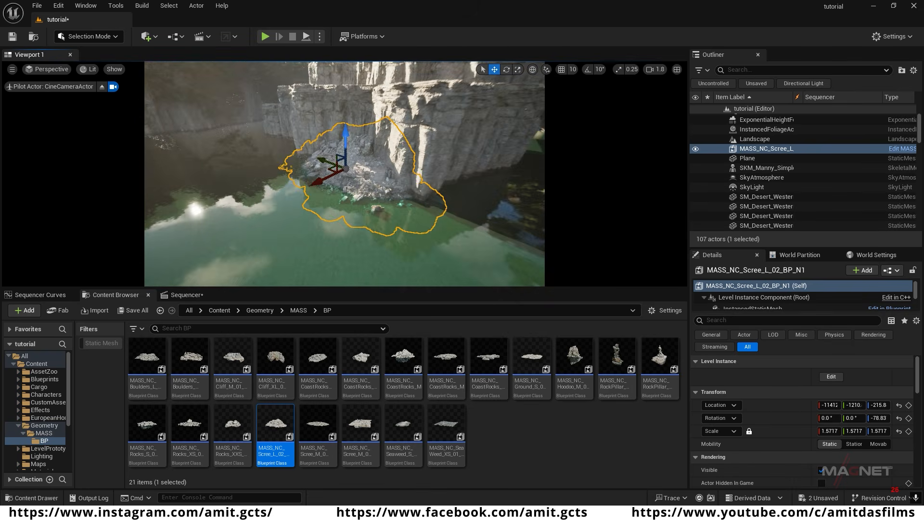
Copy the scree farther along the cliff base, rotate it to about -132°, and tilt and lower it to about -280 using local axes.
alt+drag(322, 160, 368, 260)
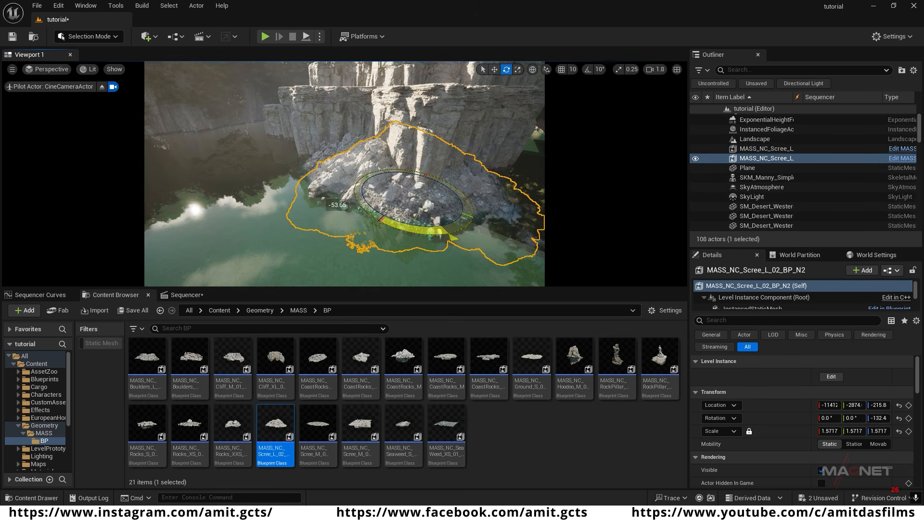
click(533, 70)
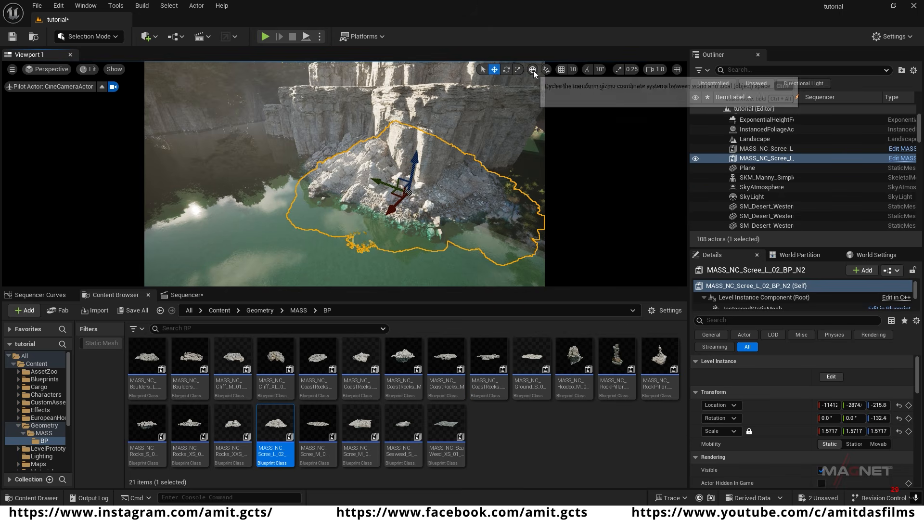
drag(445, 192, 497, 194)
right_drag(497, 193, 371, 160)
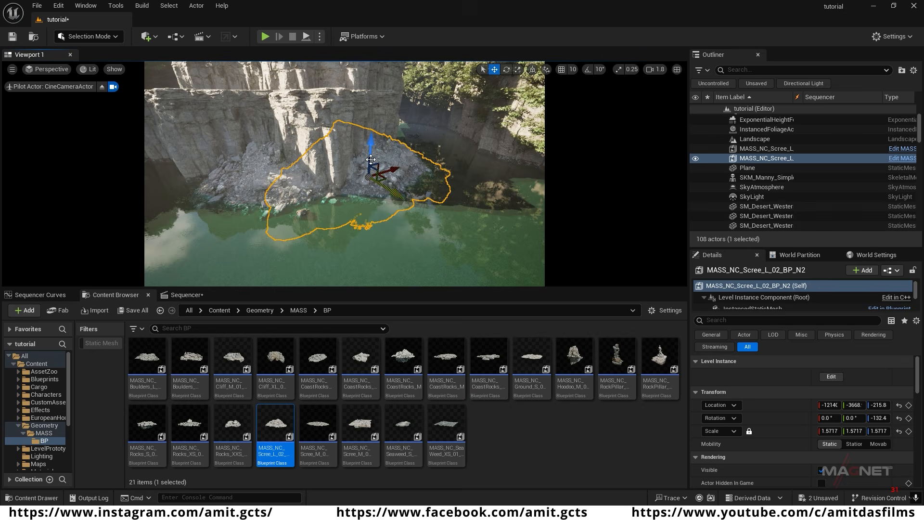
key(e)
mouse_move(371, 144)
mouse_down()
mouse_move(378, 140)
mouse_move(371, 149)
mouse_up()
key(w)
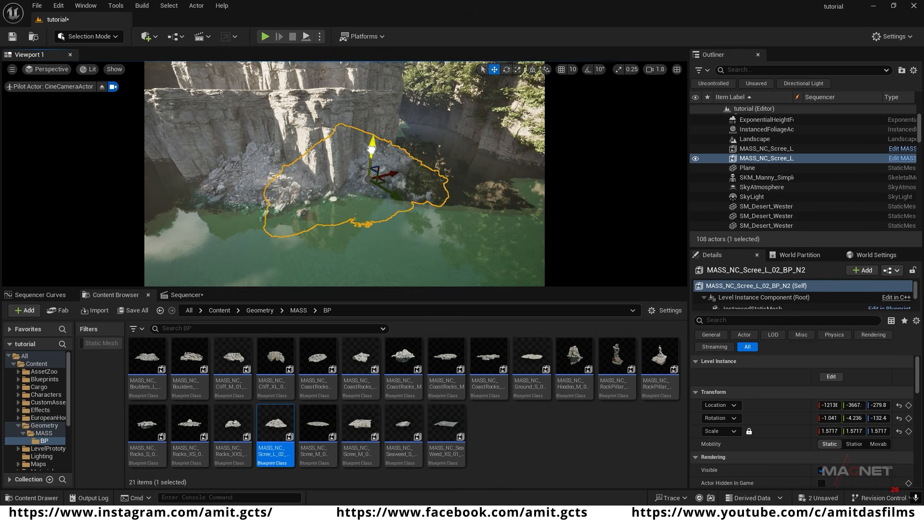
Add two more scree copies along the other side of the cliff base, turning the second to about -60°.
mouse_move(268, 171)
right_down()
mouse_move(332, 173)
mouse_move(268, 172)
right_up()
click(362, 171)
alt+drag(383, 176, 287, 179)
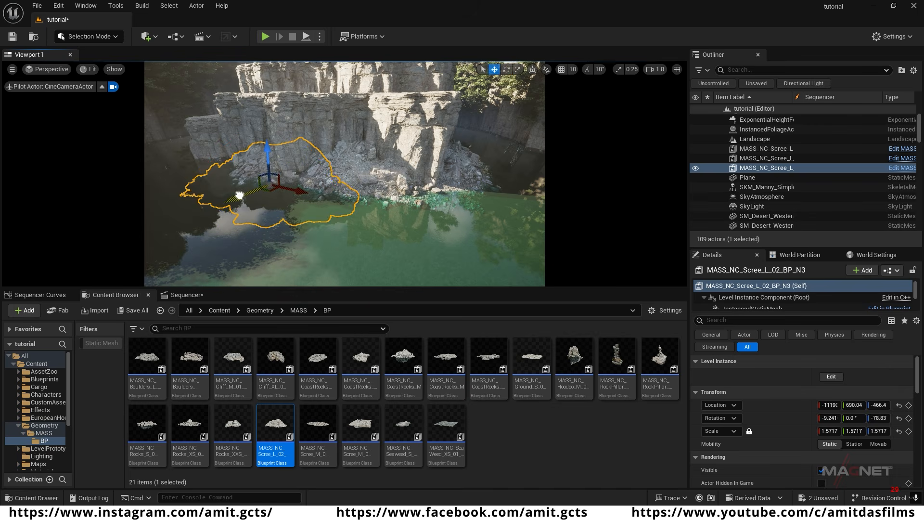
right_drag(271, 152, 216, 144)
alt+drag(382, 202, 289, 198)
key(e)
drag(304, 200, 320, 198)
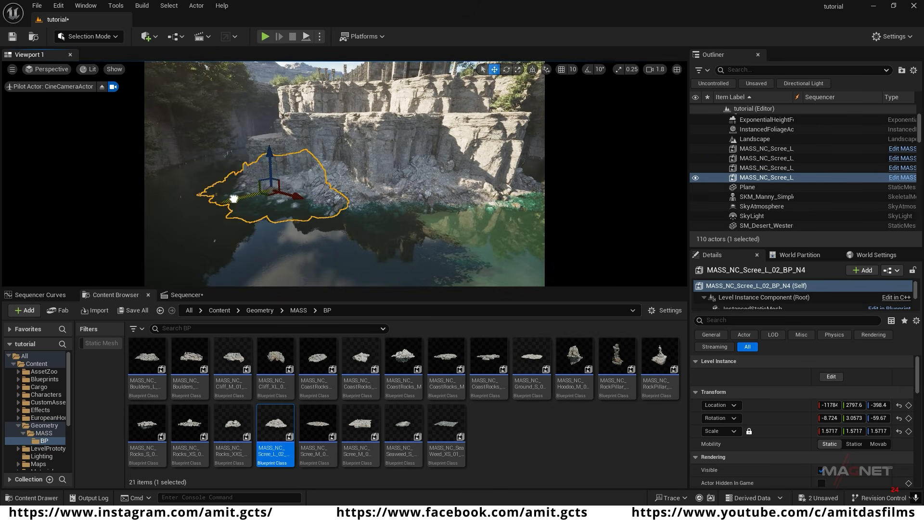
Copy a scree pile to the far end of the cliff base and rotate the copy about its vertical axis.
right_drag(273, 210, 357, 211)
scroll(272, 210, up, 2)
click(304, 202)
key(w)
alt+drag(313, 195, 385, 212)
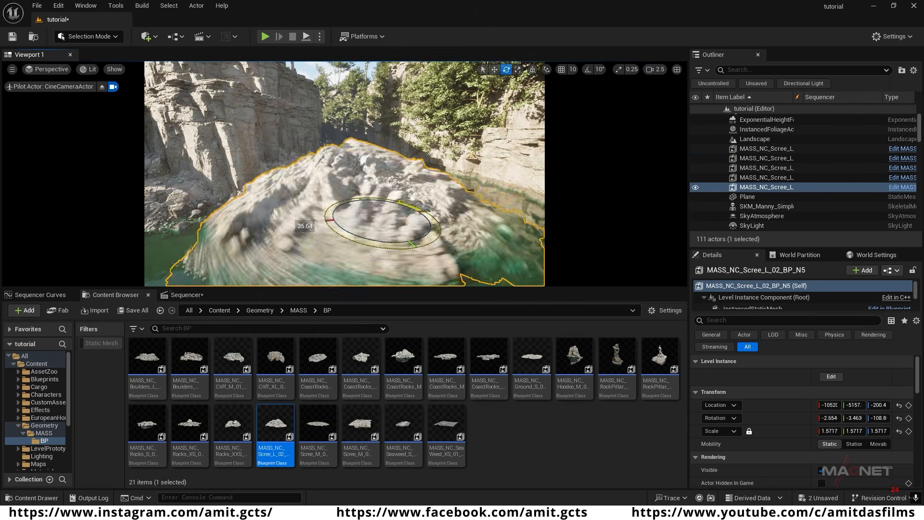
right_drag(385, 212, 409, 207)
Add further scree copies around the cliff corner toward the trees, rotating one to about -14°.
drag(337, 199, 409, 193)
key(e)
key(w)
right_drag(409, 193, 462, 193)
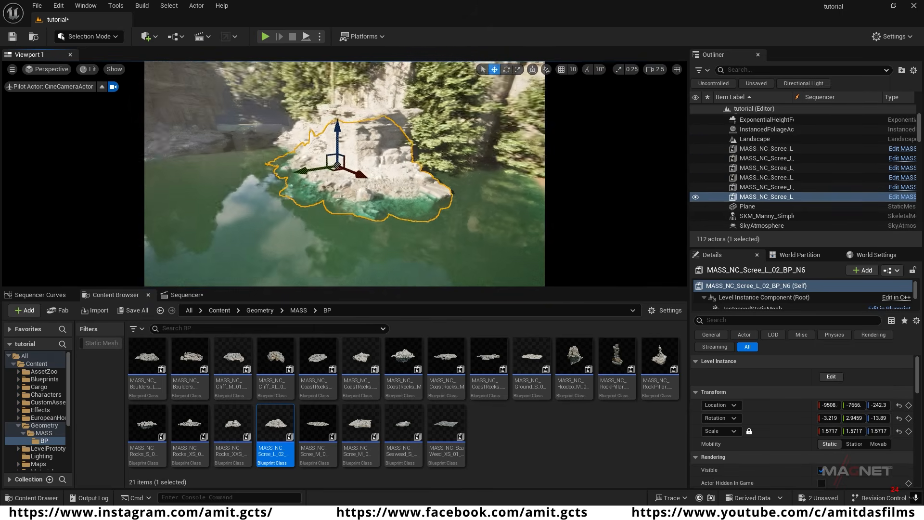
alt+drag(354, 172, 409, 171)
key(e)
drag(393, 171, 380, 172)
Continue the scree along the tree-covered shore with a copy scaled to about 2.25 and lowered to about -533.
right_drag(471, 172, 376, 183)
alt+drag(375, 183, 289, 192)
key(e)
drag(289, 193, 260, 195)
key(w)
drag(284, 202, 267, 197)
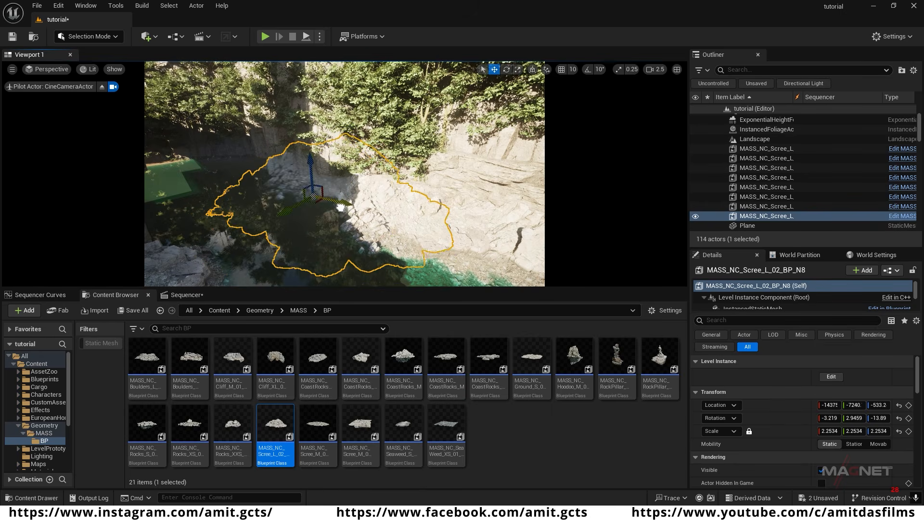
Add two more large scree copies along the wooded shore, rotating the second to about -58°.
alt+drag(340, 208, 227, 186)
right_drag(227, 186, 327, 193)
alt+drag(327, 193, 226, 179)
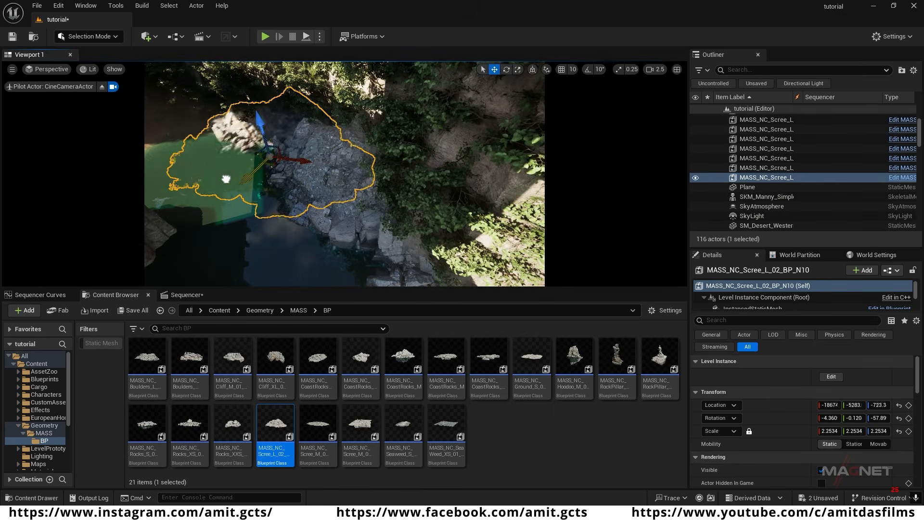
Add a scree copy enlarged to about 3.91 at about -77° on the wooded shore, plus another tilted to about -10.4°.
right_drag(227, 179, 179, 159)
alt+drag(395, 212, 282, 195)
key(e)
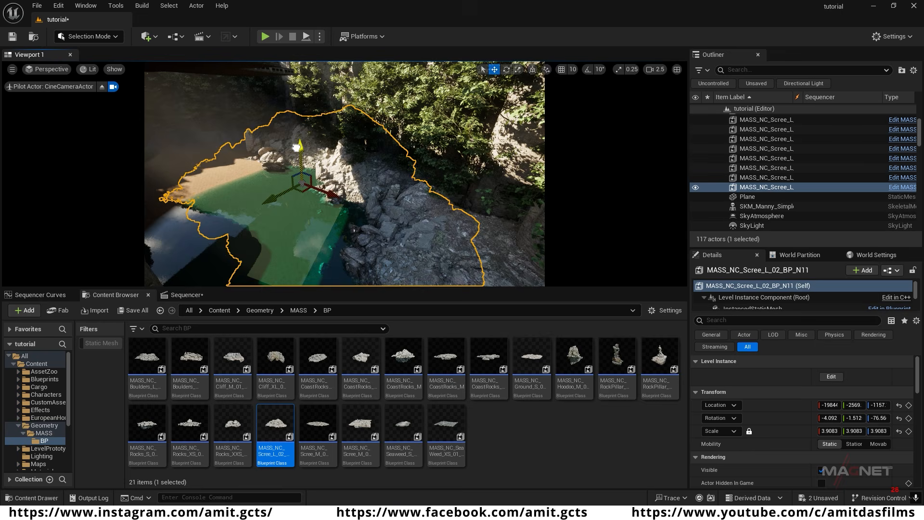
alt+drag(296, 148, 237, 180)
drag(239, 121, 233, 123)
right_drag(360, 204, 270, 198)
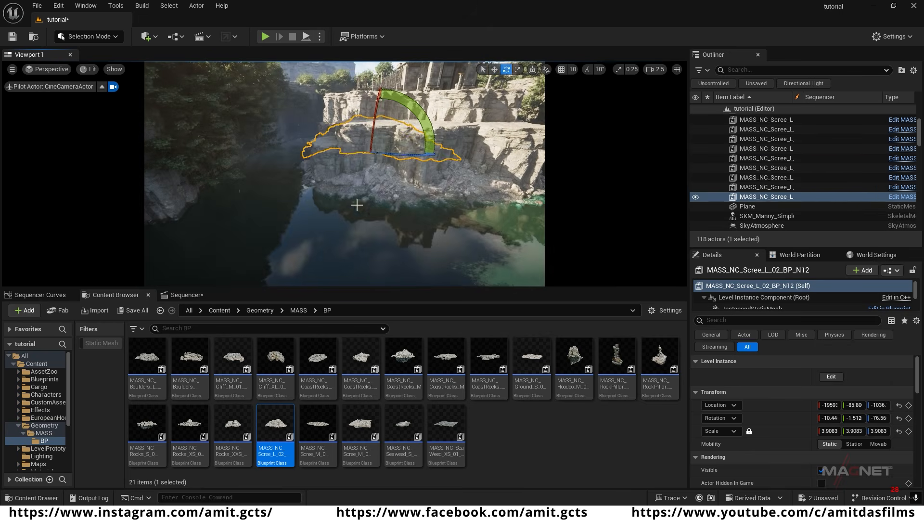
Copy a 1.57-scale scree pile across to the opposite wooded bank and rotate it to about -180°.
click(385, 190)
key(w)
alt+drag(404, 193, 299, 191)
alt+drag(252, 174, 227, 154)
right_drag(227, 154, 188, 149)
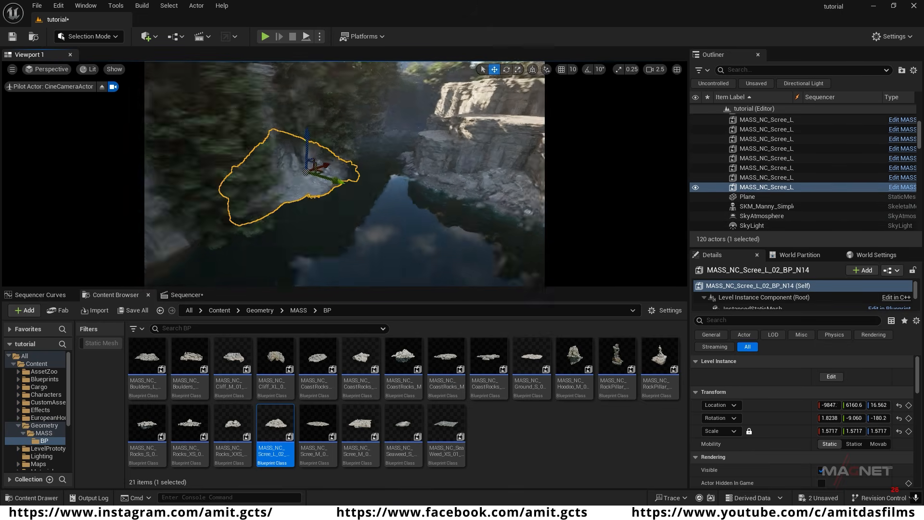
Add two more scree copies along the wooded bank, rotating the last one to about -201°.
right_drag(297, 147, 269, 154)
alt+drag(296, 193, 319, 212)
drag(293, 169, 270, 207)
right_drag(269, 207, 381, 231)
right_drag(391, 141, 382, 141)
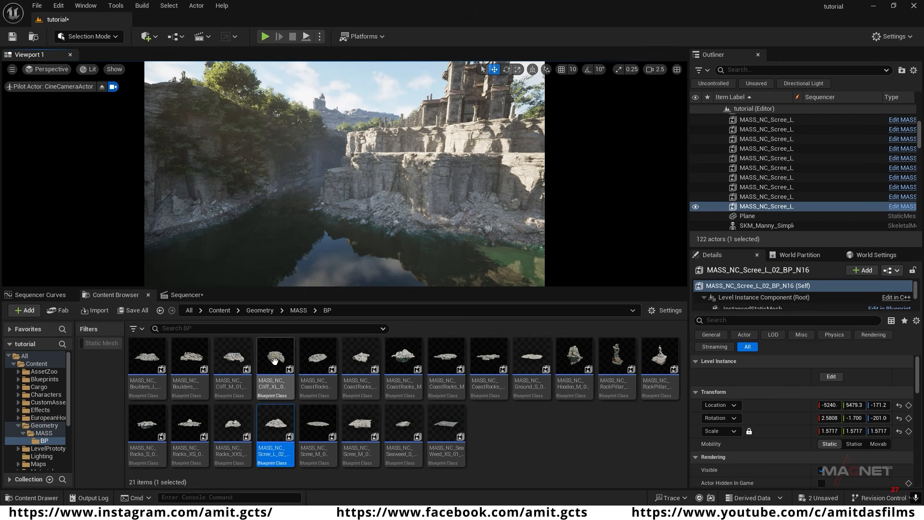
Place the MASS_NC_Cliff_M_01 rock blueprint at the base of the temple cliff and scale it to about 2.92.
drag(232, 358, 346, 196)
key(w)
right_drag(347, 196, 380, 223)
drag(373, 186, 394, 170)
key(s)
right_drag(343, 207, 357, 211)
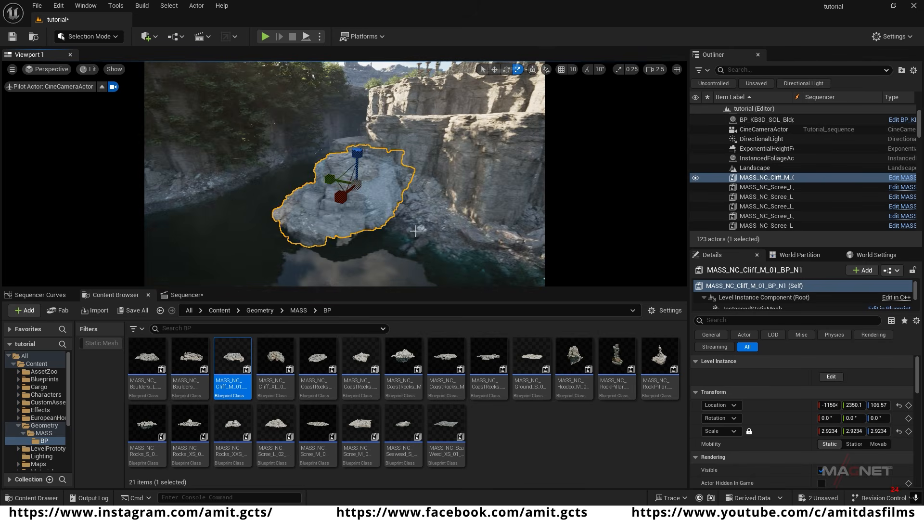
Rotate the MASS_NC_Cliff_M_01 rock to about -162°, lower it to about -208, and fit it against the cliff base.
key(w)
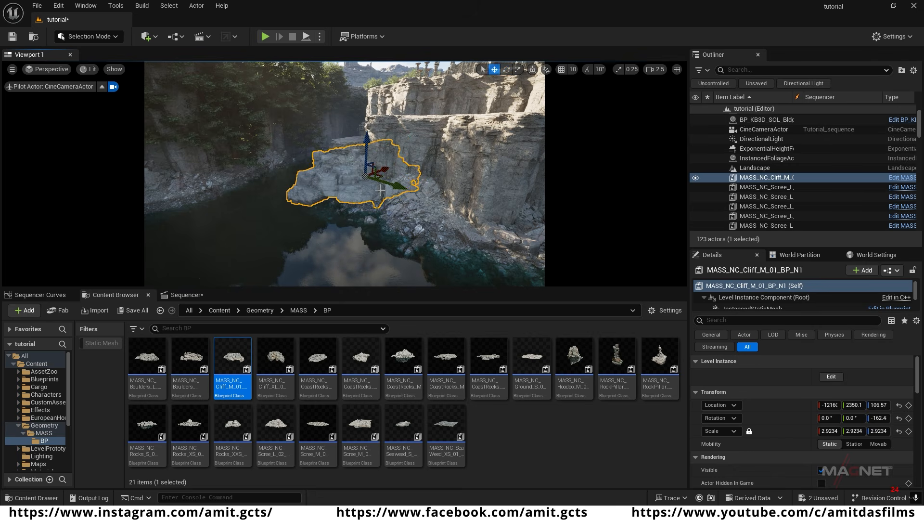
right_drag(367, 151, 381, 159)
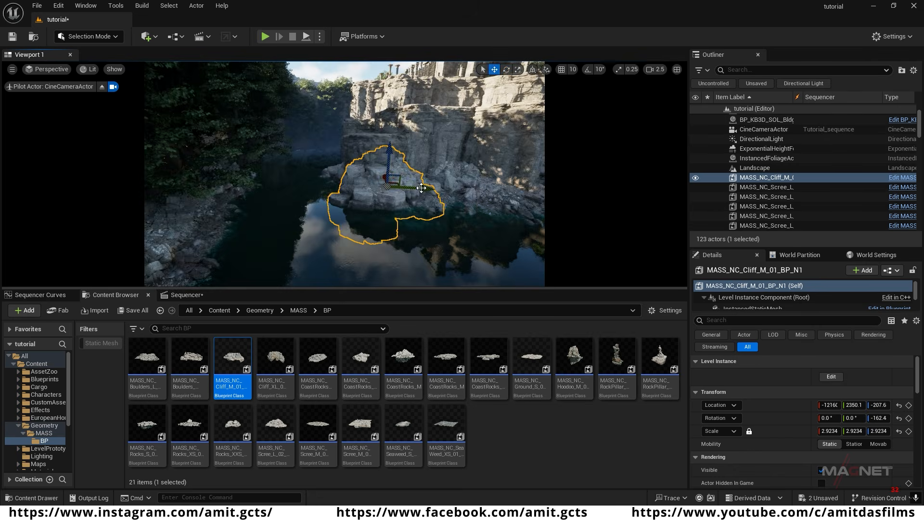
alt+drag(427, 191, 371, 189)
key(e)
Add copies of the MASS cliff rock against the temple cliff, scaling one to about 3.88 and rotating it to about -134°.
drag(348, 206, 348, 205)
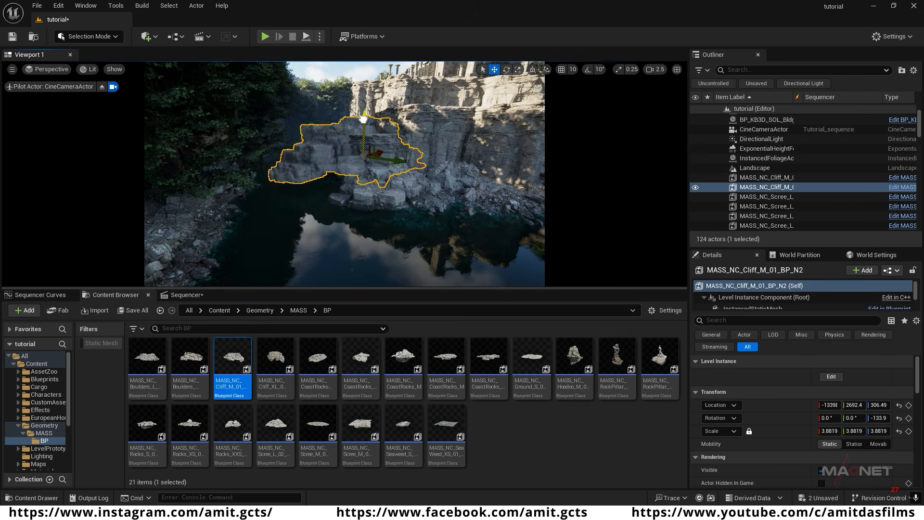
alt+drag(415, 157, 381, 173)
right_drag(381, 173, 385, 202)
Copy the scree beside the cliff rocks into the gap at the cliff corner and scale the copy to about 0.85.
click(433, 207)
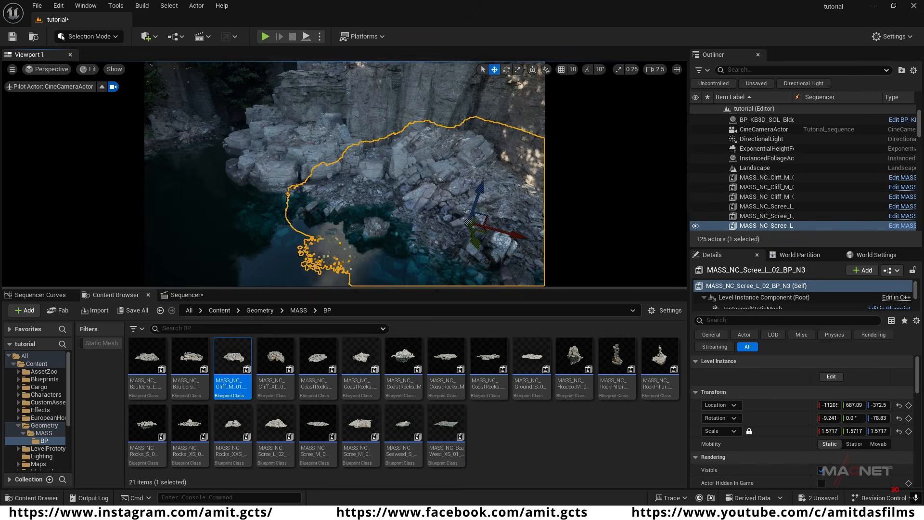
alt+drag(434, 212, 301, 192)
key(r)
right_drag(337, 173, 357, 161)
key(w)
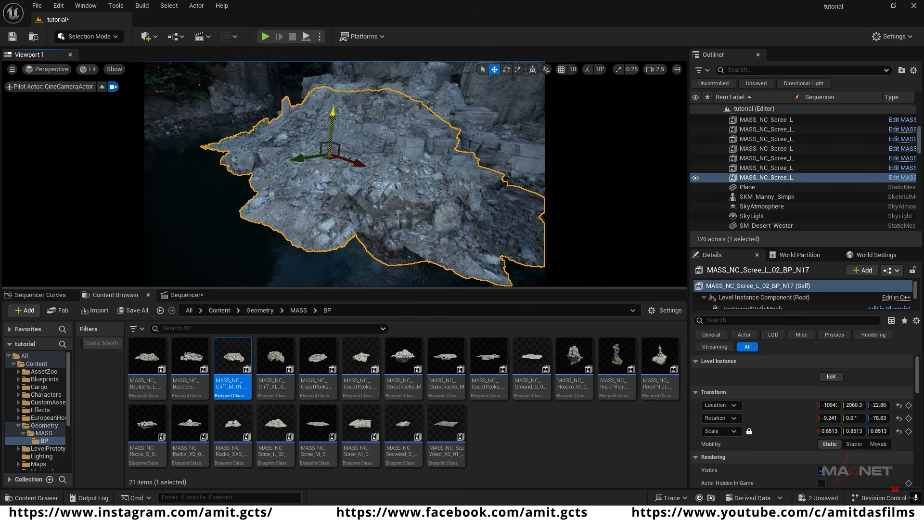
Lower and reposition the small scree among the cliff rocks and add another copy next to it.
drag(332, 114, 333, 126)
right_drag(333, 125, 327, 166)
alt+drag(428, 152, 330, 171)
drag(301, 128, 301, 132)
right_drag(337, 169, 373, 178)
Copy the 3.88-scale MASS cliff rock up onto the ledge below the temple and position the copies there.
click(409, 202)
alt+drag(385, 231, 417, 259)
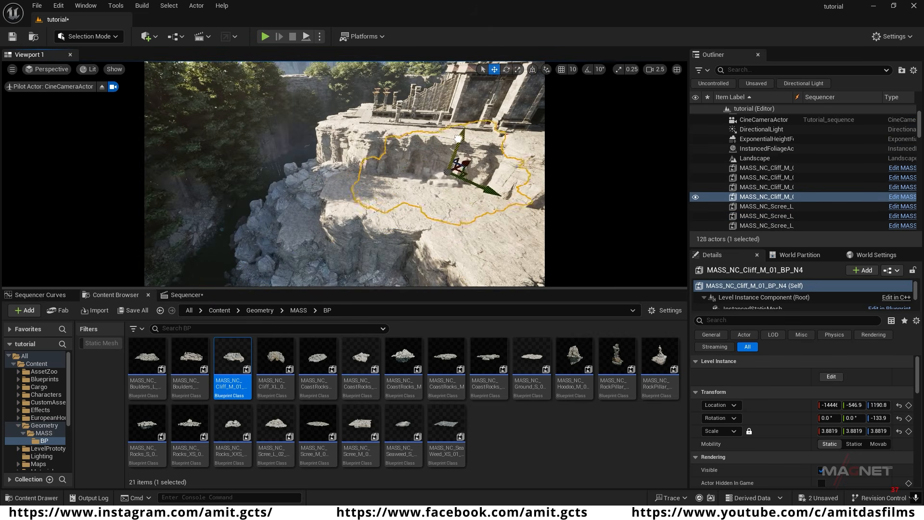
right_drag(462, 123, 491, 130)
mouse_move(408, 176)
alt+mouse_down()
mouse_move(453, 192)
mouse_move(410, 175)
alt+mouse_up()
right_drag(409, 176, 414, 193)
Add a MASS cliff rock copy on the temple ledge, scaled to about 2.17 and rotated to about -188°, and deselect it.
key(w)
drag(412, 172, 337, 175)
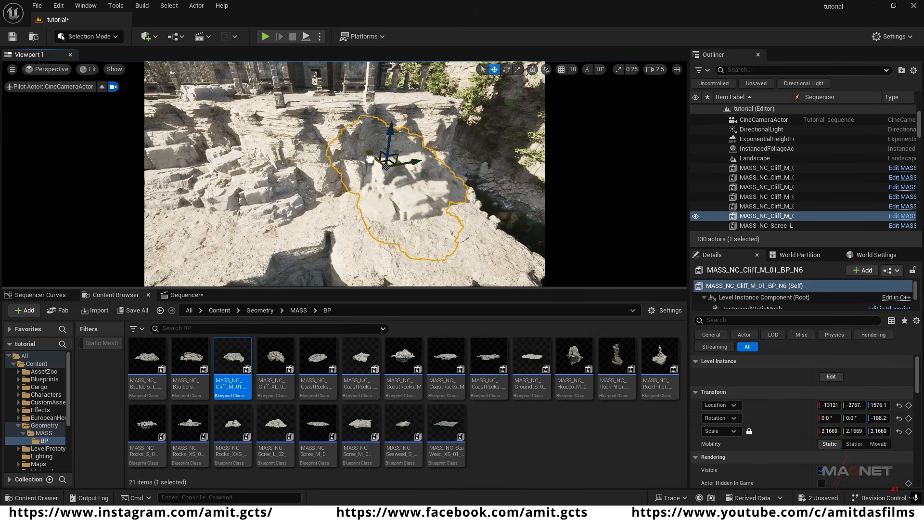
right_drag(369, 164, 336, 138)
key(Escape)
scroll(366, 154, down, 4)
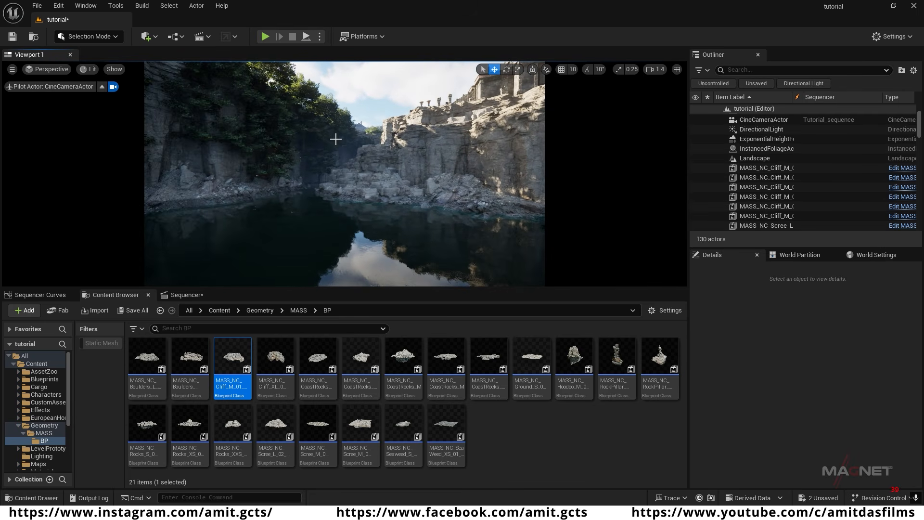
Place a MASS_NC_Scree_L_02 blueprint at the tip of the sandbank, rotate it to about -183°, and scale it to about 0.27.
right_drag(372, 204, 277, 228)
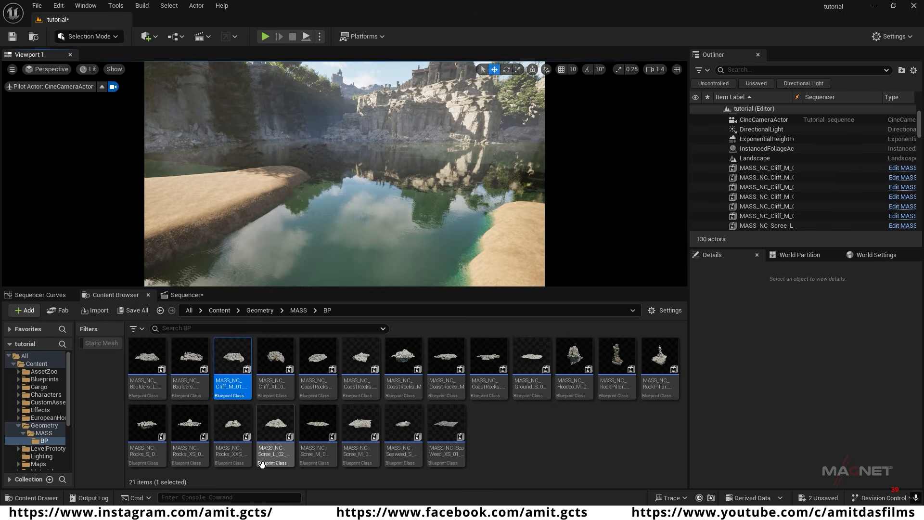
drag(277, 434, 292, 227)
key(e)
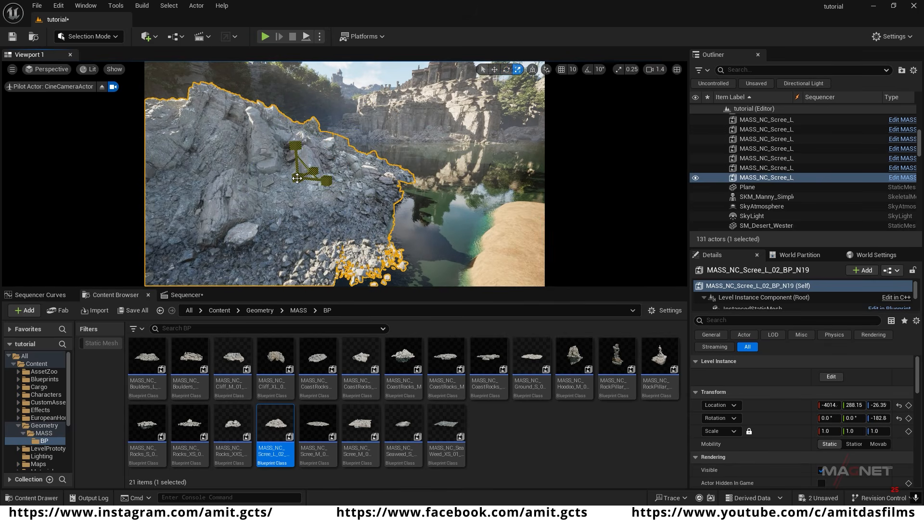
drag(297, 178, 284, 191)
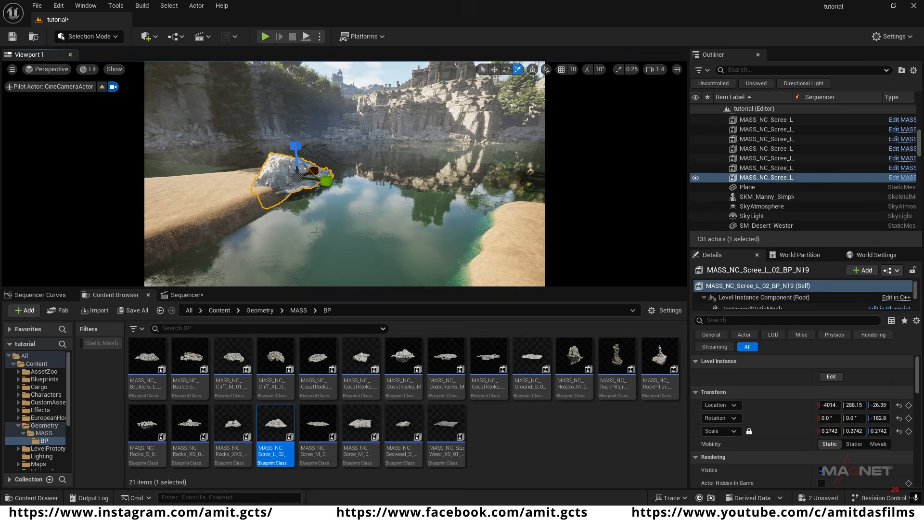
Lower the sandbank scree to about -149 and tilt it to about -3.5° along the water's edge.
key(w)
right_drag(315, 232, 299, 225)
drag(316, 210, 334, 215)
key(w)
right_drag(333, 215, 316, 229)
key(e)
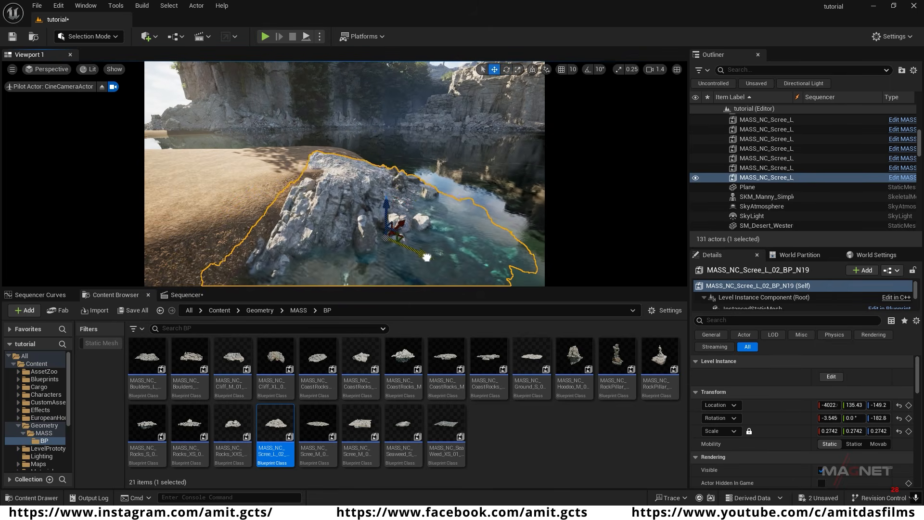
Copy the sandbank scree along the water's edge to about X -3729 and tilt the copy to about -1.2°.
key(e)
key(s)
right_drag(420, 227, 413, 240)
key(w)
alt+drag(420, 169, 396, 224)
key(e)
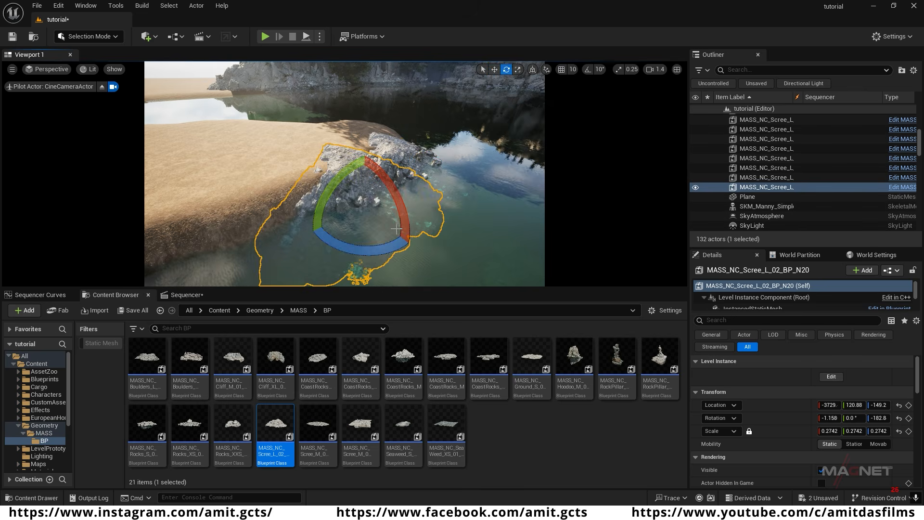
Add another scree copy farther along the sandbank at about X -3294, Y 196, rotated to about -145°.
right_drag(423, 205, 405, 204)
key(w)
alt+drag(431, 192, 358, 217)
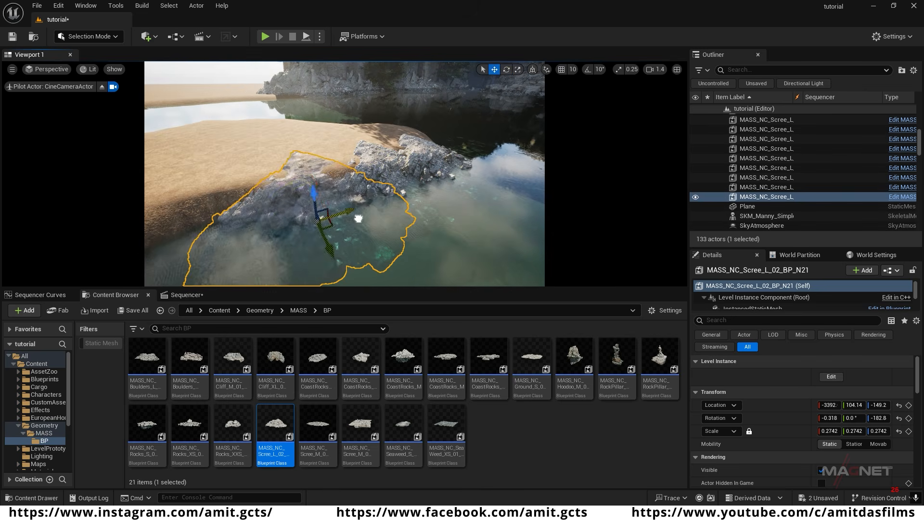
right_drag(268, 247, 245, 258)
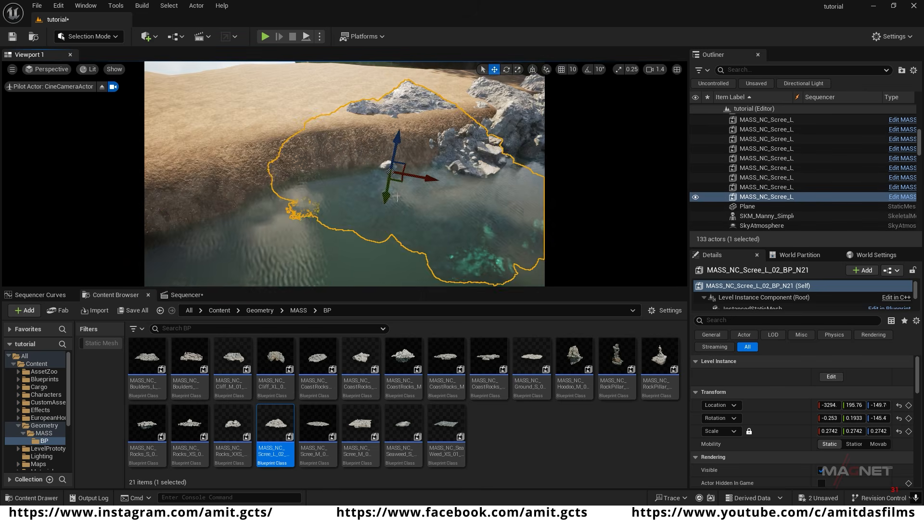
mouse_move(416, 187)
alt+mouse_down()
mouse_move(353, 221)
mouse_move(415, 193)
alt+mouse_up()
Add a scree copy rotated to about -222° and position it on the sandbank shoreline at about X -3382, Y 177.
key(e)
key(w)
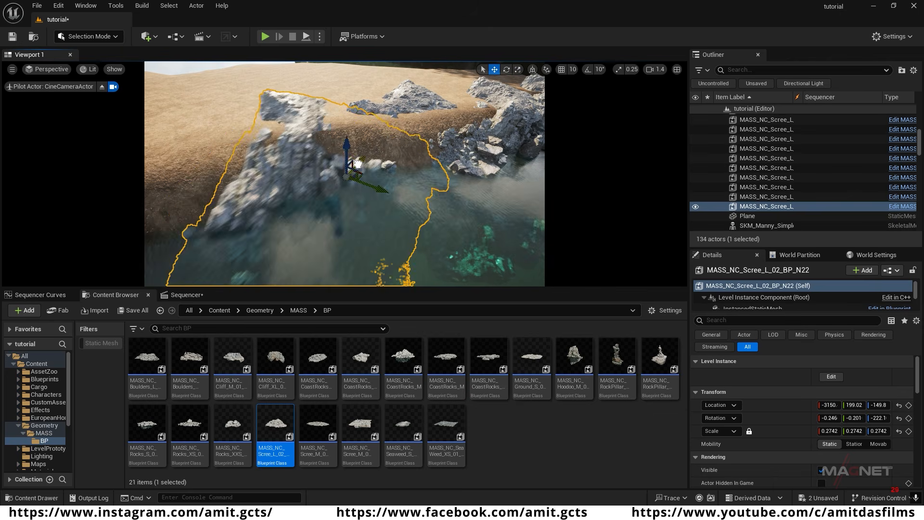
drag(354, 199, 419, 176)
right_drag(419, 176, 433, 186)
drag(364, 156, 372, 153)
right_drag(372, 153, 397, 140)
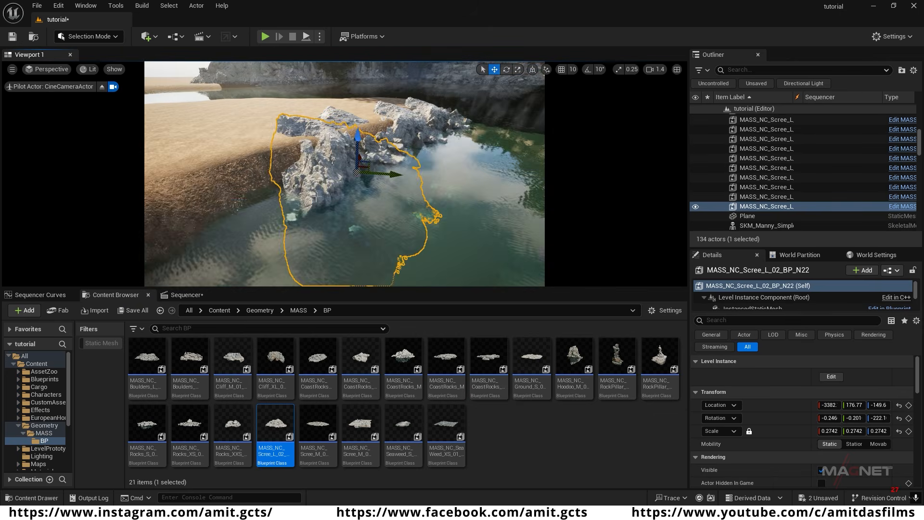
Add two more shoreline scree copies rotated to about -196°, lowering the outer one to about -178 in the water.
alt+drag(389, 170, 372, 192)
right_drag(368, 202, 356, 198)
key(e)
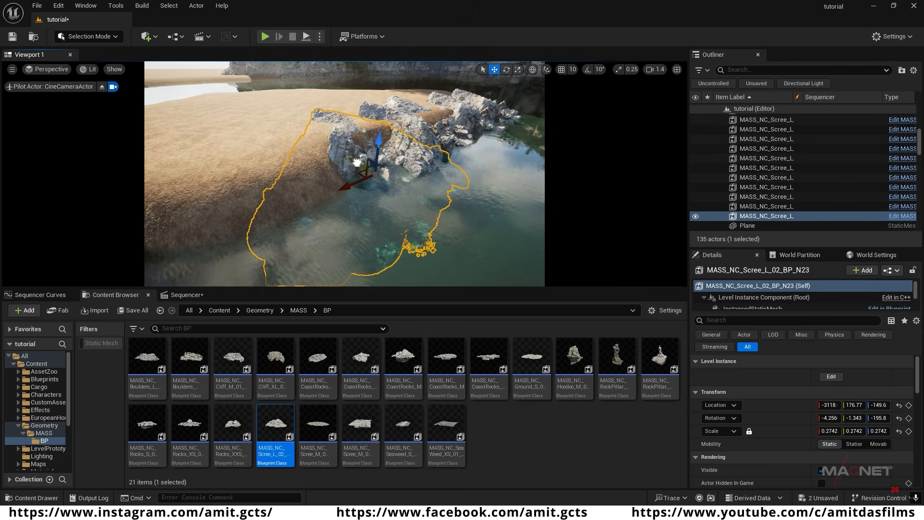
right_drag(433, 211, 414, 195)
alt+drag(343, 220, 322, 232)
right_drag(381, 233, 369, 235)
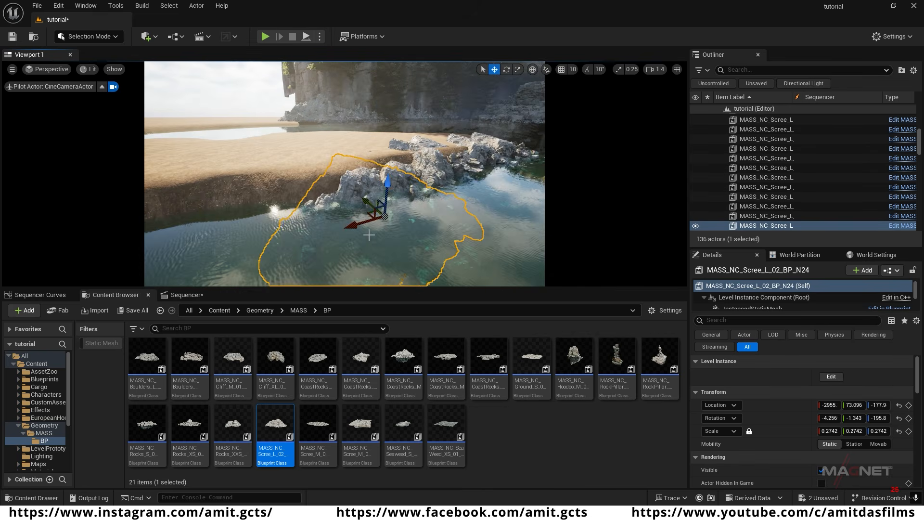
Copy the scree to the end of the rocky shoreline at about X -2763, Y 89, rotated to about -197°.
right_drag(394, 234, 423, 260)
alt+drag(270, 217, 252, 196)
key(e)
key(w)
drag(305, 166, 310, 149)
mouse_move(397, 170)
mouse_down()
mouse_move(399, 162)
mouse_move(402, 174)
mouse_up()
right_drag(402, 192, 512, 147)
Place a MASS_NC_Cliff_M_01 blueprint on the sandbank behind the scree, rotate it to about -15°, and sink it into the sand.
drag(233, 363, 241, 228)
right_drag(289, 212, 270, 251)
drag(263, 170, 228, 157)
right_drag(298, 202, 269, 193)
key(e)
drag(289, 205, 313, 202)
key(w)
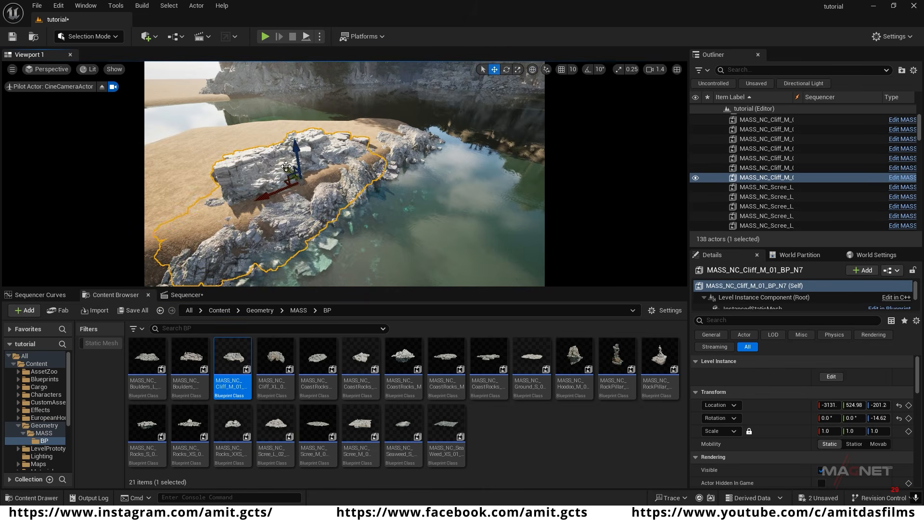
drag(293, 147, 295, 166)
Copy the sandbank cliff rock toward the tip at about X -3832, Y 423, and turn the copy to follow the shoreline.
right_drag(308, 202, 337, 178)
alt+drag(231, 175, 403, 179)
right_drag(403, 178, 433, 207)
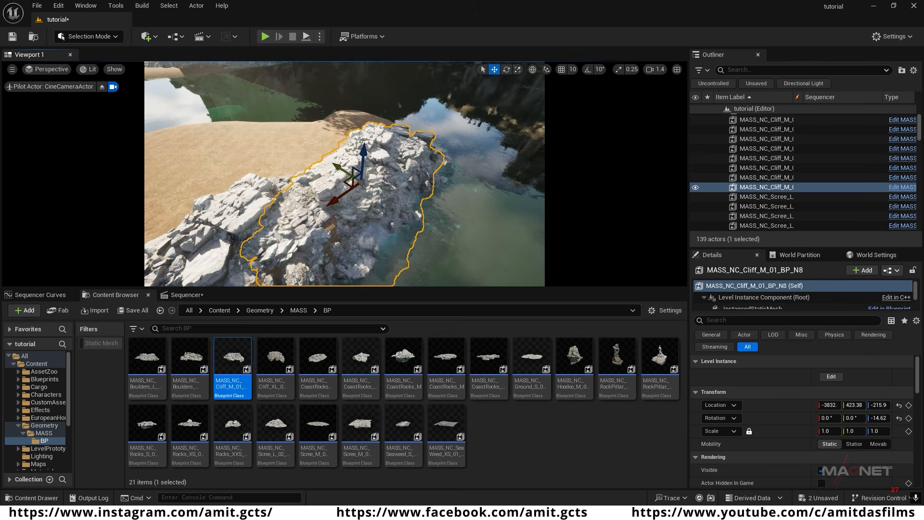
key(e)
drag(308, 190, 368, 168)
key(w)
Add a cliff rock copy at the sandbank tip near X -4286, rotated to about 118° and lowered to about -301.
mouse_move(325, 211)
mouse_down()
mouse_move(346, 192)
mouse_move(322, 216)
mouse_move(329, 219)
mouse_move(324, 214)
mouse_up()
right_drag(332, 207, 385, 203)
alt+drag(340, 166, 409, 193)
right_drag(410, 193, 423, 202)
key(e)
drag(416, 275, 453, 263)
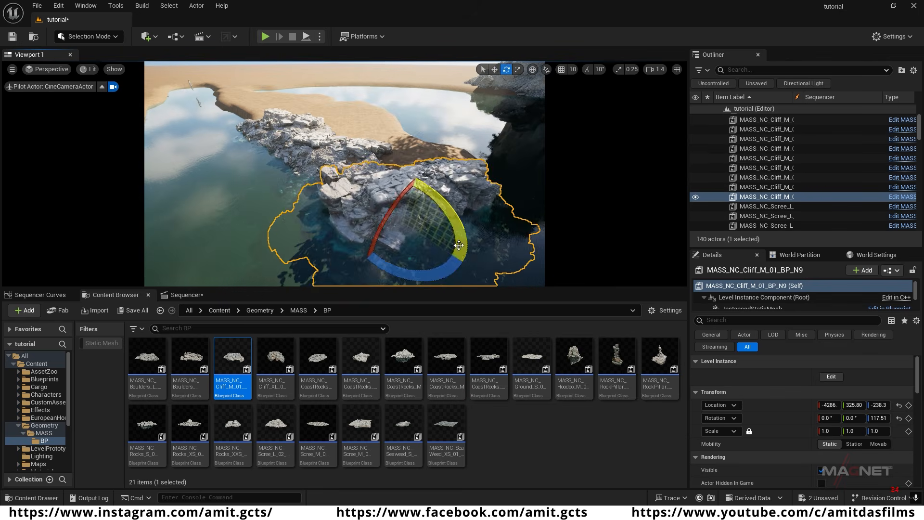
key(w)
drag(431, 191, 424, 197)
right_drag(388, 239, 400, 214)
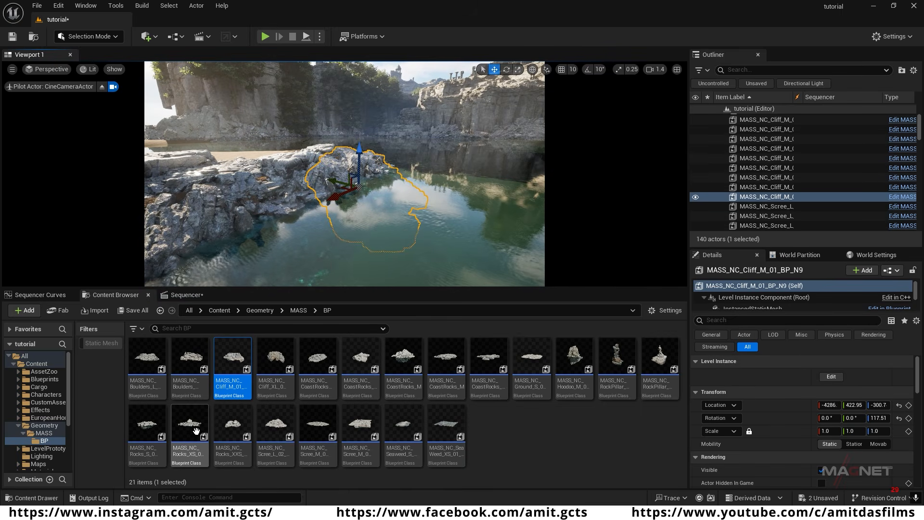
Place a MASS_NC_Scree_M_01 blueprint in the water beside the rocky sandbank at a height of about -149.
drag(322, 426, 354, 163)
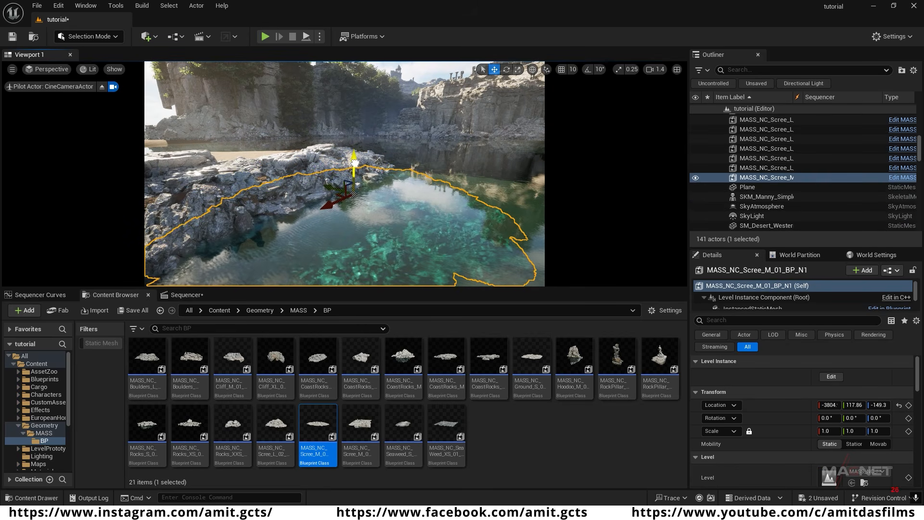
right_drag(388, 221, 413, 247)
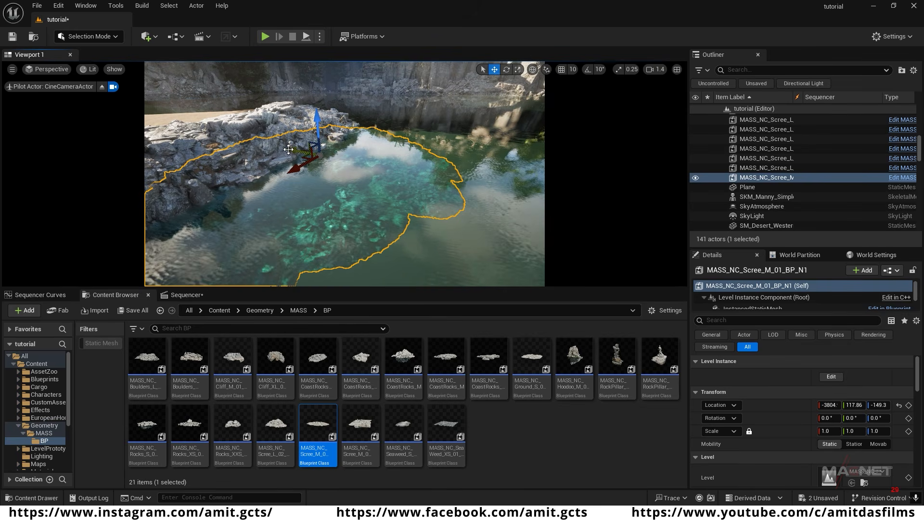
key(s)
right_drag(289, 149, 313, 150)
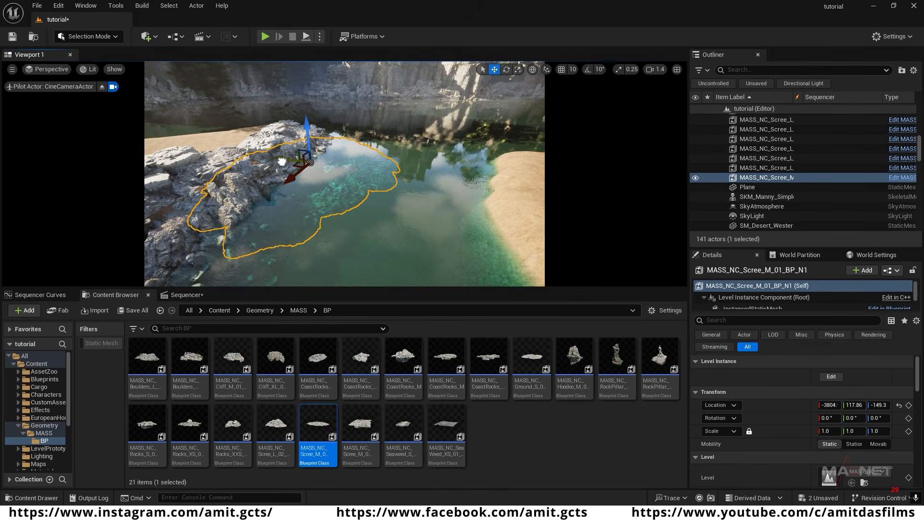
Copy the MASS_NC_Scree_M_01 across the water to about Y -481 and sink it onto the lake bed.
alt+drag(282, 161, 406, 151)
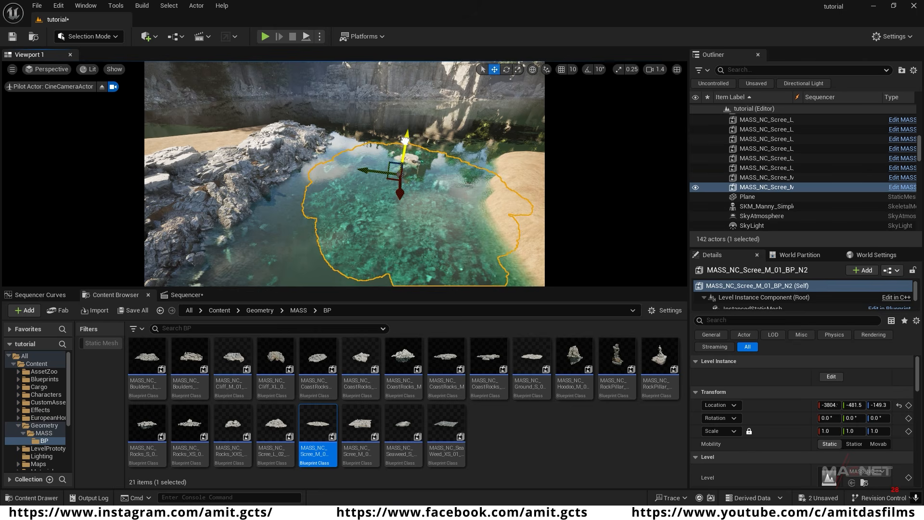
right_drag(386, 237, 373, 250)
click(401, 167)
right_drag(400, 167, 400, 185)
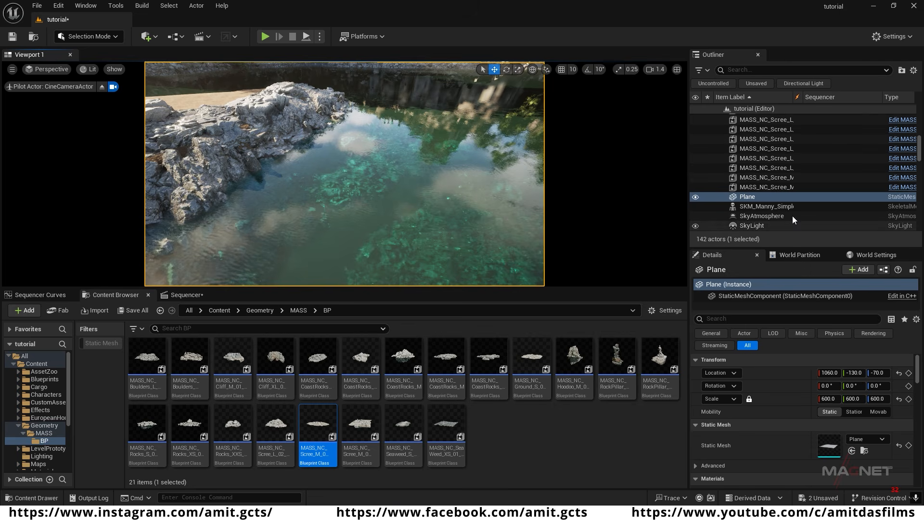
Hide the water Plane and copy the bankside MASS_NC_Scree_M_01 along the exposed lake bed, lowered to about -214.
click(695, 196)
click(359, 169)
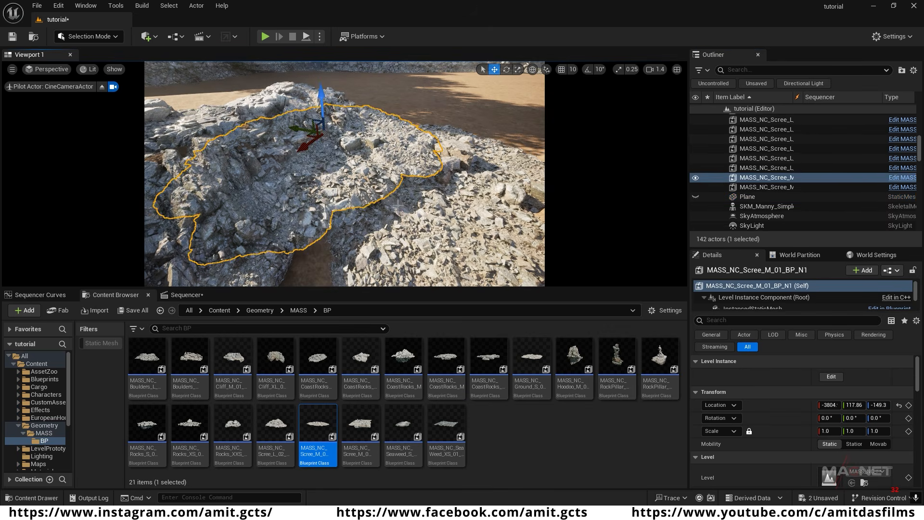
key(f)
alt+drag(329, 168, 279, 161)
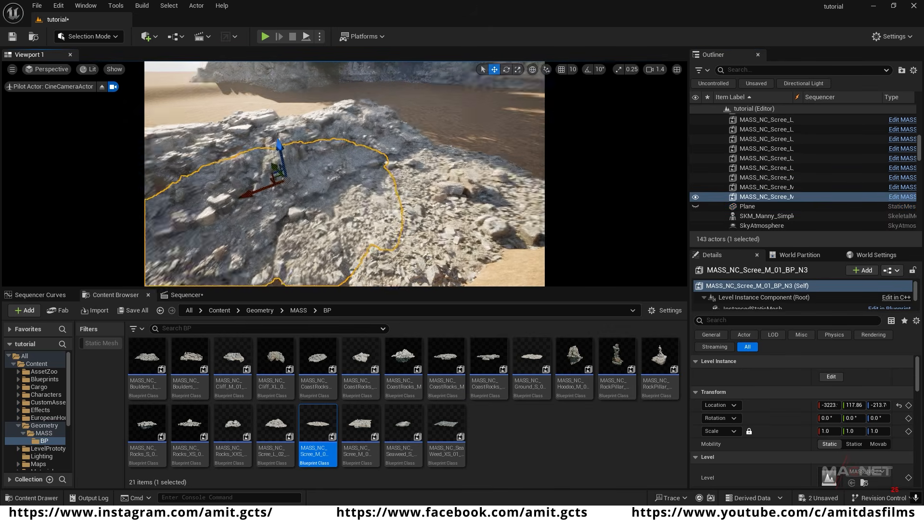
Add a lake bed scree copy against the opposite sand slope at about X -3025, Y -380.
right_drag(279, 162, 308, 169)
drag(361, 161, 337, 164)
right_drag(337, 163, 308, 183)
alt+drag(308, 176, 339, 178)
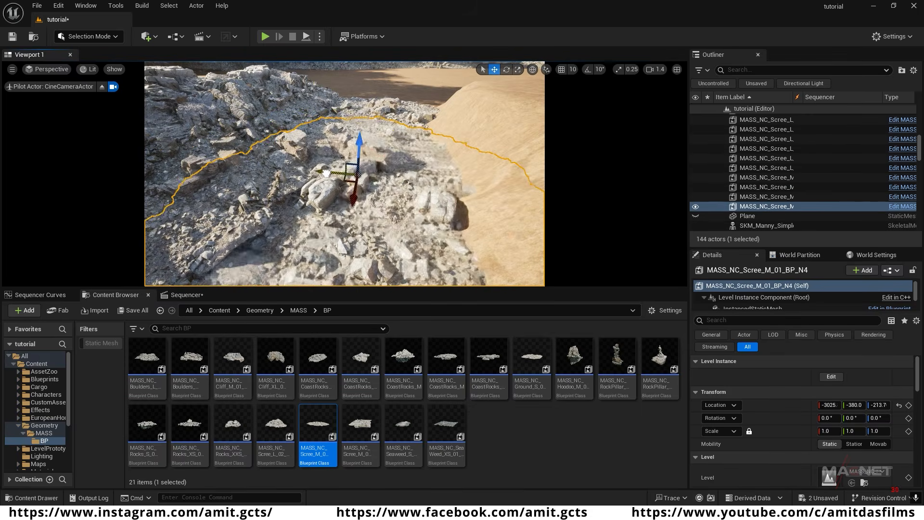
key(e)
drag(313, 139, 393, 183)
Save the level and lower the MASS_NC_Scree_L_02 at the end of the rocky bank to about -203.
key(e)
key(ctrl+shift+s)
right_drag(392, 193, 294, 179)
click(294, 180)
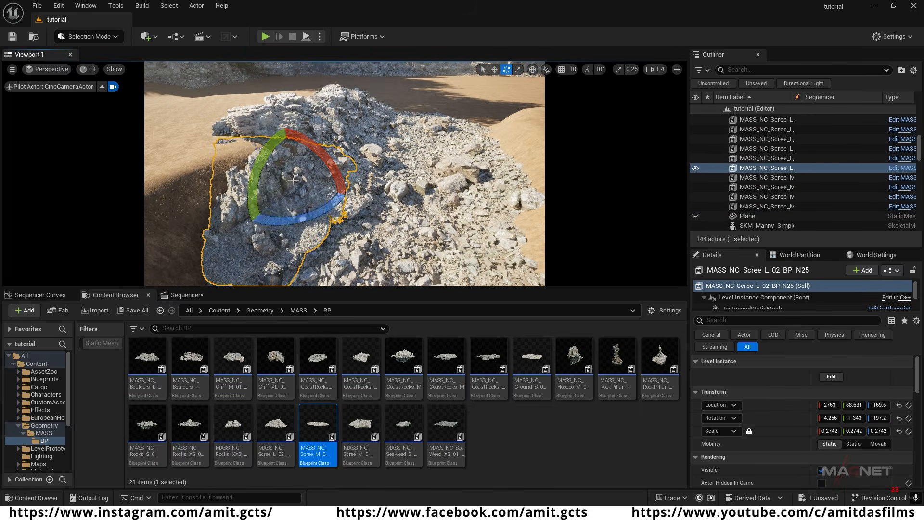
click(290, 159)
click(265, 214)
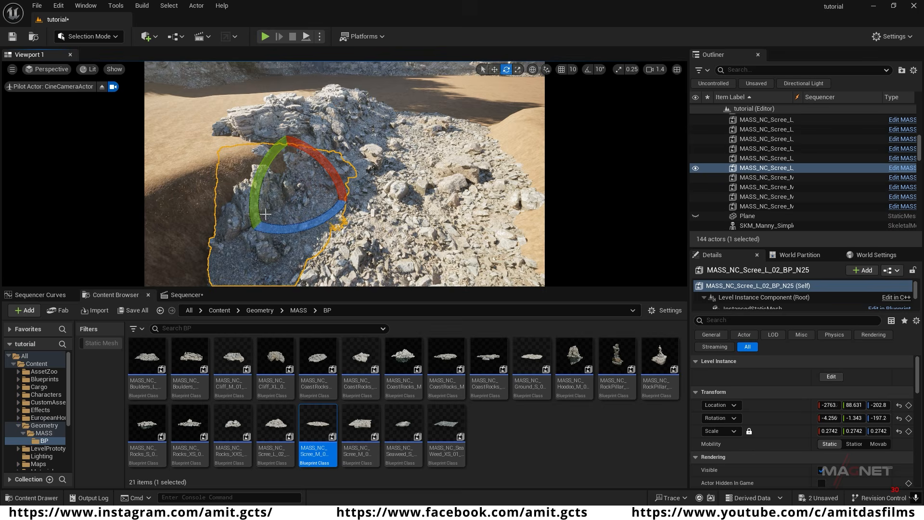
mouse_move(293, 158)
right_down()
mouse_move(260, 166)
mouse_move(292, 169)
right_up()
alt+drag(256, 191, 244, 198)
Fill the lake bed beside the bank with MASS_NC_Scree_M_01, positioning one piece at about Y -115 and height -196.
click(448, 181)
right_drag(448, 181, 385, 192)
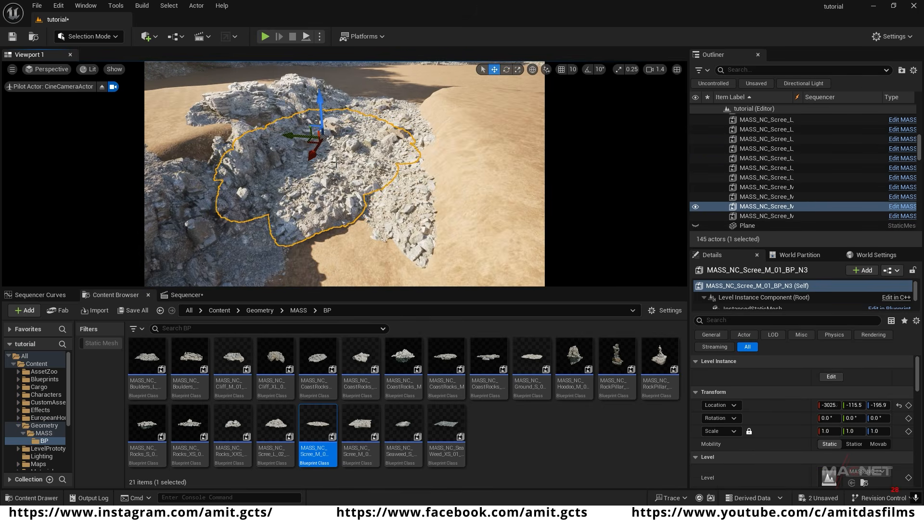
alt+drag(301, 157, 284, 212)
right_drag(284, 212, 276, 207)
drag(299, 194, 331, 185)
right_drag(331, 185, 354, 183)
Copy the MASS_NC_Scree_M_01 farther out on the lake bed to about X -5768, scaled to about 2.66 at height -278.
click(344, 231)
right_drag(345, 231, 338, 255)
alt+drag(314, 218, 357, 169)
right_drag(357, 169, 433, 192)
key(w)
right_drag(481, 145, 453, 164)
drag(451, 137, 452, 131)
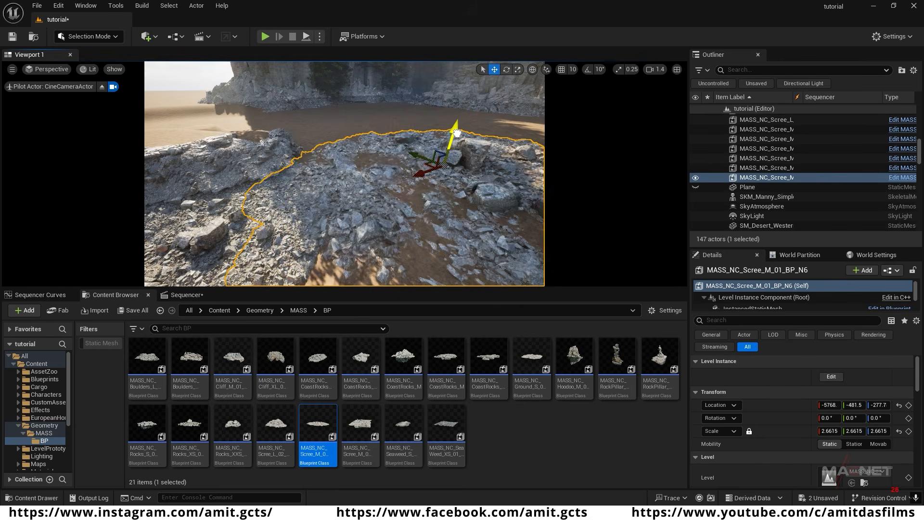
Spread copies of the 2.66-scale scree toward the far cliffs, rotated to about -76° and reaching about X -7664, Y 3341.
alt+drag(424, 166, 299, 183)
right_drag(299, 183, 289, 159)
key(e)
drag(275, 196, 318, 190)
right_drag(317, 190, 270, 207)
key(w)
alt+drag(345, 185, 333, 167)
alt+drag(334, 168, 326, 151)
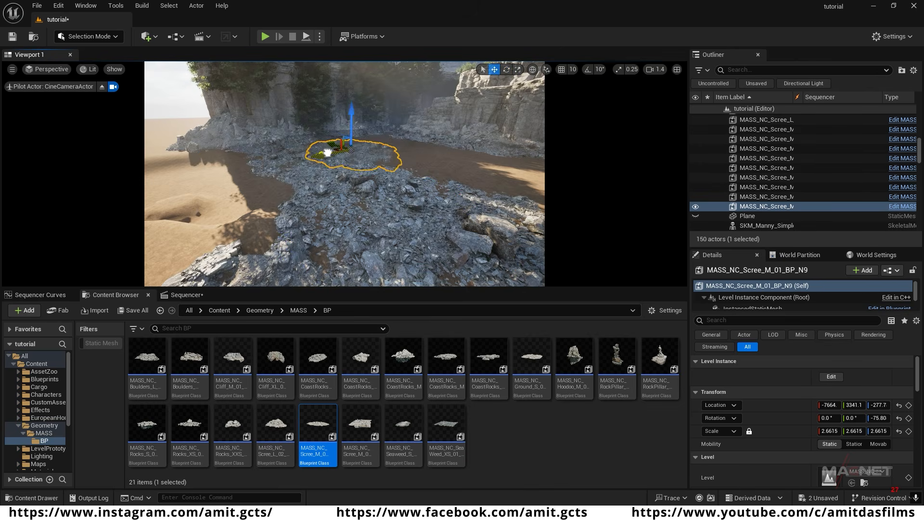
Continue copying the large scree across the lake bed and rotate a copy to vary the rock pattern.
right_drag(326, 151, 366, 161)
alt+drag(299, 182, 309, 165)
alt+drag(309, 166, 354, 143)
right_drag(354, 144, 386, 130)
alt+drag(356, 176, 323, 212)
key(e)
key(w)
right_drag(323, 212, 308, 245)
Cover the lake bed below the temple cliffs with large scree copies rotated to about -306°.
alt+drag(289, 231, 214, 199)
right_drag(215, 199, 174, 198)
drag(315, 147, 316, 151)
right_drag(316, 151, 308, 125)
alt+drag(279, 202, 399, 194)
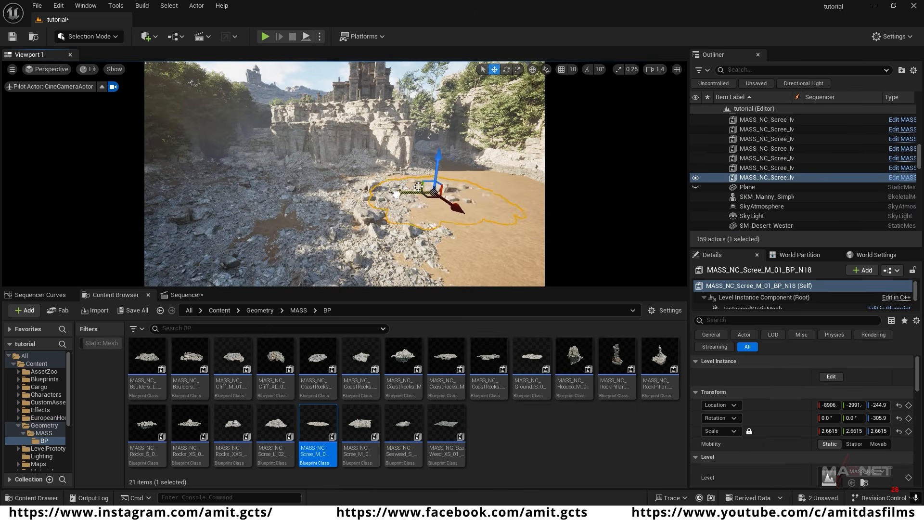
right_drag(398, 195, 419, 207)
alt+drag(282, 189, 368, 202)
right_drag(368, 202, 404, 212)
Scale the scree to about 4.51 and copy it over the remaining bare lake bed to about X -5638, Y -4270.
key(r)
alt+drag(340, 156, 404, 162)
key(w)
drag(374, 138, 433, 190)
right_drag(433, 190, 481, 207)
alt+drag(270, 174, 332, 185)
right_drag(332, 185, 332, 214)
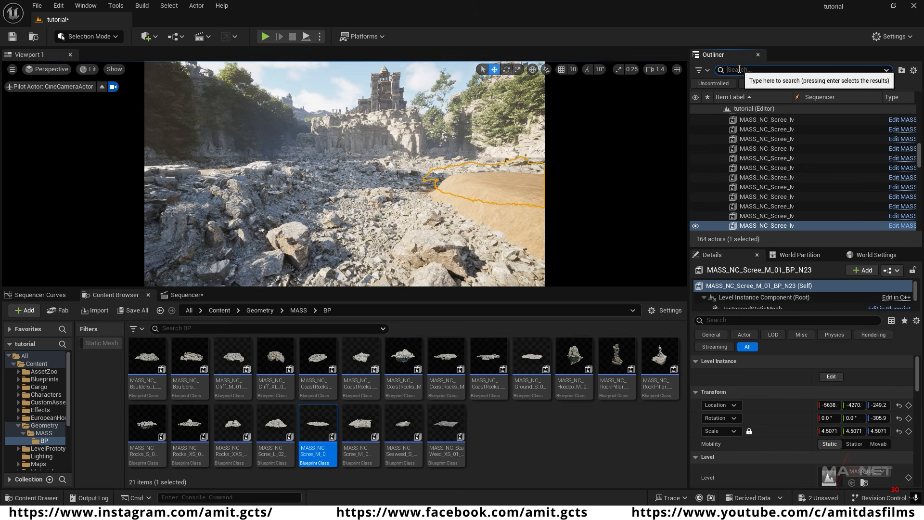
Filter the actor list for "pla" and unhide the water Plane.
text(pla)
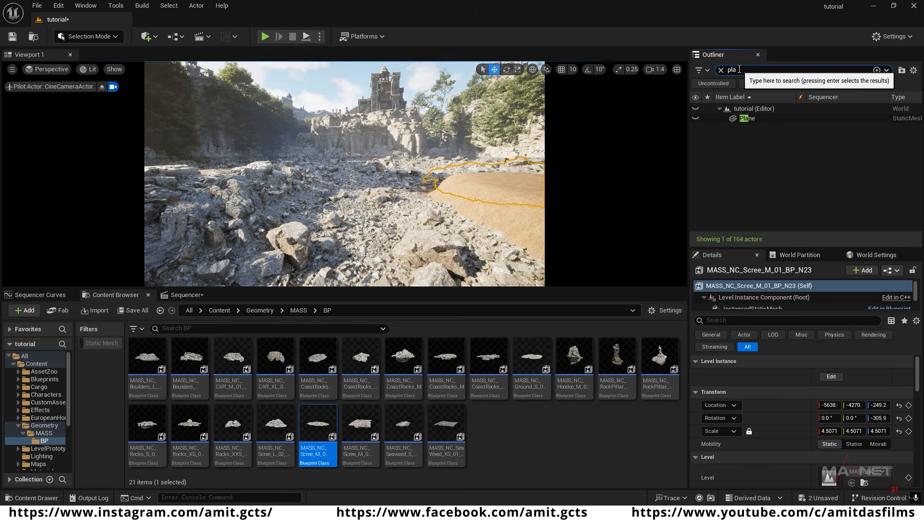
click(696, 120)
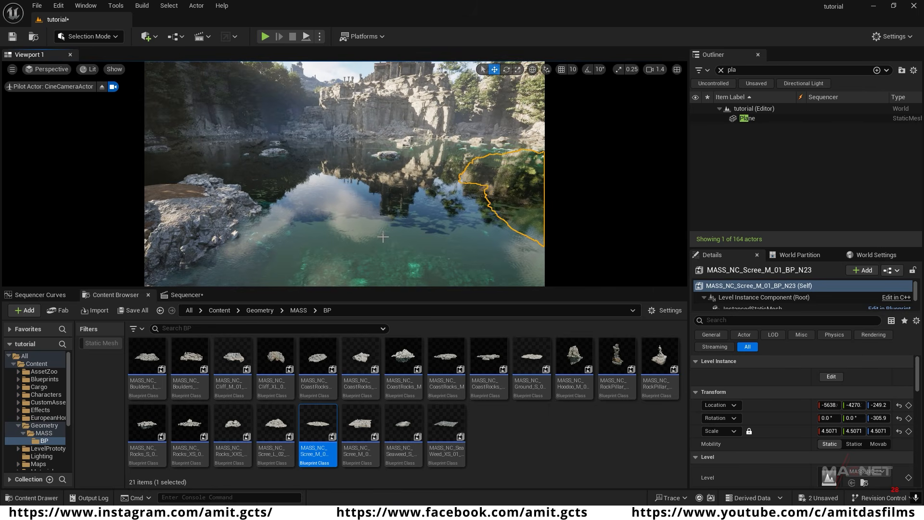
right_drag(372, 249, 388, 226)
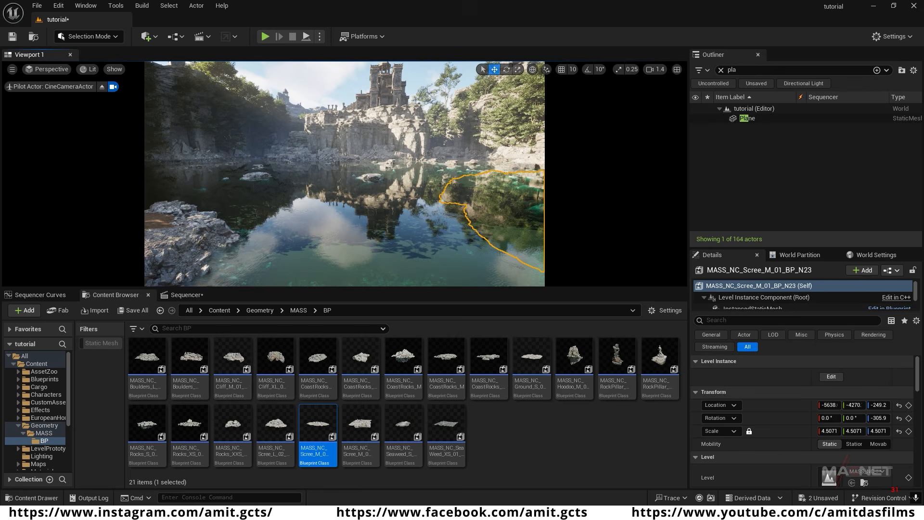
Open the water Plane's MI_MS_Puddle material instance and set its PhaseG / Anisotropy parameter to 1.
click(340, 230)
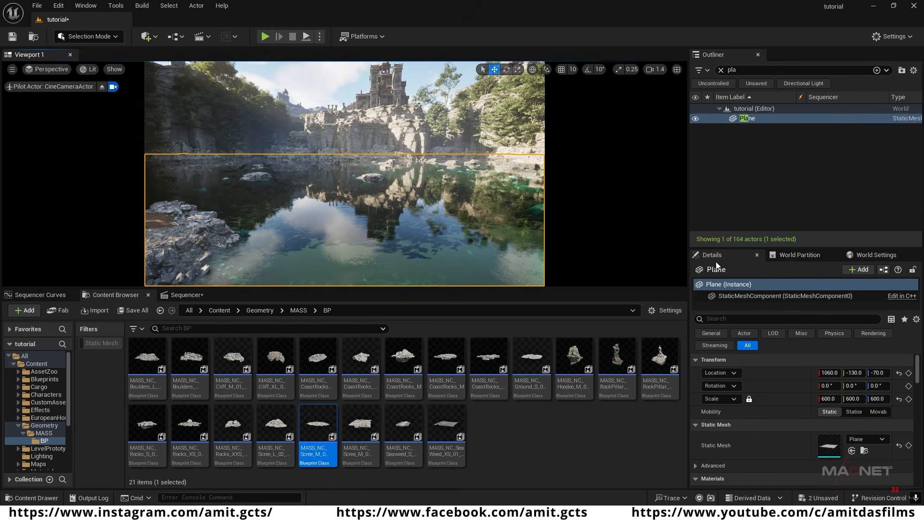
scroll(760, 398, down, 2)
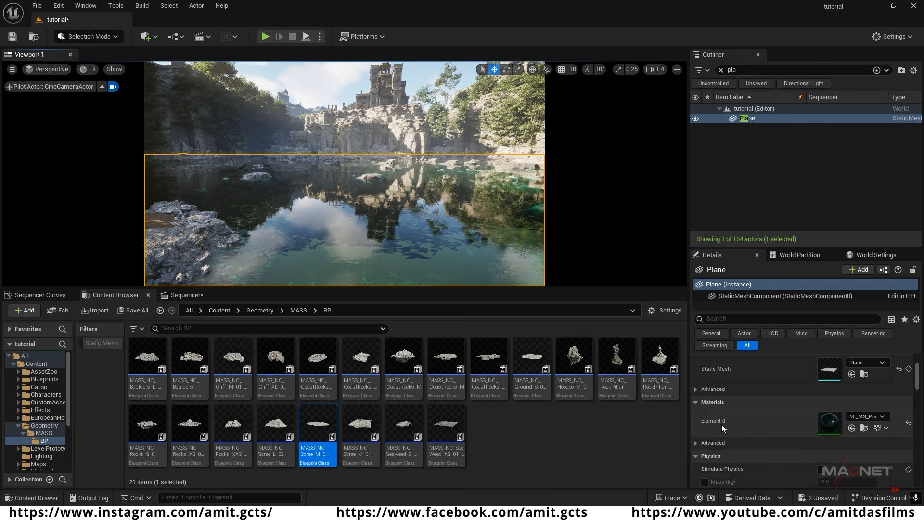
double_click(831, 425)
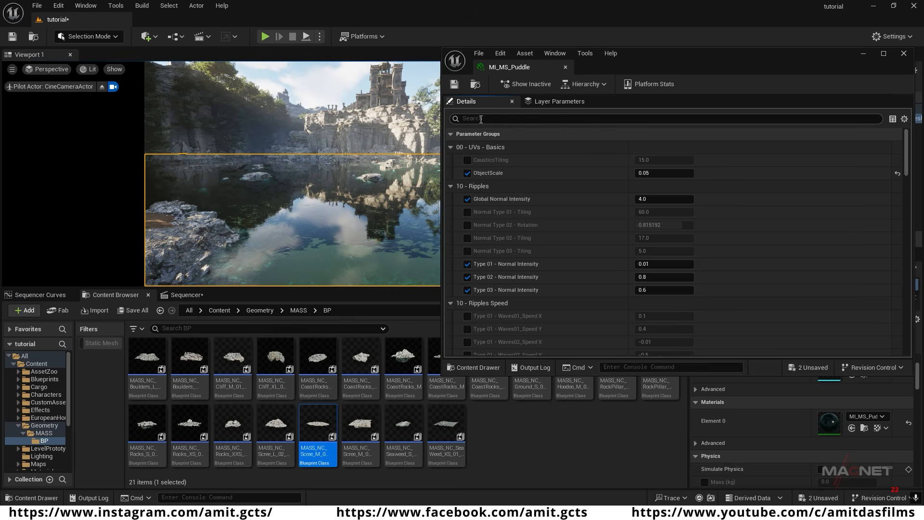
click(481, 119)
text(ani)
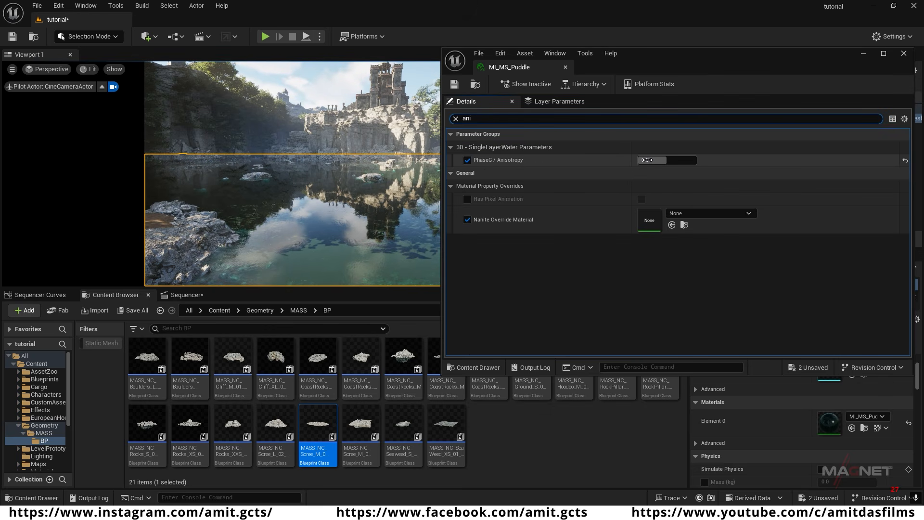
click(647, 159)
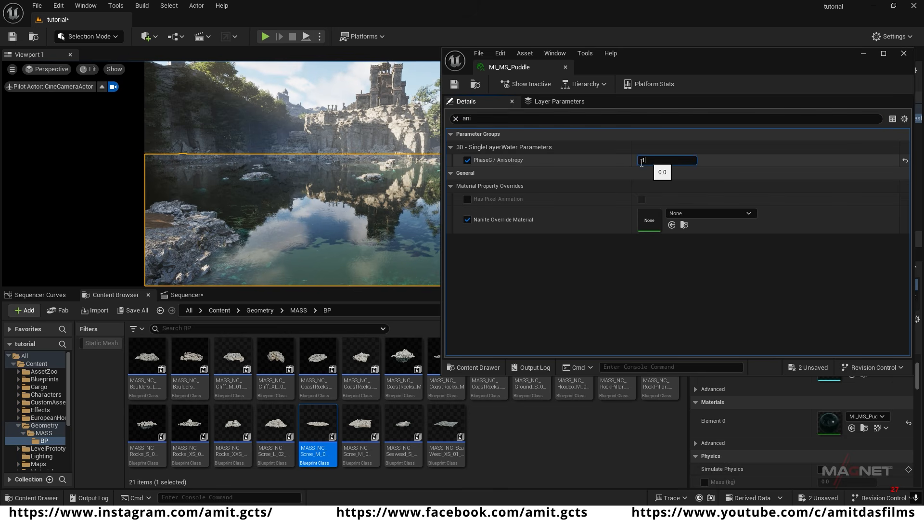
text(1)
key(Return)
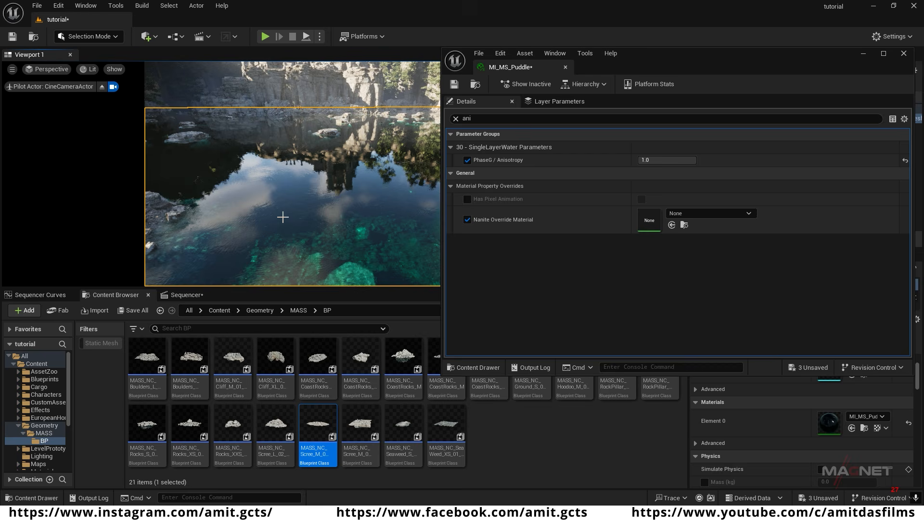
Save the MI_MS_Puddle material instance with PhaseG / Anisotropy at 1, close its editor and deselect the water plane.
drag(667, 160, 696, 160)
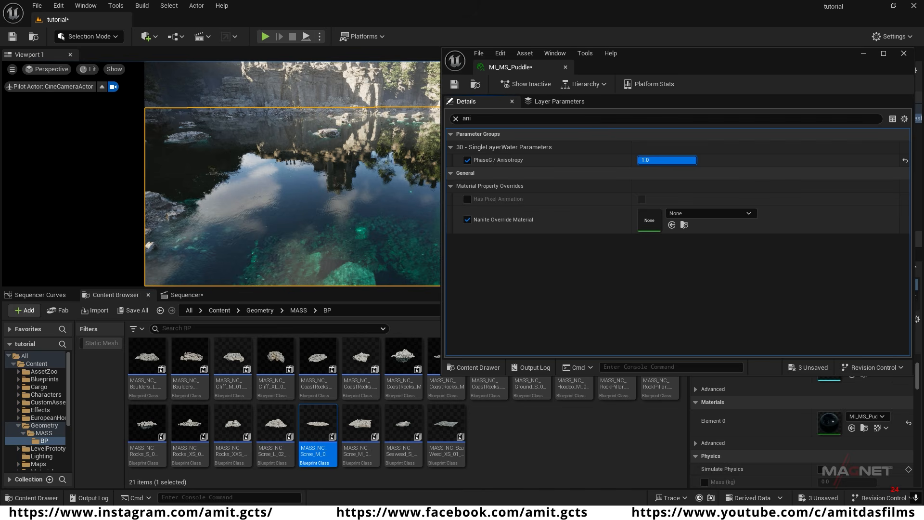
key(s)
right_drag(391, 275, 382, 246)
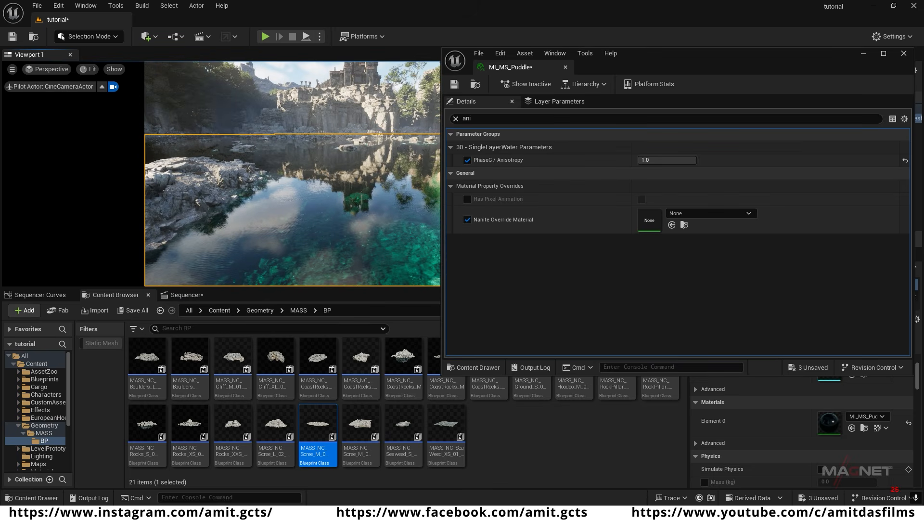
click(460, 86)
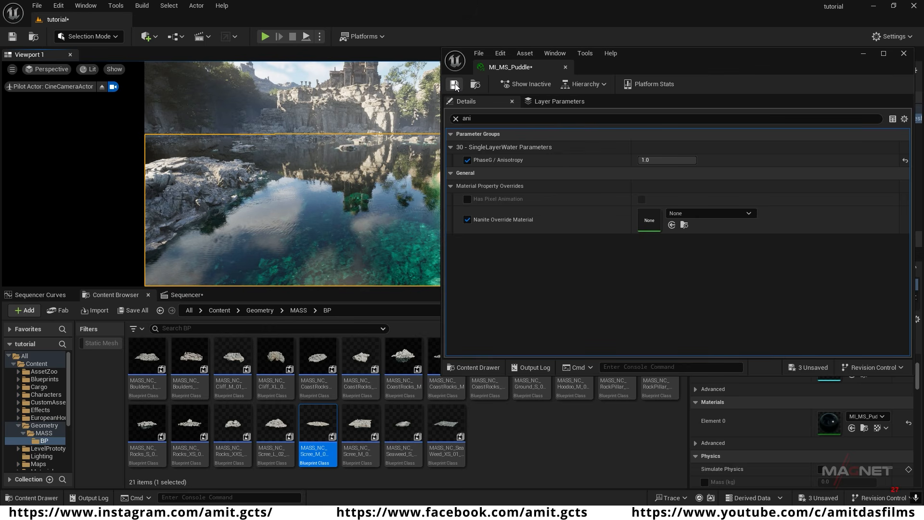
click(904, 54)
click(299, 68)
mouse_move(353, 233)
right_down()
mouse_move(351, 210)
mouse_move(343, 229)
mouse_move(344, 207)
mouse_move(346, 241)
right_up()
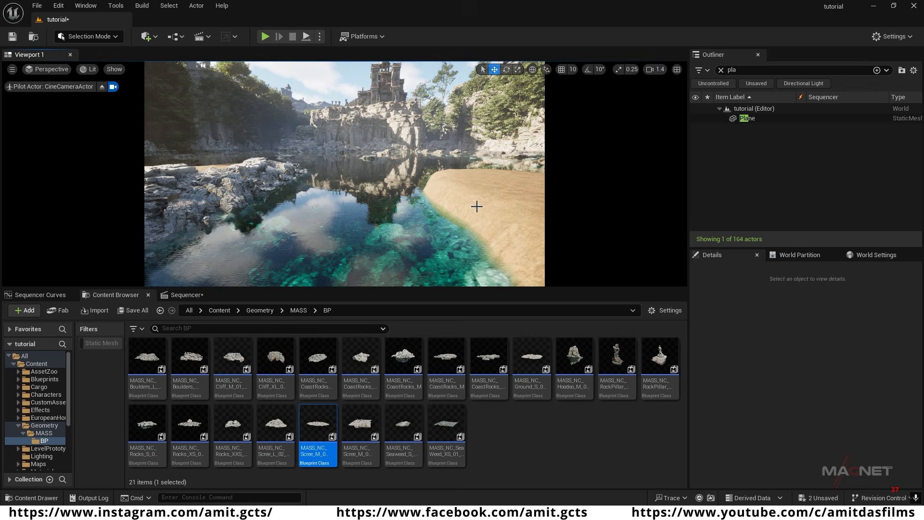
Copy the MASS_NC_Scree_L_02 from the rocky shore to the bare sandy shore opposite, rotate it to about 26°, and save the level.
click(275, 176)
right_drag(269, 188, 276, 189)
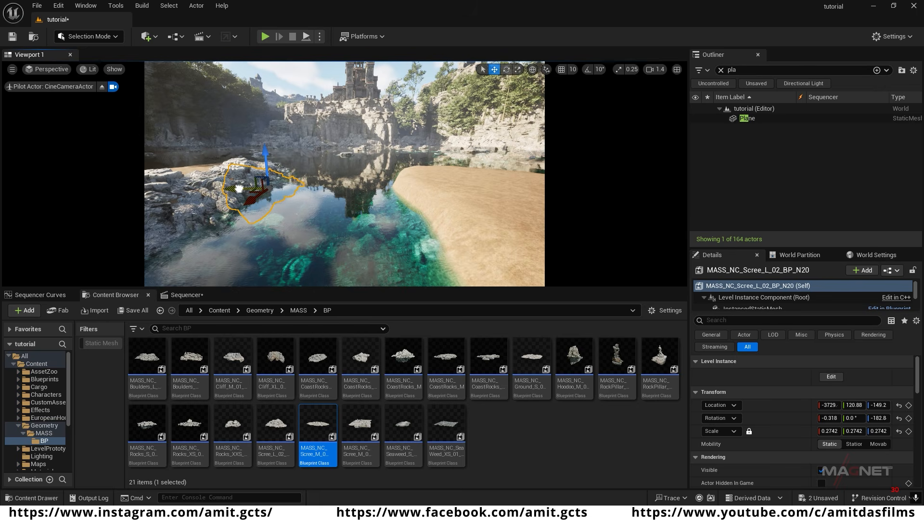
alt+drag(239, 189, 393, 244)
key(e)
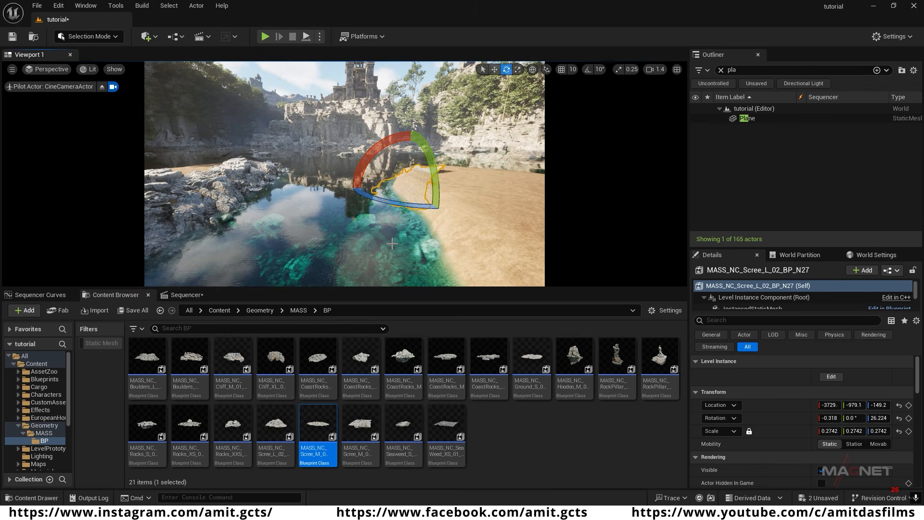
key(ctrl+s)
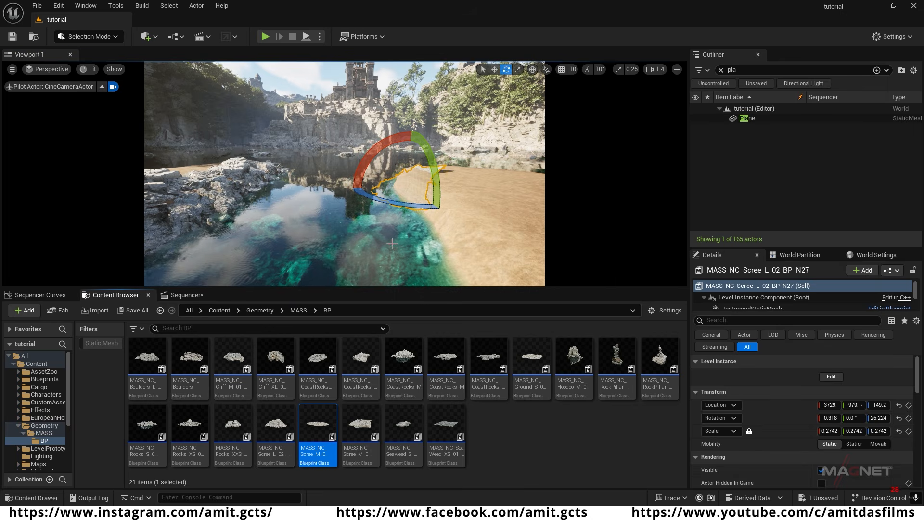
Shift the new scree into the sandy shore's waterline at about Y -860 and lower it to about Z -171.
right_drag(344, 174, 476, 179)
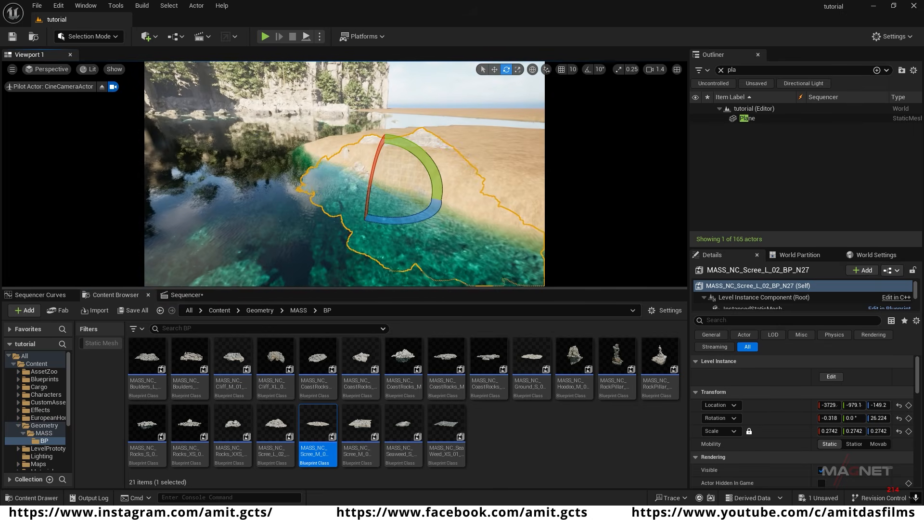
key(w)
drag(379, 155, 363, 215)
drag(373, 166, 371, 184)
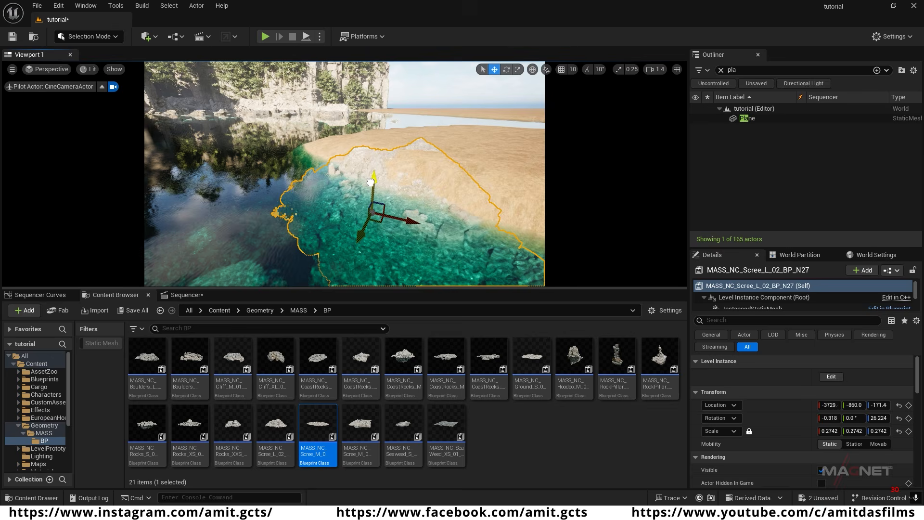
right_drag(371, 193, 383, 217)
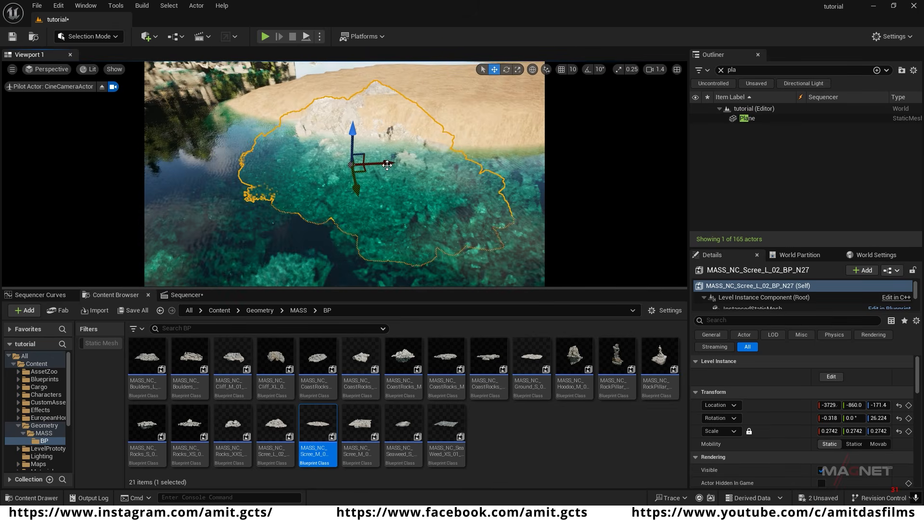
Duplicate the scree to the tip of the sandy shore at about X -4191, Y -1021, Z -199, rotated to about 47°.
alt+drag(370, 163, 279, 159)
mouse_move(354, 220)
right_down()
mouse_move(318, 217)
mouse_move(328, 205)
mouse_move(354, 220)
right_up()
drag(426, 231, 319, 231)
drag(418, 208, 348, 177)
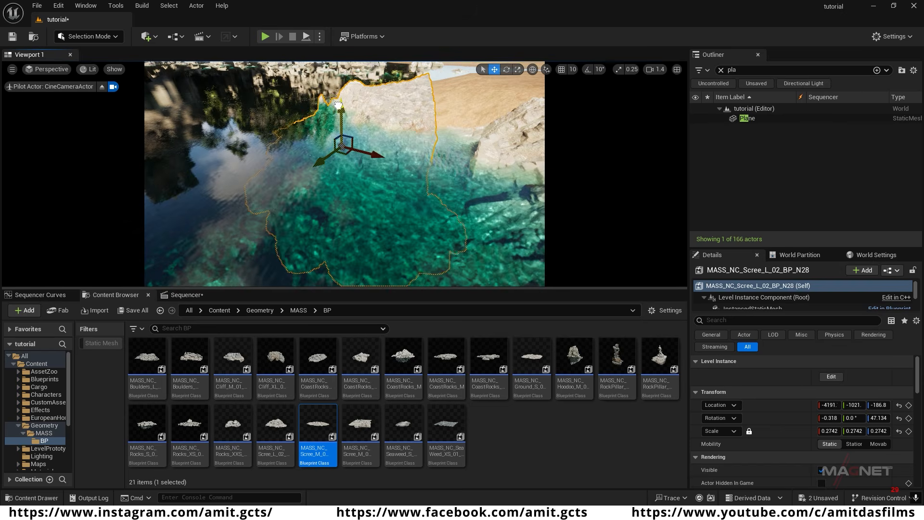
drag(337, 97, 333, 107)
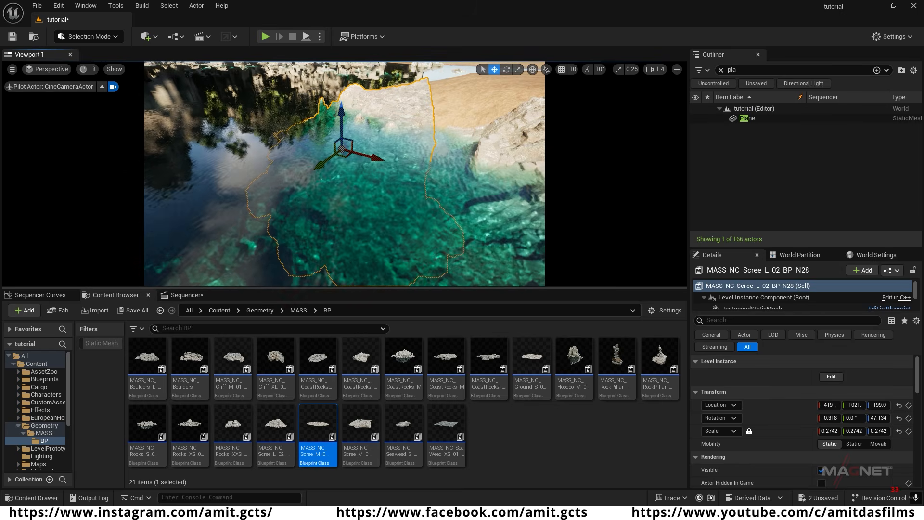
Add scree copies along the sandy waterline at about X -3978, Y -940 and X -3359, Y -798, rotating the second to about 1° at Z -141.
right_drag(349, 167, 383, 154)
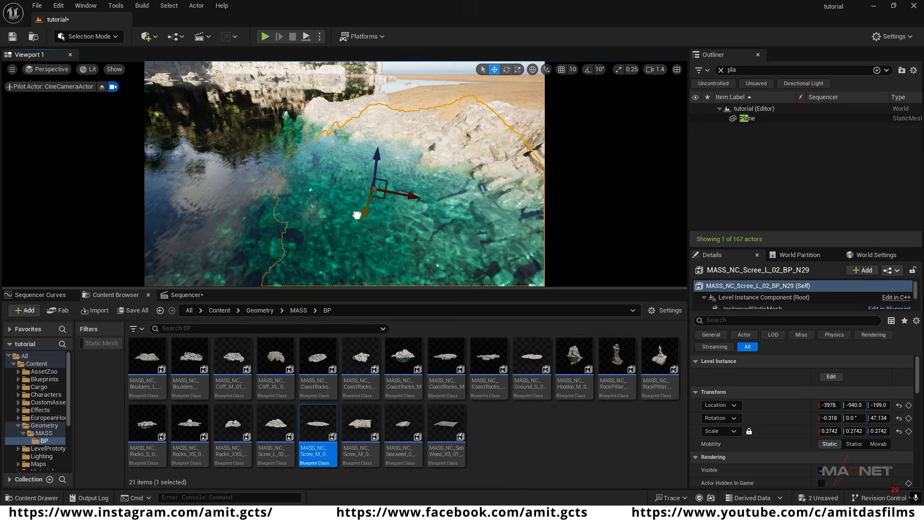
mouse_move(344, 173)
right_down()
mouse_move(251, 142)
mouse_move(298, 145)
mouse_move(357, 166)
mouse_move(349, 164)
right_up()
scroll(345, 174, down, 3)
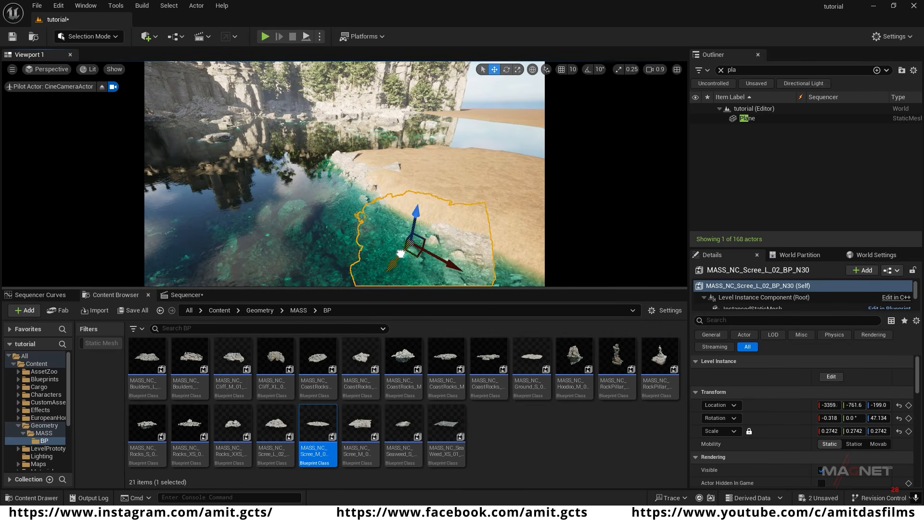
right_drag(434, 200, 428, 219)
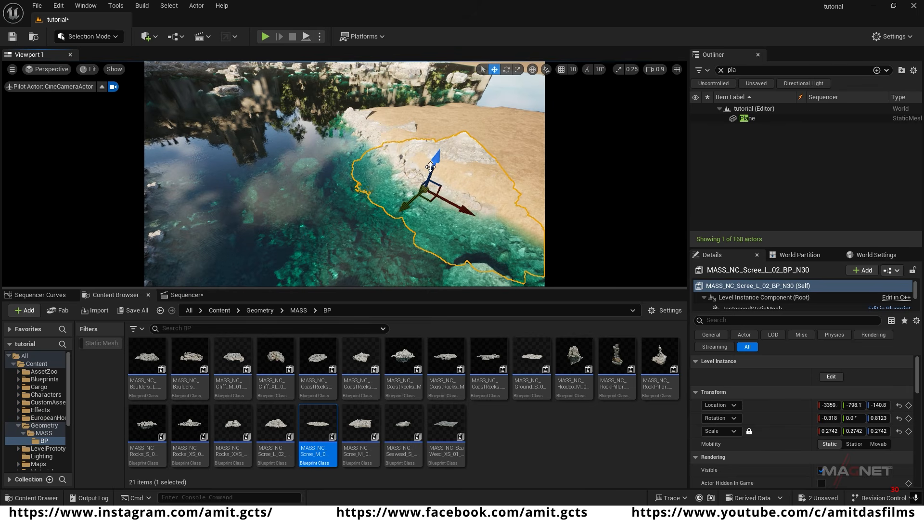
Duplicate the scree further along the sandy bank to about X -3031, Y -725 and sink it to about Z -157.
right_drag(430, 167, 455, 166)
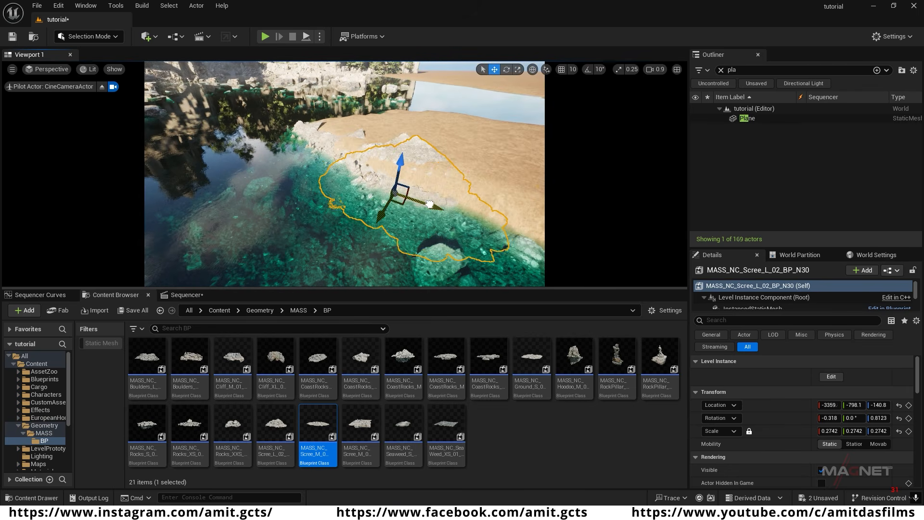
alt+drag(429, 204, 478, 227)
drag(461, 261, 461, 247)
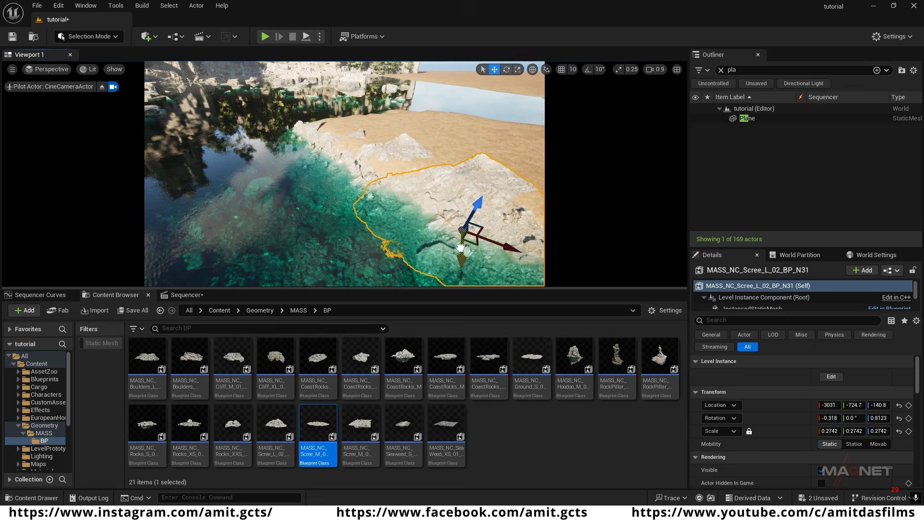
mouse_move(478, 203)
mouse_down()
mouse_move(474, 219)
mouse_move(485, 211)
mouse_up()
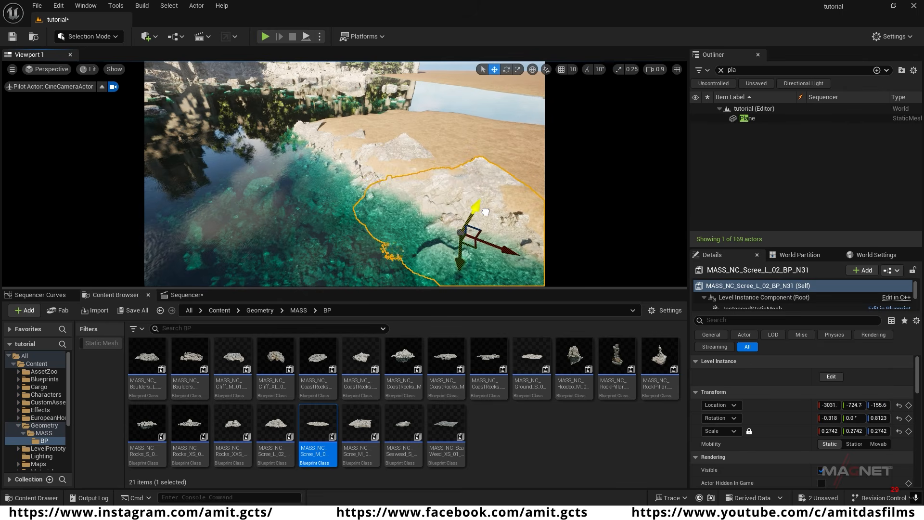
right_drag(462, 212, 535, 217)
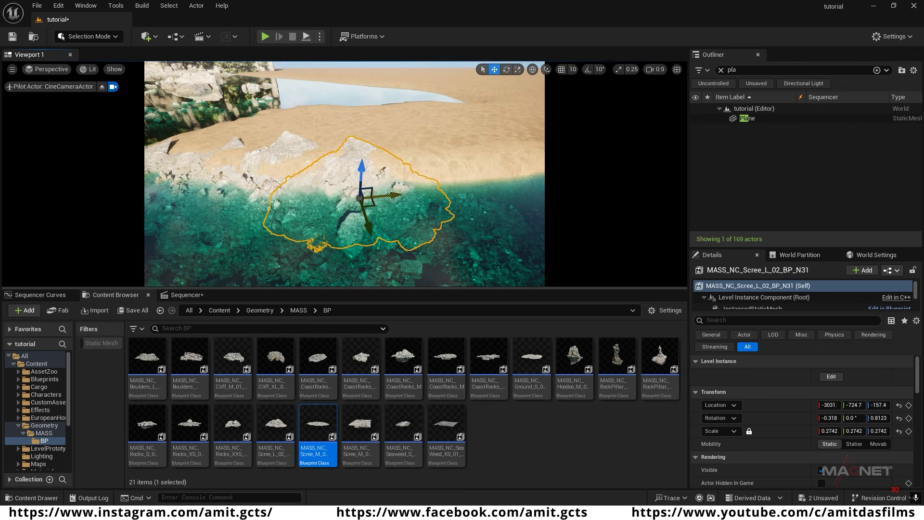
Place another scree copy on the bank at about X -3158, Y -787, turned to about -32° and tilted about 9° and 6°.
drag(336, 198, 340, 198)
key(e)
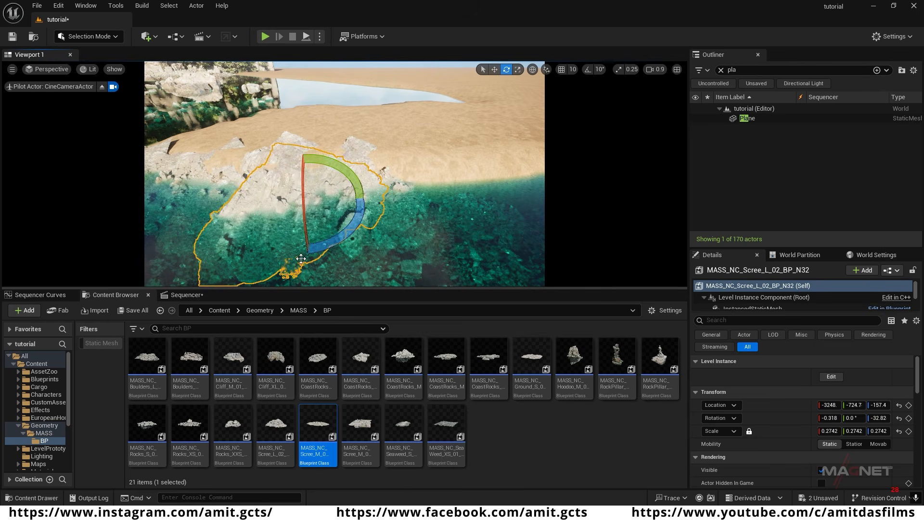
key(w)
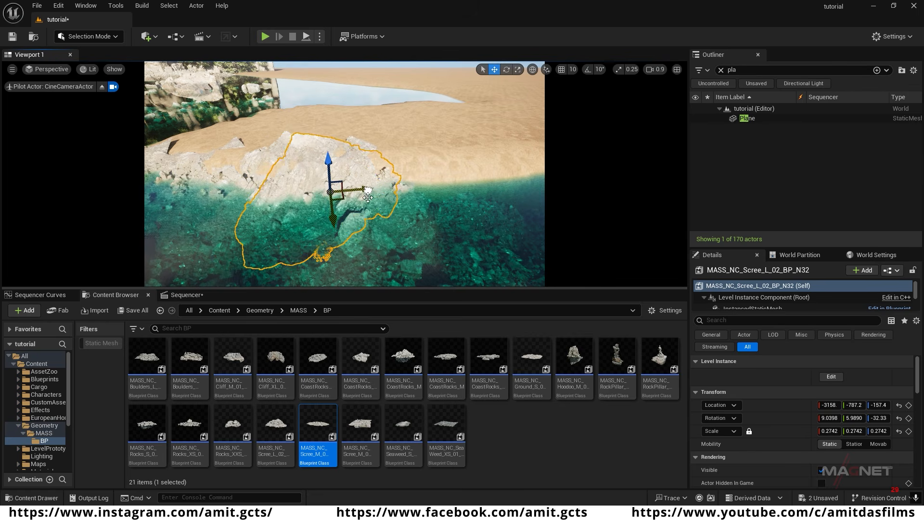
Copy the tilted scree along the sandy shore to about X -3509 and X -3891, rotating the last copy to about 12°.
right_drag(368, 197, 417, 187)
alt+drag(413, 173, 207, 210)
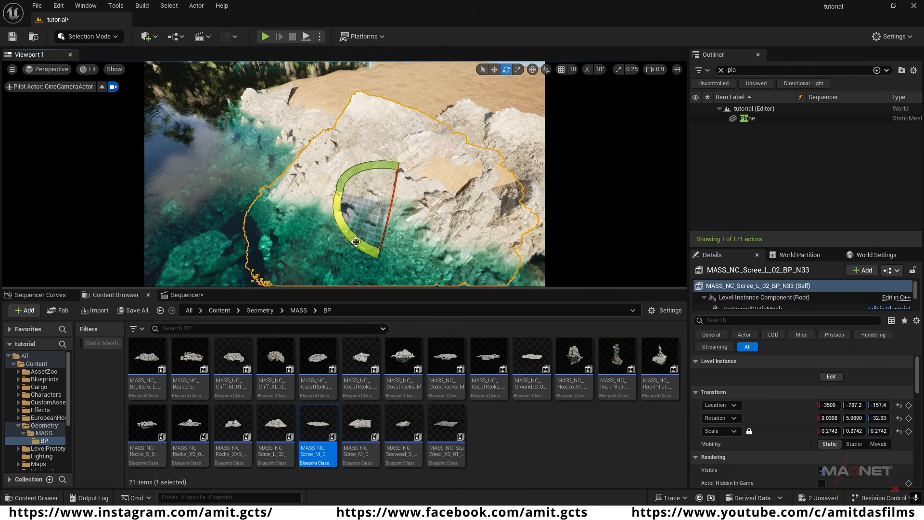
drag(356, 242, 311, 217)
right_drag(311, 218, 308, 164)
key(w)
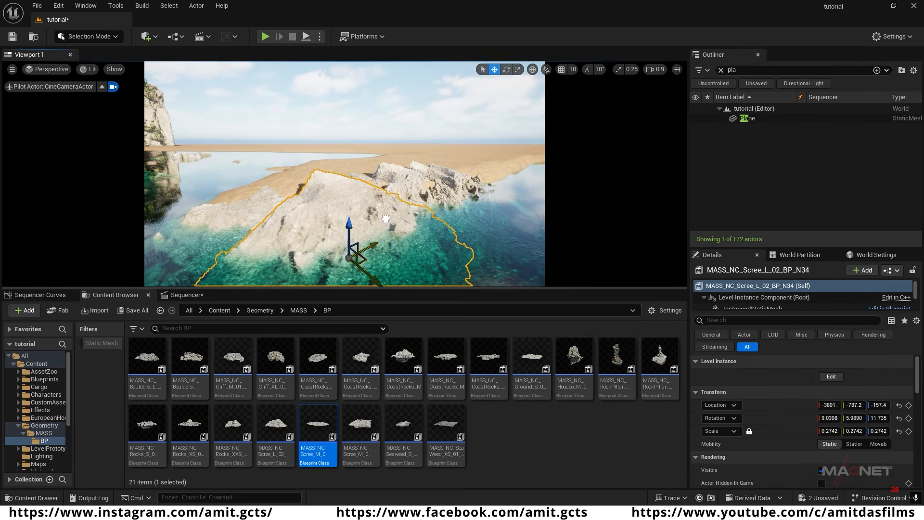
Move the last scree to the shore's tip at about X -4303, Y -1222, tilt it to about -8°, and lower it to Z -192.
right_drag(363, 230, 305, 255)
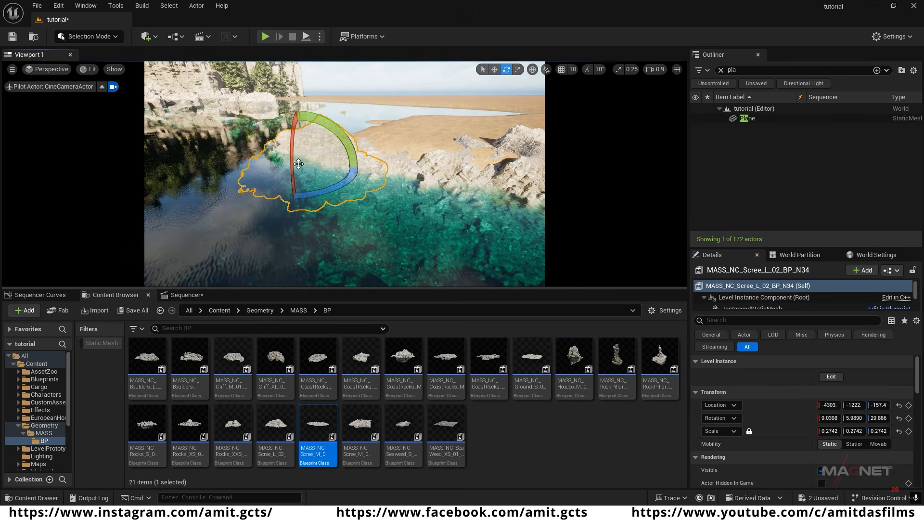
drag(294, 166, 295, 150)
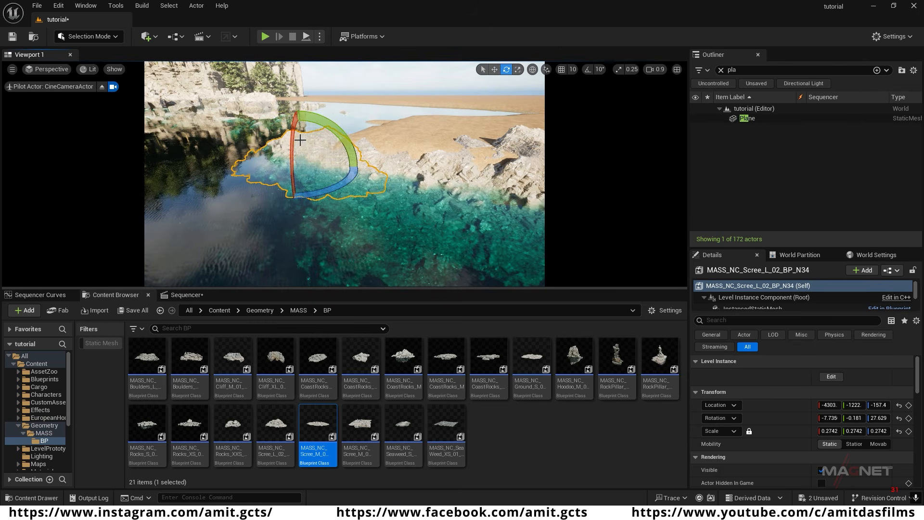
key(w)
right_drag(395, 228, 315, 191)
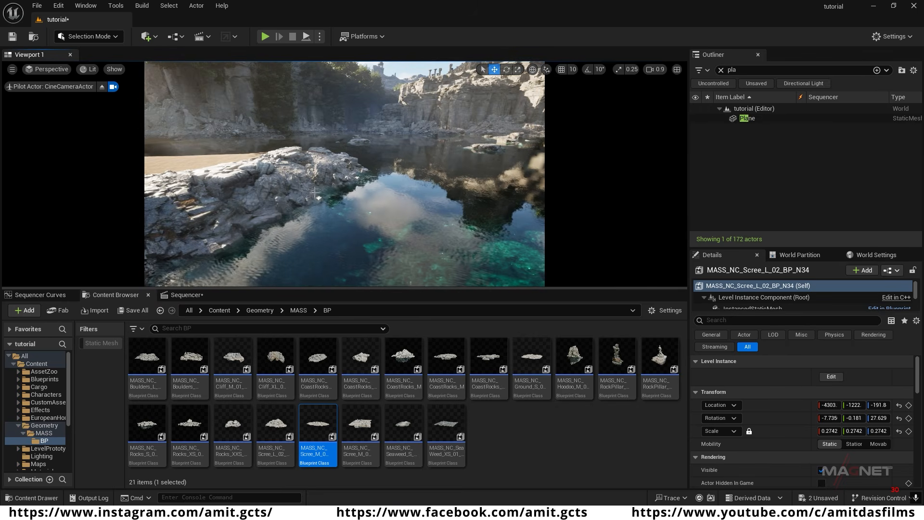
Copy the MASS_NC_Cliff_M_01 from the rocky shore onto the sandy shore at about X -3272, Y -1140, Z -186, rotated to about 197°.
click(216, 222)
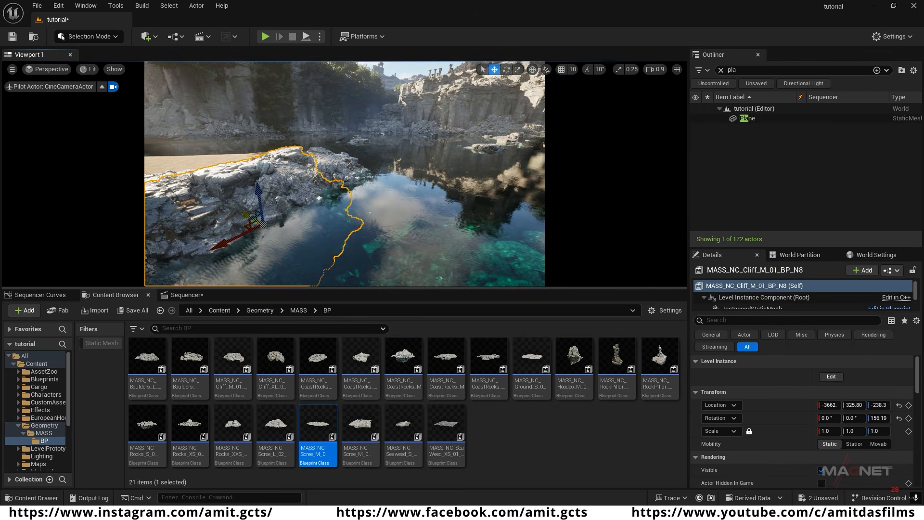
mouse_move(322, 221)
right_down()
mouse_move(366, 232)
mouse_move(331, 210)
right_up()
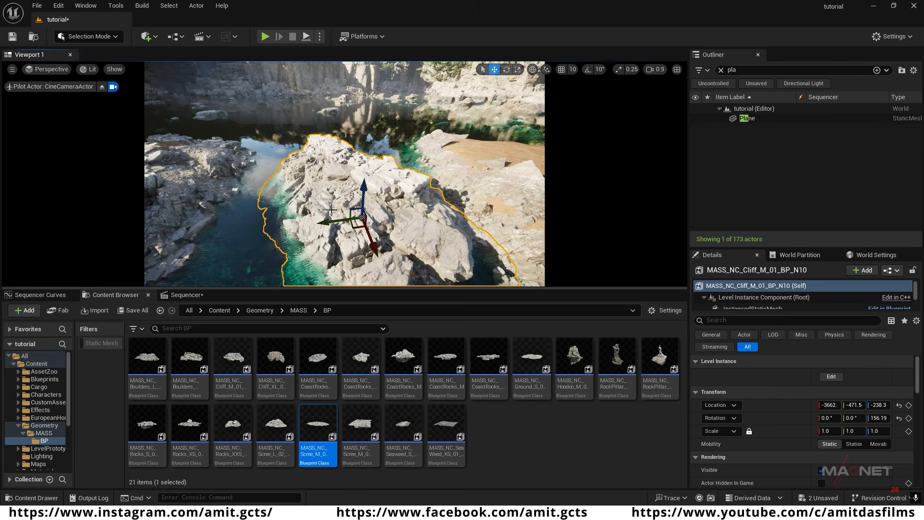
alt+drag(337, 221, 486, 239)
key(e)
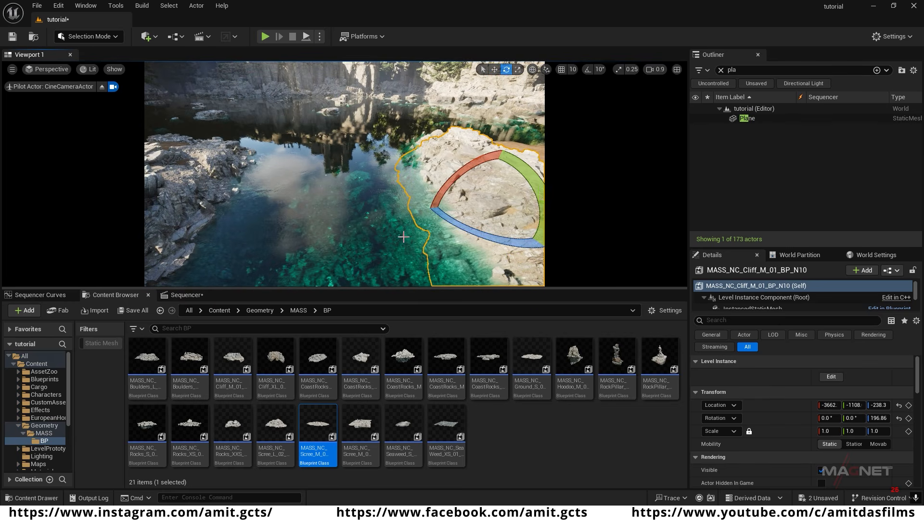
right_drag(404, 237, 374, 228)
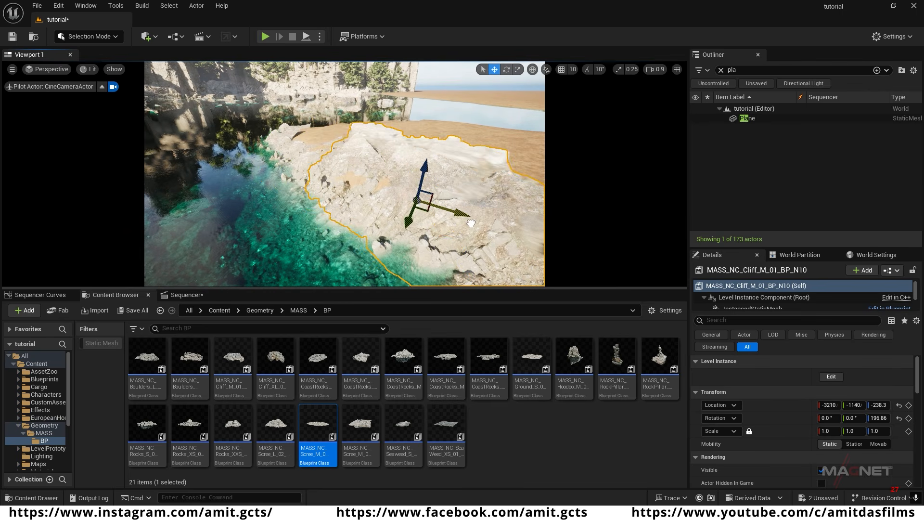
right_drag(437, 192, 442, 193)
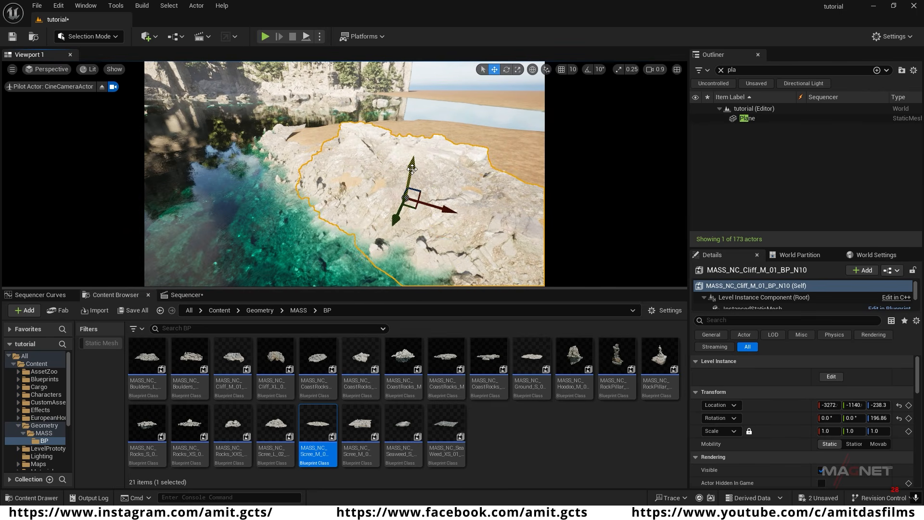
drag(412, 152, 407, 152)
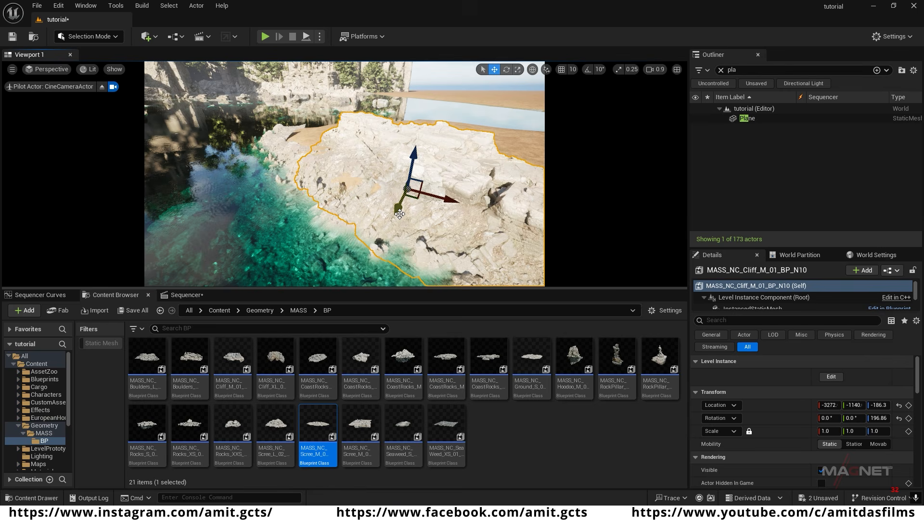
Copy the MASS_NC_Cliff_M_01 farther along the rocky shore to about X -3891, Y -1296, Z -186, rotated to about 197°.
drag(419, 184, 403, 161)
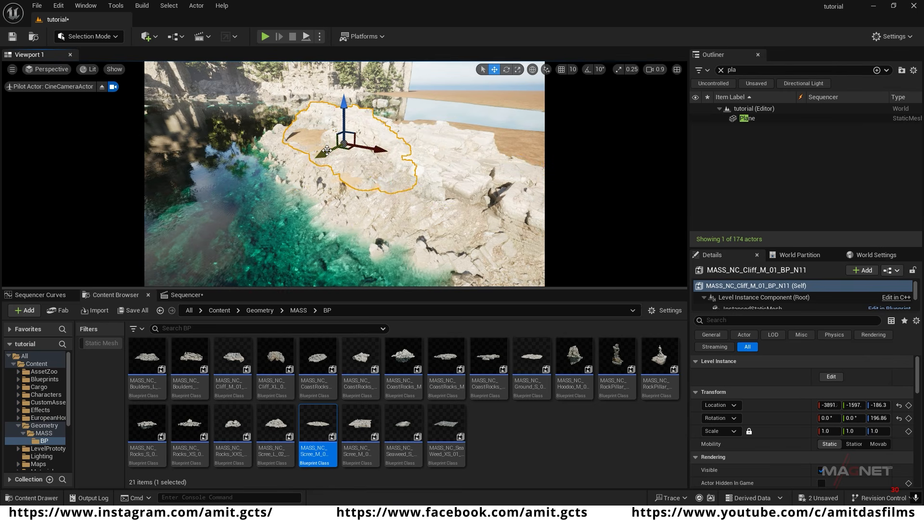
mouse_move(323, 192)
right_down()
mouse_move(284, 178)
mouse_move(333, 185)
mouse_move(331, 208)
right_up()
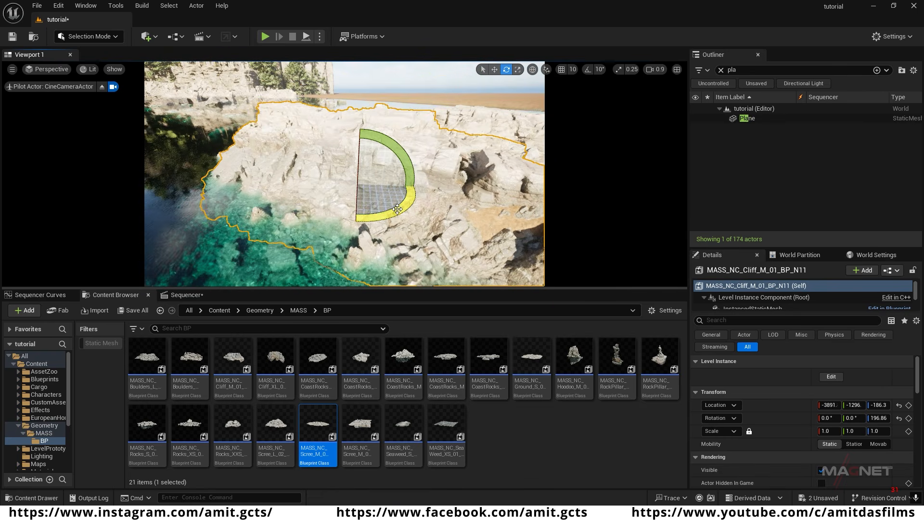
drag(398, 209, 406, 212)
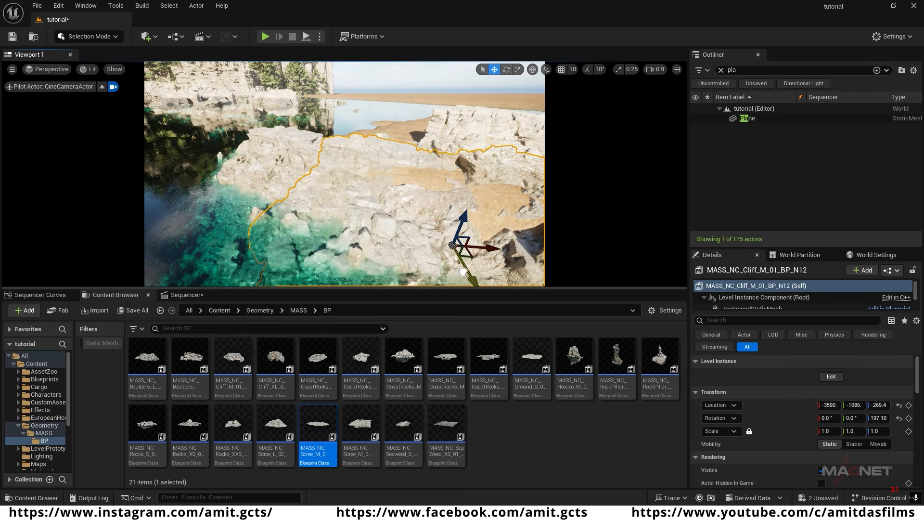
Place another cliff copy at the shore's water edge at about X -3590, Y -1153, Z -247, rotated to about 96°.
right_drag(408, 277, 418, 295)
drag(388, 217, 462, 243)
right_drag(389, 217, 457, 235)
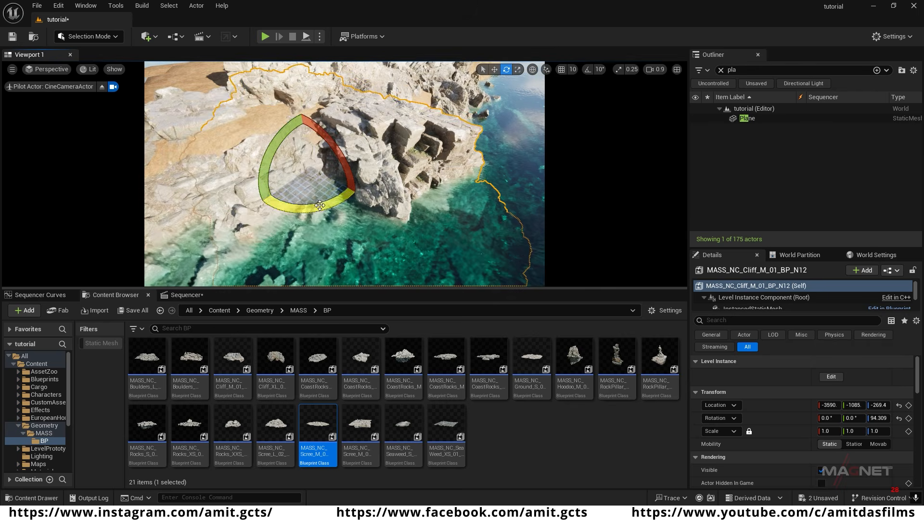
mouse_move(308, 207)
mouse_down()
mouse_move(445, 212)
mouse_move(298, 207)
mouse_move(311, 208)
mouse_up()
drag(337, 178, 320, 170)
drag(288, 124, 282, 115)
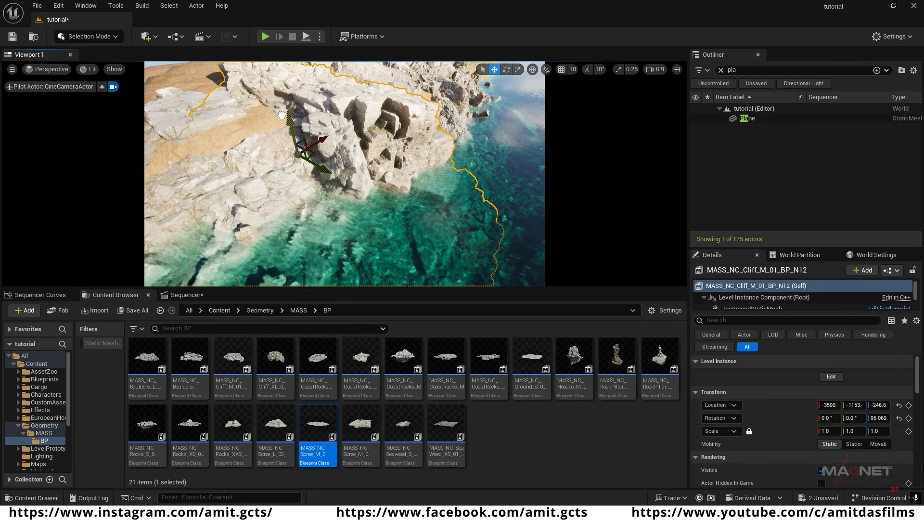
Copy that cliff to about X -3690, raise it to Z -172, rotate it to about -85°, and scale it to about 0.76.
scroll(306, 182, down, 5)
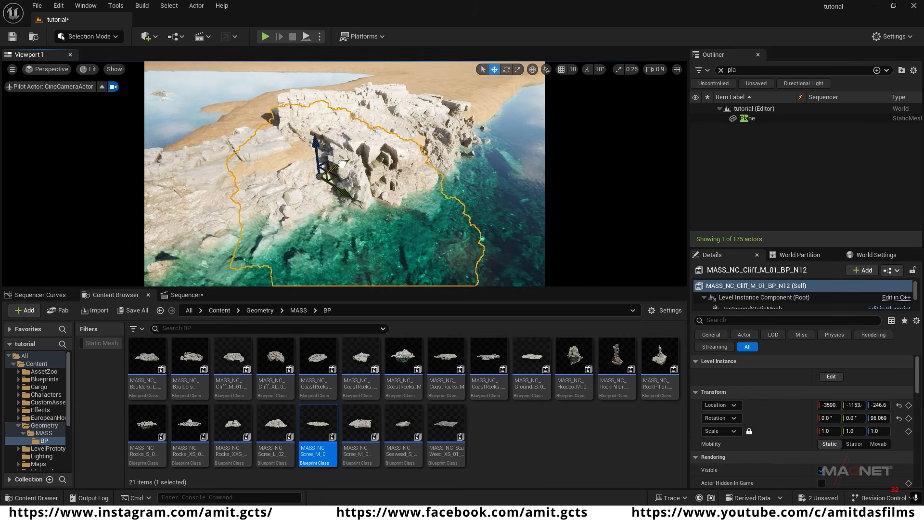
drag(259, 195, 307, 173)
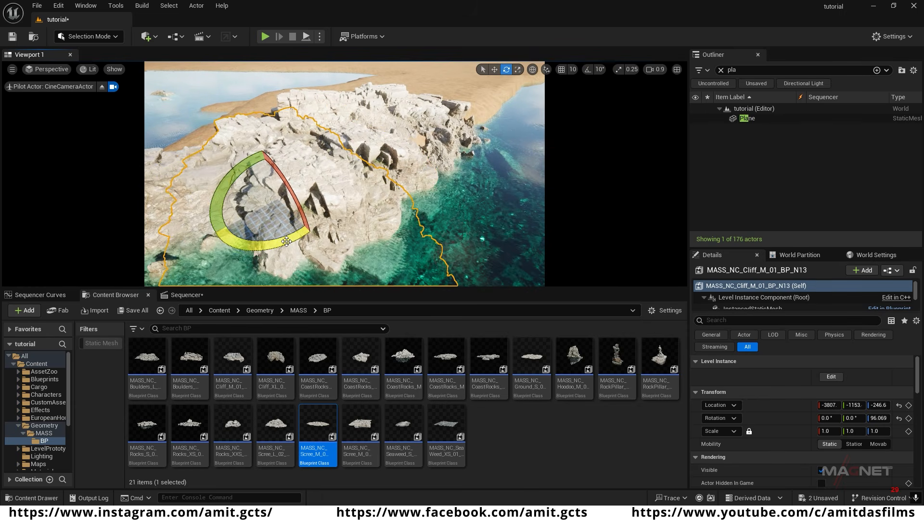
drag(287, 242, 193, 246)
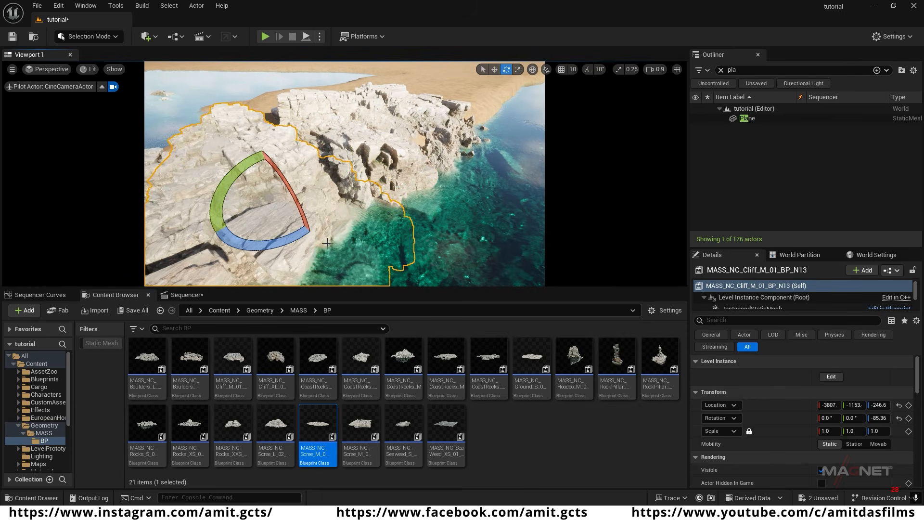
right_drag(327, 243, 289, 248)
key(r)
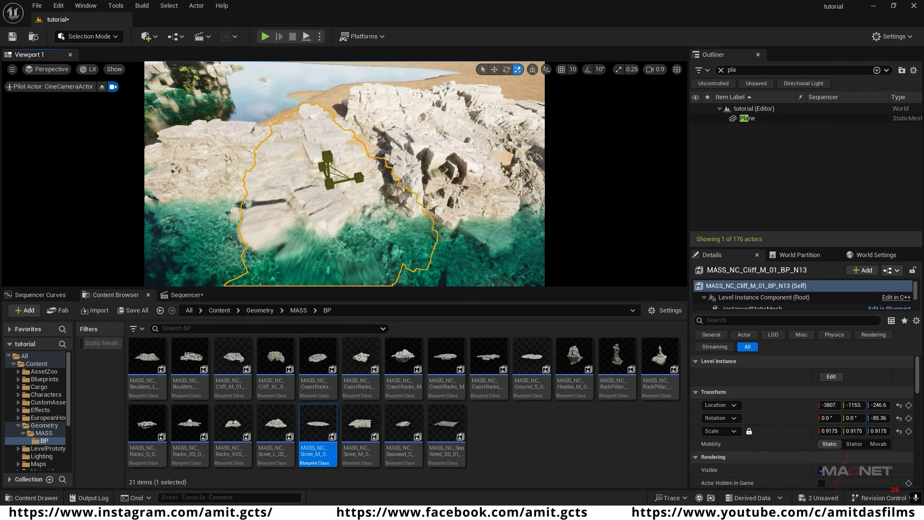
key(w)
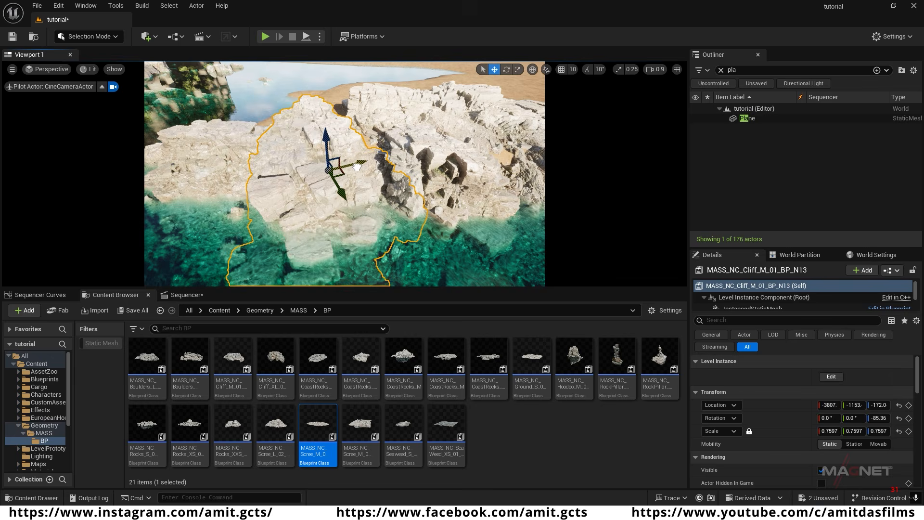
drag(357, 167, 383, 158)
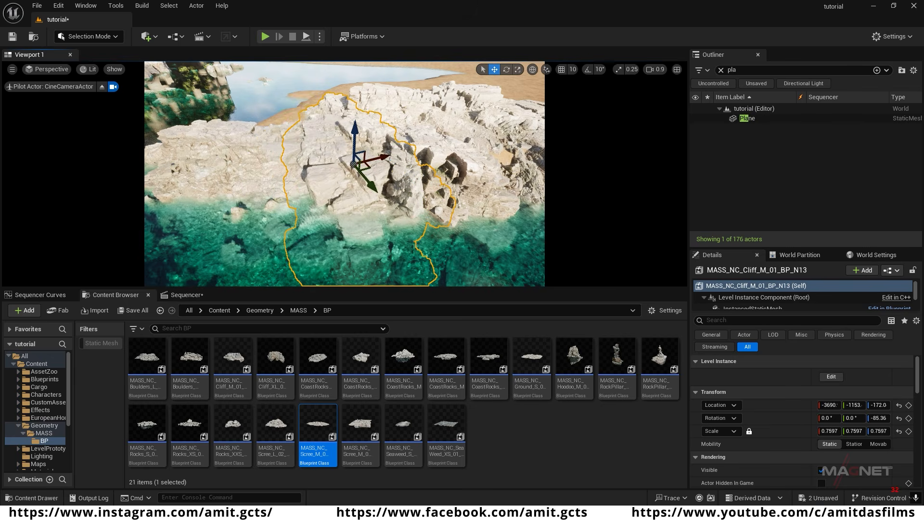
right_drag(383, 159, 301, 144)
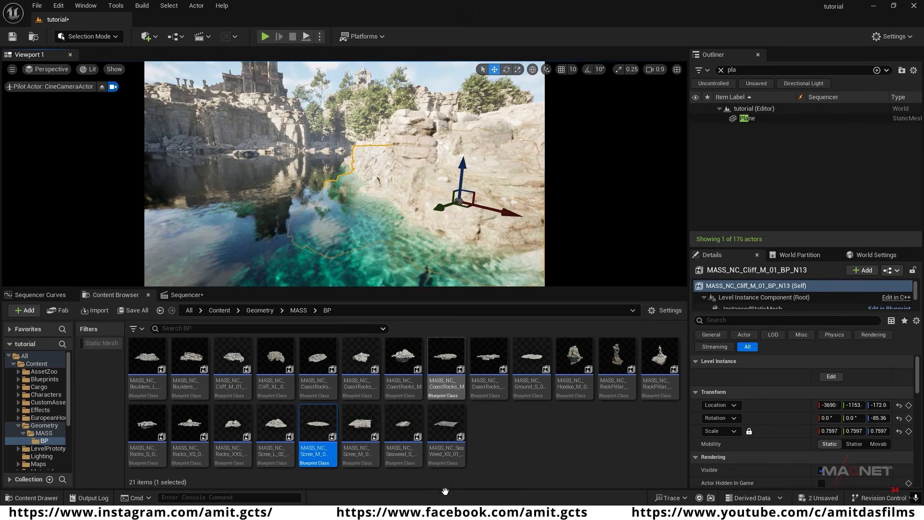
Inspect the MASS_NC_Scree_M_01 blueprint's rock material and its parent material M_MS_CustomGeneral.
scroll(756, 458, down, 2)
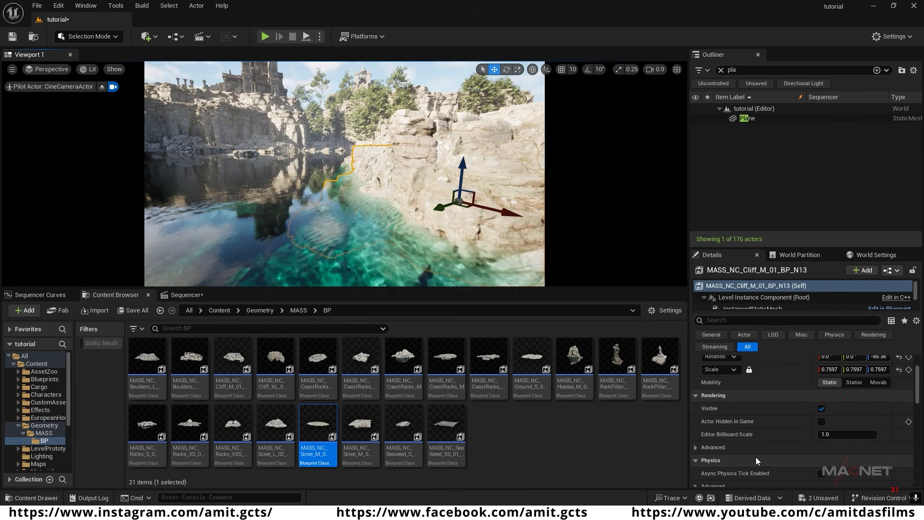
double_click(324, 424)
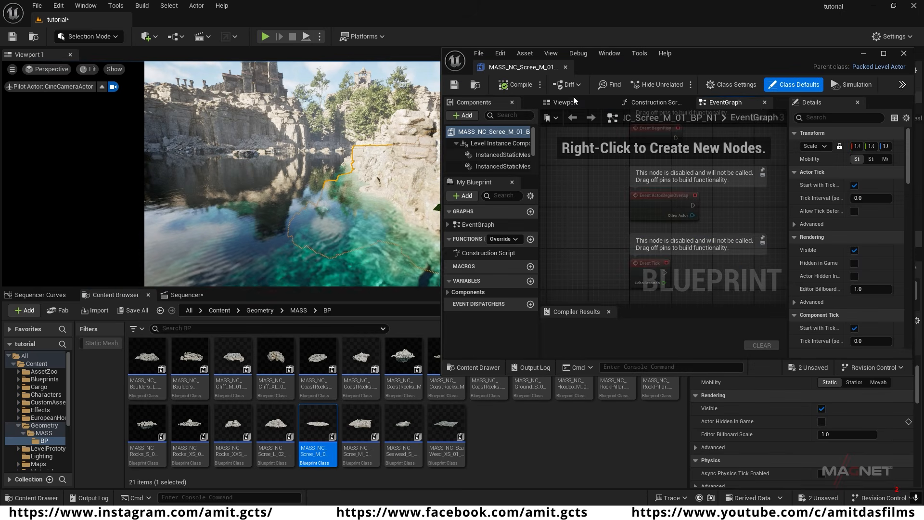
click(566, 102)
click(627, 221)
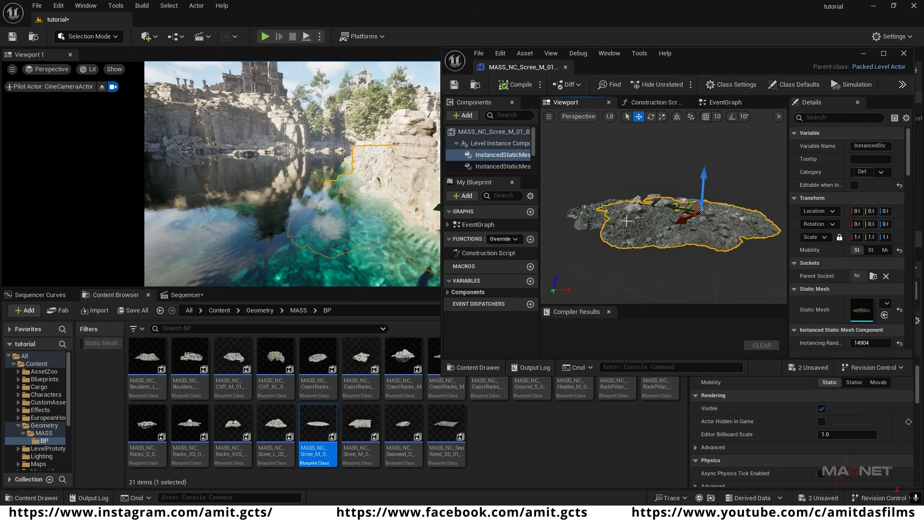
scroll(862, 336, down, 2)
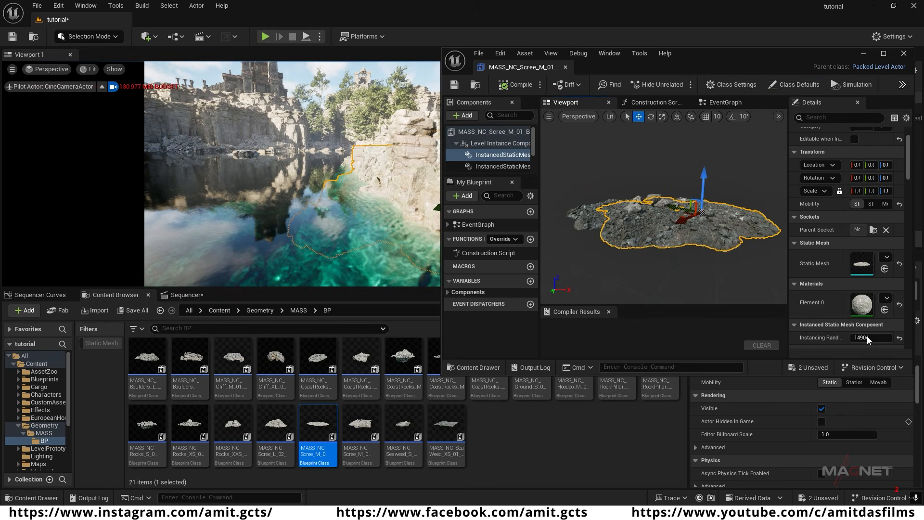
double_click(869, 307)
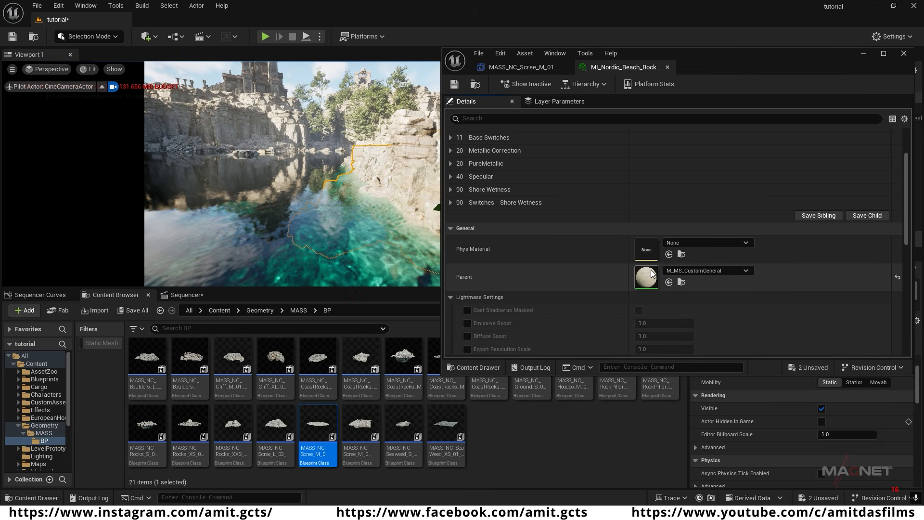
double_click(651, 273)
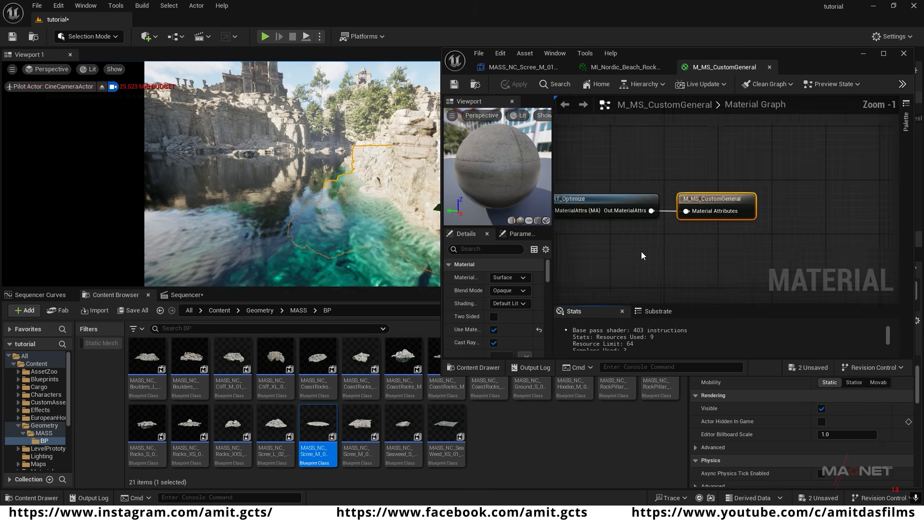
scroll(641, 251, down, 3)
click(905, 58)
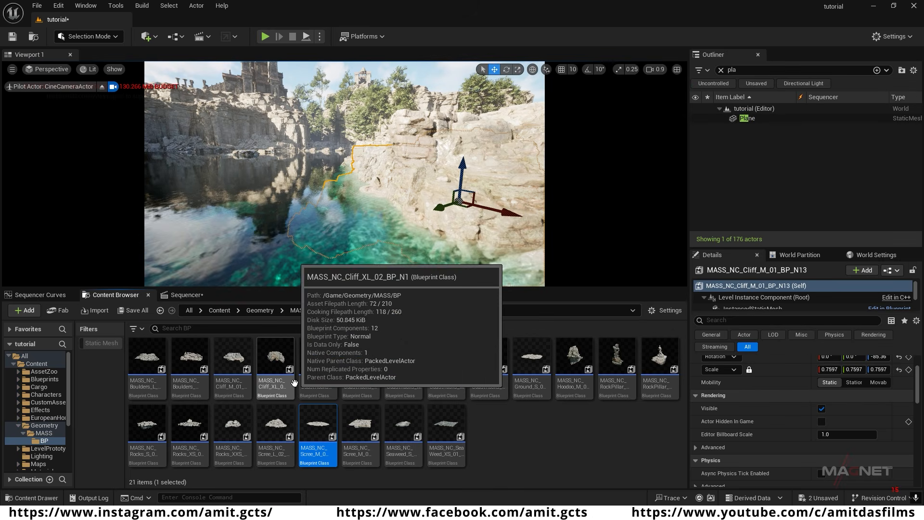
Raise the cliff copy at X -3590, Y -1153 to about Z -234 and check the lake composition.
click(408, 130)
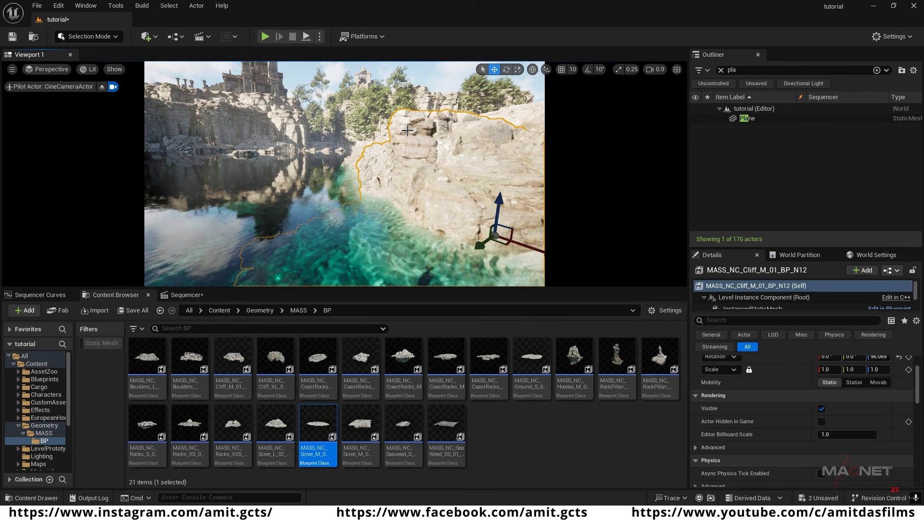
scroll(809, 421, up, 2)
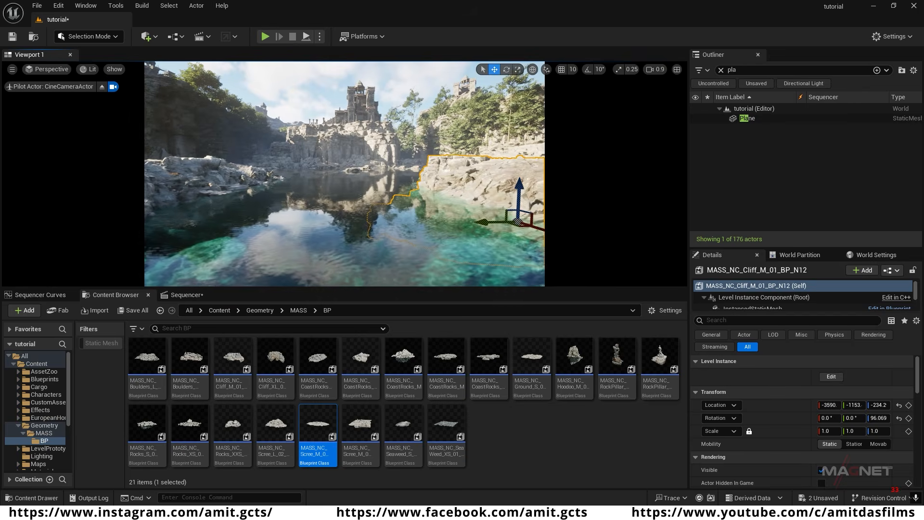
right_drag(507, 169, 481, 170)
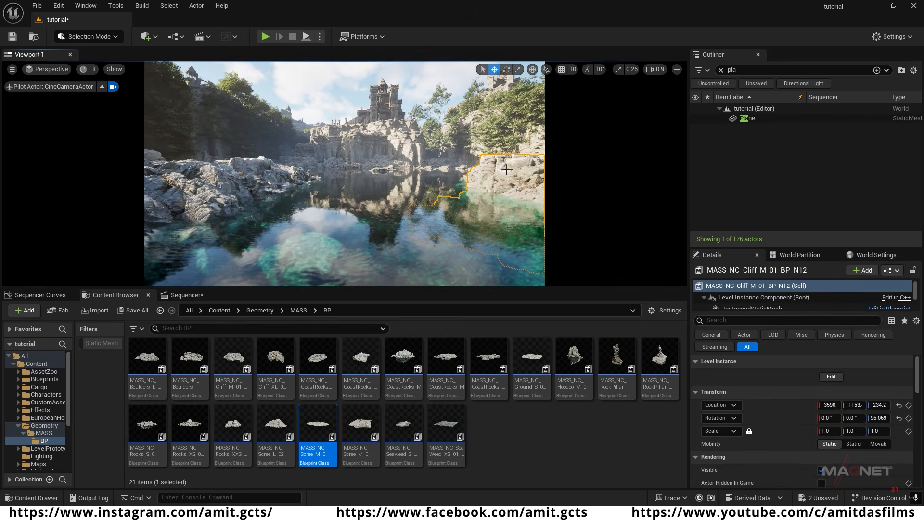
right_drag(340, 235, 364, 222)
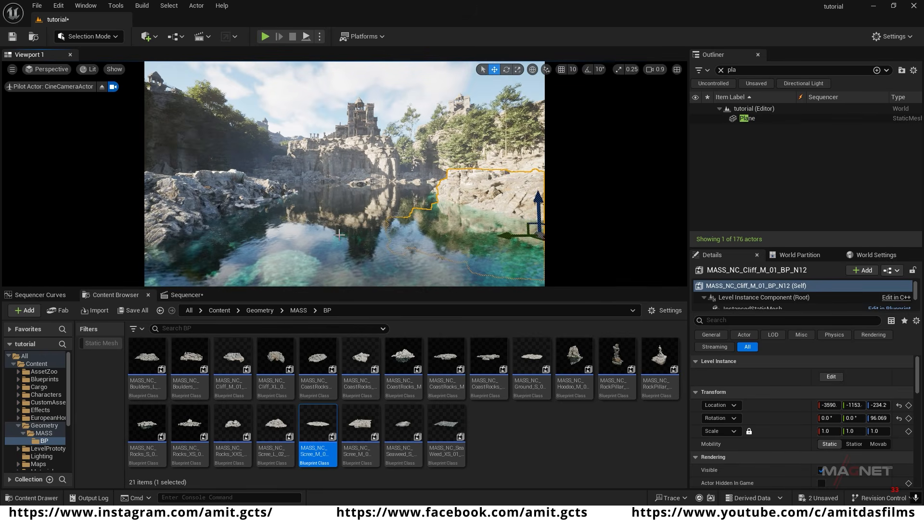
Place SM_EuropeanHornbeam_Forest_03_PP from the EuropeanHornbeam static meshes on the rocky outcrop at about X -3876, Y 339, Z 61.
click(59, 418)
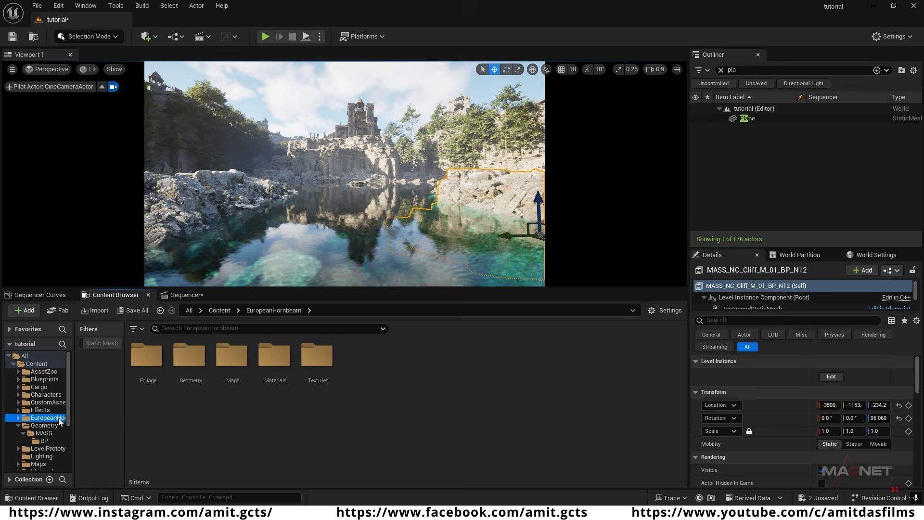
click(105, 342)
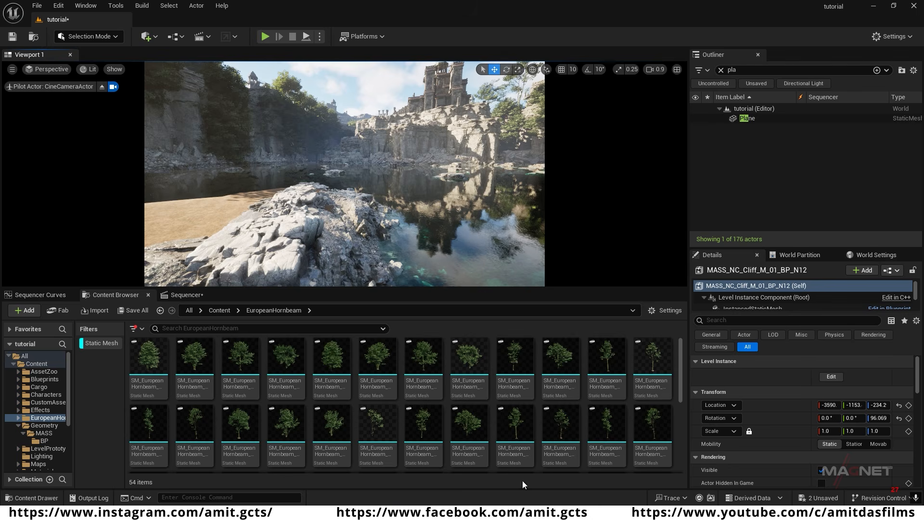
mouse_move(519, 441)
drag(520, 440, 327, 189)
right_drag(348, 169, 332, 140)
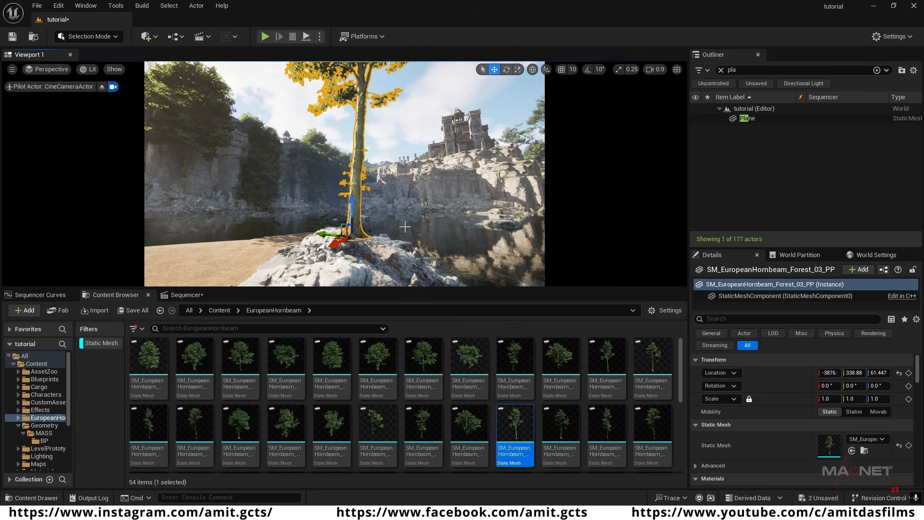
Scale the hornbeam on the outcrop to about 4.36, shift it to about Y 498, and sink it to Z -93.
right_drag(405, 227, 389, 245)
key(r)
drag(369, 211, 382, 185)
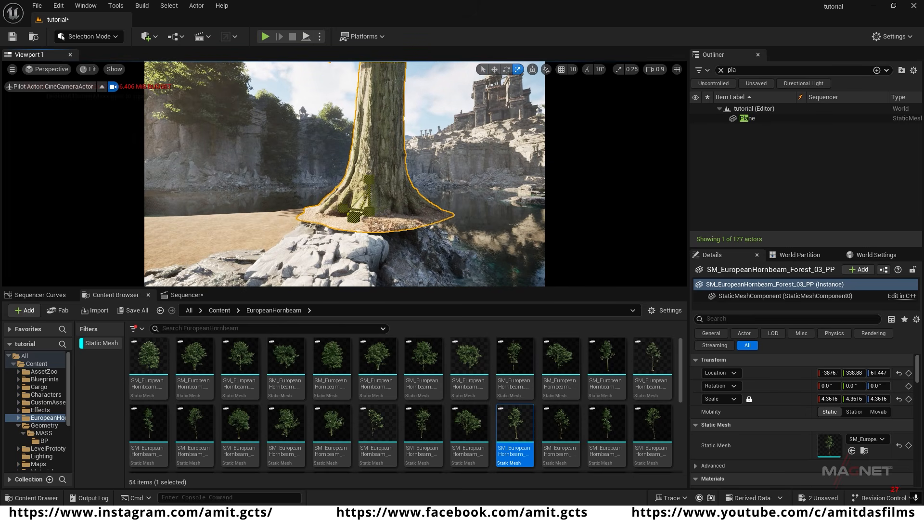
mouse_move(343, 220)
right_down()
mouse_move(361, 212)
mouse_move(343, 219)
right_up()
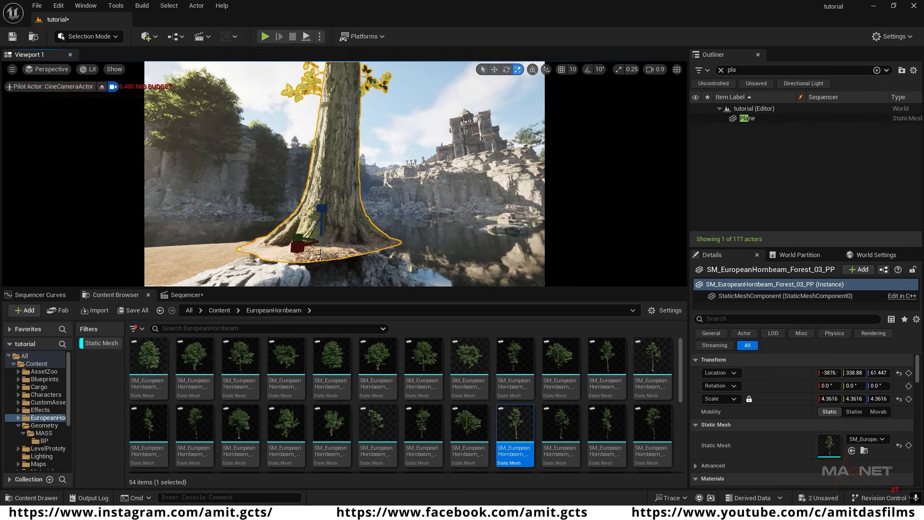
key(w)
mouse_move(299, 236)
mouse_down()
mouse_move(270, 231)
mouse_move(288, 215)
mouse_move(282, 240)
mouse_up()
click(409, 142)
mouse_move(409, 143)
right_down()
mouse_move(393, 122)
mouse_move(408, 129)
right_up()
mouse_move(335, 147)
right_down()
mouse_move(357, 152)
mouse_move(335, 147)
right_up()
key(s)
mouse_move(195, 168)
right_down()
mouse_move(221, 180)
mouse_move(195, 168)
right_up()
click(215, 140)
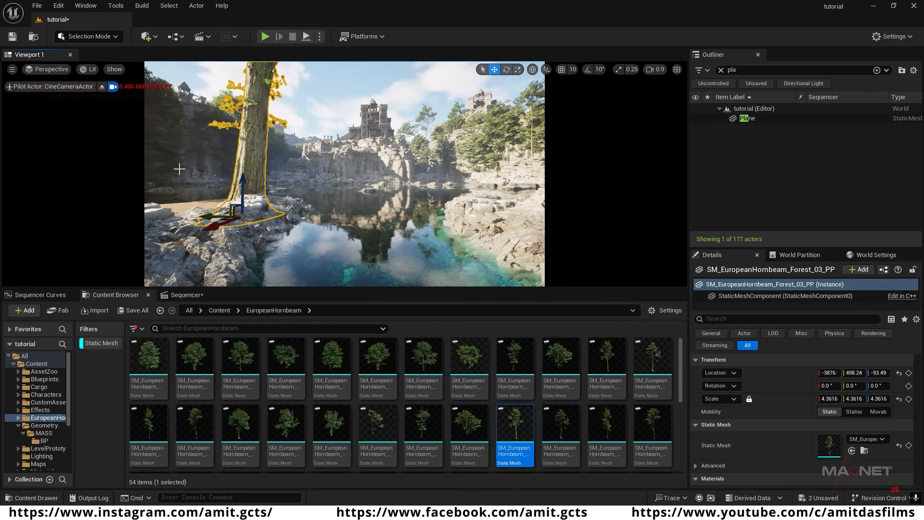
Copy the large hornbeam onto the opposite rocky shore at about X -3742, Y -1131, rotated to about -38°.
alt+drag(209, 216, 455, 219)
right_drag(333, 257, 373, 262)
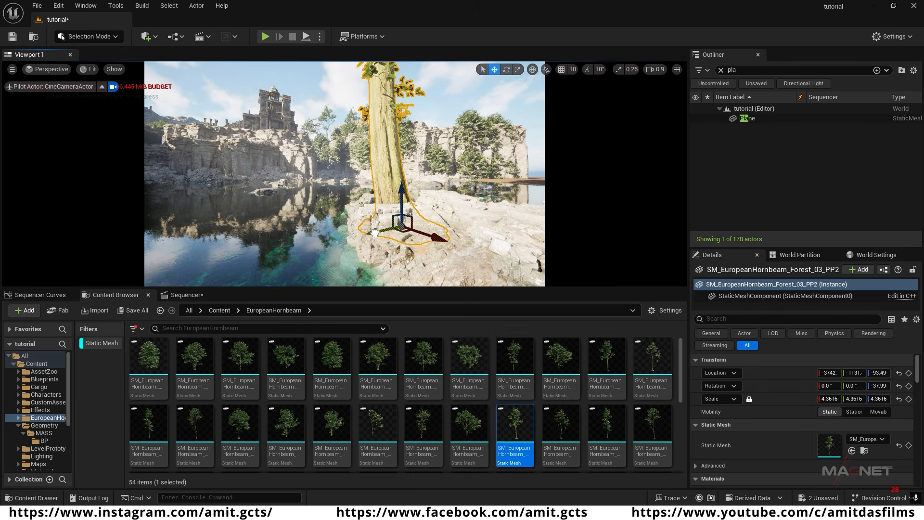
Copy the original large hornbeam on the outcrop, shrink the copy into a slimmer tree, and stand it beside the large trunk.
right_drag(310, 228, 248, 217)
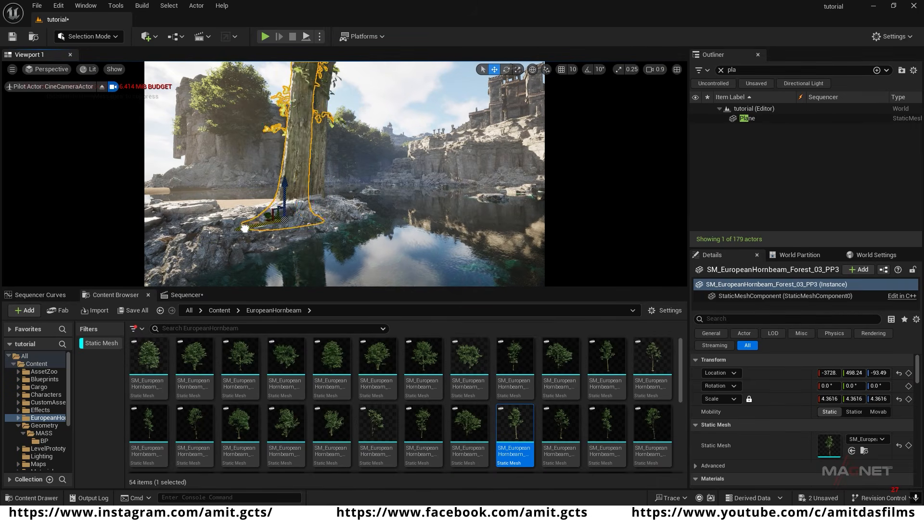
drag(244, 229, 162, 243)
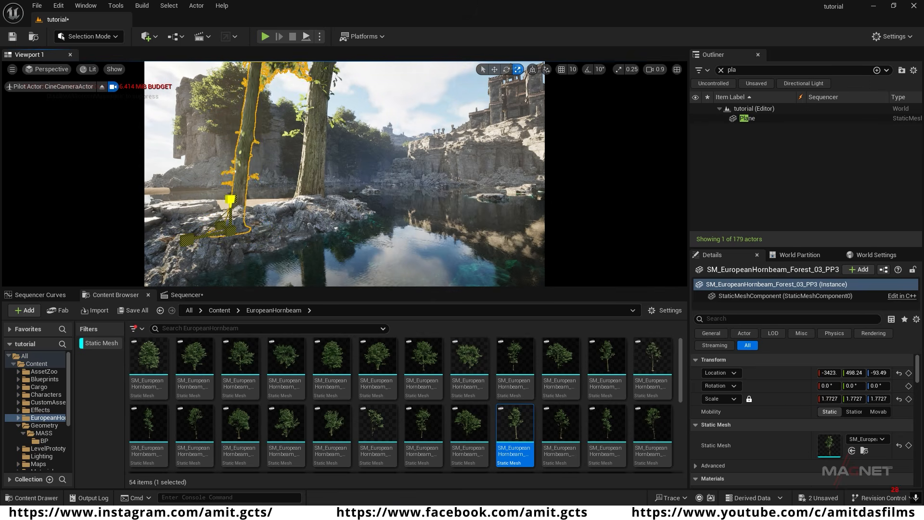
drag(252, 245, 281, 240)
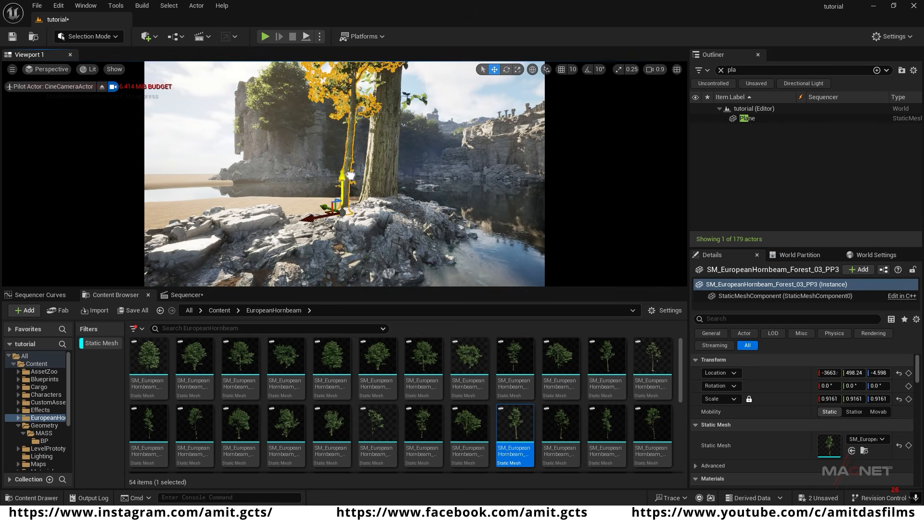
drag(351, 175, 351, 177)
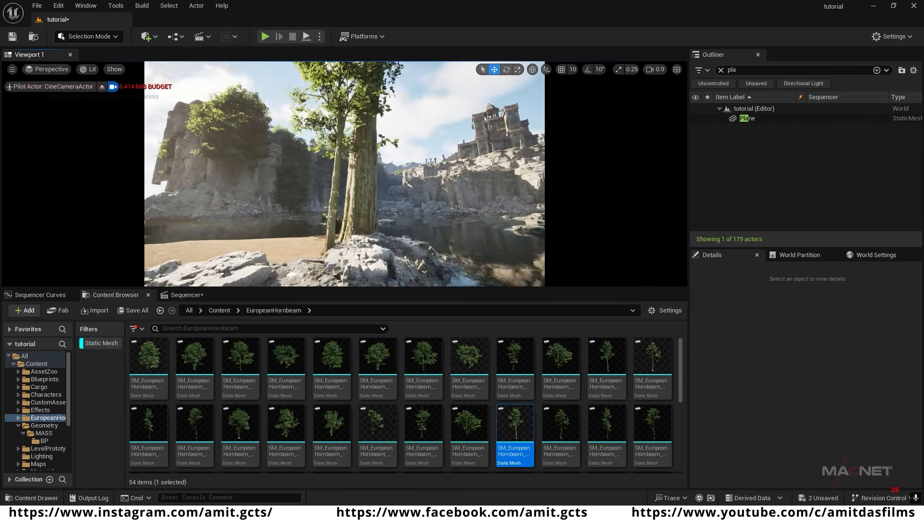
Copy the slim hornbeam onto the sand at about X -3663, Y 730, Z -32, rotated to about 121°, and add another hornbeam variant nearby.
alt+drag(303, 226, 276, 215)
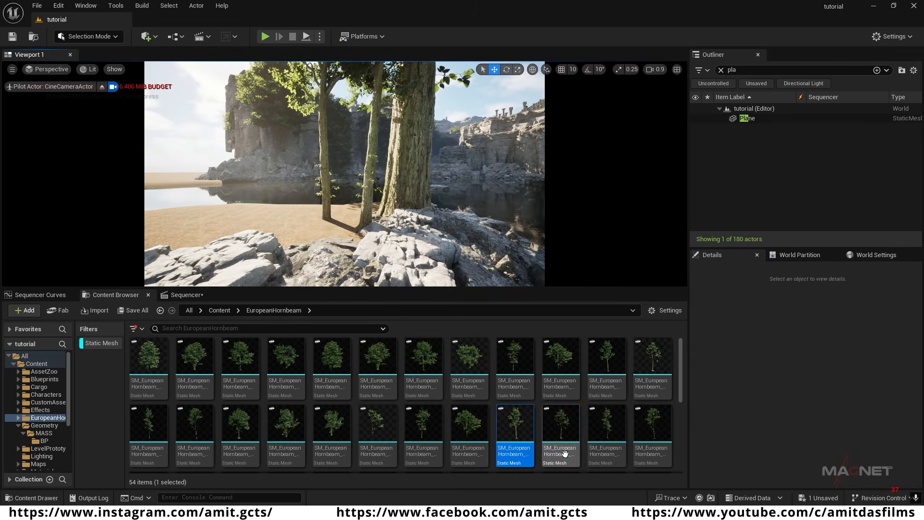
click(561, 424)
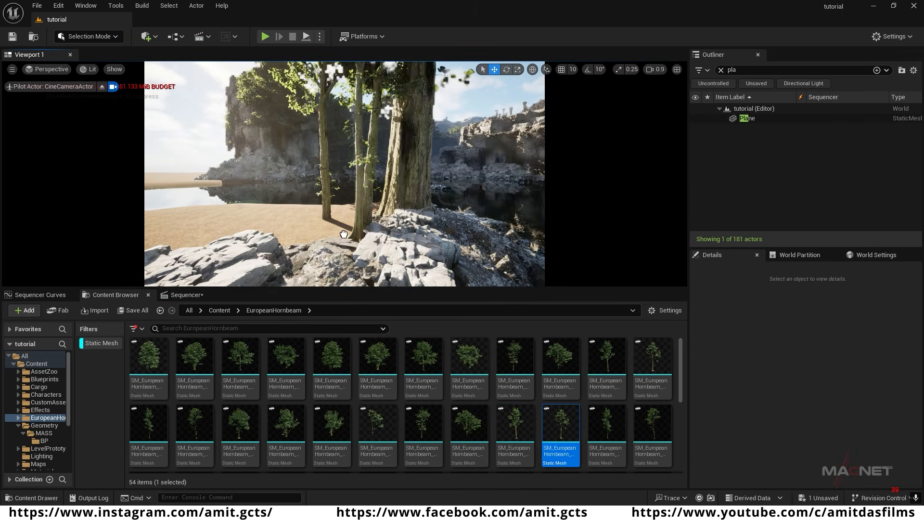
Add the Forest_04 hornbeam to the outcrop at a scale of about 0.55 and another slim hornbeam variant near the large trunk.
drag(561, 424, 303, 269)
right_drag(303, 269, 305, 290)
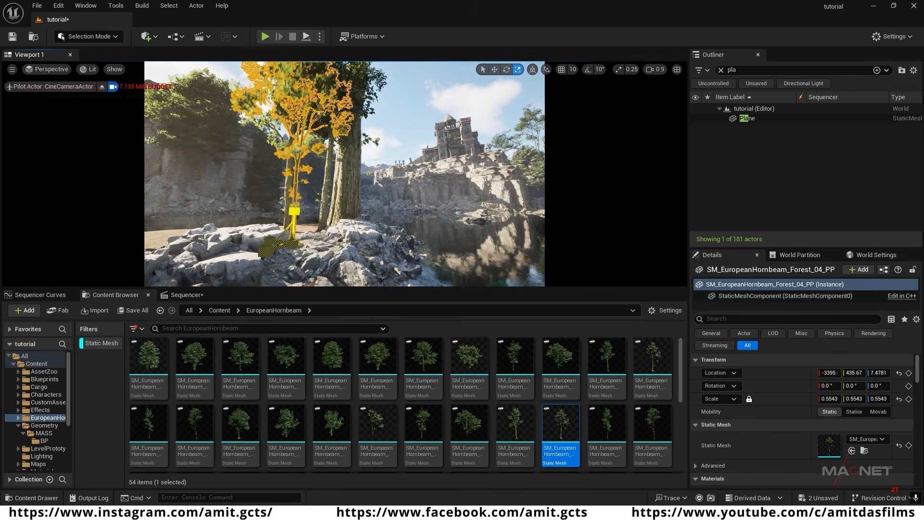
key(Escape)
right_drag(308, 231, 255, 231)
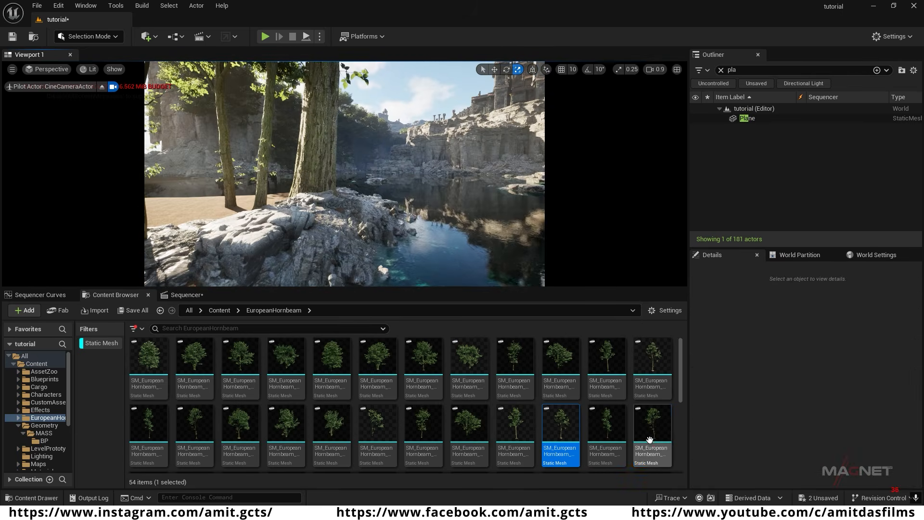
drag(650, 438, 339, 210)
key(Escape)
key(w)
right_drag(339, 209, 308, 227)
Place a Forest_01 hornbeam on the rocks at about X -4201, Y 405, Z -59, rotated to about -111°.
drag(424, 426, 369, 201)
right_drag(369, 202, 364, 161)
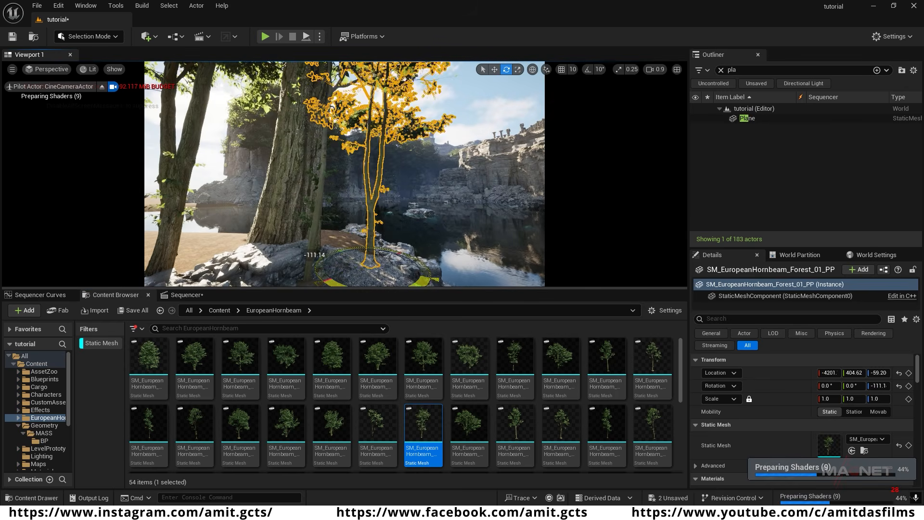
key(Escape)
key(e)
right_drag(379, 274, 448, 269)
Add a second Forest_01 hornbeam on the opposite shore at about Y -1265, in front of the large trunk.
drag(424, 426, 440, 241)
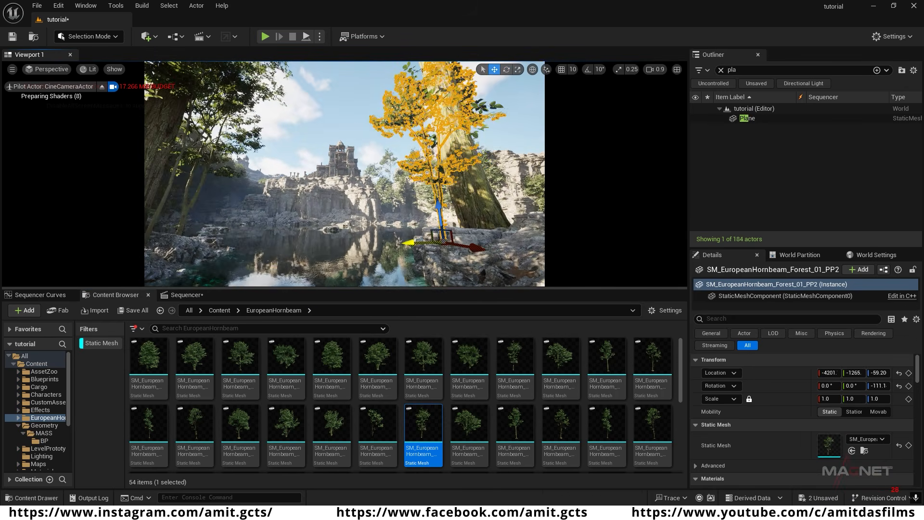
right_drag(441, 240, 496, 236)
click(481, 139)
right_drag(481, 138, 380, 142)
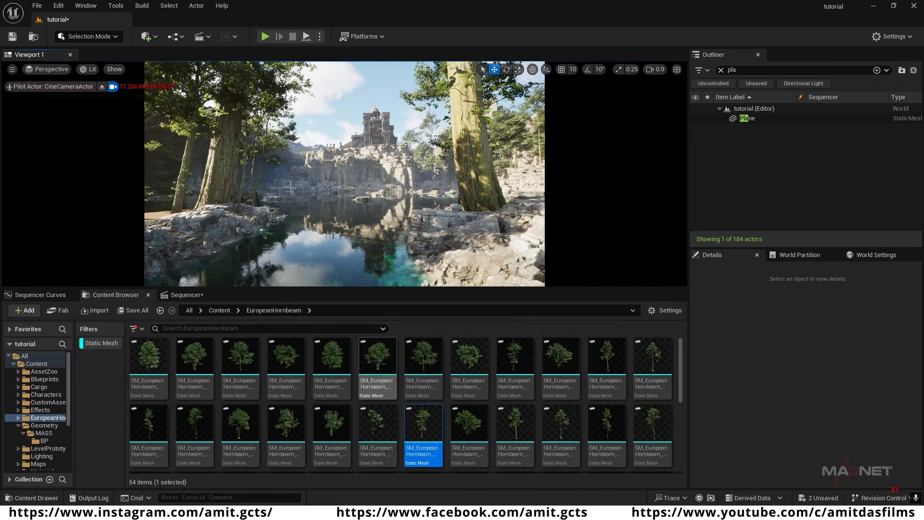
Add a Forest_06 hornbeam at scale 1.19, rotated about -116°, beside the opposite shore's large trunk, and a Forest_05 hornbeam at about X -3596, Y -887.
drag(378, 426, 374, 250)
drag(394, 222, 357, 223)
key(Escape)
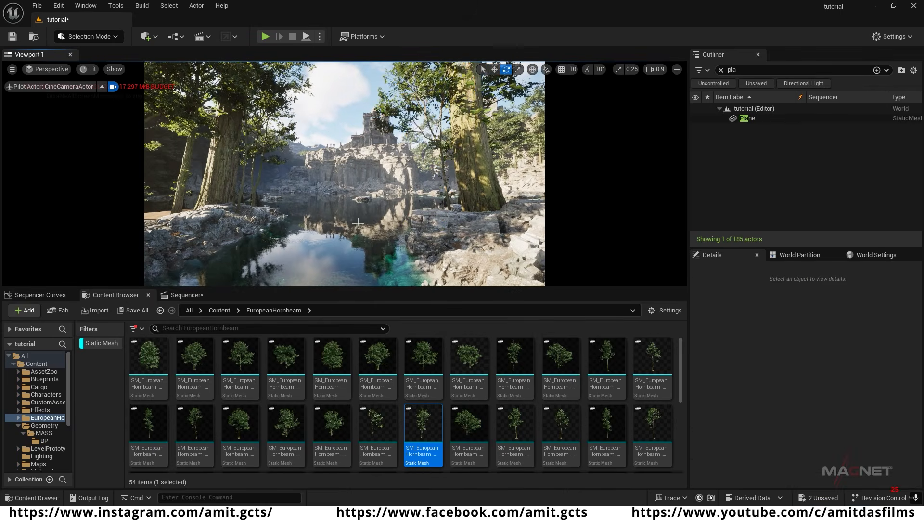
click(363, 246)
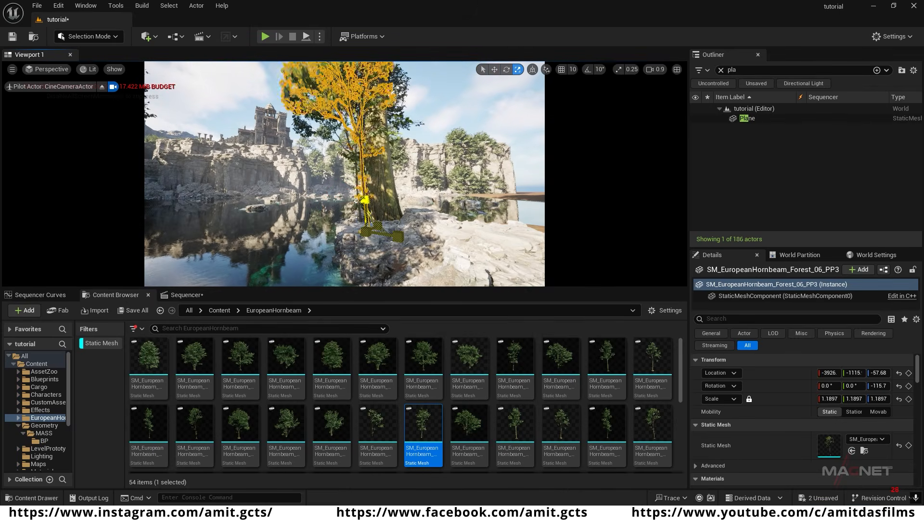
key(Escape)
right_drag(291, 114, 293, 149)
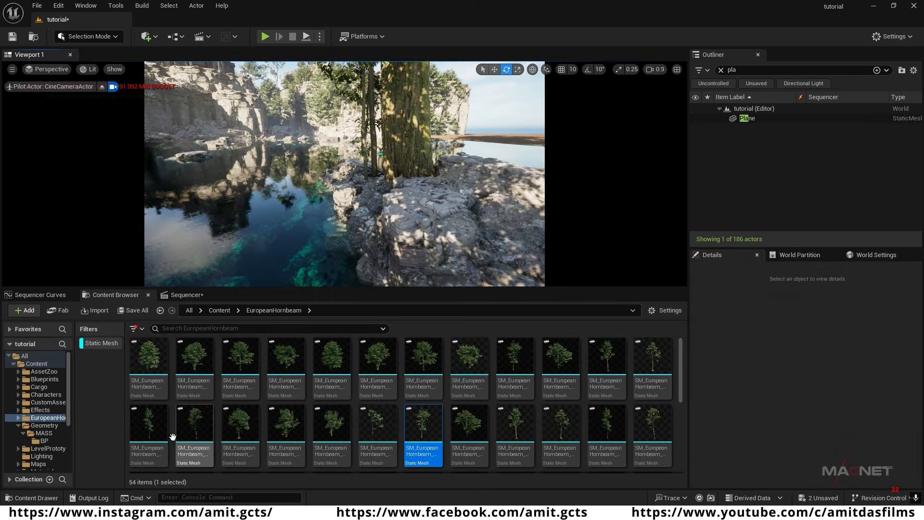
drag(150, 428, 432, 198)
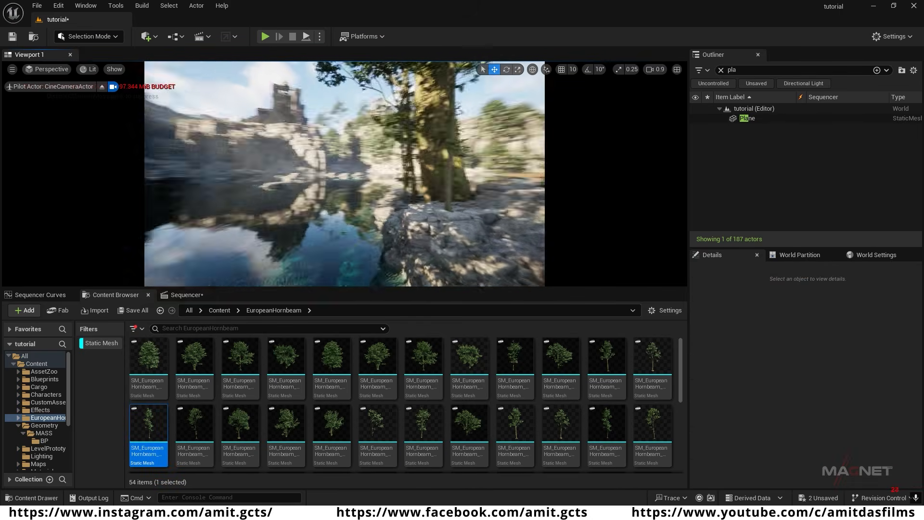
click(428, 195)
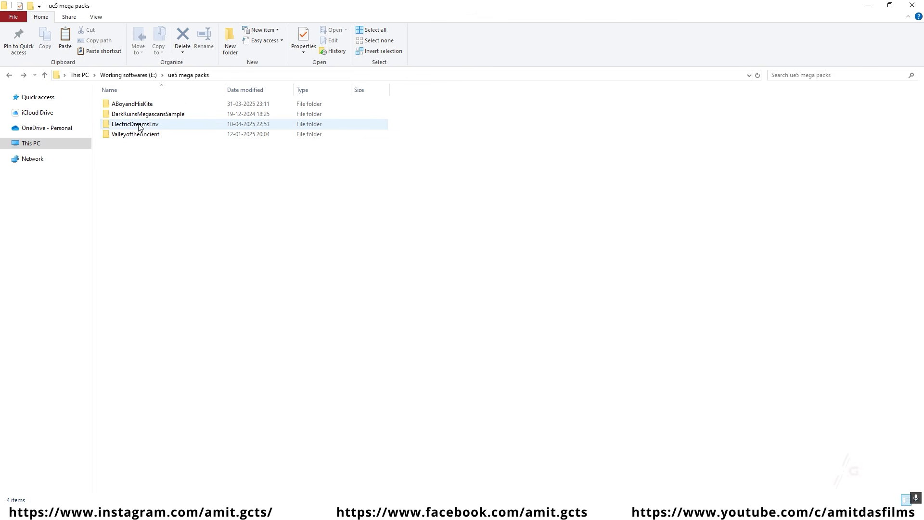
In File Explorer, copy everything in the ElectricDreamsEnv project's Content folder into the tutorial project's Content folder.
double_click(165, 126)
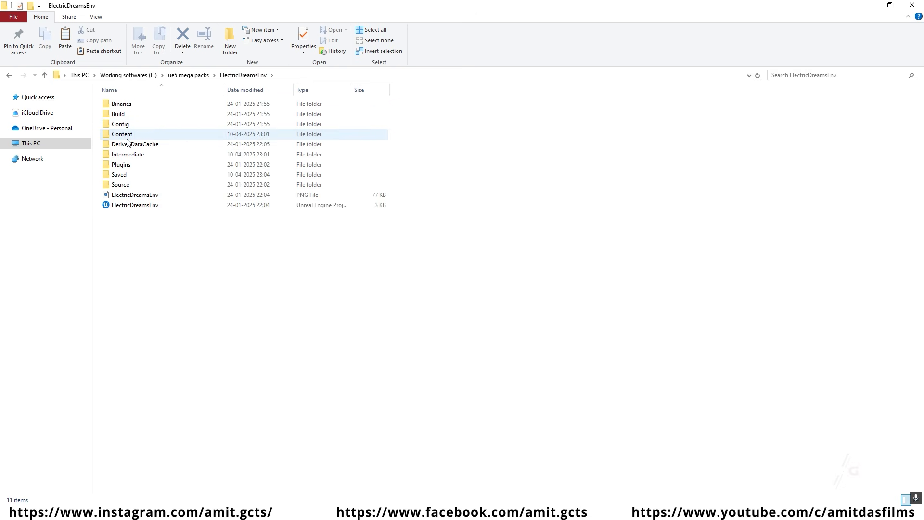
double_click(152, 137)
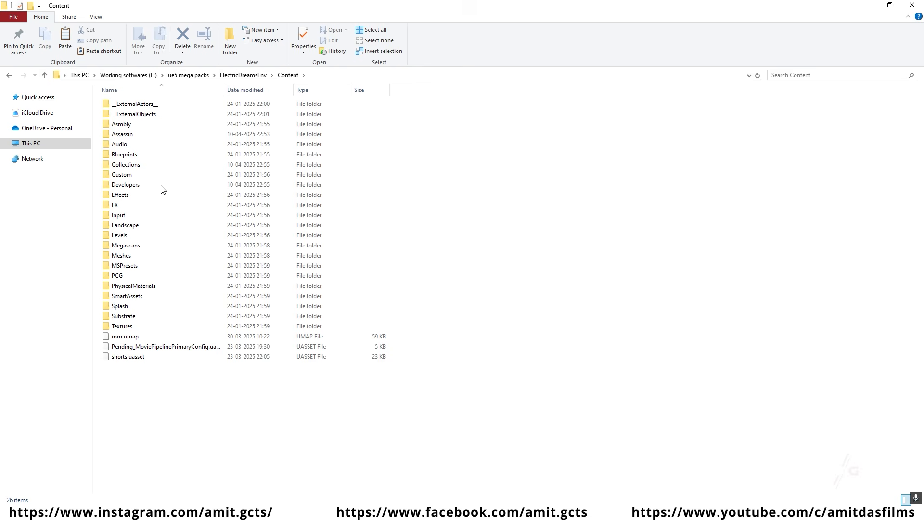
drag(159, 416, 164, 91)
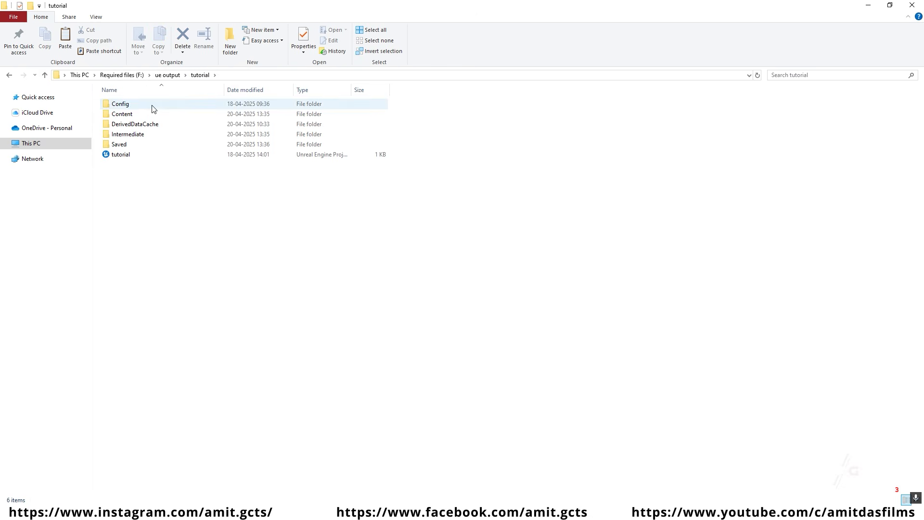
double_click(136, 116)
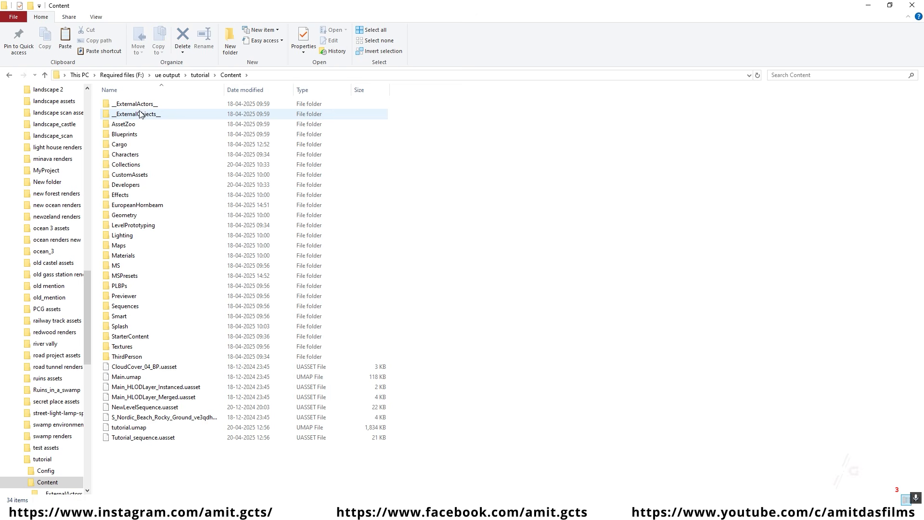
right_click(460, 203)
click(477, 269)
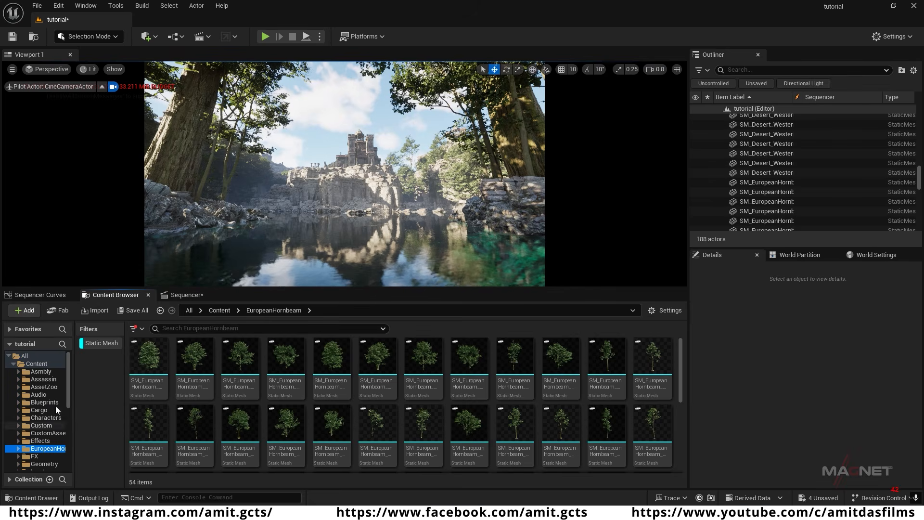
Remove the Static Mesh filter from the asset view and open the Custom/RootsTest folder under Content.
mouse_move(67, 368)
mouse_down()
mouse_move(67, 419)
mouse_move(69, 365)
mouse_up()
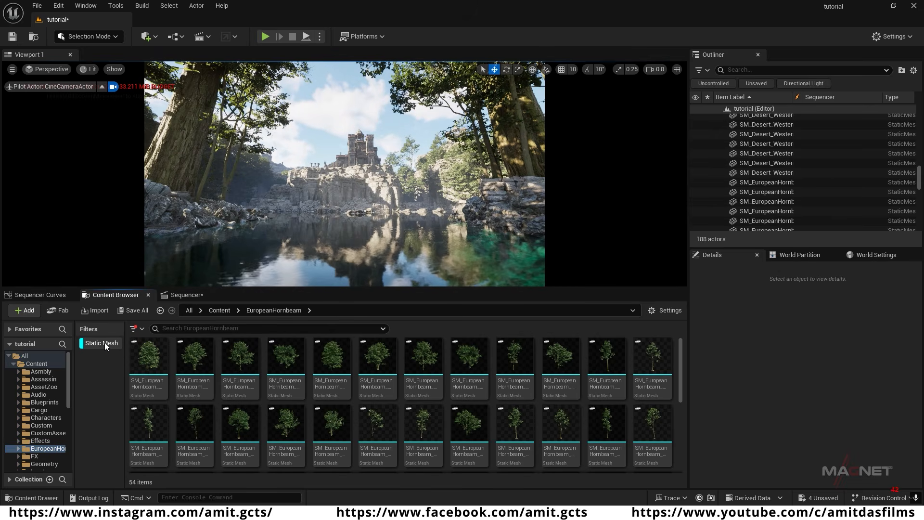
click(105, 343)
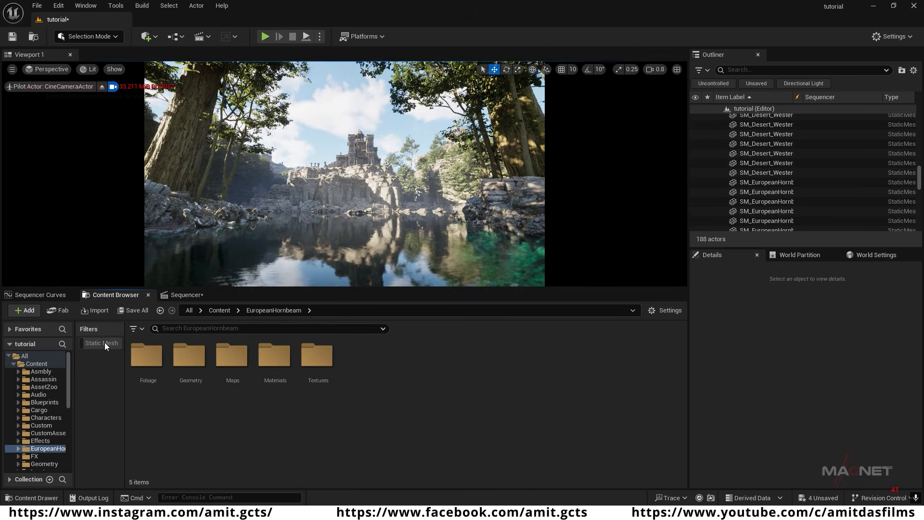
click(36, 364)
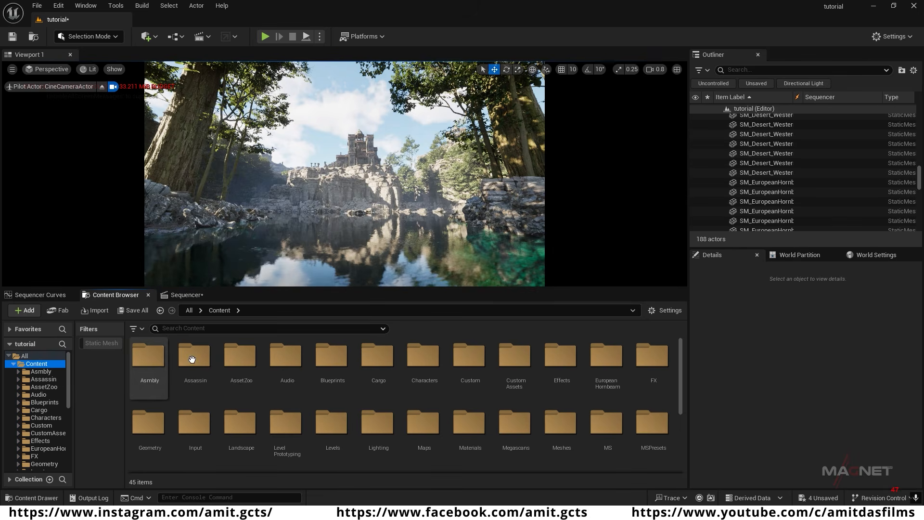
double_click(468, 356)
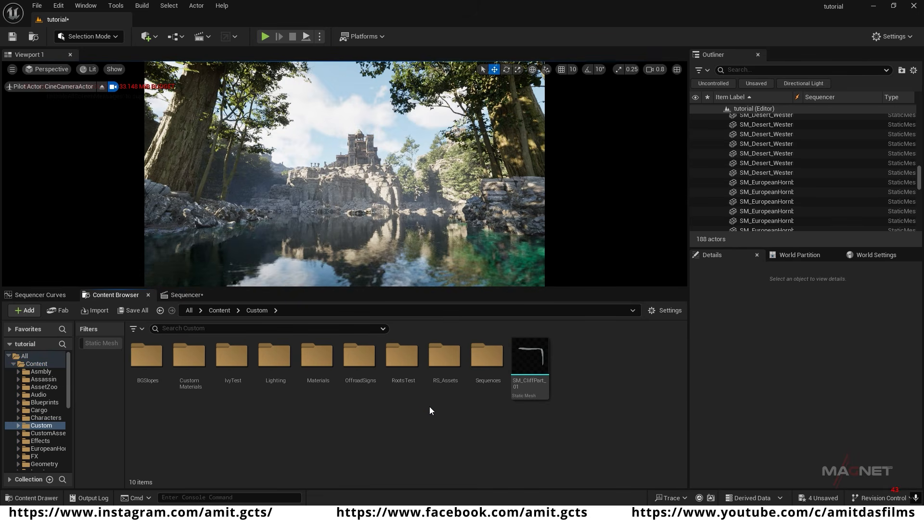
double_click(407, 356)
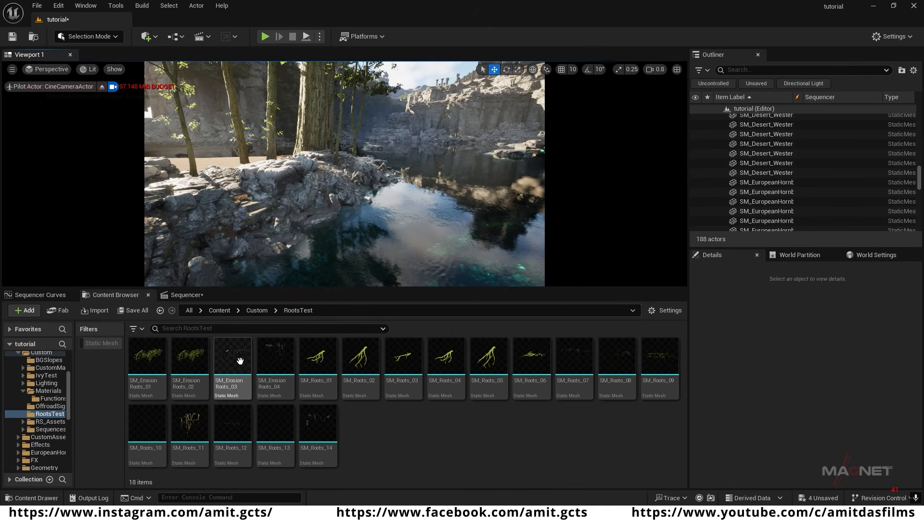
Place SM_ErosionRoots_03 at the rocky shore's edge near X -3783, Y 137, Z 0.6, rotated to about 14°, -16°, 48°.
drag(235, 360, 305, 237)
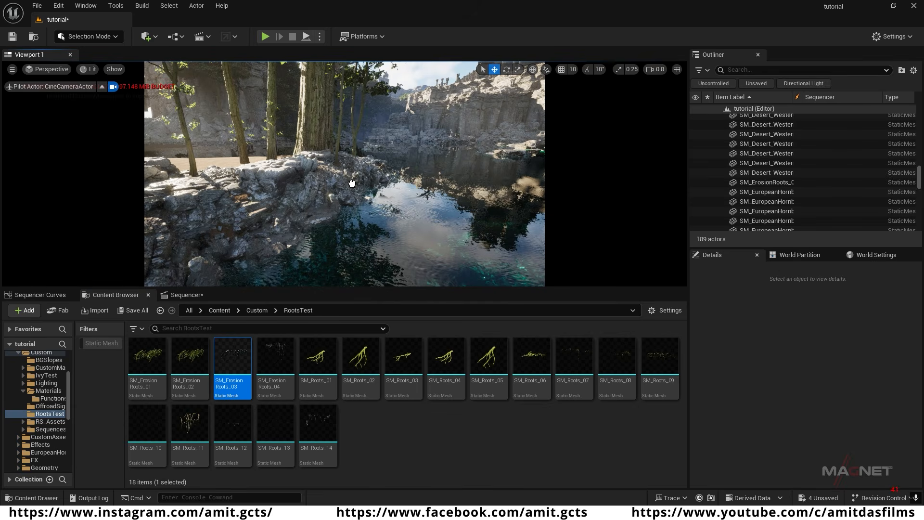
drag(352, 184, 352, 184)
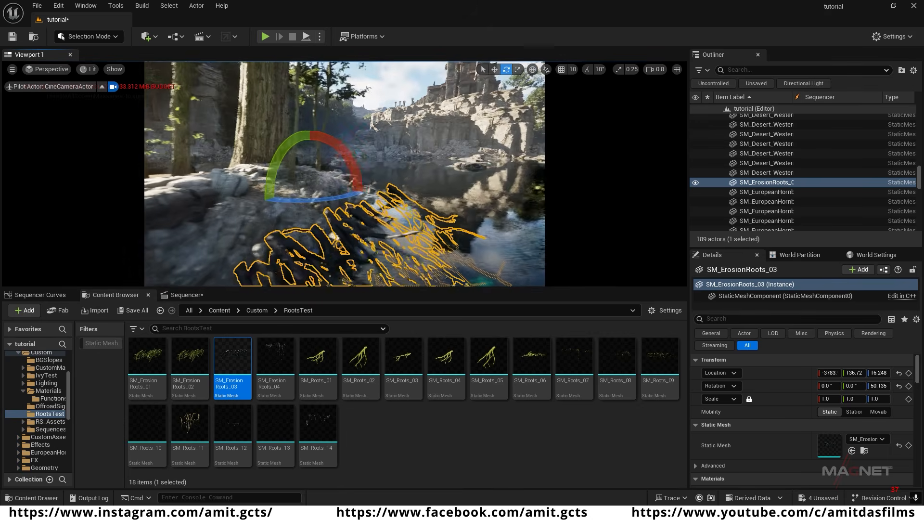
right_drag(352, 183, 387, 200)
drag(327, 103, 285, 109)
key(w)
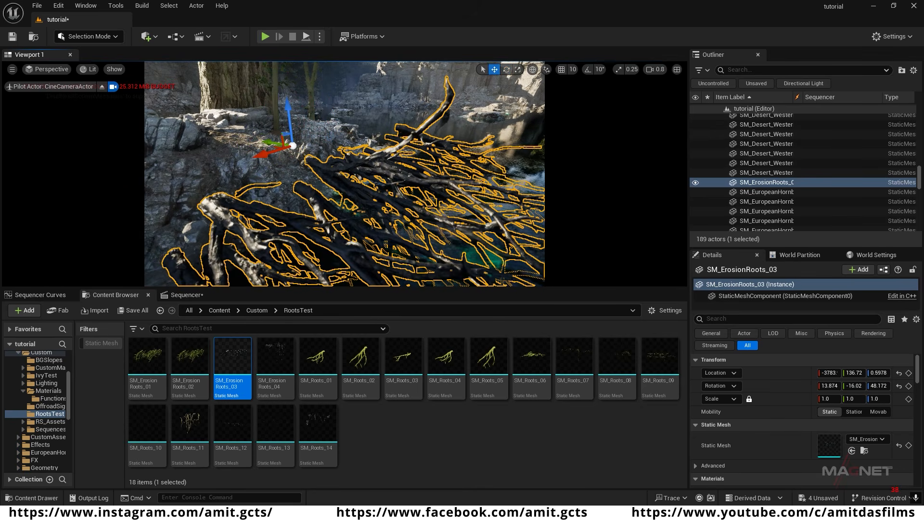
right_drag(285, 110, 311, 111)
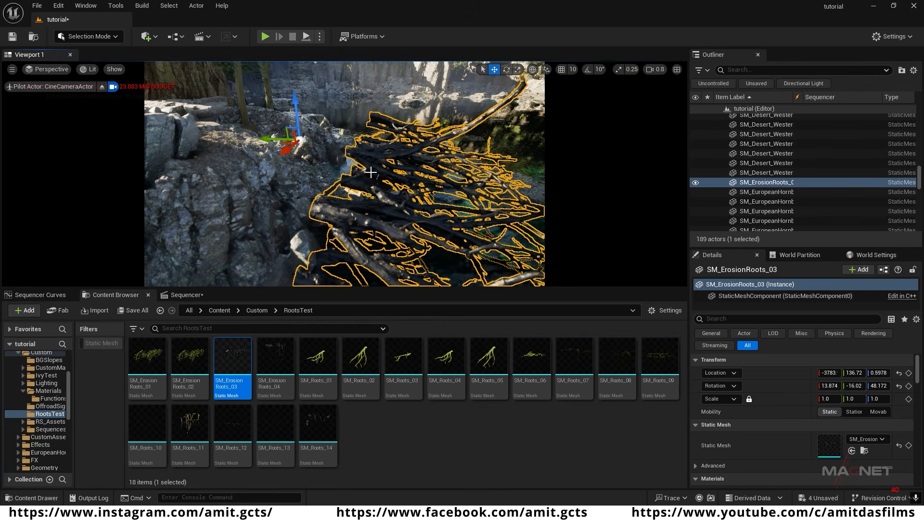
mouse_move(284, 144)
right_down()
mouse_move(287, 166)
mouse_move(282, 155)
right_up()
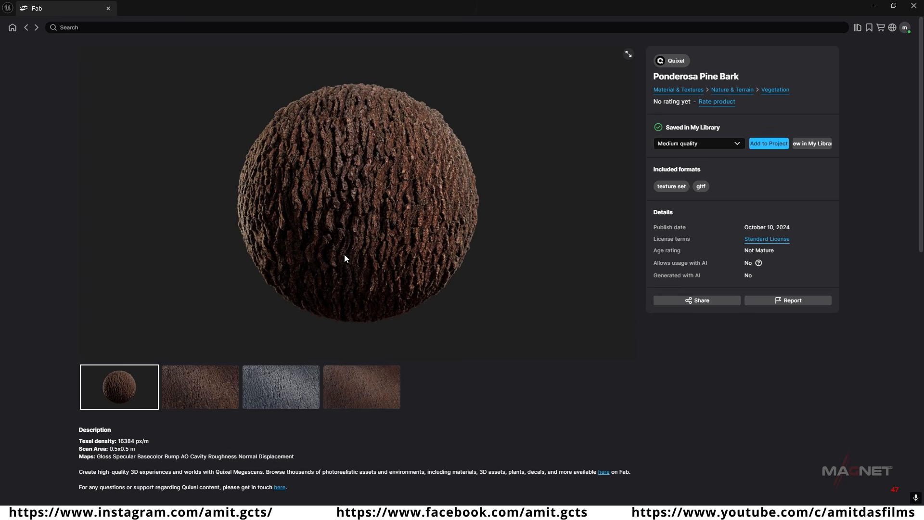
Add the medium-quality Ponderosa Pine Bark material from Fab to the project and apply it to the erosion roots.
click(770, 144)
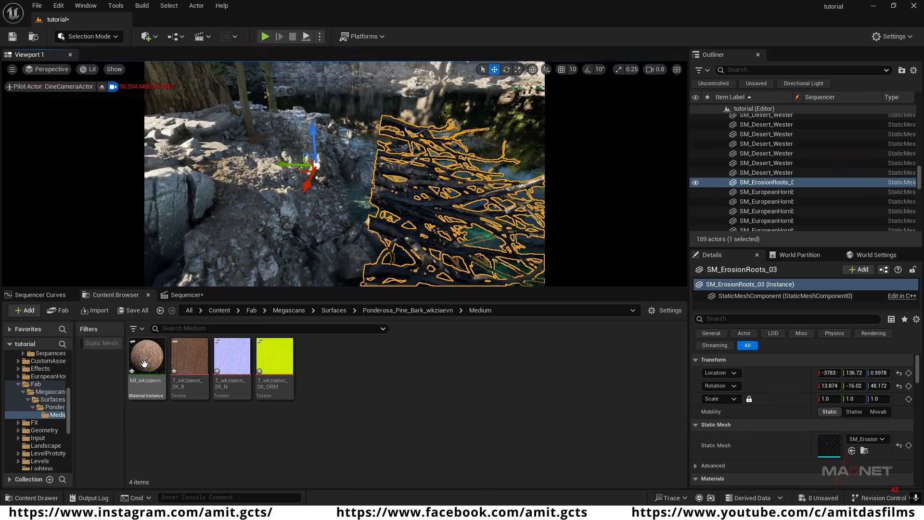
drag(147, 356, 388, 193)
right_drag(354, 193, 354, 194)
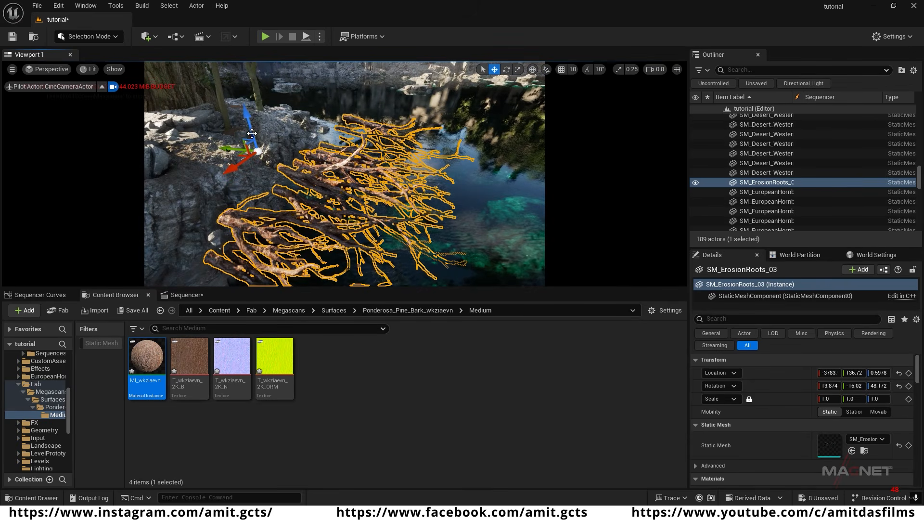
Scale the erosion roots to about 0.52, rotate them to about 3°, -4°, 50°, and embed them in the bank near Y 191, Z 30.
drag(250, 129, 168, 162)
right_drag(167, 163, 167, 163)
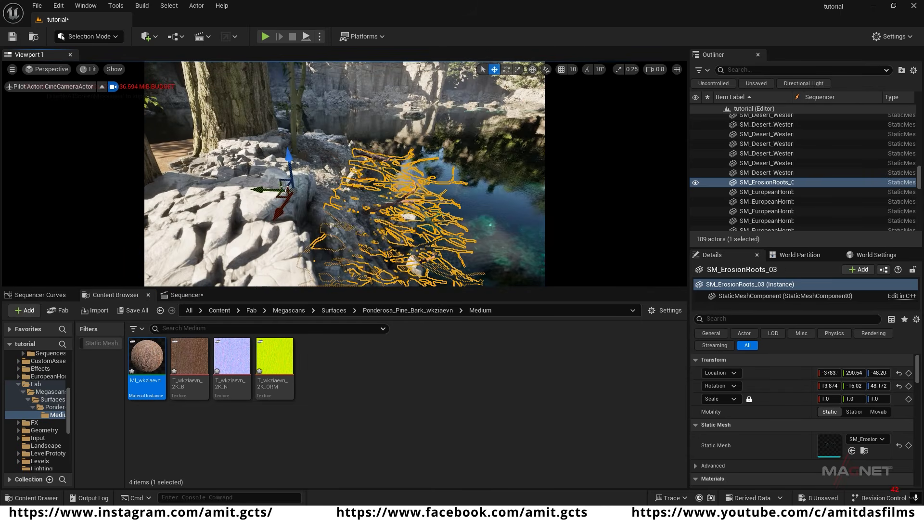
key(e)
drag(290, 182, 308, 193)
key(w)
drag(291, 159, 295, 120)
right_drag(318, 164, 318, 164)
key(r)
drag(343, 135, 328, 143)
key(w)
right_drag(327, 143, 328, 143)
drag(217, 157, 250, 158)
right_drag(319, 244, 319, 245)
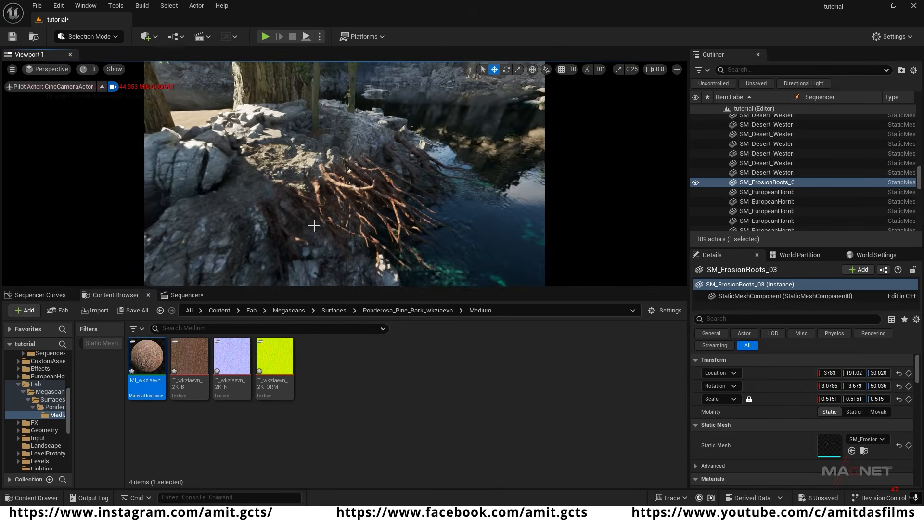
Copy the erosion roots along the bank to about X -3593, Y 235, Z -8, rotated to about 7°, -8°, 50°.
key(g)
drag(309, 111, 310, 131)
right_drag(360, 166, 360, 167)
alt+drag(344, 142, 254, 140)
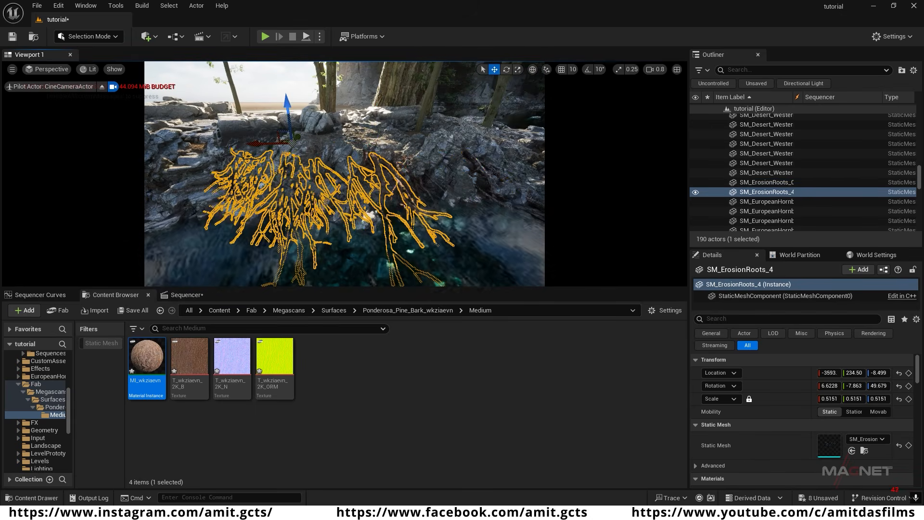
Add another root cluster along the bank and place SM_Roots_02 near X -3540, Y 46, Z -5, rotated to about -205°.
right_drag(255, 141, 254, 141)
drag(288, 176, 317, 177)
right_drag(332, 198, 332, 198)
key(w)
alt+drag(334, 159, 288, 169)
right_drag(289, 170, 289, 170)
key(e)
drag(332, 166, 339, 176)
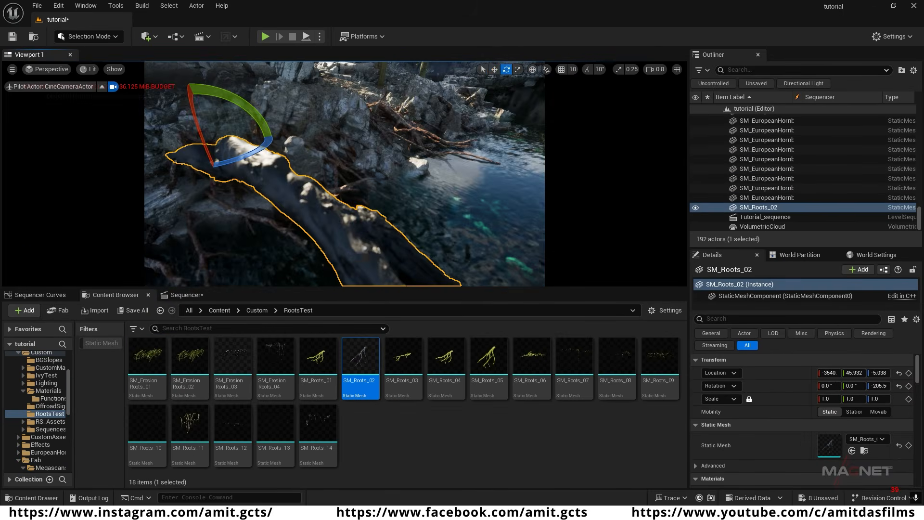
Apply the Ponderosa Pine Bark material MI_wkziaevn to the SM_Roots_02 root.
right_drag(260, 255, 260, 255)
scroll(40, 404, up, 3)
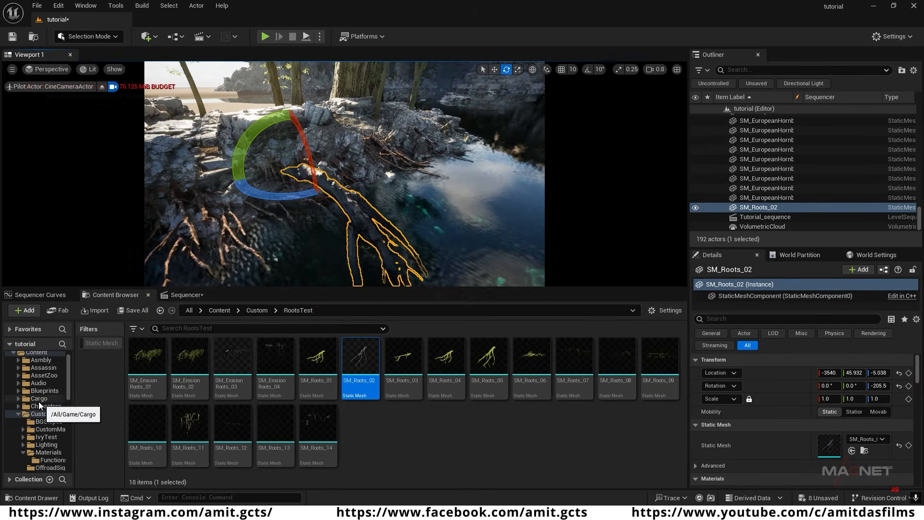
scroll(48, 414, down, 5)
click(50, 403)
double_click(148, 357)
double_click(147, 357)
double_click(147, 357)
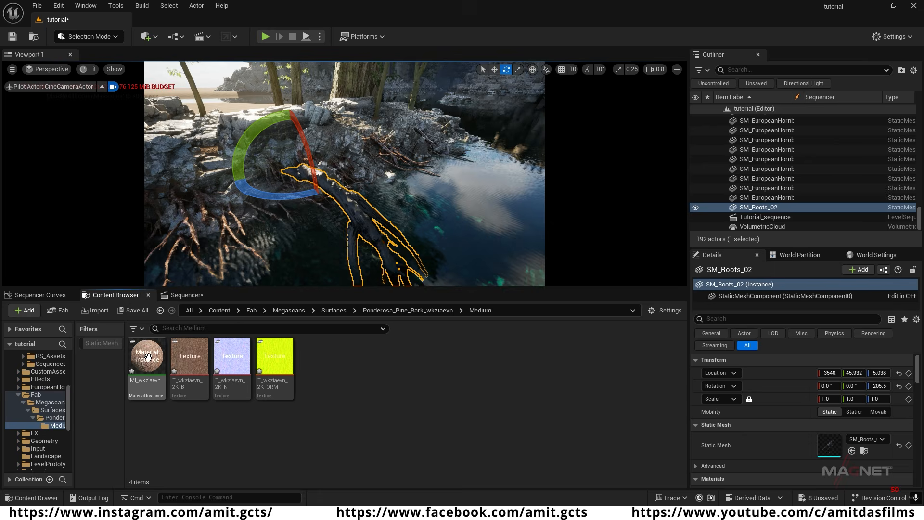
drag(147, 357, 341, 194)
right_drag(341, 194, 340, 194)
Scale the SM_Roots_02 root to about 1.6 and move it against the rocky bank at about Y 163, Z 15.
scroll(341, 193, down, 4)
key(w)
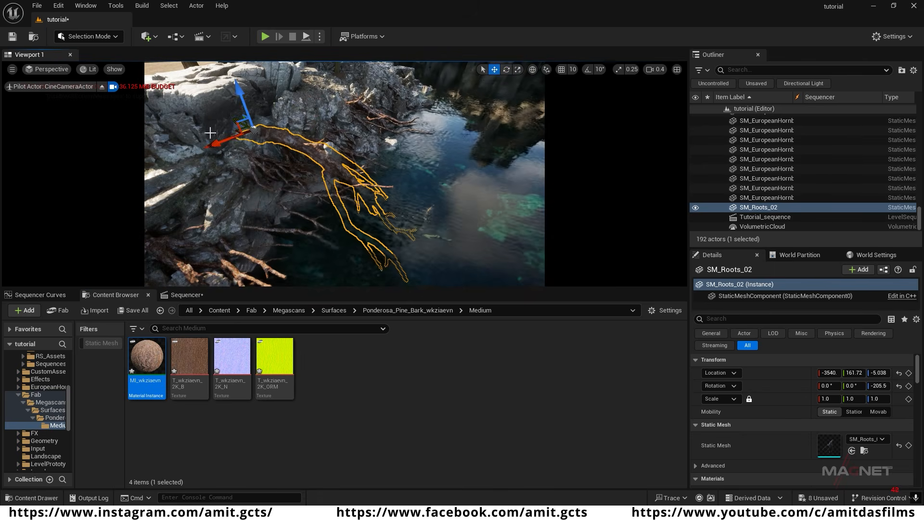
right_drag(211, 132, 211, 133)
key(r)
drag(214, 121, 216, 128)
drag(206, 155, 204, 152)
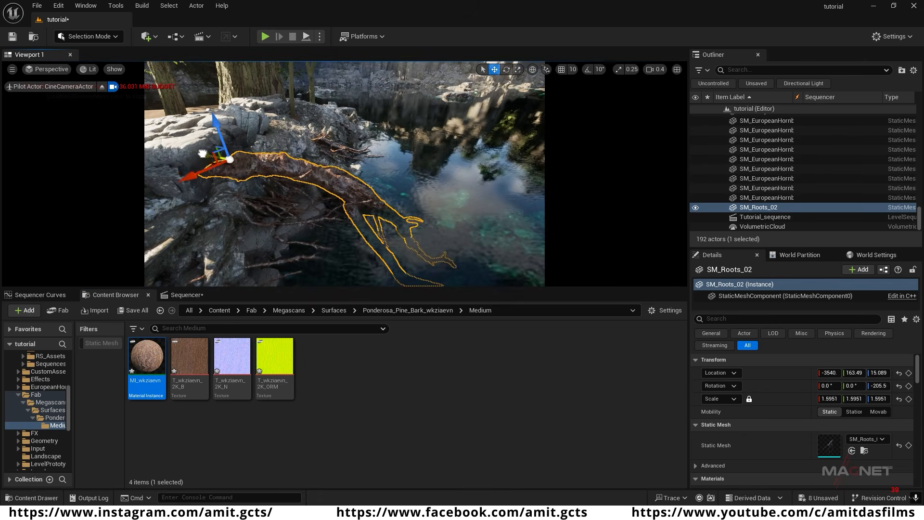
Rotate the SM_Roots_02 root to about -181° and move it along the bank to about X -3556, Y 212.
right_drag(204, 153, 203, 153)
key(e)
drag(198, 196, 180, 189)
right_drag(341, 230, 342, 230)
key(w)
drag(343, 127, 318, 147)
right_drag(318, 147, 318, 147)
key(Escape)
Place the SM_ErosionRoots_02 mesh from the Custom/RootsTest folder on the rocky bank.
scroll(50, 409, up, 3)
click(50, 414)
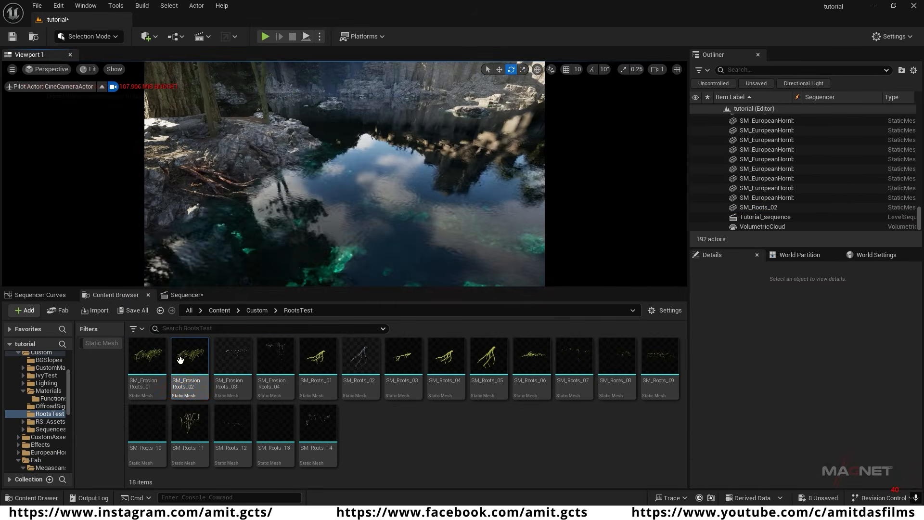
drag(180, 360, 268, 161)
Rotate, scale and move SM_ErosionRoots_02 so its roots hang over the rocky bank toward the water.
drag(260, 185, 289, 182)
key(w)
drag(262, 140, 240, 123)
key(r)
right_drag(240, 123, 239, 124)
key(w)
drag(266, 105, 330, 114)
key(e)
key(w)
right_drag(372, 232, 372, 232)
Apply the Ponderosa Pine Bark material MI_wkziaevn to SM_ErosionRoots_02.
click(186, 229)
scroll(857, 433, down, 4)
click(865, 443)
drag(147, 357, 313, 169)
click(299, 166)
Adjust the scale of SM_ErosionRoots_02 and move it tight against the rock face above the waterline.
key(r)
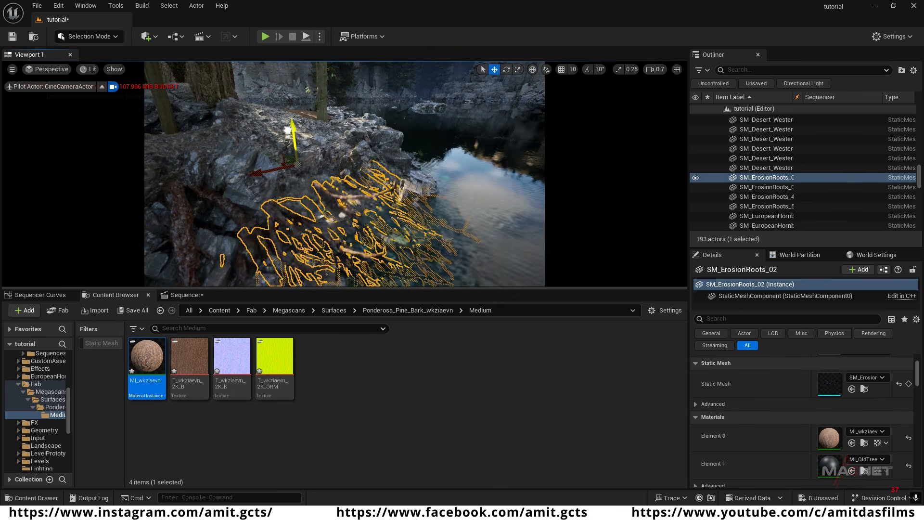
drag(231, 170, 231, 167)
key(w)
right_drag(372, 232, 371, 232)
drag(335, 98, 314, 105)
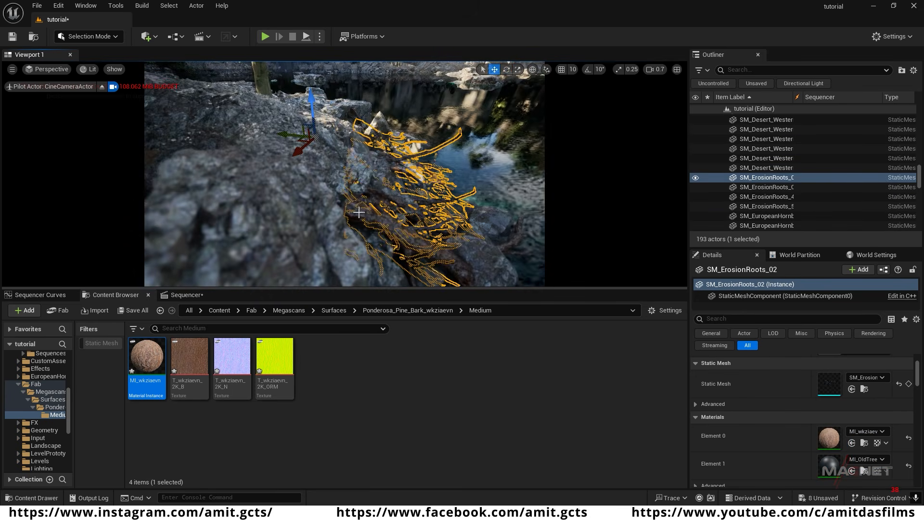
key(Escape)
right_drag(372, 233, 372, 232)
Copy SM_ErosionRoots_4 to the opposite bank at about X -3593, Y -820, Z -62, rotated to about 14°, -20°, 236°.
click(188, 233)
right_drag(188, 233, 187, 233)
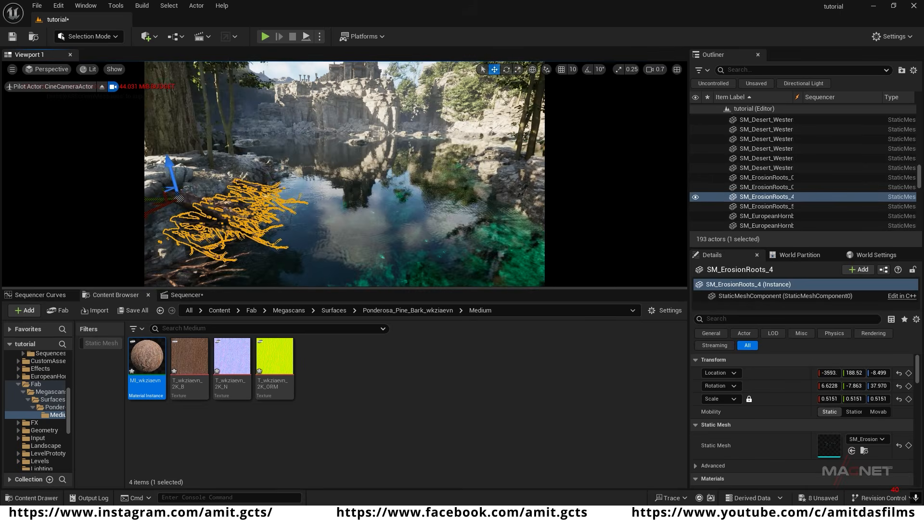
alt+drag(177, 176, 496, 200)
key(e)
right_drag(496, 199, 496, 199)
key(w)
drag(418, 159, 407, 161)
right_drag(407, 160, 408, 161)
key(e)
drag(351, 95, 362, 111)
key(Escape)
Scale the erosion roots on the opposite bank to about 0.91.
right_drag(343, 129, 343, 129)
click(423, 193)
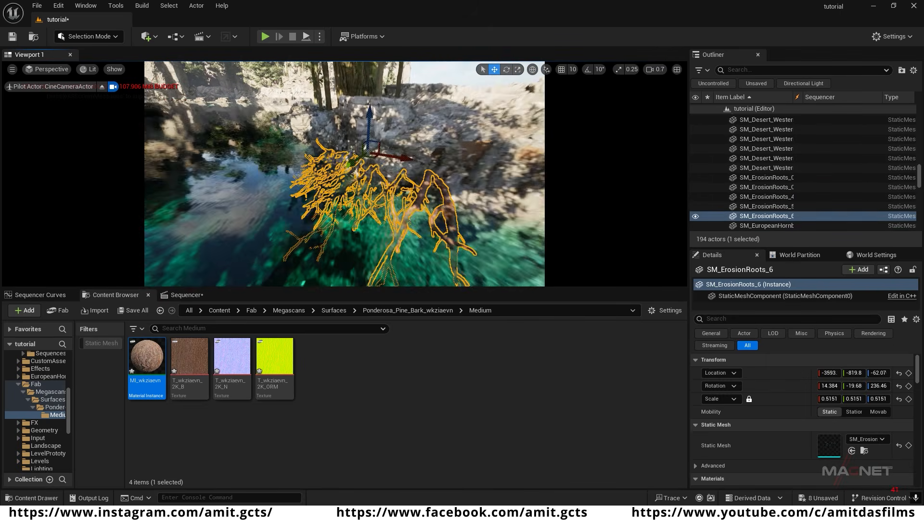
alt+drag(372, 118, 373, 169)
key(r)
right_drag(373, 170, 373, 170)
Copy the enlarged erosion roots farther along the opposite bank near X -3740, Y -915, Z -81, and adjust the copy's rotation.
key(w)
drag(359, 141, 368, 136)
mouse_move(390, 103)
mouse_down()
mouse_move(392, 74)
mouse_move(390, 88)
mouse_up()
alt+drag(415, 139, 380, 131)
right_drag(359, 160, 359, 160)
key(e)
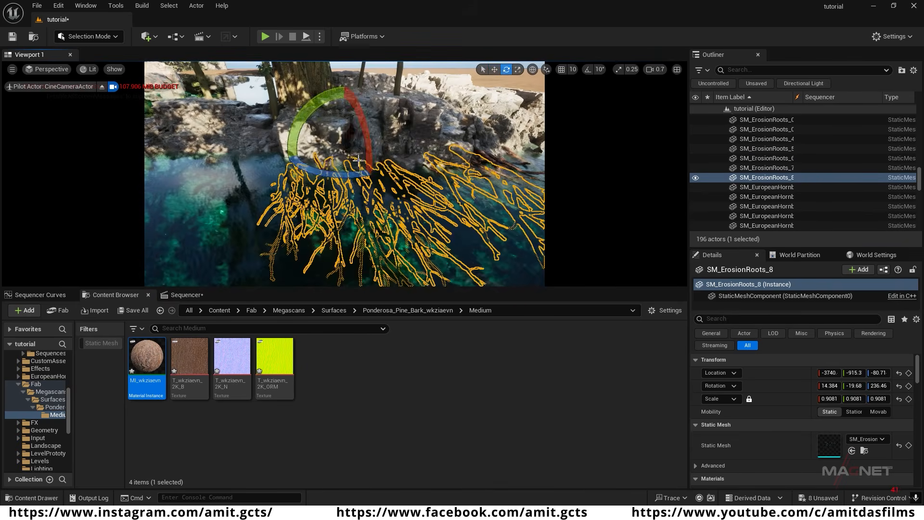
drag(256, 80, 257, 88)
key(Escape)
Copy the SM_Roots_02 root to another spot on the shoreline and rotate the copy.
right_drag(344, 174, 344, 173)
click(404, 187)
drag(406, 110, 406, 123)
right_drag(406, 123, 406, 123)
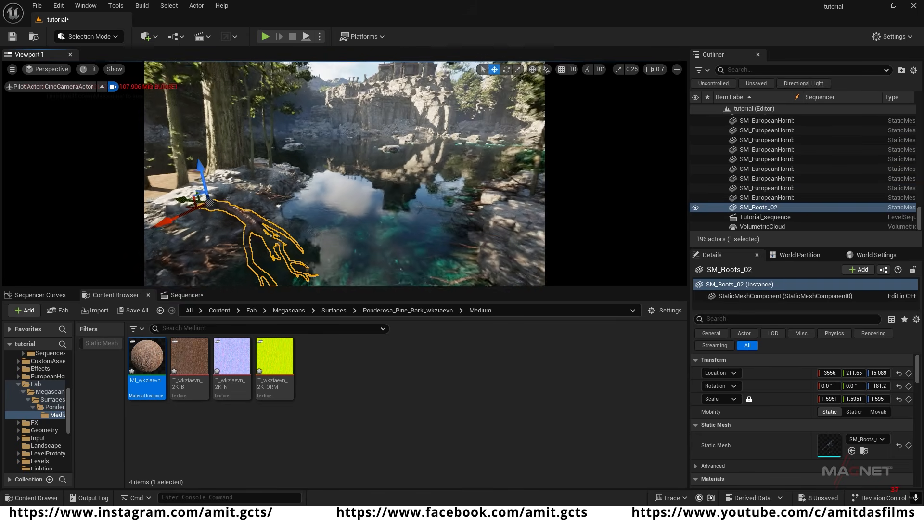
click(470, 266)
key(e)
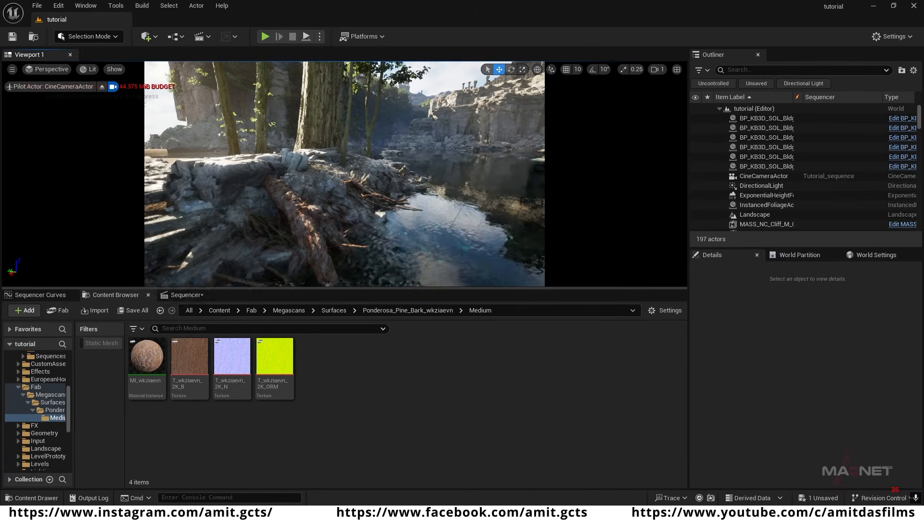
Place the SM_Embankment_02 vine from the Custom/IvyTest folder on the large tree trunk near X -3928, Y 410, Z 383.
right_drag(345, 174, 325, 162)
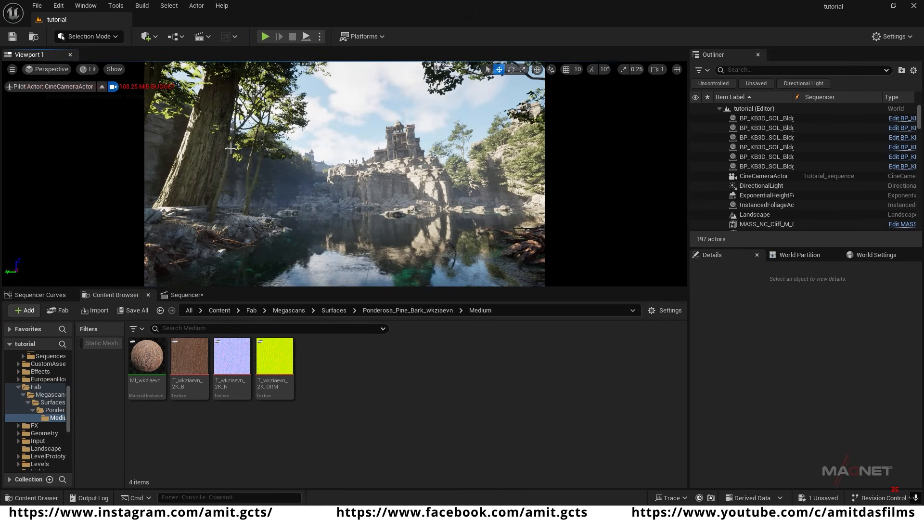
scroll(33, 388, up, 5)
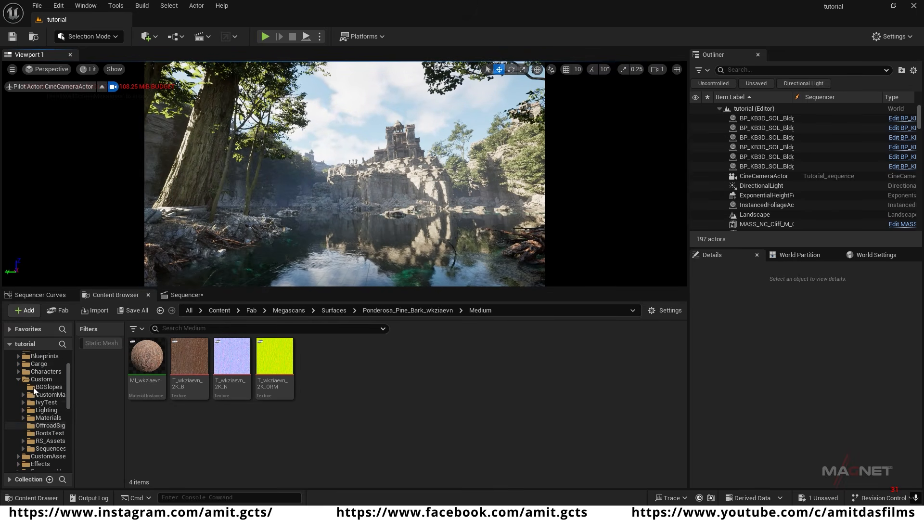
click(34, 364)
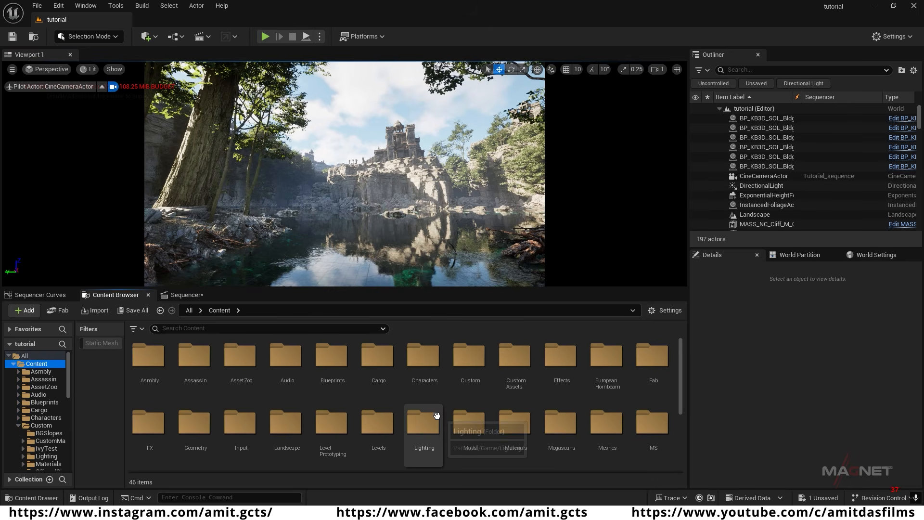
double_click(480, 353)
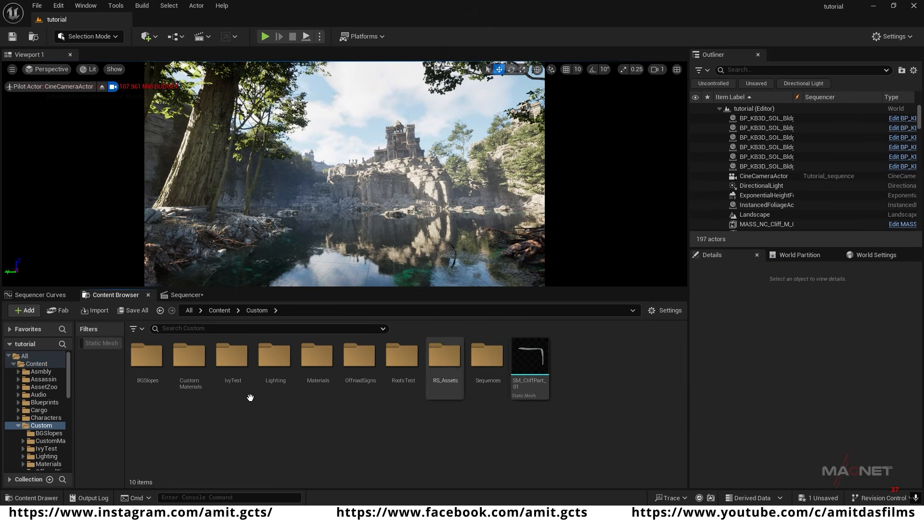
double_click(233, 356)
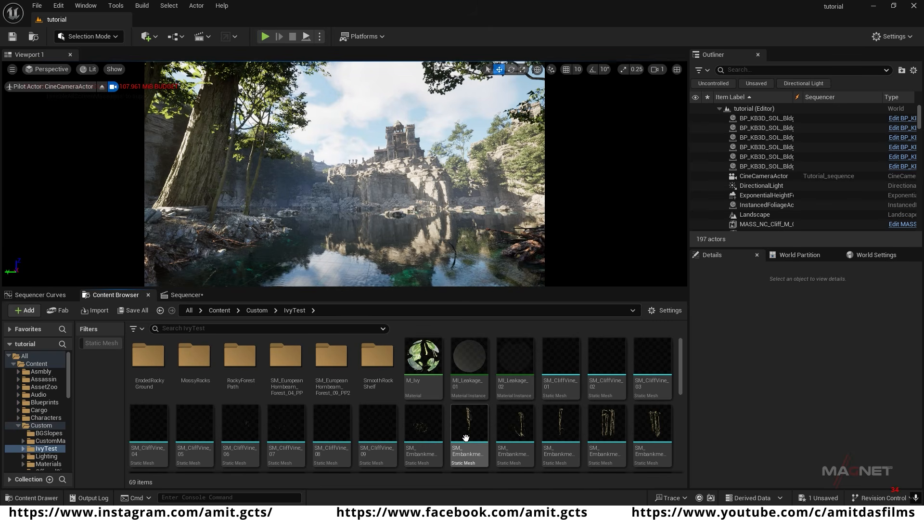
right_drag(299, 245, 271, 246)
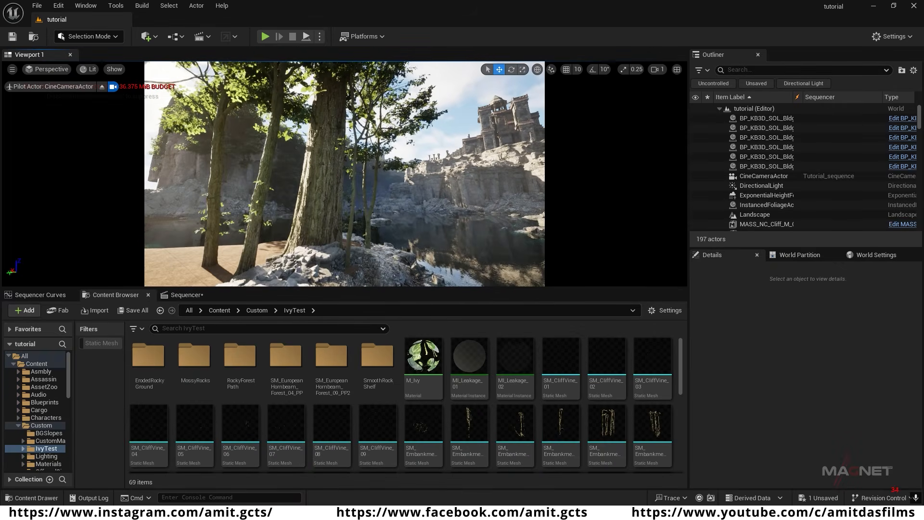
click(469, 419)
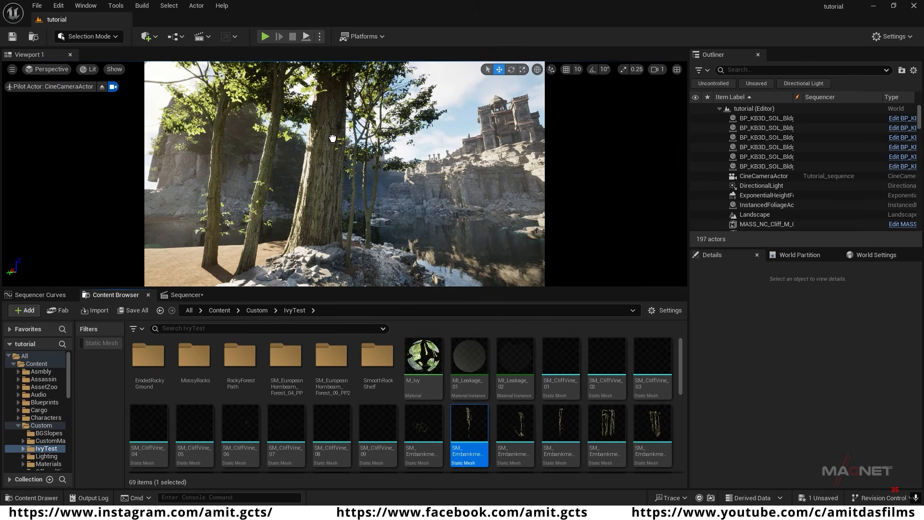
drag(333, 139, 333, 159)
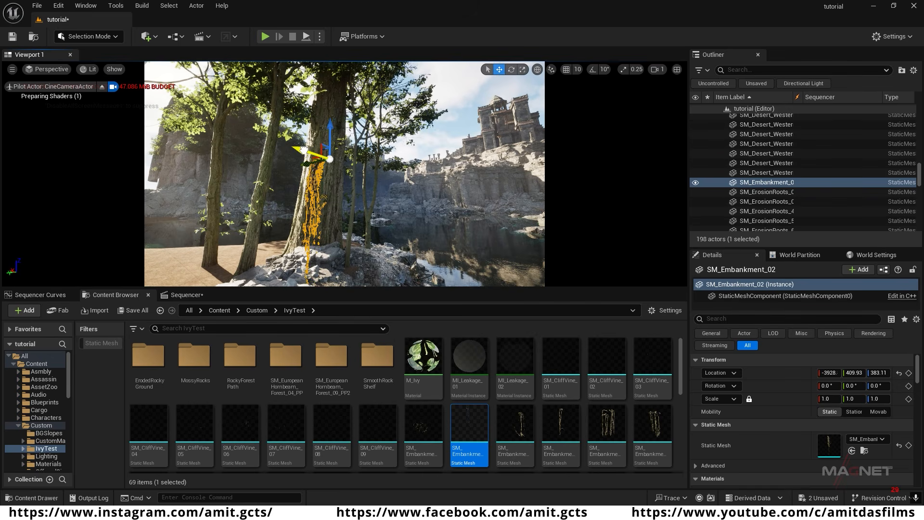
Scale the SM_Embankment_02 vine to about 2.09 and raise it up the trunk to about X -3962, Z 808.
key(r)
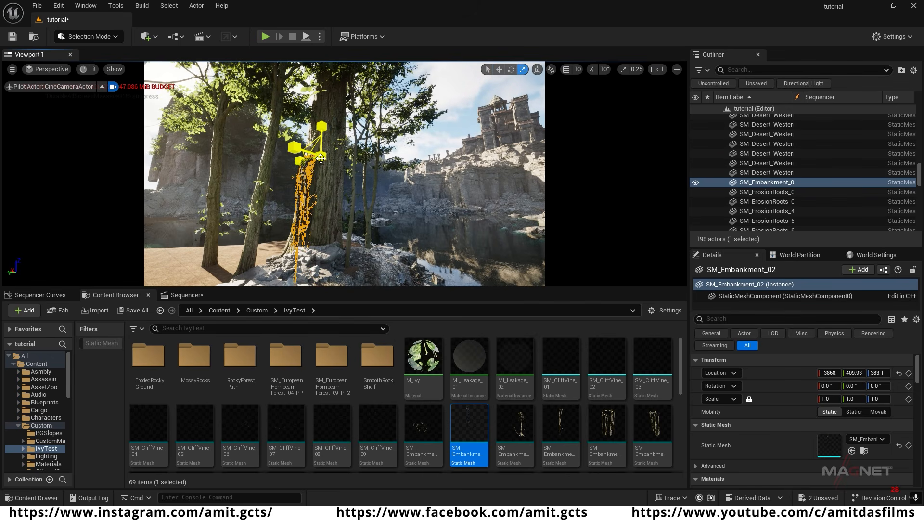
scroll(328, 189, up, 3)
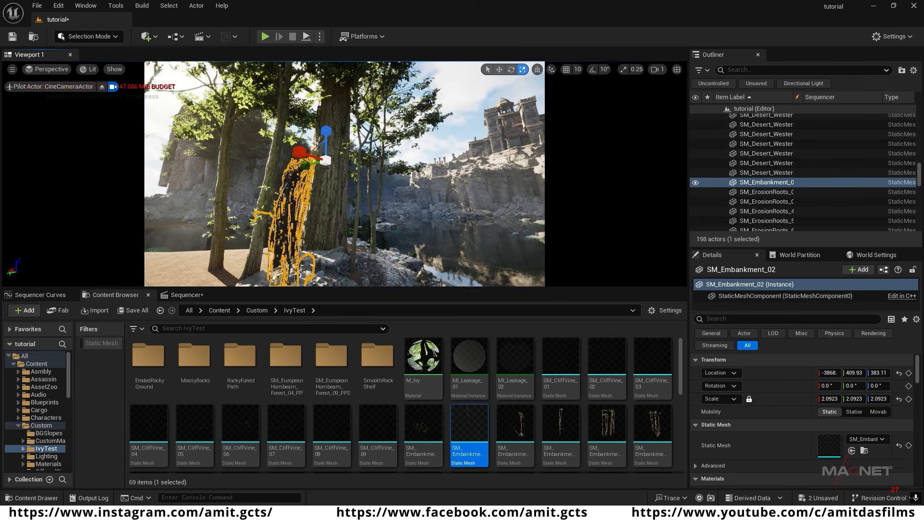
key(w)
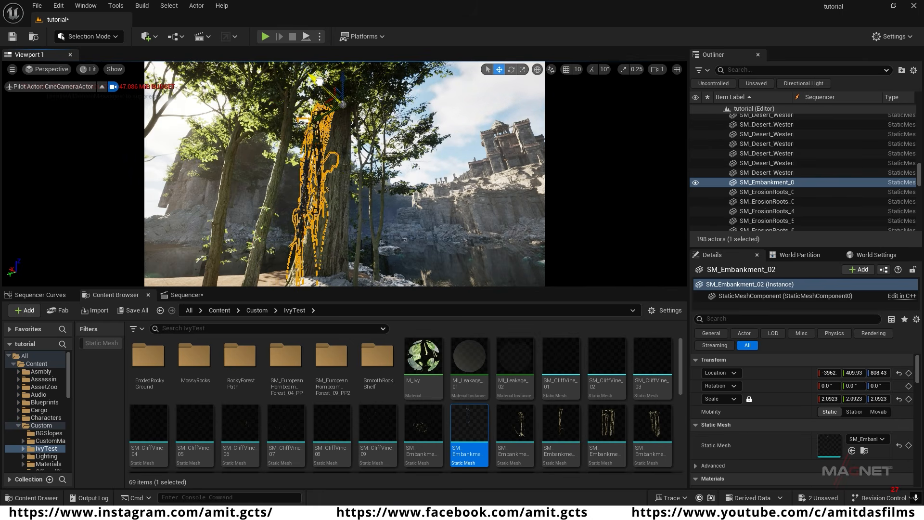
right_drag(317, 101, 304, 90)
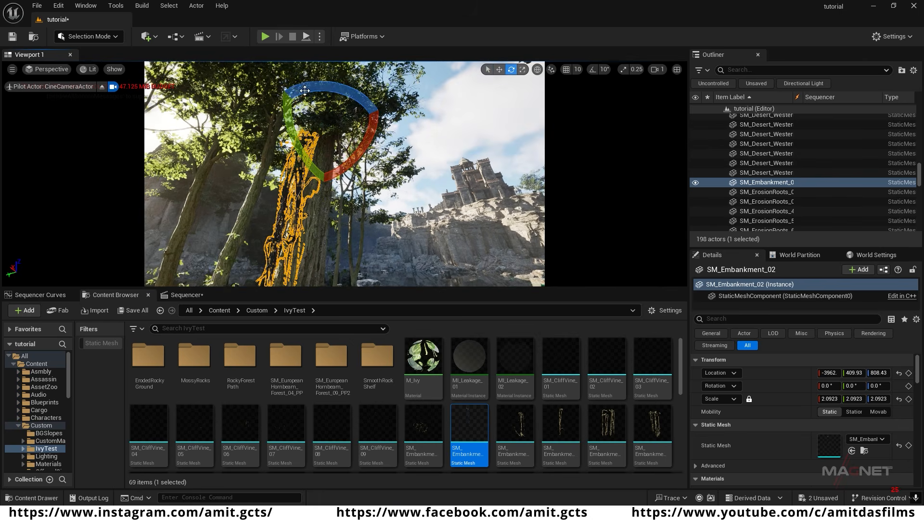
Rotate the SM_Embankment_02 vine to about -69° and fit it to the trunk near X -4077, Y 446.
drag(304, 91, 360, 95)
right_drag(337, 186, 391, 175)
key(w)
drag(257, 116, 245, 115)
drag(270, 79, 276, 102)
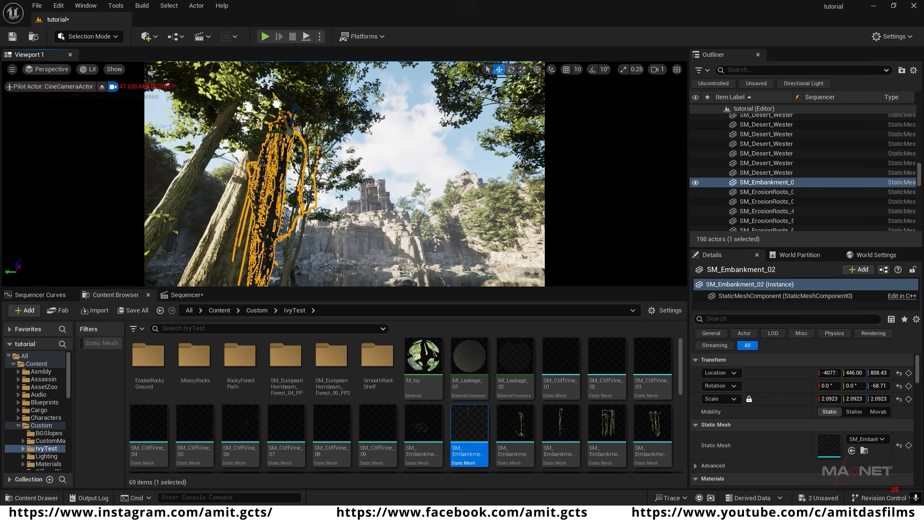
key(Escape)
Apply the Hornbeam Bark material MI_wf4ifakn to the SM_Embankment_02 vine on the trunk.
right_drag(276, 102, 306, 128)
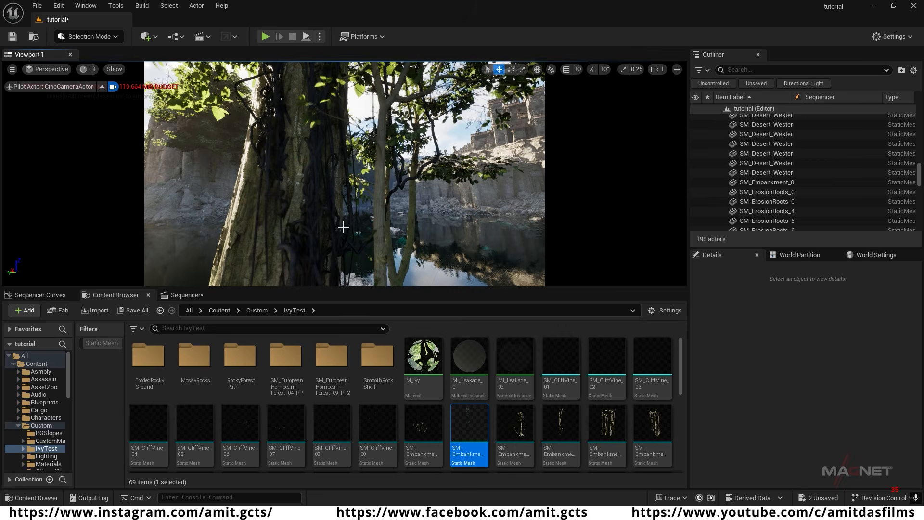
right_drag(343, 227, 348, 184)
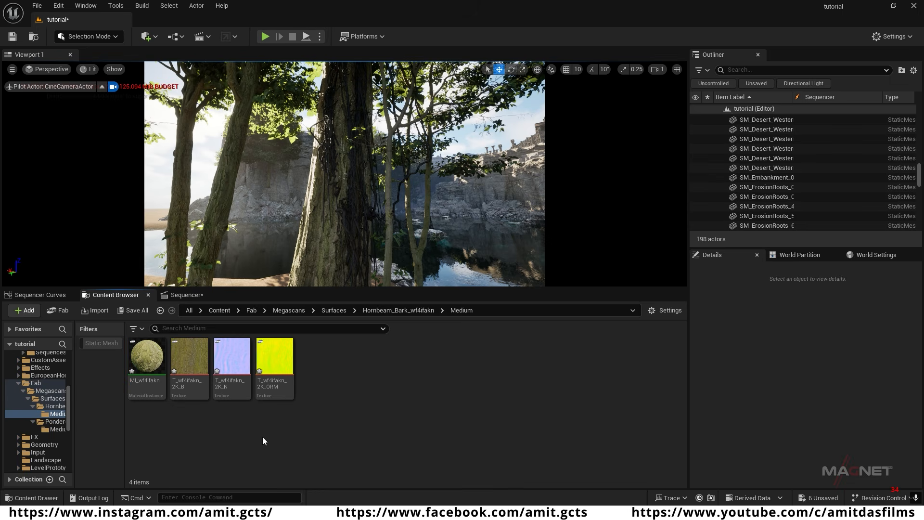
drag(151, 356, 342, 213)
right_drag(373, 232, 335, 225)
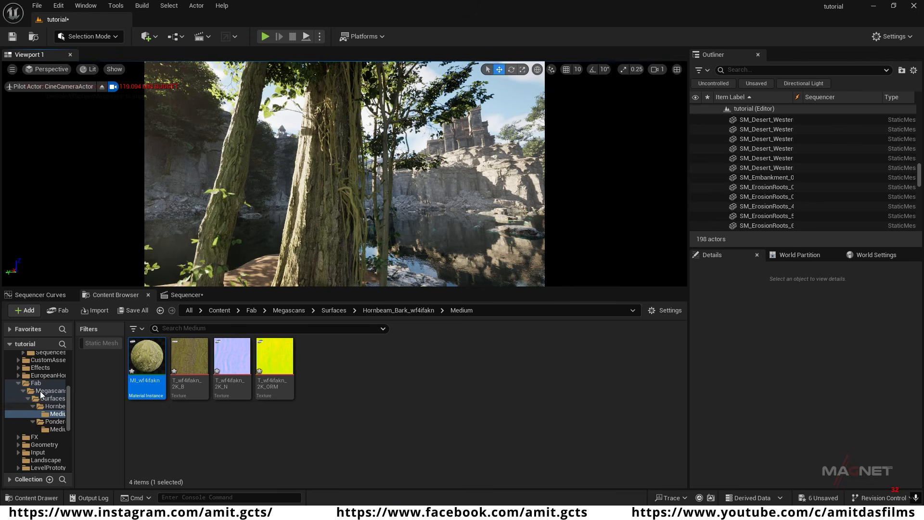
Place the SM_EuropeanHornbeam_02 vine from the Custom/IvyTest folder on the large tree trunk.
scroll(41, 387, up, 8)
click(35, 365)
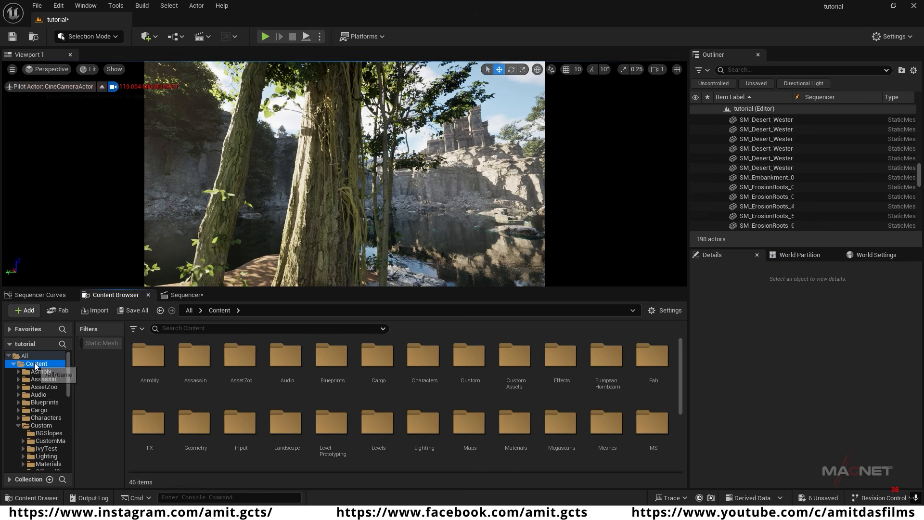
double_click(469, 358)
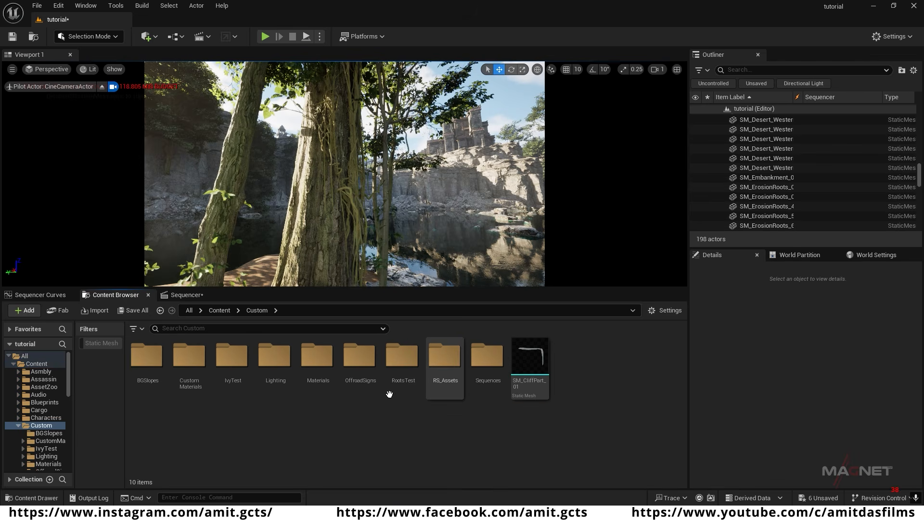
double_click(229, 356)
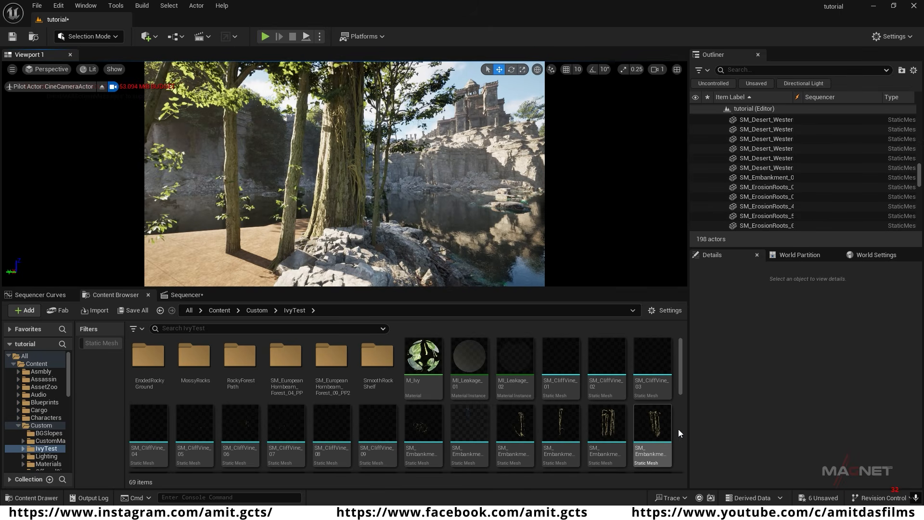
scroll(601, 429, down, 2)
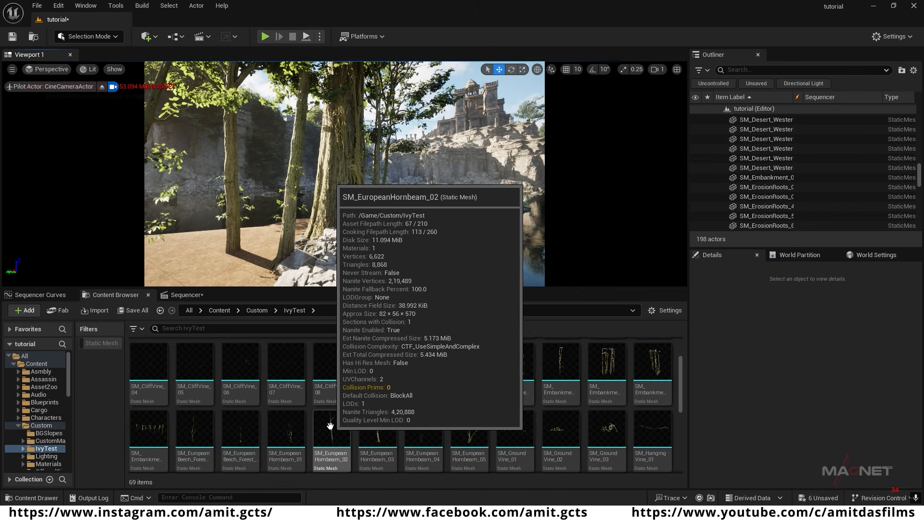
drag(336, 443, 339, 182)
Scale the SM_EuropeanHornbeam_02 vine to about 2.27 and set it at the trunk's base near X -3778, Y 451, Z -86.
right_drag(340, 183, 343, 154)
drag(355, 217, 355, 244)
right_drag(355, 212, 289, 183)
key(Escape)
click(386, 183)
right_drag(366, 183, 385, 163)
Apply the embankment vine's Hornbeam Bark material MI_wf4ifakn to the SM_EuropeanHornbeam_02 vine.
click(375, 179)
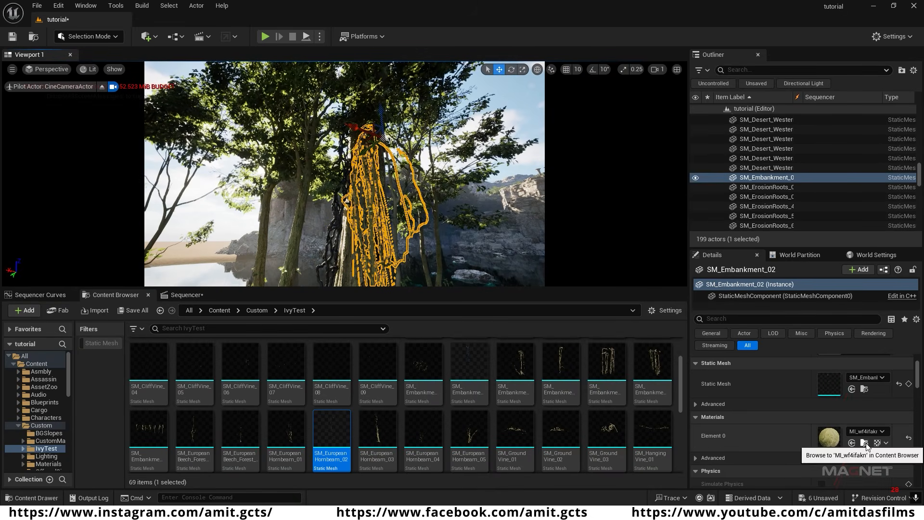
click(865, 443)
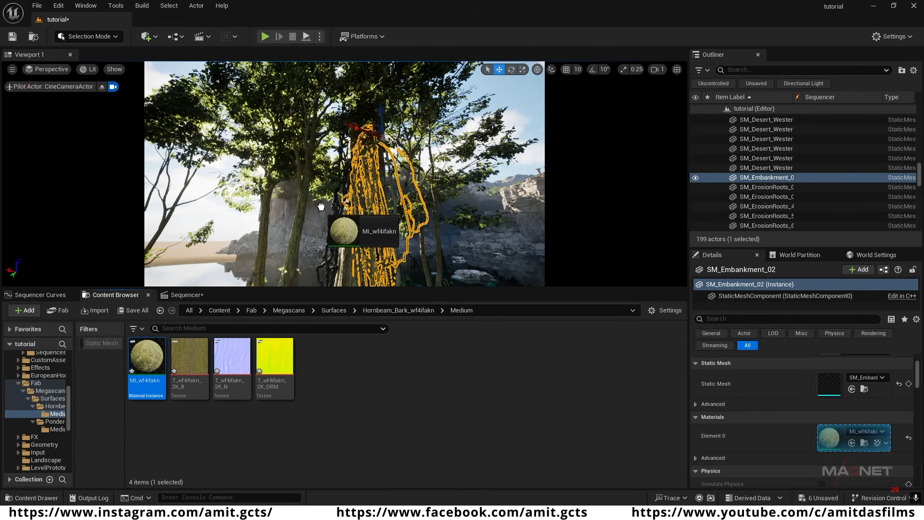
mouse_move(386, 144)
right_down()
mouse_move(370, 164)
mouse_move(386, 144)
right_up()
key(Escape)
Copy the SM_EuropeanHornbeam_02 vine to the trunk's water side near X -3928, Y 258, Z -89, and rotate the copy.
click(324, 185)
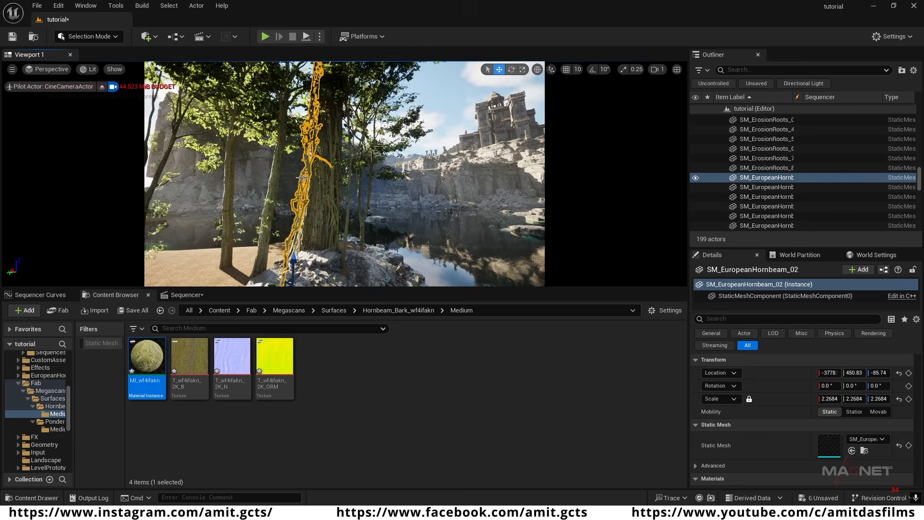
right_drag(324, 212, 306, 258)
alt+drag(306, 259, 337, 262)
right_drag(337, 263, 363, 261)
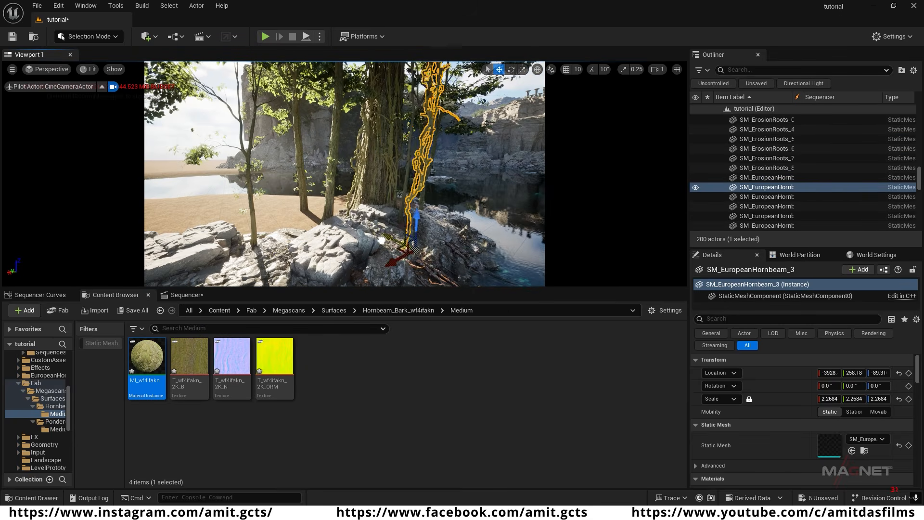
key(e)
drag(364, 261, 452, 241)
key(Escape)
Place the SM_Embankment_04 vine from the Custom/IvyTest folder beside the large tree trunk.
mouse_move(385, 211)
right_down()
mouse_move(380, 205)
mouse_move(380, 240)
mouse_move(378, 204)
right_up()
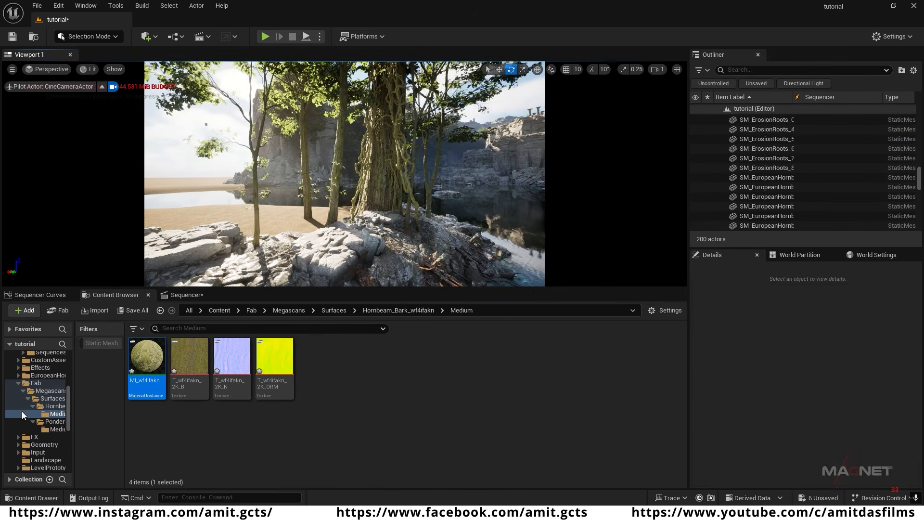
scroll(44, 417, up, 6)
click(44, 421)
double_click(239, 359)
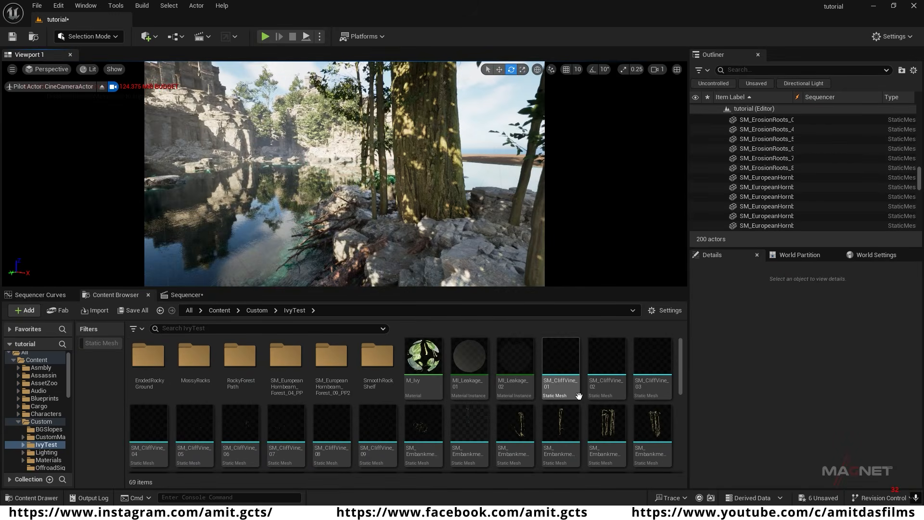
drag(479, 296, 403, 144)
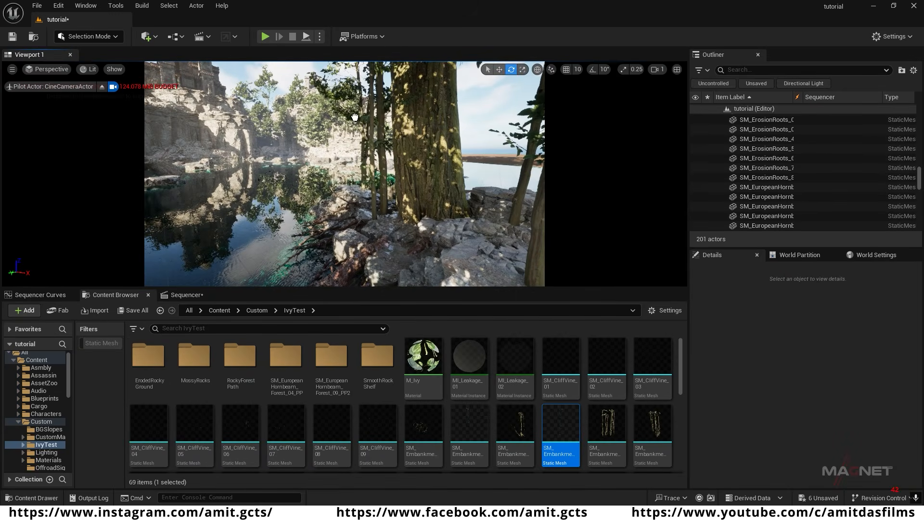
Move the SM_Embankment_04 vine toward the large trunk and rotate it to about -67° around Z.
drag(355, 117, 366, 160)
key(w)
mouse_move(366, 160)
right_down()
mouse_move(426, 168)
mouse_move(366, 166)
right_up()
key(e)
drag(338, 161, 333, 120)
key(w)
right_drag(346, 163, 333, 154)
Scale the SM_Embankment_04 vine to about 7.46 and shift it near X -4811, Y -661, Z 334.
key(r)
mouse_move(348, 181)
mouse_down()
mouse_move(337, 186)
mouse_move(357, 180)
mouse_up()
key(w)
right_drag(357, 181, 414, 183)
drag(284, 146, 178, 148)
right_drag(298, 155, 240, 159)
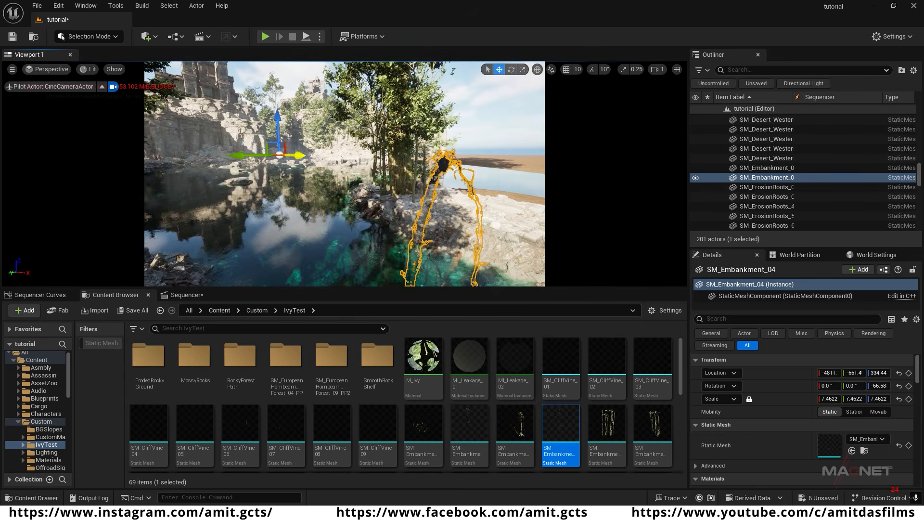
Raise the enlarged SM_Embankment_04 vine and fit it against the tree trunk.
drag(255, 90, 255, 68)
right_drag(260, 121, 263, 91)
mouse_move(268, 124)
mouse_down()
mouse_move(274, 82)
mouse_move(268, 106)
mouse_up()
key(w)
drag(298, 113, 260, 80)
right_drag(269, 96, 293, 86)
drag(284, 77, 284, 108)
right_drag(284, 120, 269, 147)
key(Escape)
Place another SM_EuropeanHornbeam_02 vine from the Custom/IvyTest folder along the large tree trunk.
drag(469, 428, 415, 57)
right_drag(386, 144, 361, 144)
drag(475, 424, 418, 122)
right_drag(375, 144, 356, 149)
key(Escape)
Apply the existing vine's Hornbeam Bark material MI_wf4ifakn to the new SM_EuropeanHornbeam_02 vine.
click(240, 130)
click(236, 149)
scroll(799, 419, down, 3)
click(865, 428)
drag(147, 356, 423, 144)
right_drag(424, 144, 308, 145)
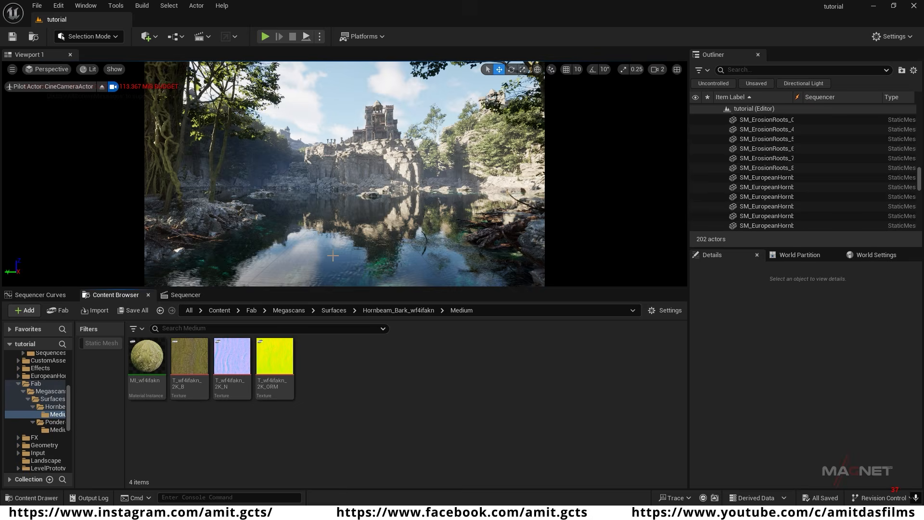
right_drag(333, 256, 390, 234)
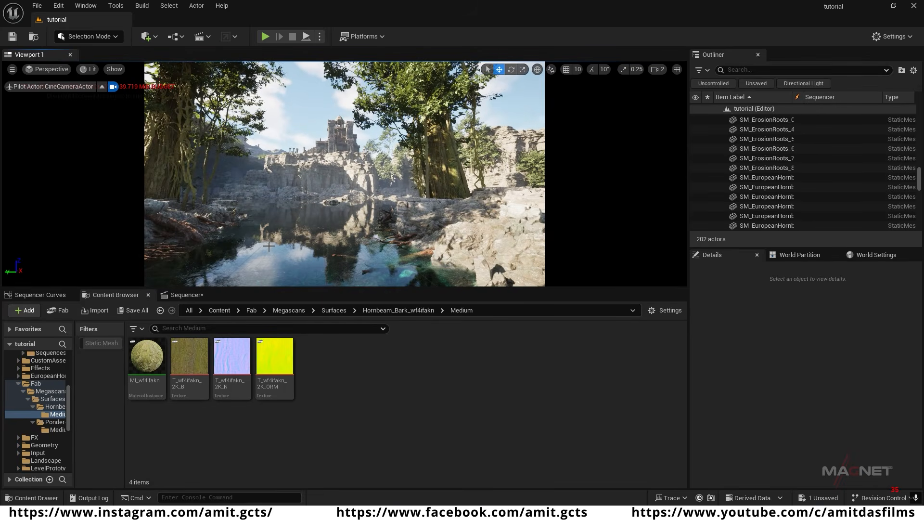
Place an SM_Embankment vine from the Custom/IvyTest folder on the temple tower's upper edge near Y -1211, Z 5047.
key(w)
right_drag(269, 246, 250, 231)
scroll(270, 245, up, 1)
key(d)
key(e)
key(a)
key(d)
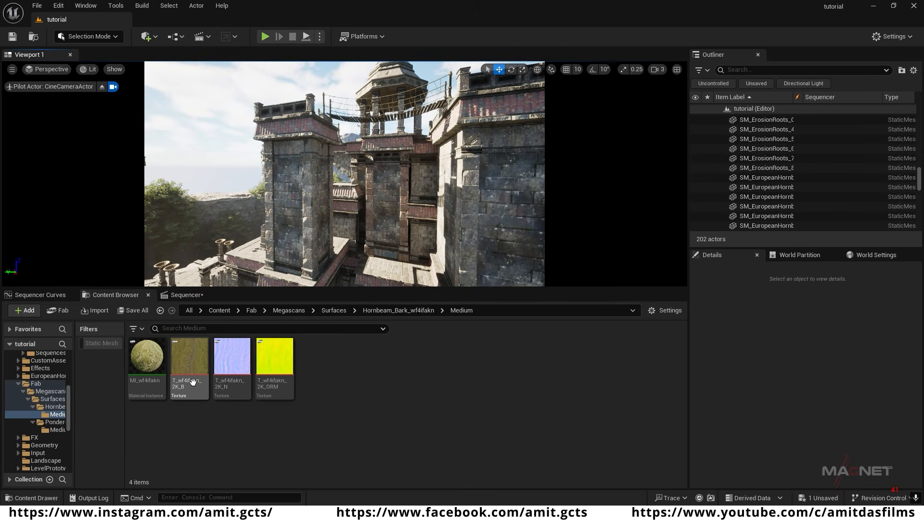
scroll(34, 391, up, 6)
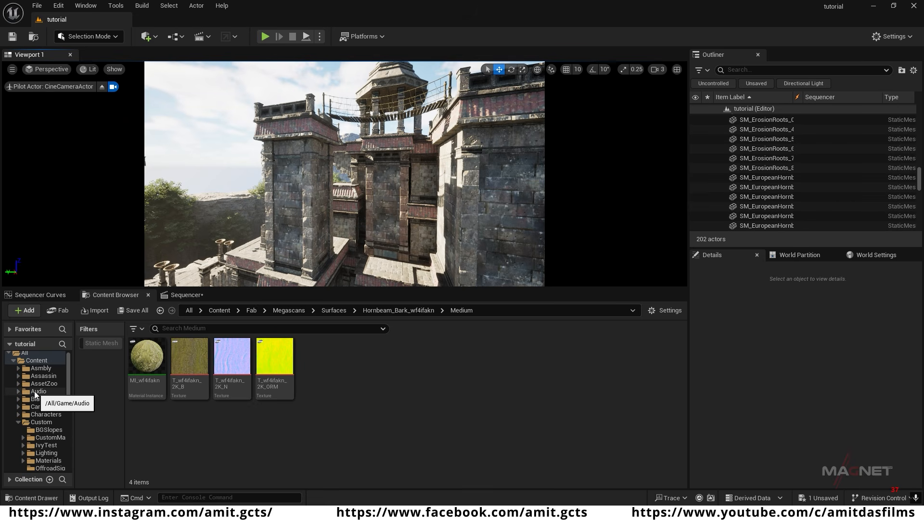
click(38, 362)
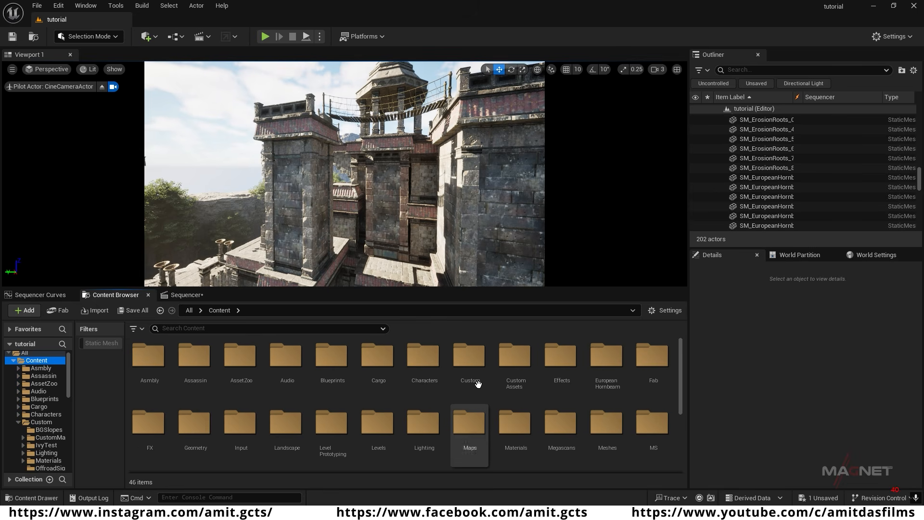
click(483, 350)
double_click(483, 350)
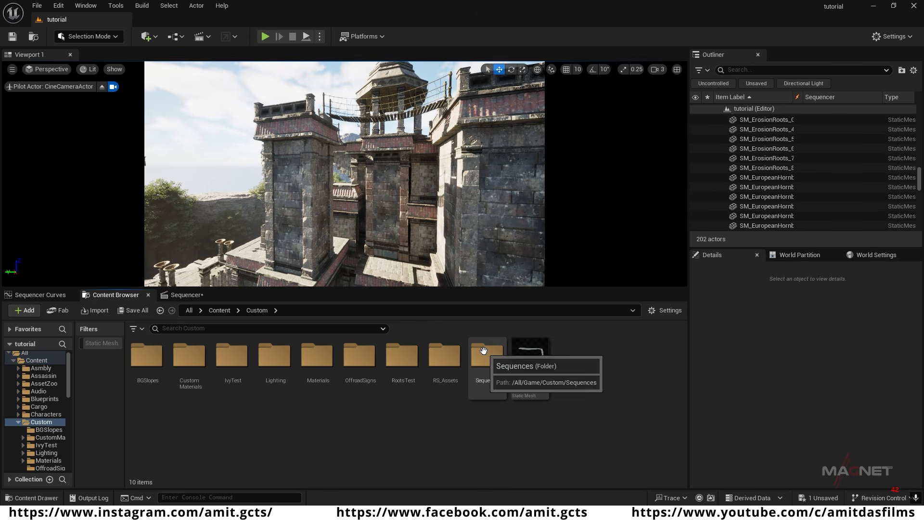
double_click(235, 356)
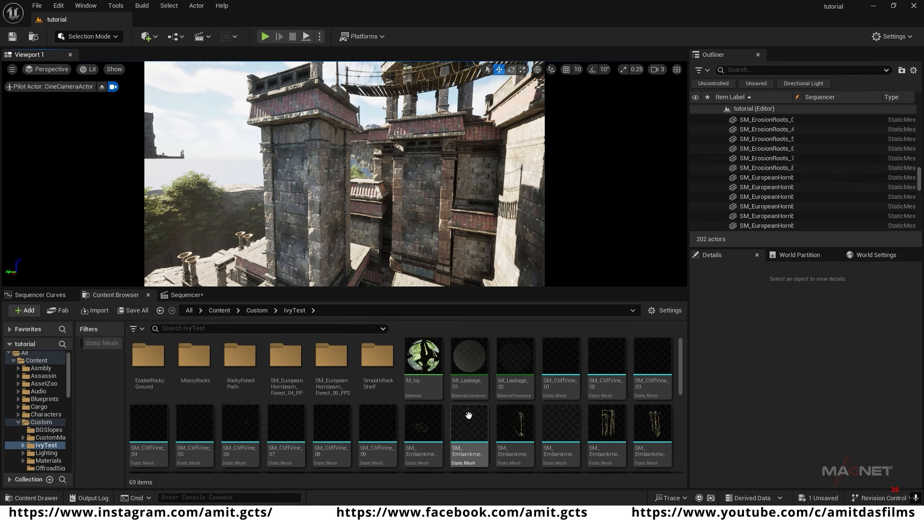
drag(468, 415, 296, 107)
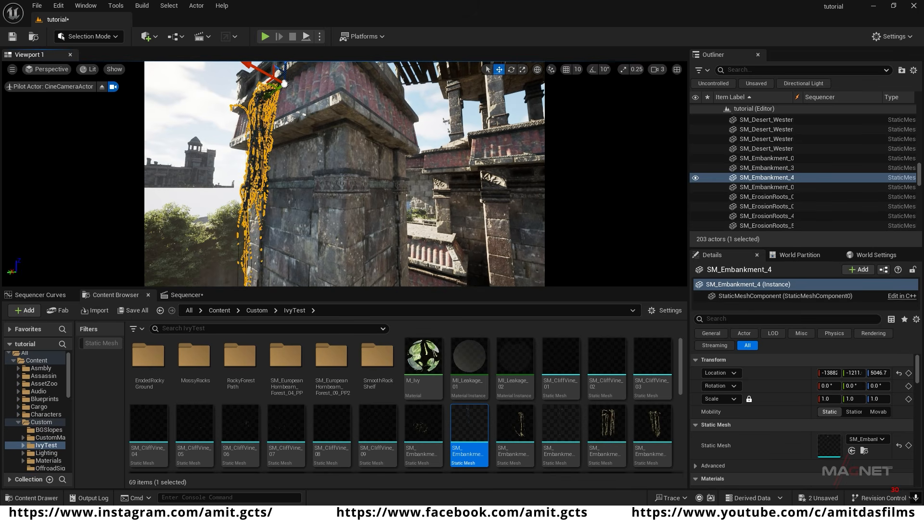
right_drag(296, 107, 283, 111)
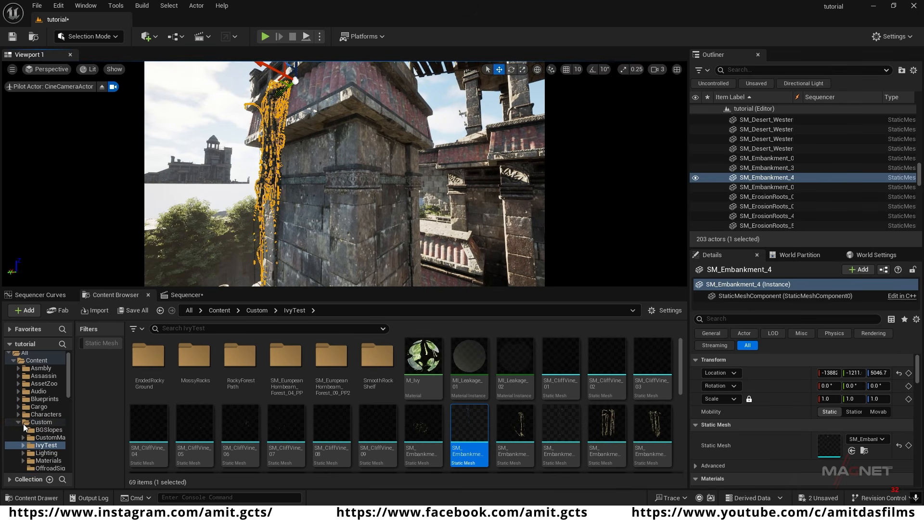
Apply the Ponderosa Pine Bark material MI_wkziaevn from Fab/Megascans/Surfaces to the tower vine.
click(16, 422)
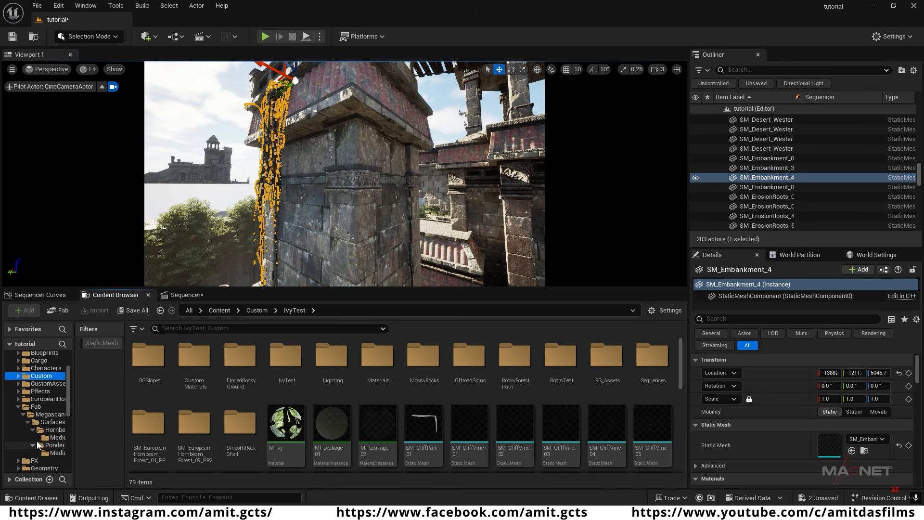
click(49, 414)
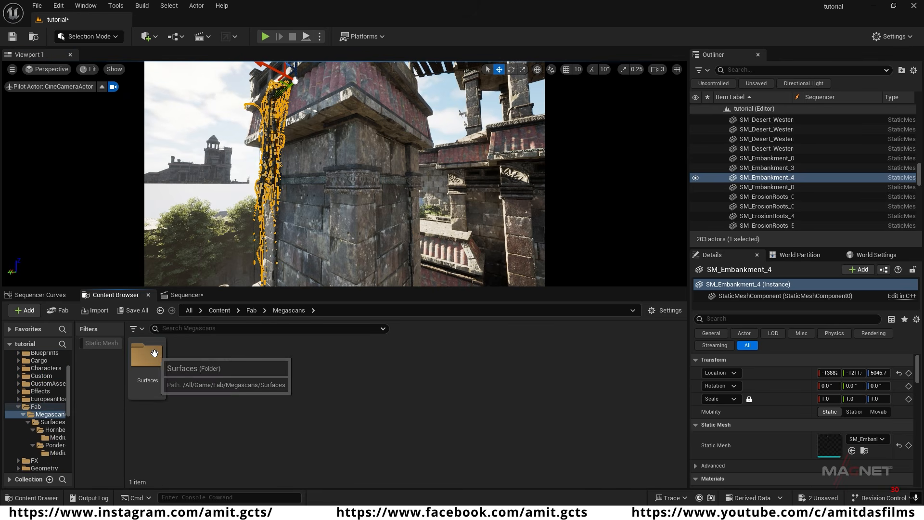
double_click(154, 354)
click(191, 356)
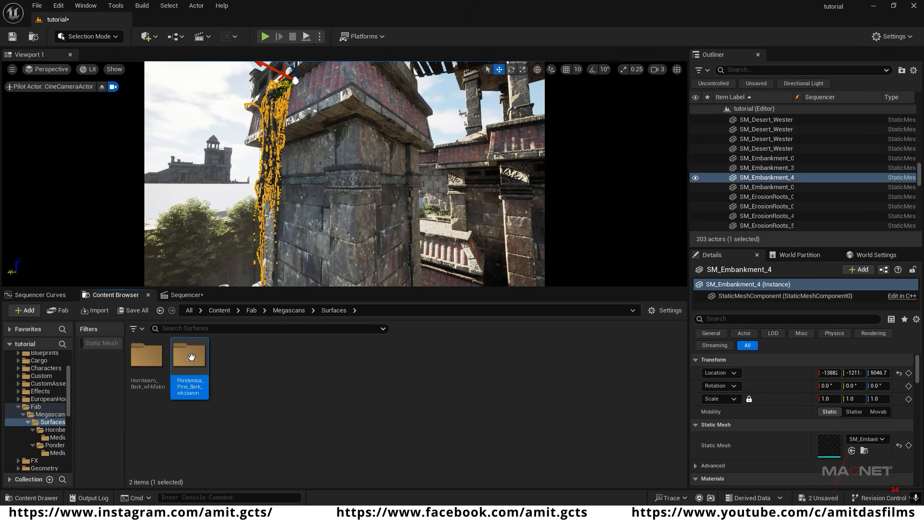
double_click(191, 356)
double_click(147, 357)
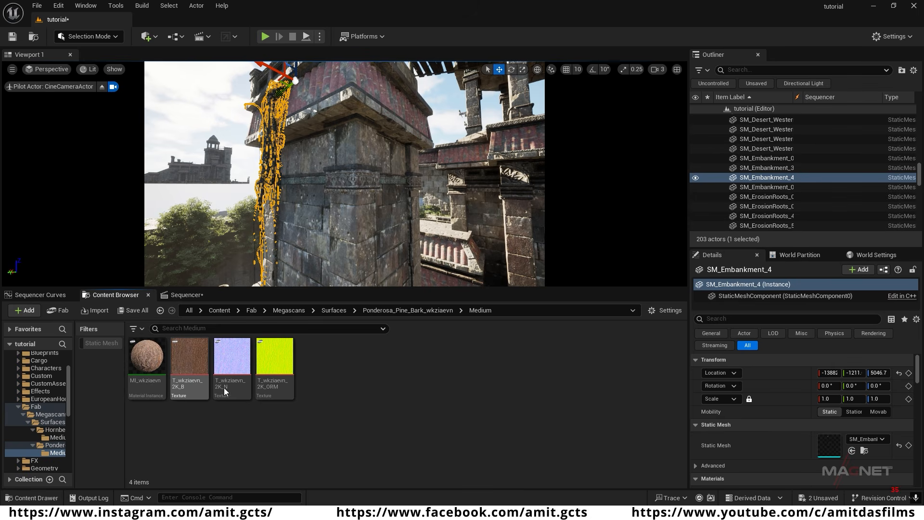
drag(142, 362, 277, 118)
right_drag(274, 122, 229, 109)
key(Escape)
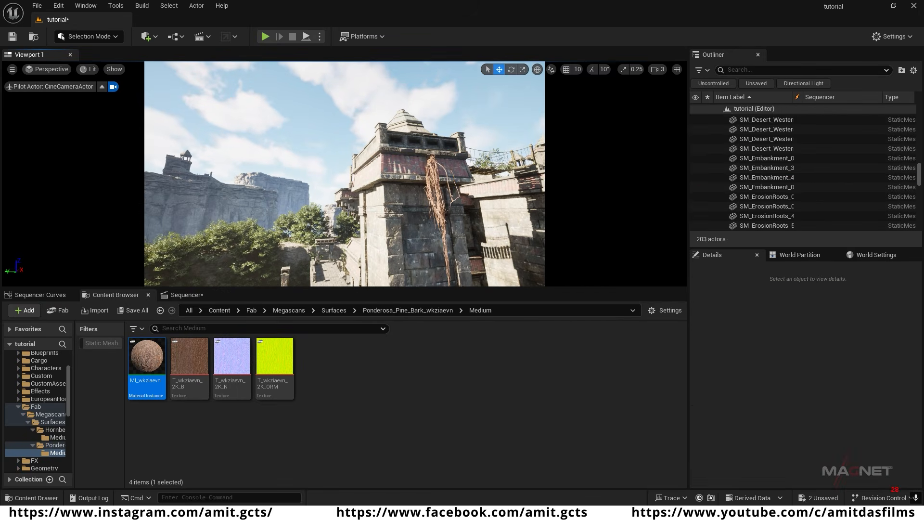
Copy the bark-textured vine straight down the tower to about Z 4758.
right_drag(345, 173, 354, 135)
scroll(378, 144, down, 5)
click(378, 145)
key(s)
right_drag(417, 186, 402, 186)
key(s)
alt+drag(388, 88, 388, 180)
right_drag(388, 181, 433, 202)
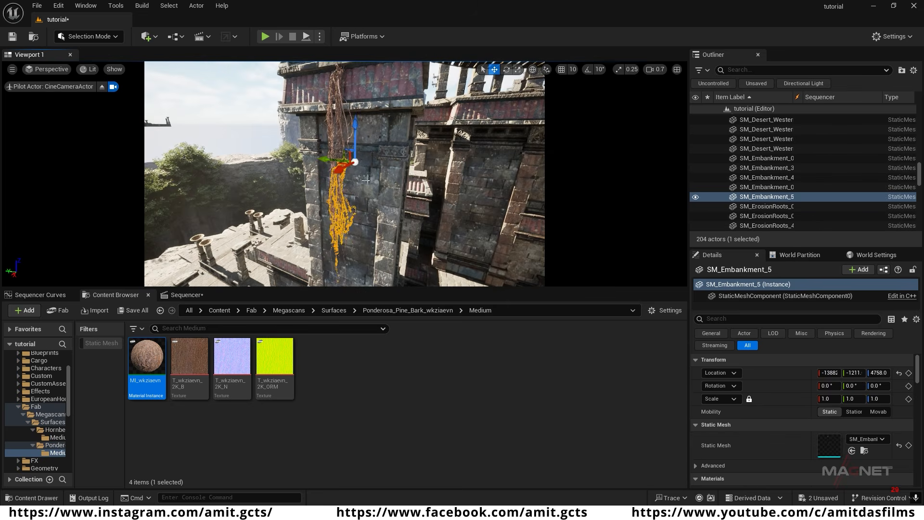
Add further copies of the vine across the same tower's wall and enlarge one to about 2.39.
drag(337, 166, 334, 168)
right_drag(334, 168, 308, 164)
alt+drag(368, 134, 364, 231)
right_drag(364, 231, 351, 270)
alt+drag(385, 115, 383, 186)
right_drag(383, 185, 369, 127)
click(380, 137)
key(r)
alt+drag(380, 138, 418, 117)
click(327, 98)
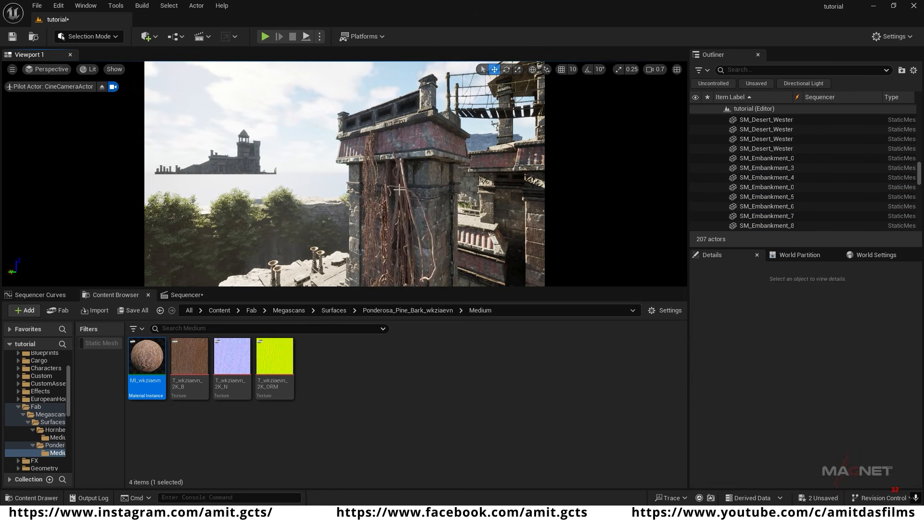
Copy the enlarged tower vine near X -14151, Y -1380, Z 5047, and rotate the copy to about -73°.
key(w)
right_drag(328, 99, 288, 104)
click(415, 192)
alt+drag(431, 115, 497, 117)
right_drag(498, 117, 462, 139)
key(e)
drag(399, 158, 446, 160)
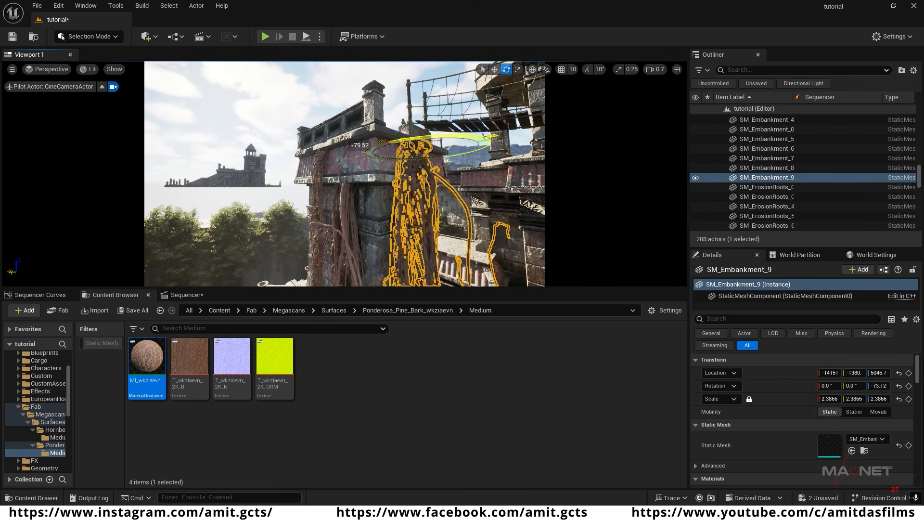
Copy a vine to the opposite temple tower near X -14151, Y -2326, Z 5047.
click(338, 97)
right_drag(337, 96, 313, 120)
click(313, 183)
key(w)
alt+drag(275, 150, 408, 150)
scroll(409, 149, up, 3)
right_drag(408, 149, 462, 162)
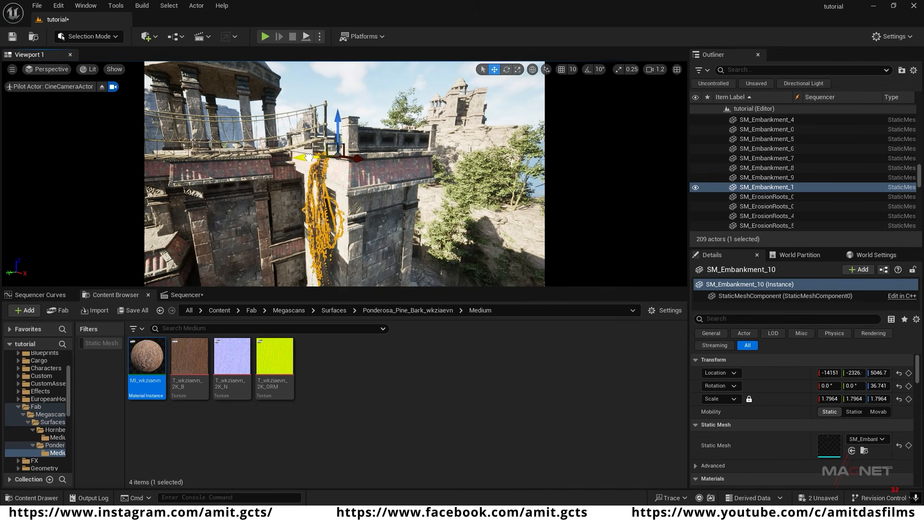
Copy the opposite tower's vine down to the lower part of that tower.
click(381, 92)
right_drag(380, 92, 385, 135)
click(423, 154)
drag(413, 98, 434, 92)
right_drag(434, 91, 418, 96)
alt+drag(413, 79, 415, 169)
right_drag(415, 169, 423, 140)
Copy a vine scaled about 3.66 to the first tower's lower ledge near X -14151, Y -1314, Z 3830.
key(w)
drag(402, 140, 415, 135)
click(506, 97)
right_drag(506, 96, 457, 135)
click(415, 207)
click(417, 204)
alt+drag(404, 143, 343, 148)
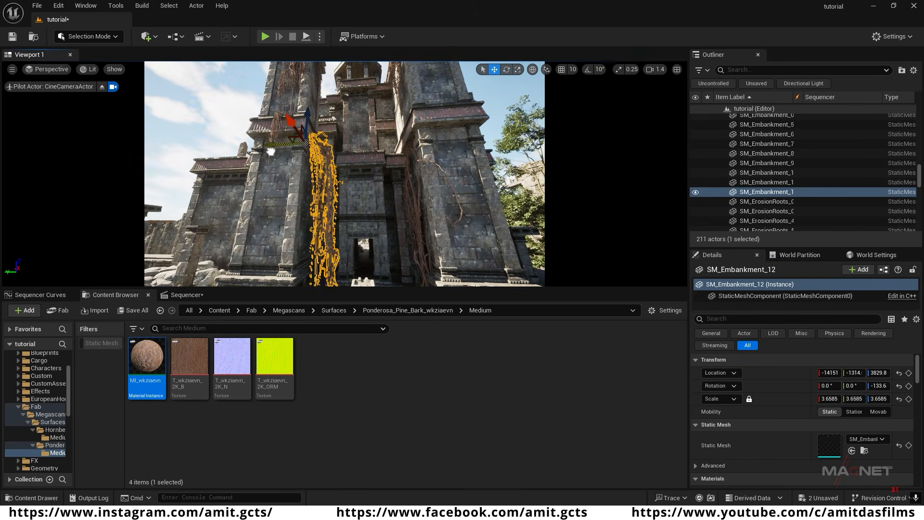
Copy the 3.66-scale vine to the tower's recessed corner near X -14586, Y -1166, Z 4074.
drag(271, 152, 262, 150)
right_drag(262, 150, 289, 145)
alt+drag(293, 147, 319, 144)
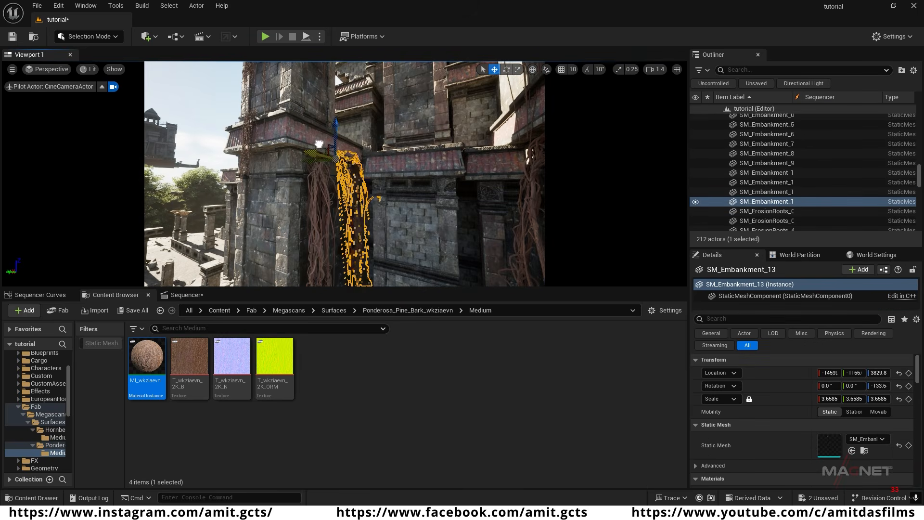
Copy the large vine farther along the temple's recessed wall and rotate the copy to suit the wall.
click(224, 99)
right_drag(224, 98, 381, 135)
click(373, 144)
alt+drag(395, 118, 392, 75)
right_drag(392, 75, 366, 91)
alt+drag(358, 87, 295, 86)
key(e)
right_drag(308, 92, 337, 115)
Place another large vine copy over the inner ledge near X -14423, Y -1885, Z 3846, rotated about -84°.
drag(349, 132, 392, 130)
right_drag(392, 130, 390, 178)
key(w)
drag(323, 140, 292, 113)
drag(290, 190, 292, 204)
right_drag(292, 203, 301, 178)
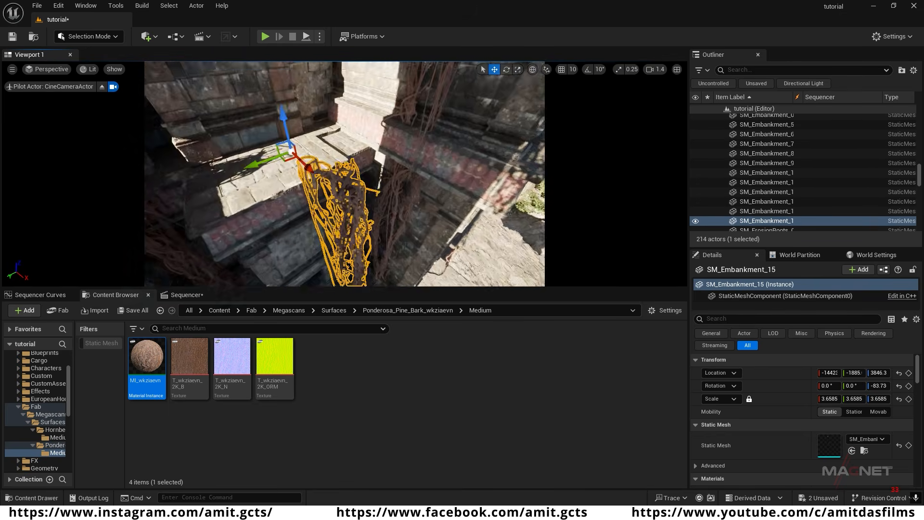
Copy the large vine along the inner ledge near X -14496, Z 3772, rotated about 34°.
drag(315, 168, 308, 161)
right_drag(308, 161, 318, 130)
alt+drag(337, 175, 305, 194)
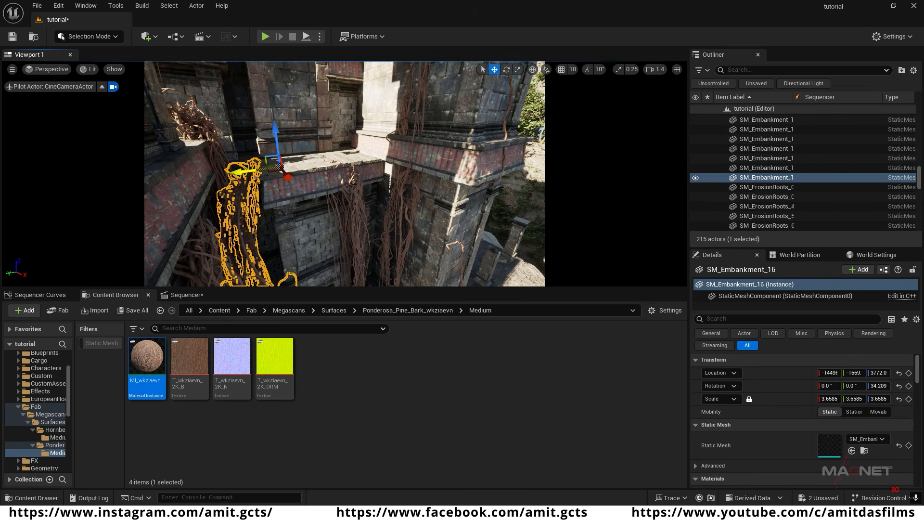
alt+drag(253, 170, 284, 168)
Copy the 2.39-scale vine to the first tower's outer side near X -13983, Y -1036, Z 5047, and rotate it to about 203°.
right_drag(284, 168, 371, 173)
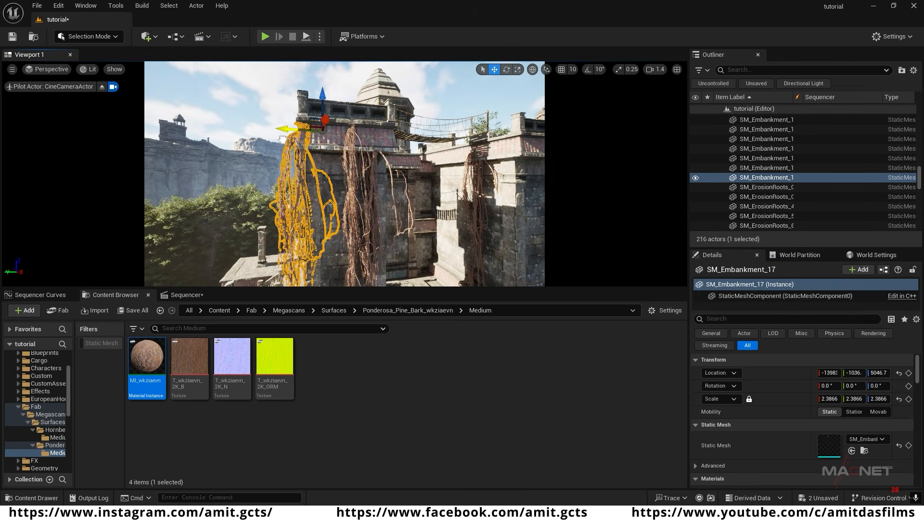
key(Escape)
right_drag(282, 139, 337, 140)
click(340, 125)
key(e)
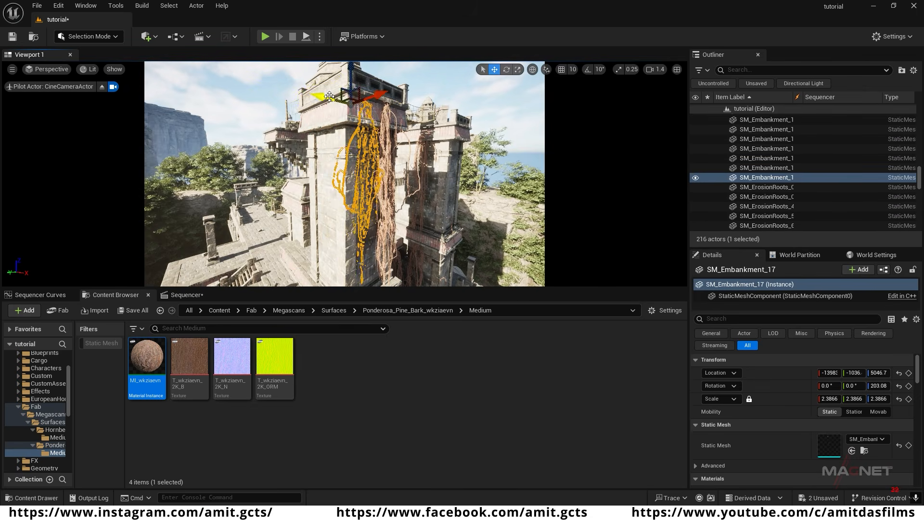
Copy the first tower's small vine down the opposite tower, the lowest near Y -2364, Z 4745, scaled about 1.75 and rotated about -40°.
click(217, 89)
right_drag(216, 89, 294, 108)
click(215, 115)
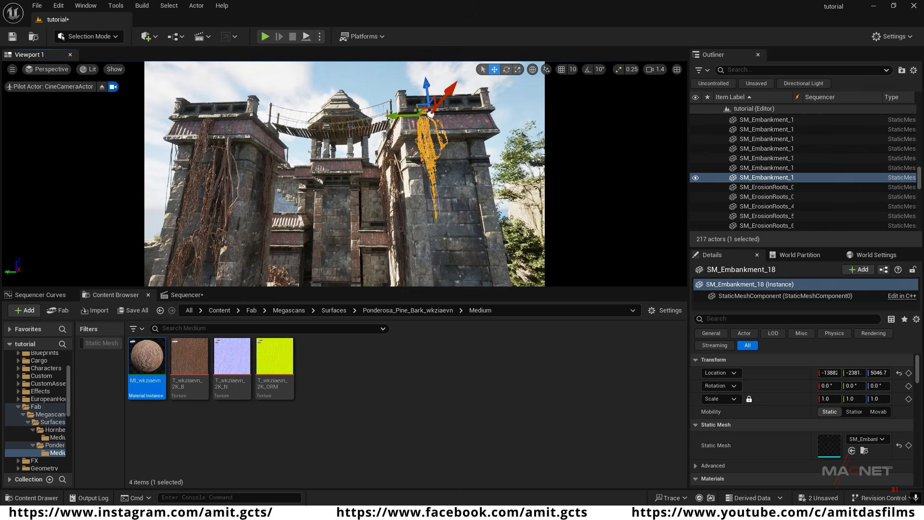
key(r)
right_drag(406, 111, 385, 106)
key(w)
alt+drag(381, 93, 367, 207)
key(e)
drag(294, 144, 273, 149)
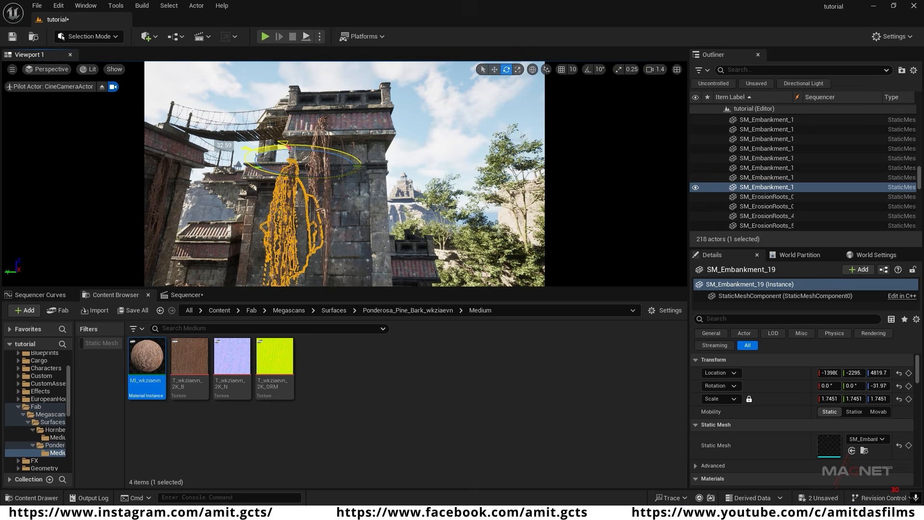
key(w)
alt+drag(264, 168, 280, 170)
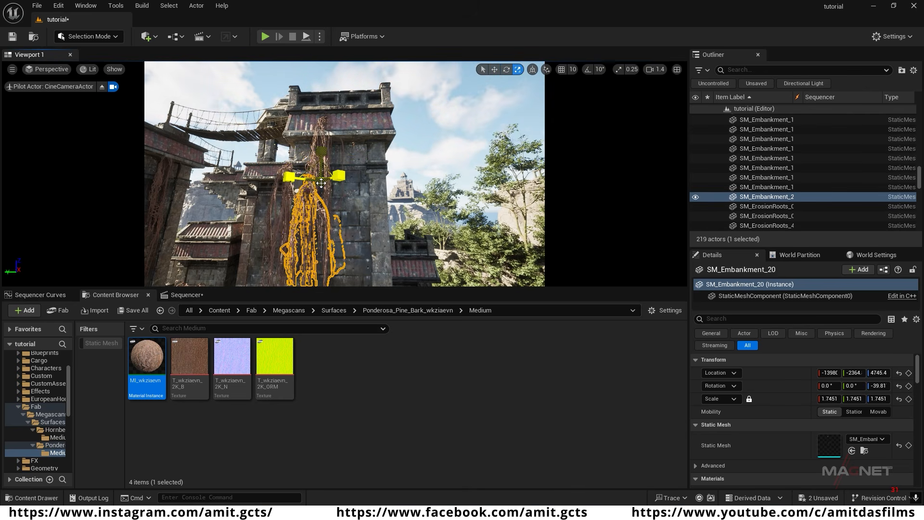
Copy a vine scaled about 2.18 to the opposite tower's lower ledge near Y -2579, Z 3847, and rotate it to about -86°.
key(Escape)
right_drag(312, 138, 337, 159)
click(361, 124)
alt+drag(368, 91, 368, 193)
right_drag(368, 193, 283, 139)
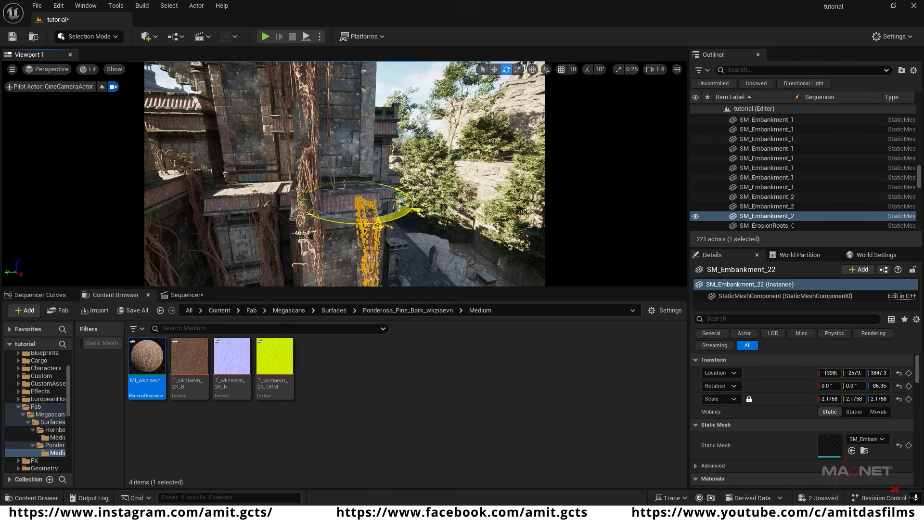
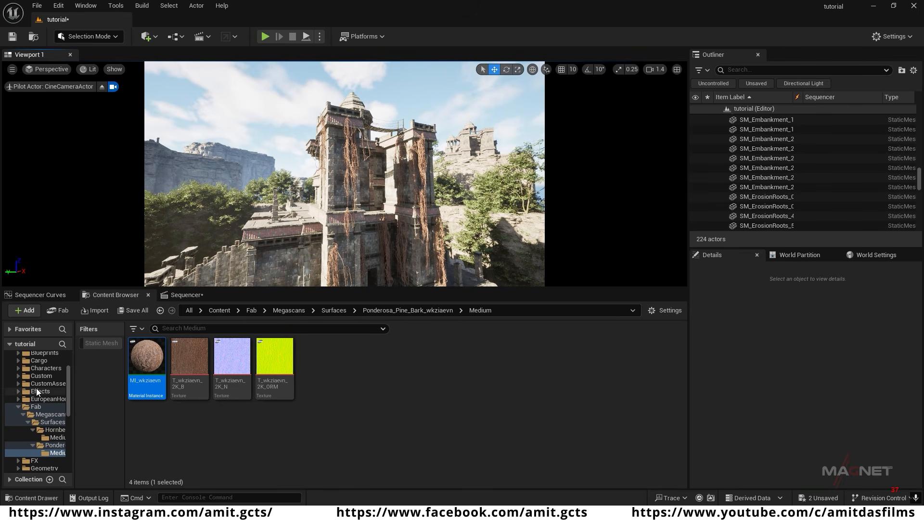
List only the static meshes of the EuropeanHornbeam folder.
scroll(36, 388, up, 3)
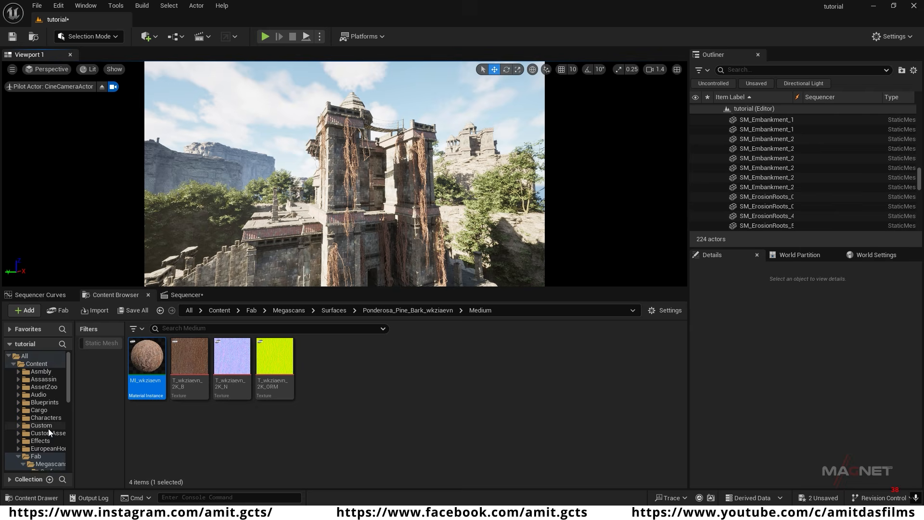
scroll(48, 428, down, 3)
click(50, 403)
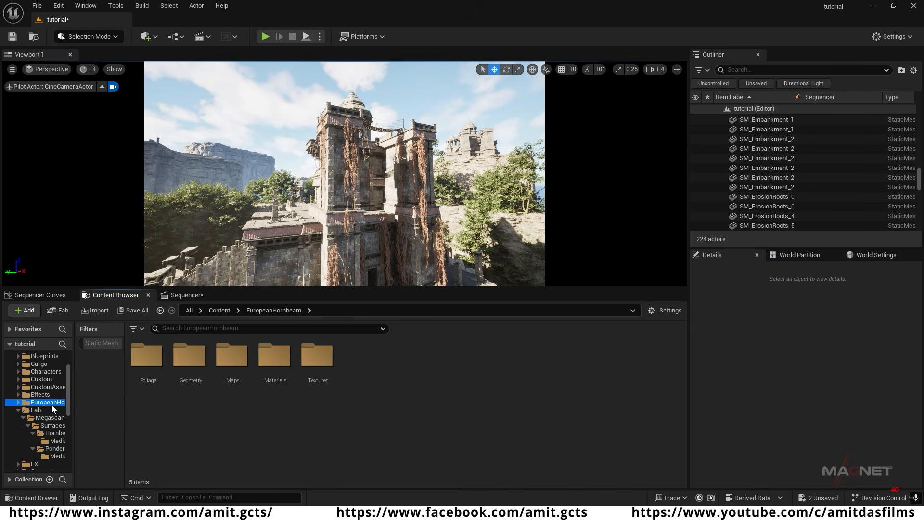
click(103, 344)
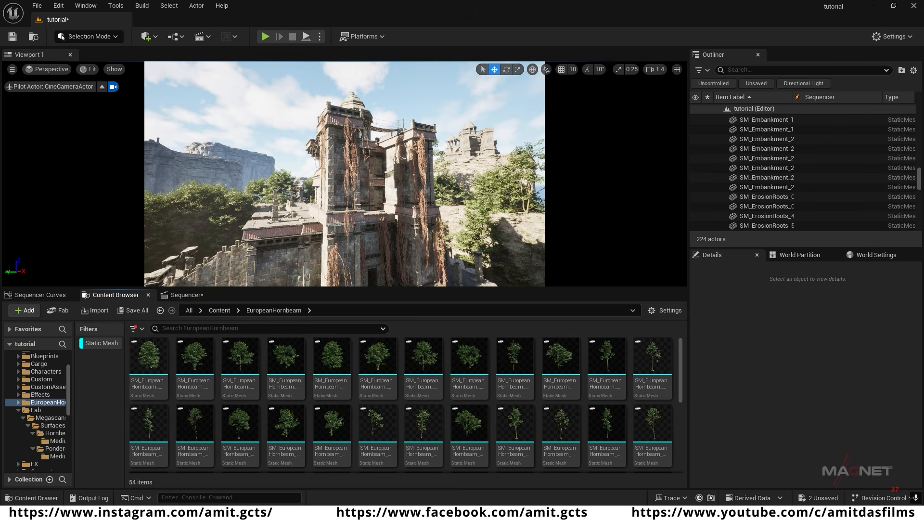
Place an SM_EuropeanHornbeam_Field_01 on the first tower near X -13941, Y -1080 and shrink it to about 0.58 scale against the hanging vines.
key(w)
right_drag(337, 227, 300, 215)
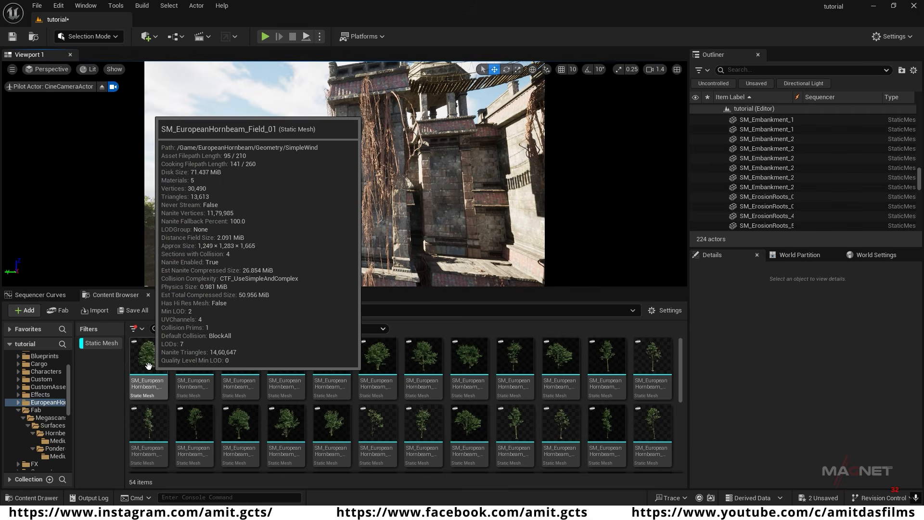
drag(145, 359, 361, 240)
right_drag(360, 240, 333, 236)
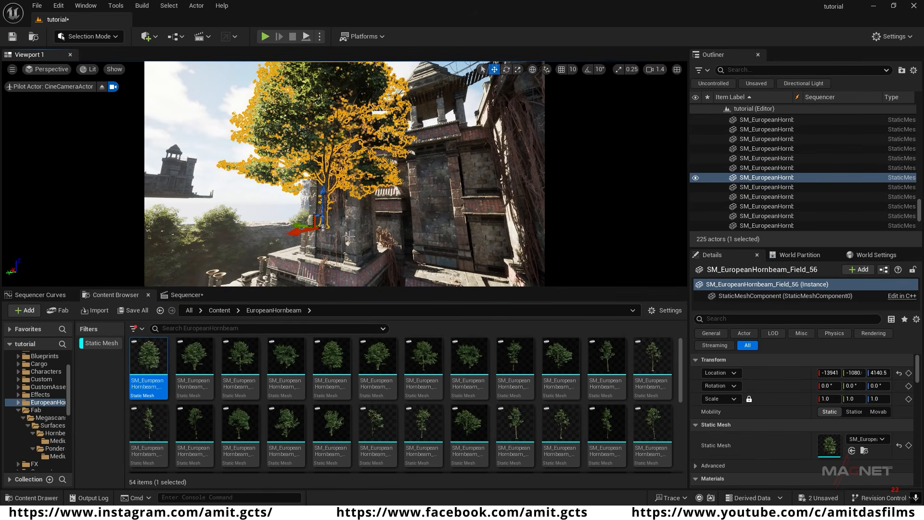
drag(323, 228, 318, 231)
key(Escape)
right_drag(333, 226, 316, 216)
click(334, 217)
key(Escape)
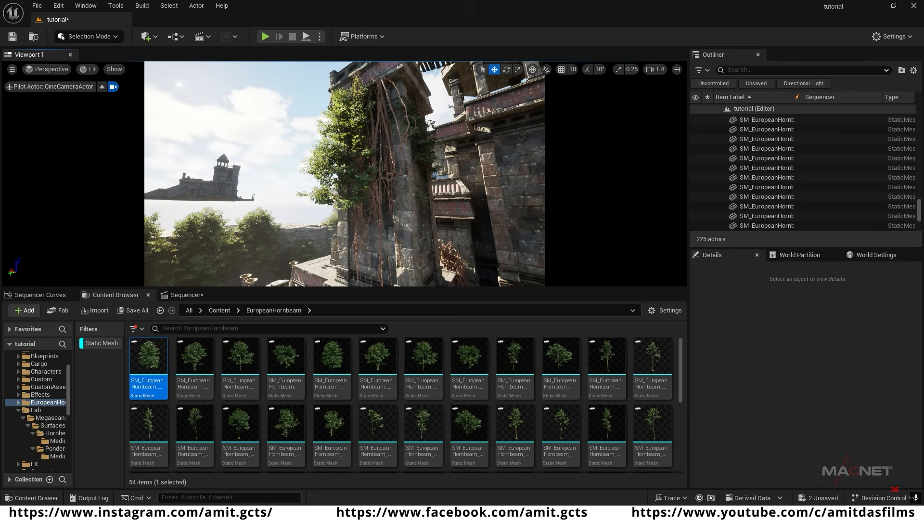
Copy the 0.58-scale hornbeam down the first tower's vines and onto the inner wall near X -14345, Y -1389, Z 3376.
click(367, 212)
click(343, 182)
drag(351, 238, 346, 241)
alt+drag(368, 186, 369, 241)
right_drag(371, 192, 380, 219)
key(Escape)
click(348, 224)
alt+drag(324, 264, 368, 270)
right_drag(369, 241, 371, 248)
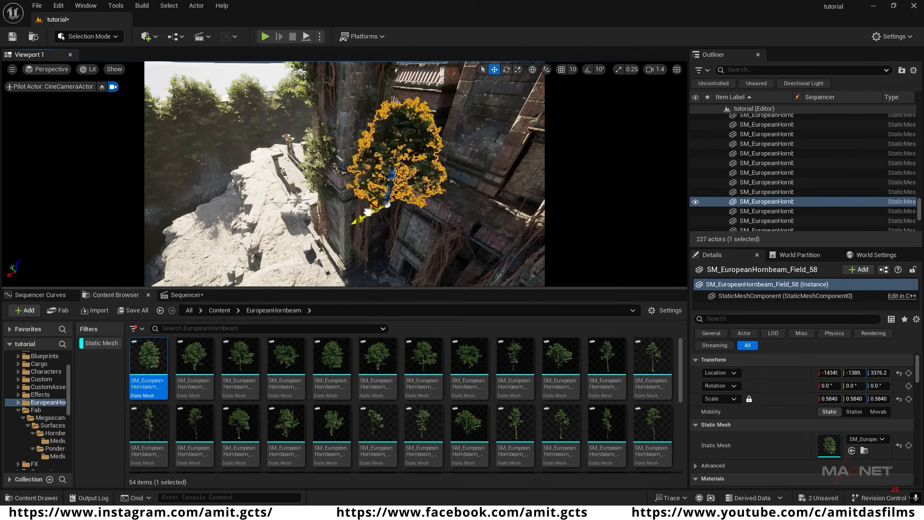
Spread more 0.58-scale hornbeam copies over the temple walls between the towers and rotate them for variation.
alt+drag(374, 221, 355, 243)
right_drag(390, 215, 383, 178)
drag(341, 254, 368, 231)
right_drag(368, 192, 373, 226)
alt+drag(358, 243, 385, 241)
right_drag(337, 217, 376, 207)
alt+drag(337, 231, 424, 219)
key(e)
right_drag(395, 212, 385, 231)
key(w)
Copy hornbeams over to the opposite tower's vines, one near X -14004, Y -2437, Z 3583, rotated about -181°.
alt+drag(364, 257, 332, 271)
right_drag(343, 258, 333, 217)
alt+drag(327, 192, 323, 130)
right_drag(323, 130, 317, 91)
alt+drag(294, 242, 334, 232)
drag(378, 193, 378, 158)
right_drag(378, 155, 357, 170)
alt+drag(371, 201, 415, 215)
key(e)
alt+drag(396, 171, 394, 242)
right_drag(394, 241, 385, 226)
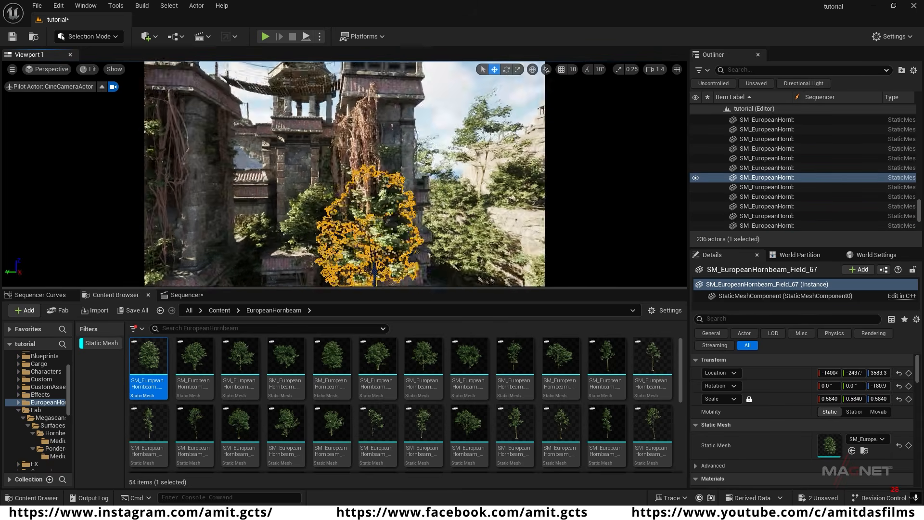
Copy the hornbeam up the opposite tower to about Z 4398 and add another copy at the top of the first tower.
alt+drag(381, 231, 368, 135)
mouse_move(368, 135)
right_down()
mouse_move(337, 130)
mouse_move(337, 145)
mouse_move(375, 149)
right_up()
key(Escape)
click(444, 137)
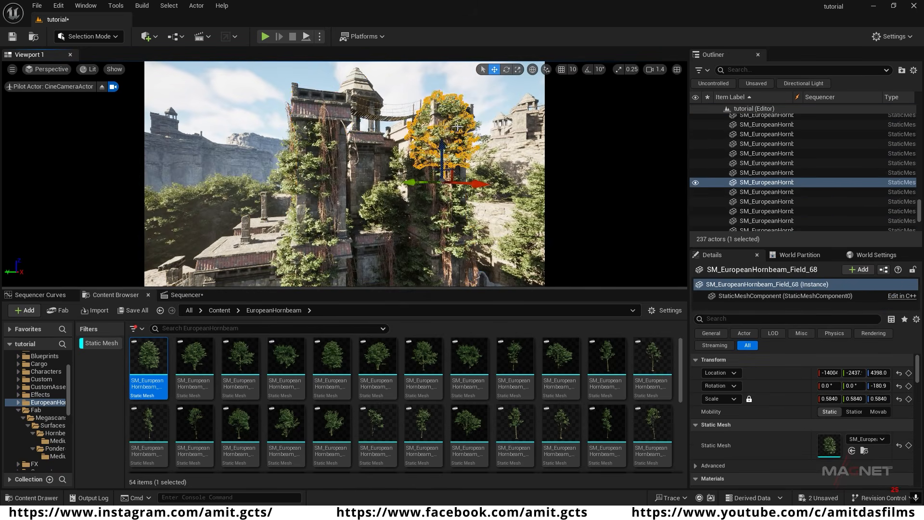
alt+drag(401, 178, 289, 179)
click(260, 106)
mouse_move(260, 105)
right_down()
mouse_move(269, 145)
mouse_move(275, 97)
mouse_move(270, 130)
mouse_move(274, 111)
right_up()
right_drag(314, 163, 344, 161)
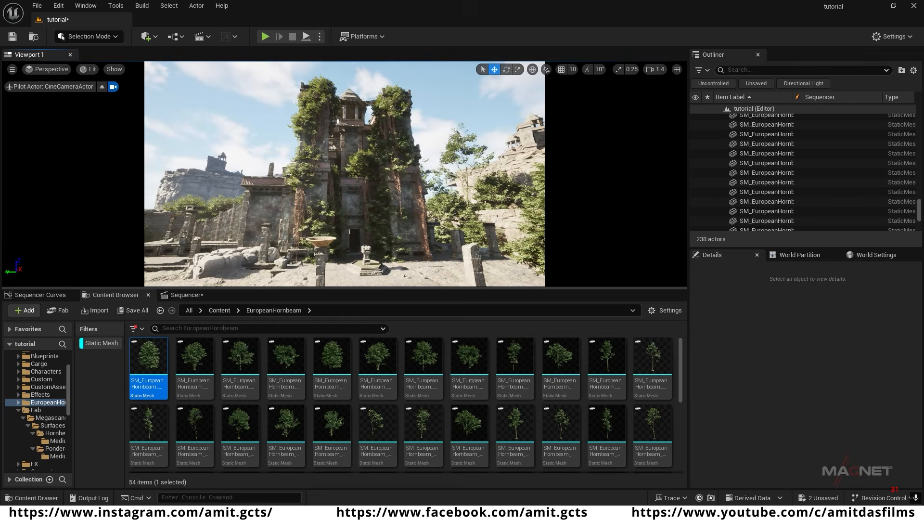
Copy the 2.18-scale tower vine down to the cliff edge near X -11402, Y -832, Z 1459.
right_drag(359, 217, 337, 214)
mouse_move(345, 174)
right_down()
mouse_move(341, 224)
mouse_move(315, 234)
mouse_move(328, 226)
mouse_move(343, 185)
right_up()
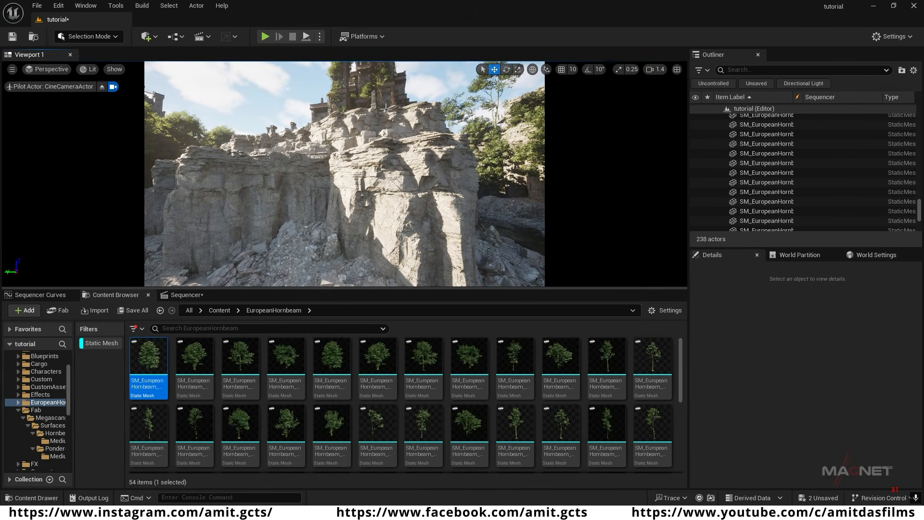
click(393, 93)
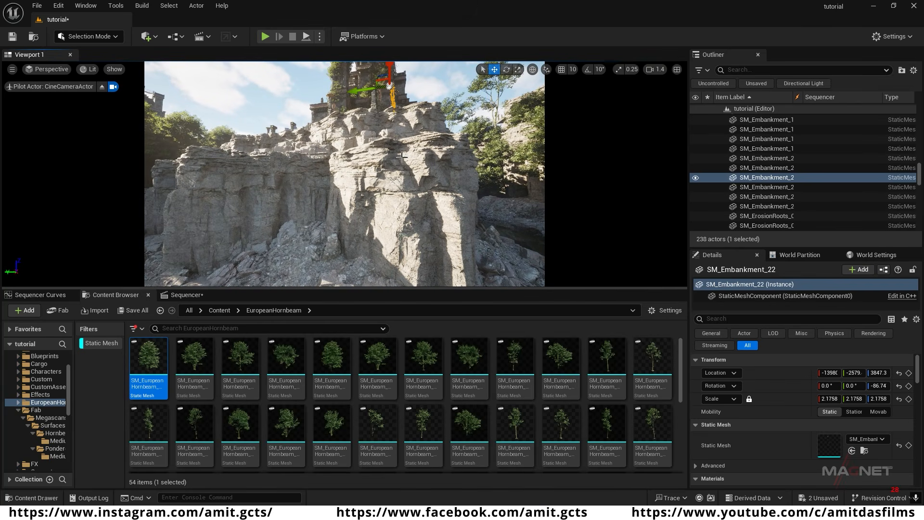
right_drag(404, 155, 403, 137)
alt+drag(364, 97, 250, 177)
right_drag(301, 164, 284, 169)
key(r)
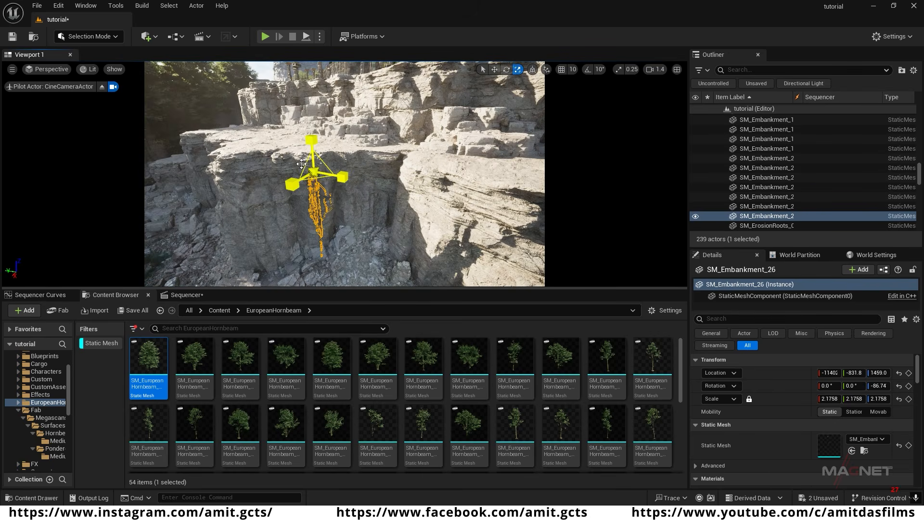
Enlarge the cliff vine and copy it along the edge to near X -11895, Y -2044, Z 1459, at 3.76 scale and about 1° rotation.
key(w)
drag(301, 164, 417, 159)
right_drag(436, 236, 439, 223)
drag(458, 180, 456, 187)
right_drag(448, 217, 440, 195)
alt+drag(362, 188, 395, 187)
drag(438, 196, 443, 202)
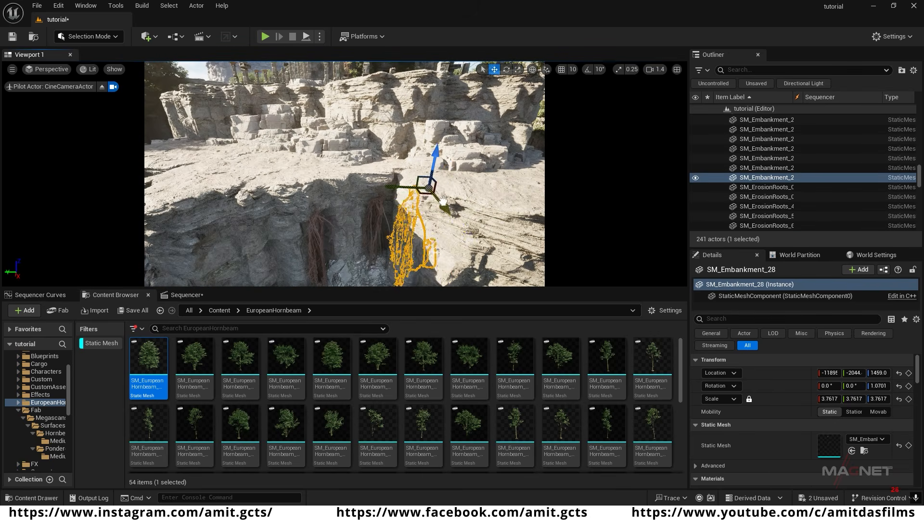
Copy a vine enlarged to about 5.39 scale onto the cliff face near X -11617, Y -1481, Z 1459, rotated about -31°.
drag(329, 157, 324, 157)
right_drag(324, 157, 308, 167)
key(Escape)
click(377, 198)
alt+drag(359, 148, 309, 142)
key(e)
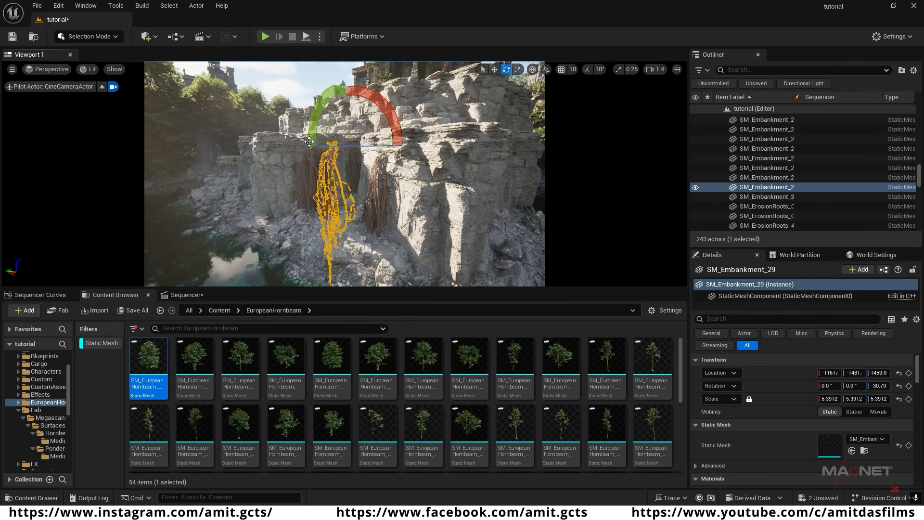
Copy the 5.39-scale vine lower on the cliff near X -11888, Y -2012, Z 390 and tilt it against the rock.
alt+drag(233, 157, 279, 156)
right_drag(279, 156, 283, 130)
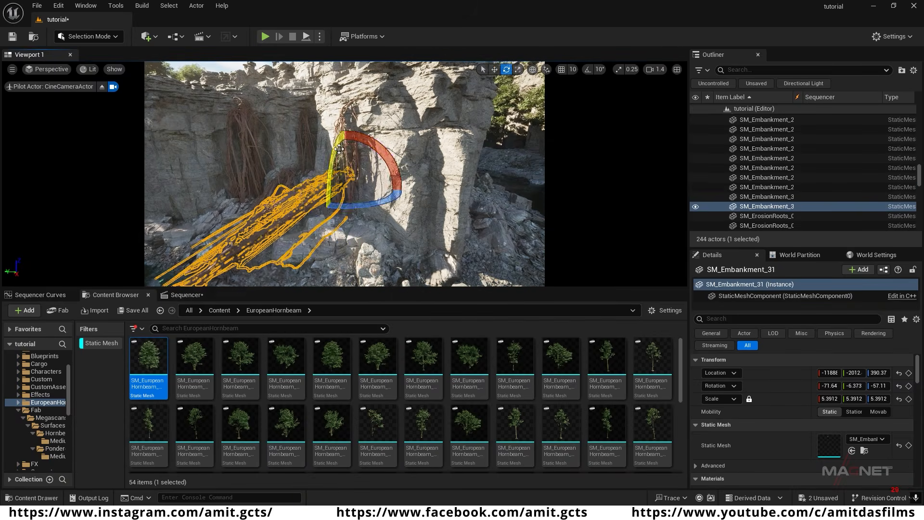
drag(338, 148, 332, 166)
right_drag(333, 166, 308, 154)
Copy the 5.39-scale vine along the cliff edge, one near X -11364, Y -226, Z 1459, rotated about -74°.
click(258, 183)
key(w)
alt+drag(259, 131, 241, 139)
right_drag(262, 145, 251, 183)
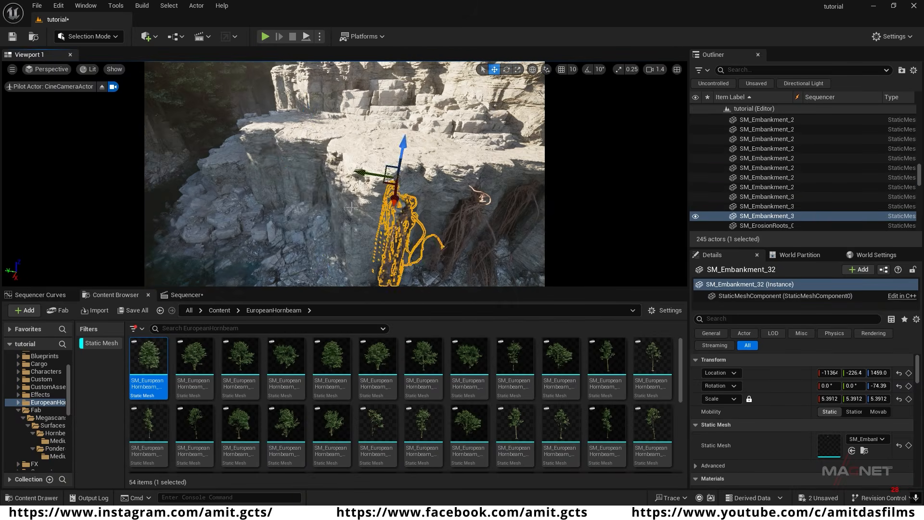
alt+drag(361, 172, 270, 156)
drag(286, 174, 295, 159)
alt+drag(287, 139, 250, 135)
right_drag(233, 150, 308, 164)
Copy the cliff vine near Y -1070 to the upper ledge near X -12879, Y -1013, Z 2536, reduced to about 2.67 scale.
click(361, 207)
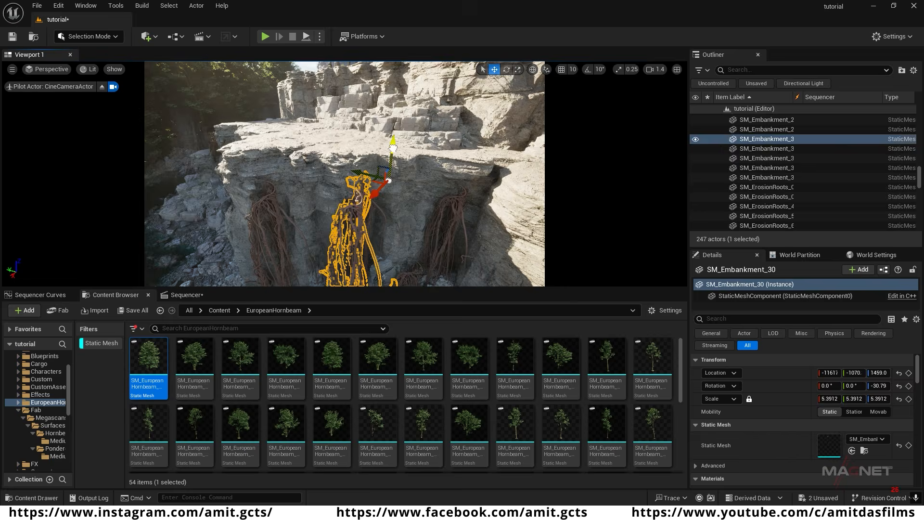
alt+drag(392, 144, 409, 130)
right_drag(409, 130, 463, 157)
drag(455, 161, 469, 163)
alt+drag(421, 160, 412, 160)
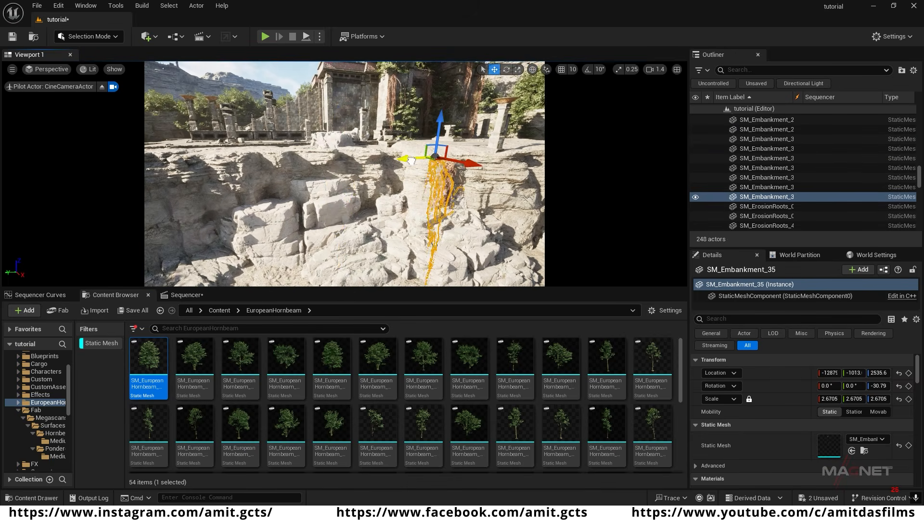
Duplicate the 2.67-scale vine several times along the upper cliff ledge below the temple.
drag(348, 163, 354, 166)
alt+drag(310, 156, 260, 155)
right_drag(260, 155, 207, 154)
alt+drag(308, 146, 251, 144)
right_drag(251, 145, 192, 145)
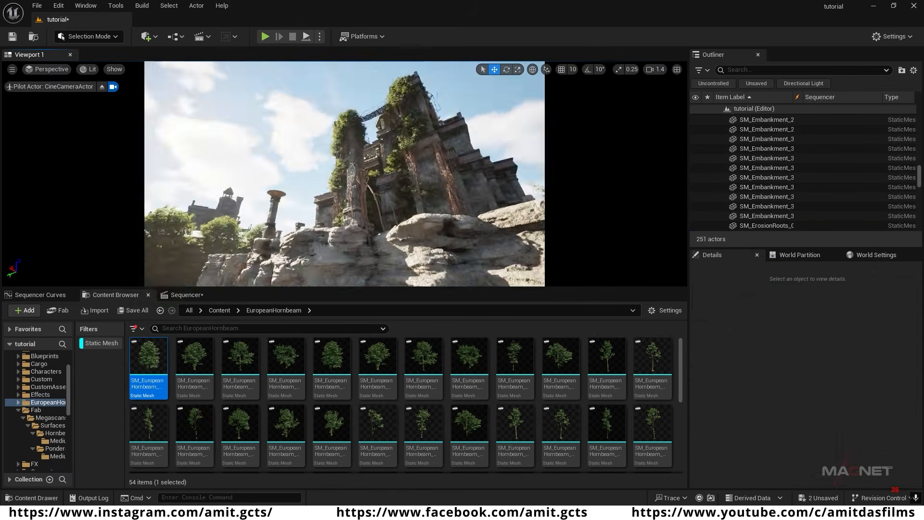
Place a Field_01 hornbeam at the cliff base, scale it to about 0.77, and copy it across to near X -12487, Y -3421, Z 530.
drag(148, 357, 325, 215)
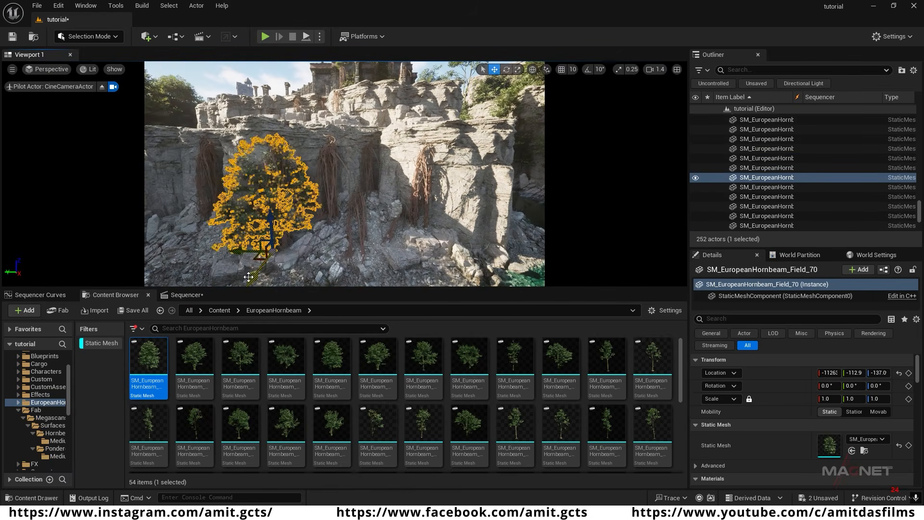
alt+drag(248, 277, 317, 262)
alt+drag(305, 226, 393, 255)
alt+drag(361, 217, 431, 220)
alt+drag(327, 241, 373, 212)
alt+drag(373, 212, 364, 217)
right_drag(364, 217, 380, 183)
alt+drag(378, 105, 380, 134)
right_drag(379, 135, 409, 164)
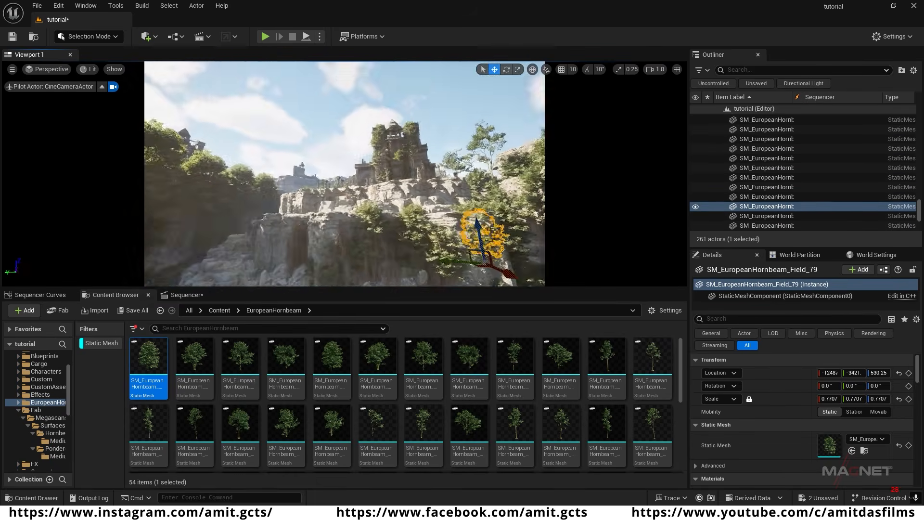
Cover the cliff with more 0.77-scale hornbeam copies, rotated about -55°, reaching near X -11428, Y 976, Z 655.
alt+drag(482, 255, 308, 217)
key(e)
drag(326, 245, 308, 258)
key(w)
alt+drag(289, 216, 362, 241)
right_drag(361, 241, 385, 202)
alt+drag(385, 246, 235, 252)
right_drag(282, 236, 337, 202)
alt+drag(337, 202, 284, 272)
right_drag(284, 272, 337, 217)
alt+drag(337, 217, 394, 197)
right_drag(394, 197, 351, 183)
alt+drag(370, 212, 342, 212)
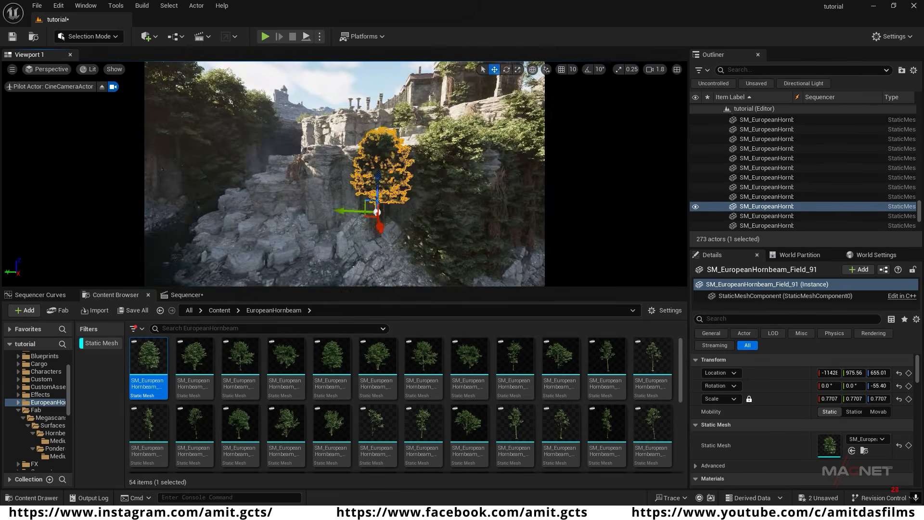
Fill the remaining bare spots on the cliff's slope and ledges with further copies of the 0.77-scale hornbeam.
right_drag(342, 212, 376, 207)
alt+drag(337, 229, 363, 234)
right_drag(364, 233, 337, 217)
mouse_move(337, 241)
alt+mouse_down()
mouse_move(367, 260)
mouse_move(337, 232)
alt+mouse_up()
mouse_move(366, 231)
alt+mouse_down()
mouse_move(396, 241)
mouse_move(368, 226)
alt+mouse_up()
right_drag(369, 227, 347, 183)
scroll(347, 183, up, 3)
Place an SM_EuropeanHornbeam_Forest_06_PP4 on the temple ledge, and position a Forest hornbeam on the cliff near X -12197, Y -2068, Z 1408.
drag(606, 359, 352, 231)
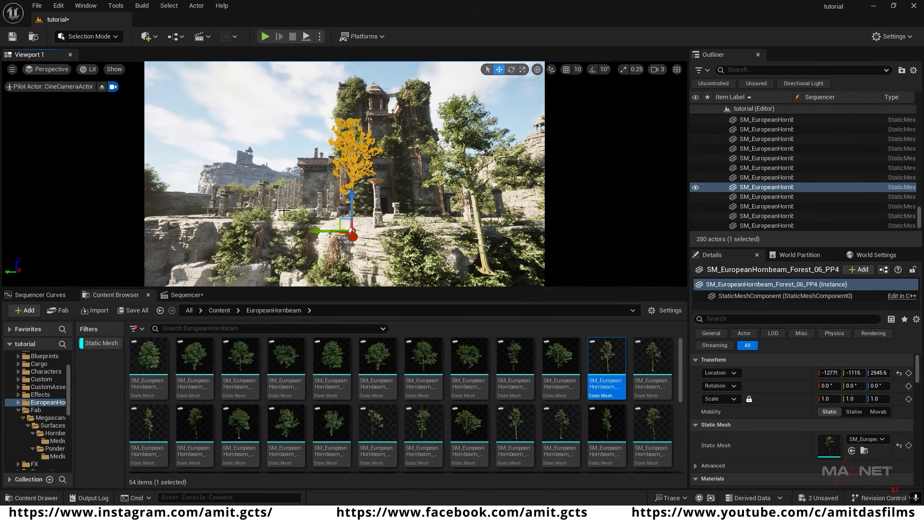
right_drag(283, 212, 318, 192)
click(320, 154)
drag(306, 203, 308, 231)
right_drag(337, 212, 344, 231)
drag(344, 231, 343, 243)
right_drag(343, 243, 276, 203)
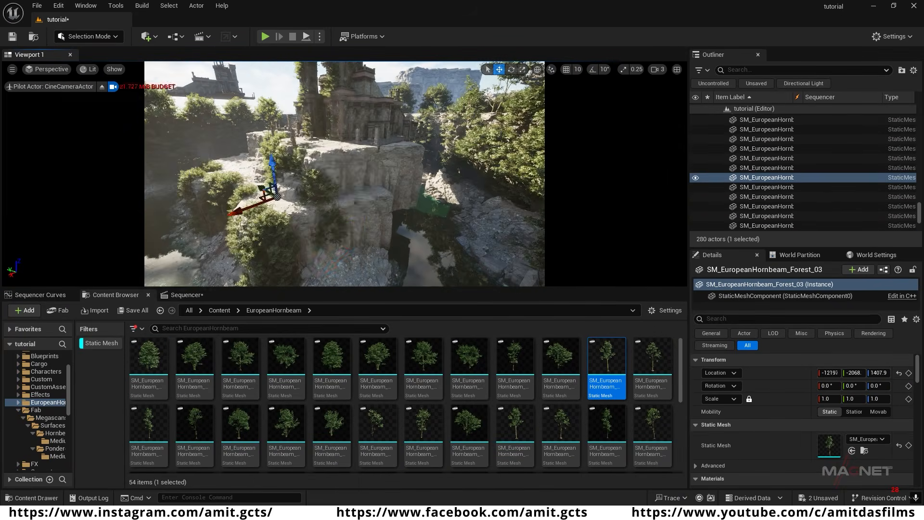
Distribute full-scale Forest hornbeam copies around the cliff, one at its base near X -11004, Y -1104, Z 316.
alt+drag(246, 208, 270, 200)
right_drag(270, 200, 371, 188)
alt+drag(372, 169, 371, 193)
mouse_move(372, 193)
right_down()
mouse_move(330, 204)
mouse_move(386, 193)
right_up()
alt+drag(463, 249, 337, 255)
drag(329, 212, 325, 229)
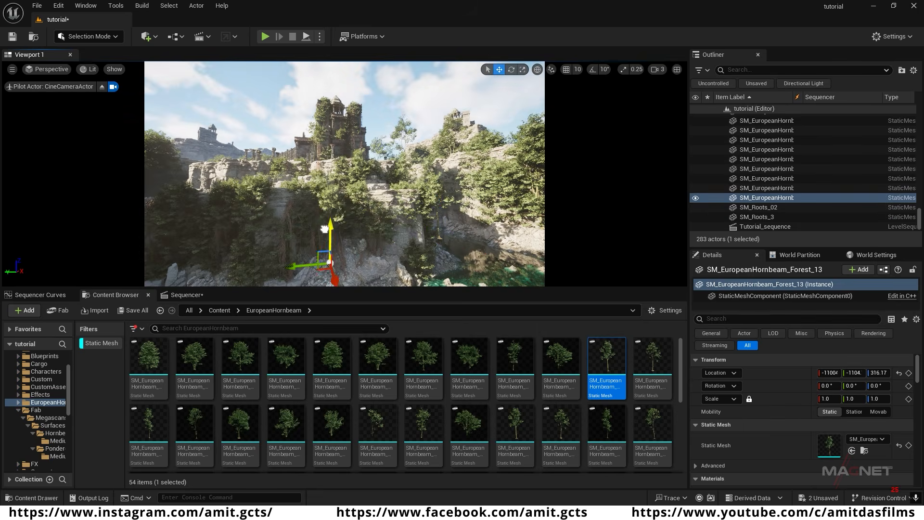
right_drag(325, 229, 337, 202)
click(433, 157)
drag(429, 202, 429, 193)
right_drag(429, 193, 337, 181)
key(Escape)
right_drag(383, 252, 354, 212)
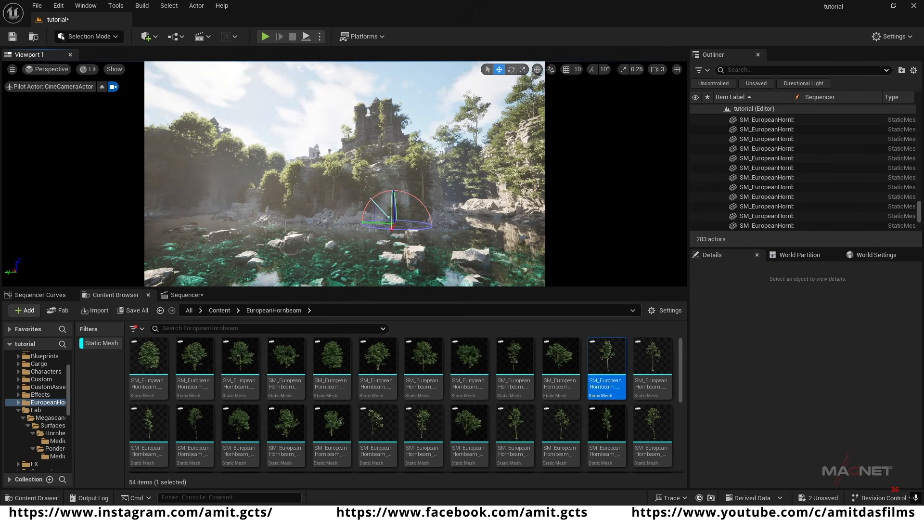
Find the ExponentialHeightFog actor and set its Fog Density to about 0.0092.
click(749, 69)
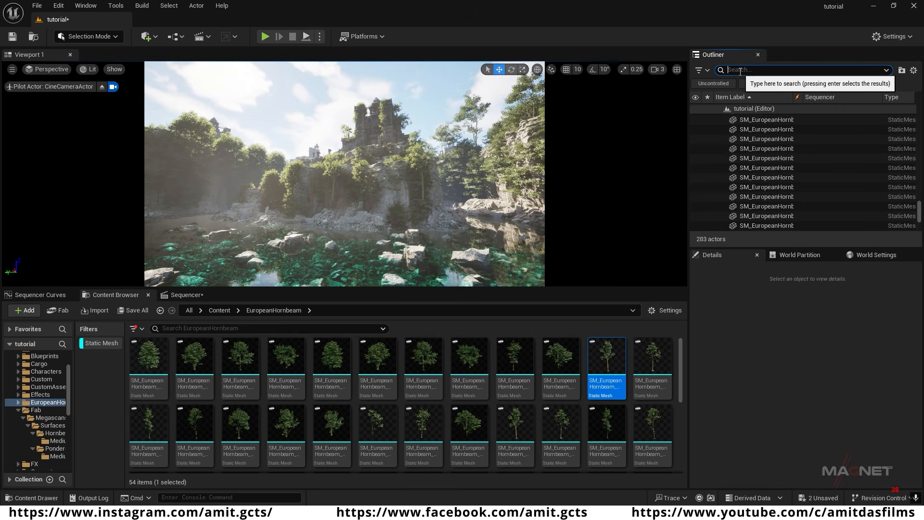
text(fog)
click(755, 119)
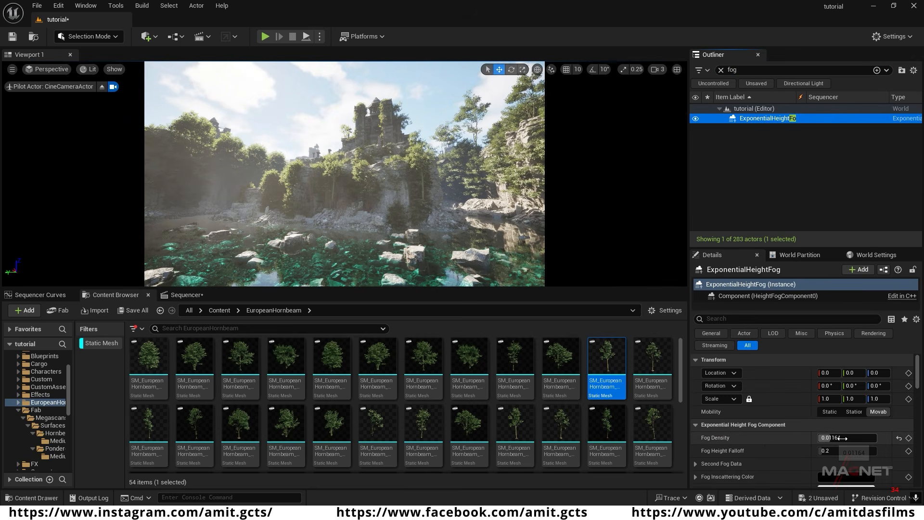
drag(846, 439, 847, 439)
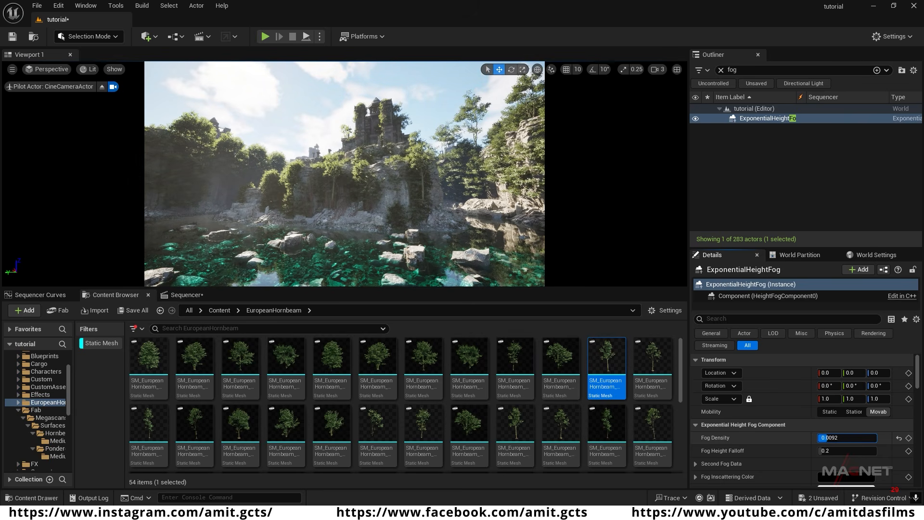
Lower the lake's scree patch near X -8906, Y -1180 to about Z -371 and the one near X -7975, Y -4270 to about Z -360.
key(w)
mouse_move(346, 234)
right_down()
mouse_move(346, 250)
mouse_move(354, 241)
mouse_move(346, 234)
mouse_move(358, 227)
mouse_move(358, 246)
mouse_move(358, 234)
right_up()
scroll(347, 235, down, 1)
key(s)
key(s)
click(442, 237)
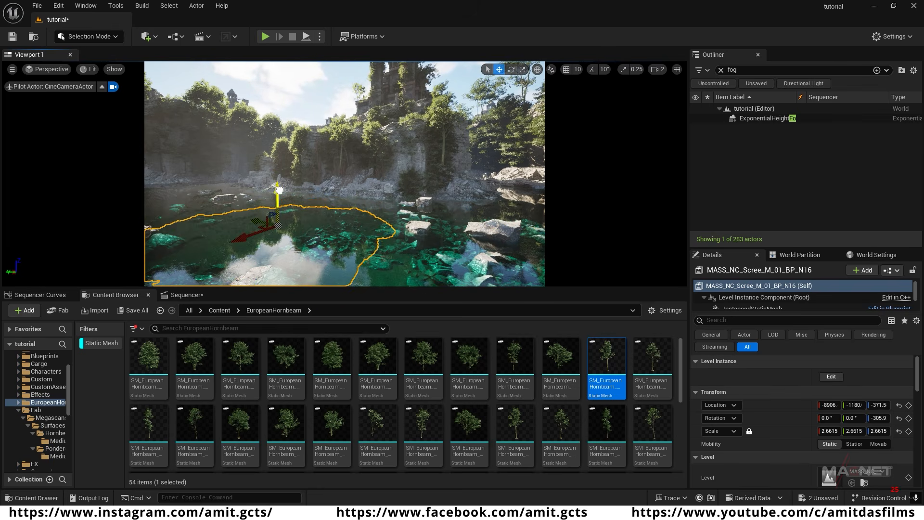
drag(279, 190, 279, 193)
right_drag(308, 212, 328, 231)
click(385, 217)
drag(496, 178, 495, 184)
right_drag(312, 246, 279, 179)
key(w)
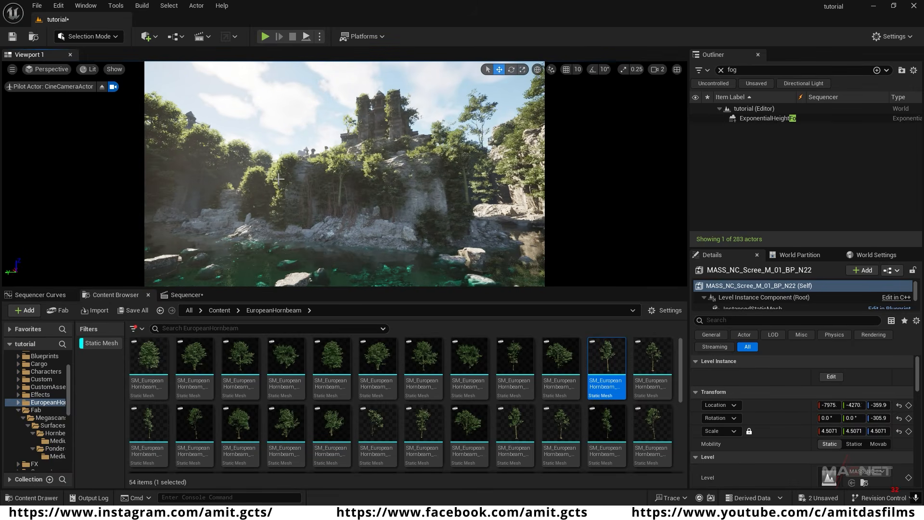
key(s)
mouse_move(329, 250)
right_down()
mouse_move(348, 252)
mouse_move(332, 256)
right_up()
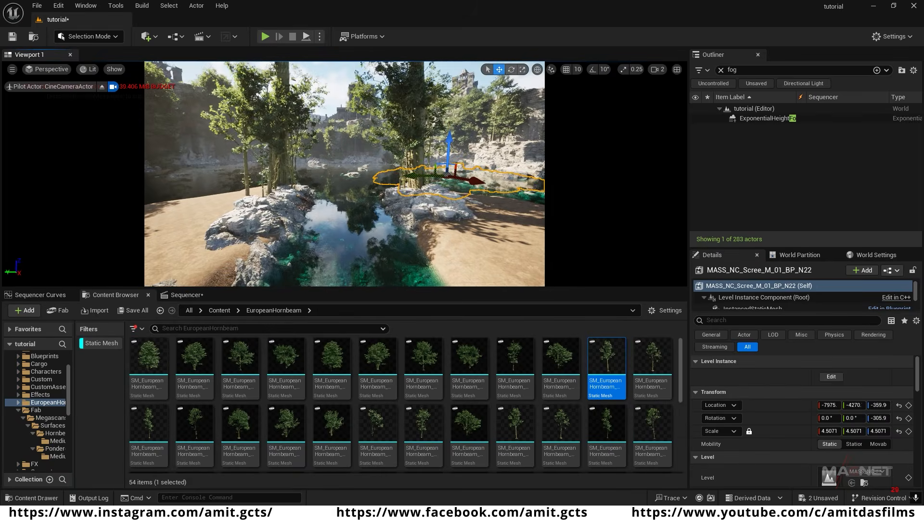
Place a SM_EuropeanHornbeam_Forest_03 copy on the shoreline rocks near X -3493, Y -1598, Z -93, at scale about 4.36.
key(w)
right_drag(431, 234, 442, 235)
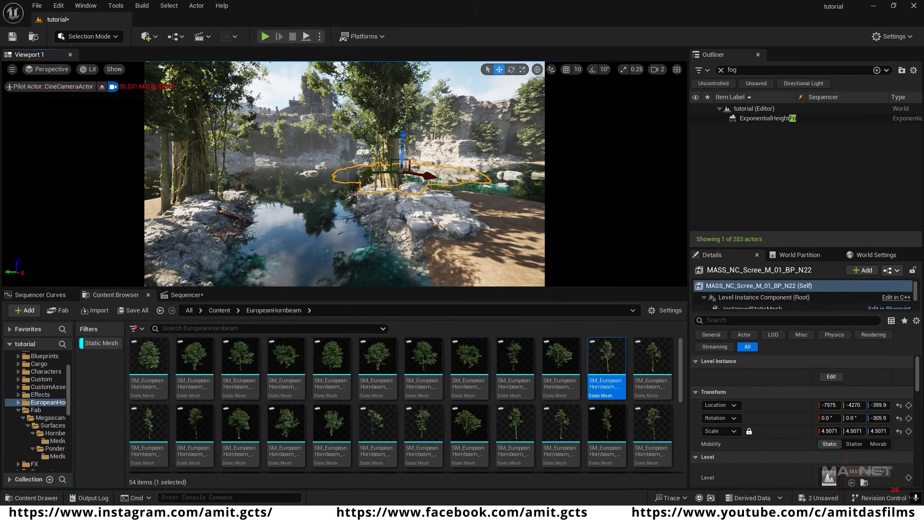
right_drag(241, 179, 203, 179)
key(w)
right_drag(308, 178, 409, 176)
click(375, 178)
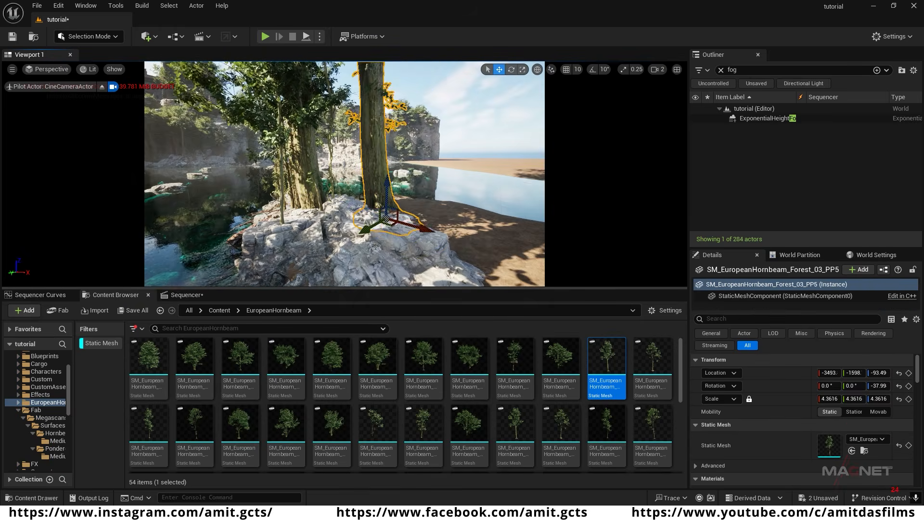
Distribute Forest_03 hornbeam copies along the sandy bank, one near X -2750, Y -1550 scaled to about 1.26 and rotated about 55°.
key(r)
drag(422, 198, 422, 207)
key(w)
alt+drag(420, 226, 378, 208)
right_drag(378, 192, 414, 192)
alt+drag(366, 202, 446, 230)
key(r)
key(e)
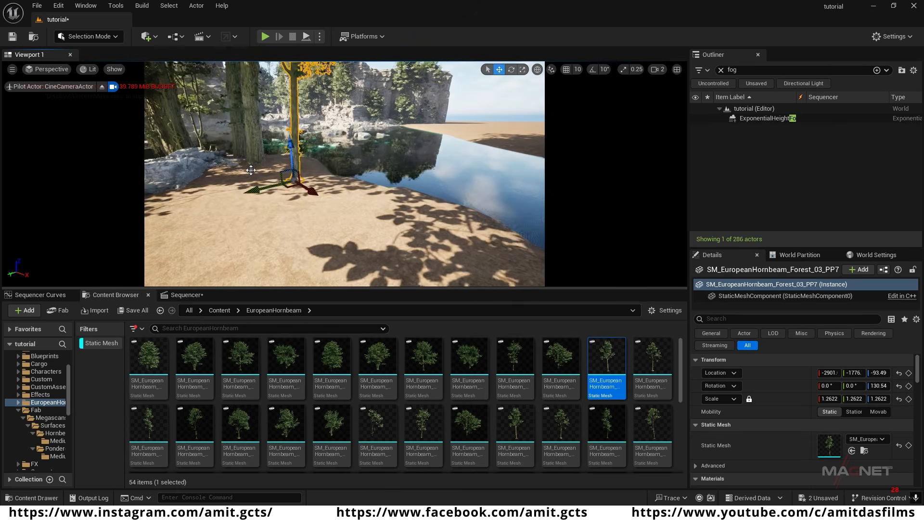
Place a SM_EuropeanHornbeam_Field at scale about 0.62 behind the shoreline rocks and duplicate it along the bank, one copy near X -3742, Y -1722, Z -222.
key(w)
drag(148, 356, 414, 207)
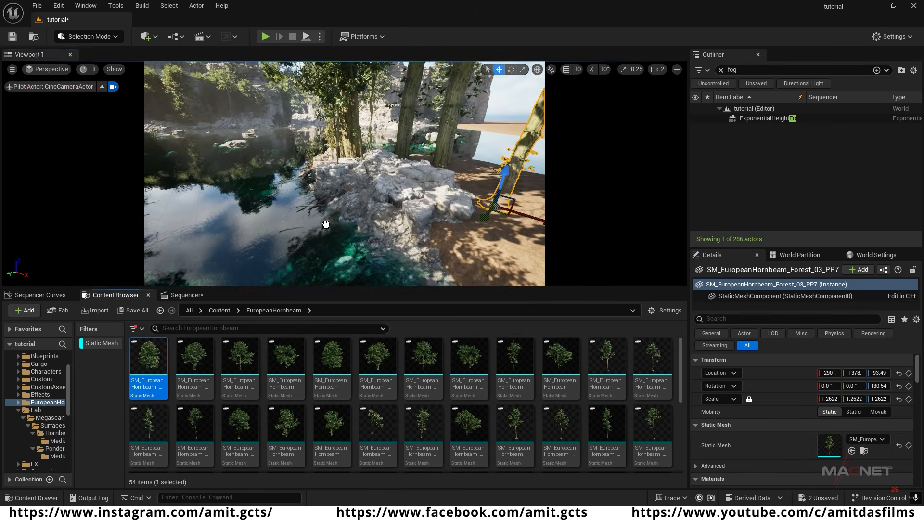
key(r)
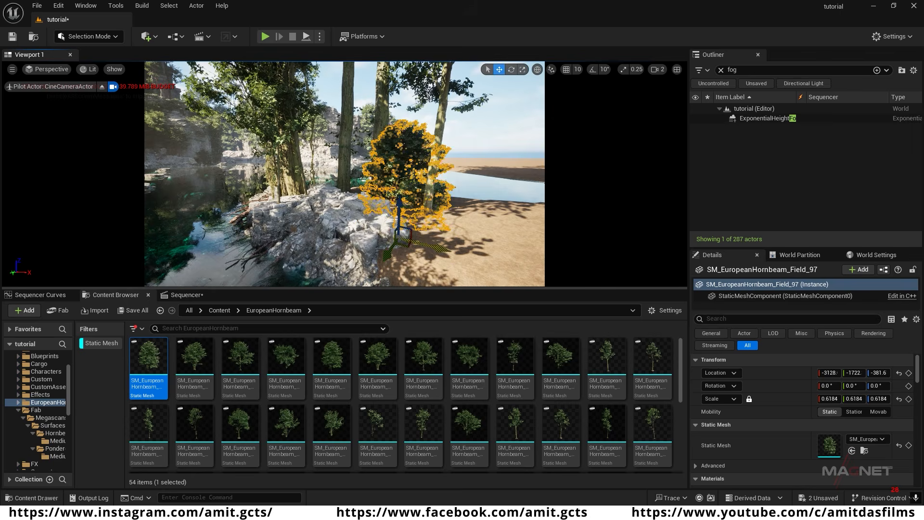
alt+drag(436, 248, 487, 255)
right_drag(433, 202, 472, 203)
alt+drag(441, 241, 445, 241)
alt+drag(384, 232, 332, 230)
right_drag(356, 203, 385, 202)
alt+drag(343, 191, 343, 175)
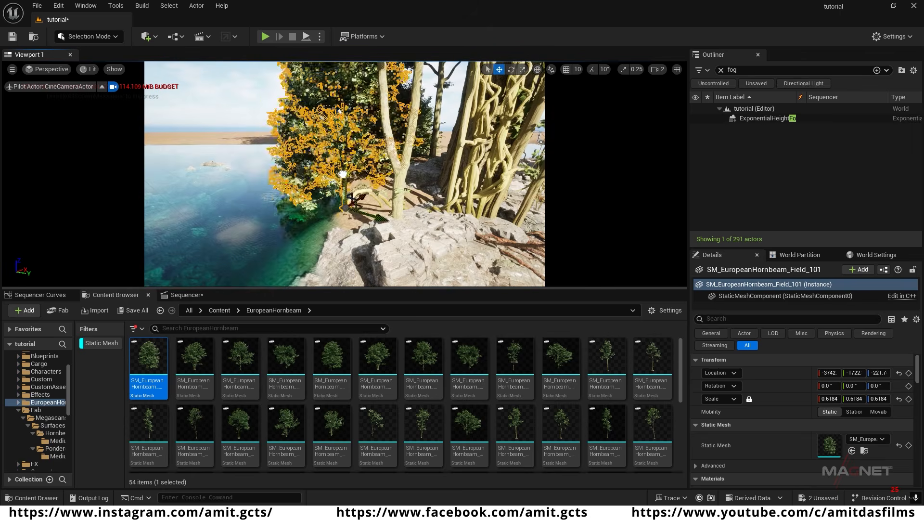
Move the Field hornbeam copy onto the rocks near X -4081, Y -1477, Z -106 and scale it to about 0.30.
drag(329, 224, 376, 241)
right_drag(366, 193, 318, 193)
key(r)
drag(384, 248, 357, 260)
right_drag(366, 202, 433, 203)
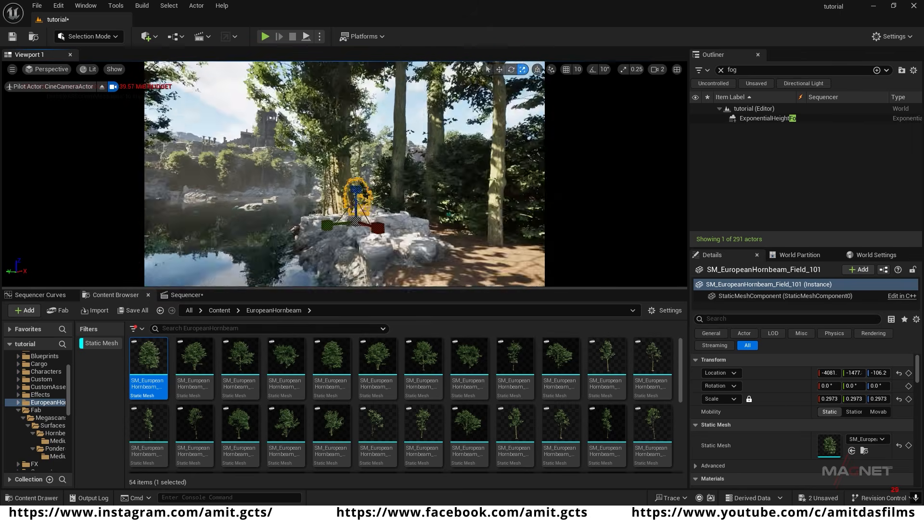
Place a SM_EuropeanHornbeam_Field_04 on the bank near X -2838, Y -995, Z -77 and rotate it to about 250°.
drag(469, 357, 443, 223)
key(w)
right_drag(414, 202, 375, 202)
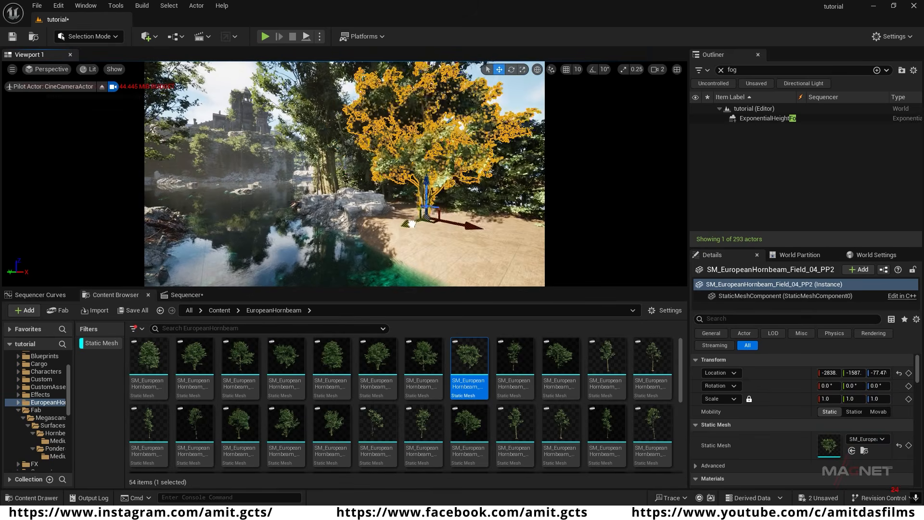
key(e)
drag(409, 251, 343, 240)
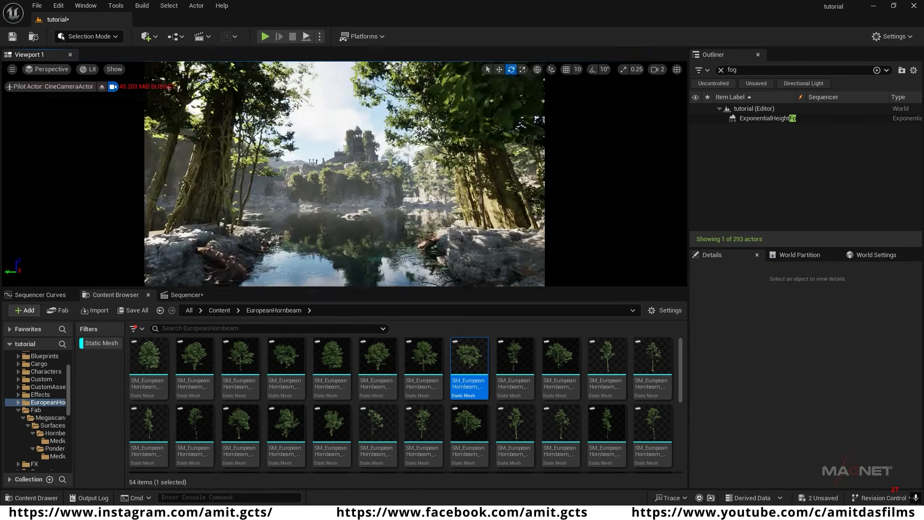
Copy the Field_04 hornbeam to the opposite rocky bank near X -3433, Y 423, Z -58, rotated about 285°.
right_drag(365, 192, 241, 205)
click(410, 193)
key(w)
drag(398, 217, 260, 214)
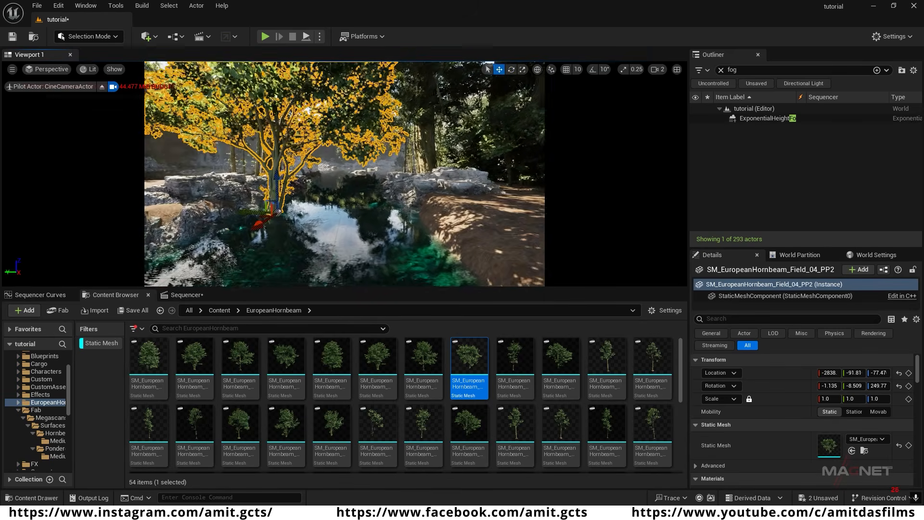
right_drag(289, 205, 366, 205)
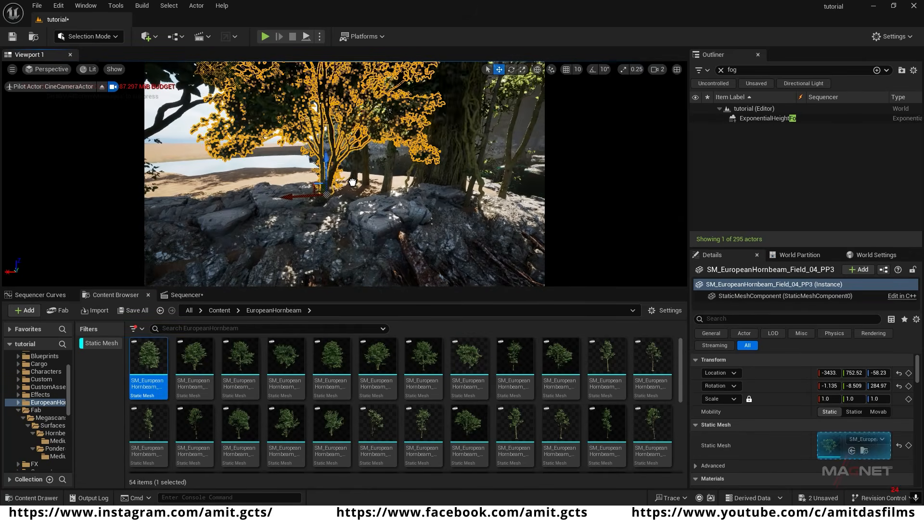
Fill the opposite bank with Field hornbeams at scale about 0.47, and place a Forest hornbeam near X -3408, Y -843, Z -39.
drag(148, 356, 337, 241)
key(r)
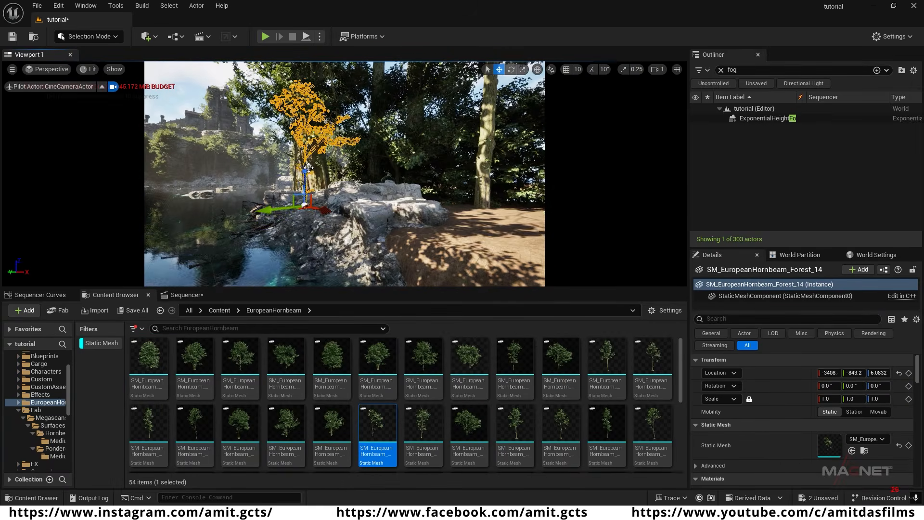
drag(332, 424, 411, 235)
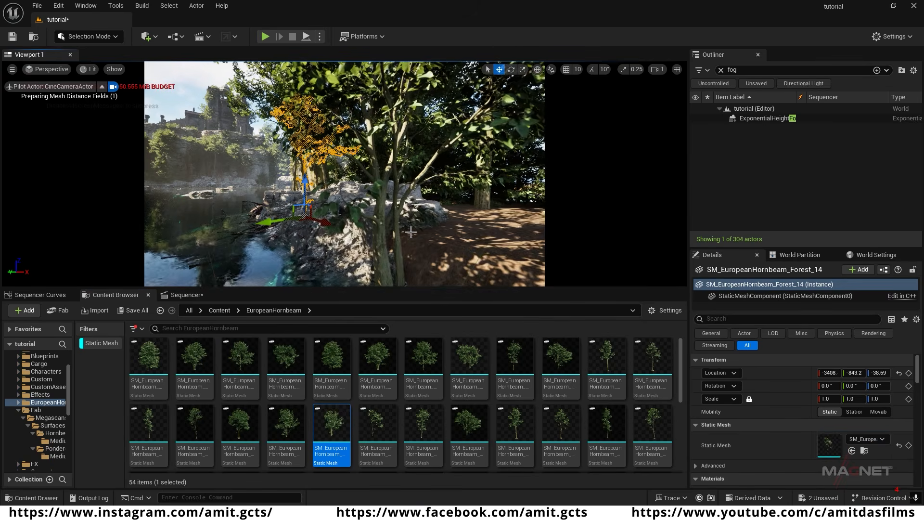
drag(328, 404, 370, 212)
click(370, 216)
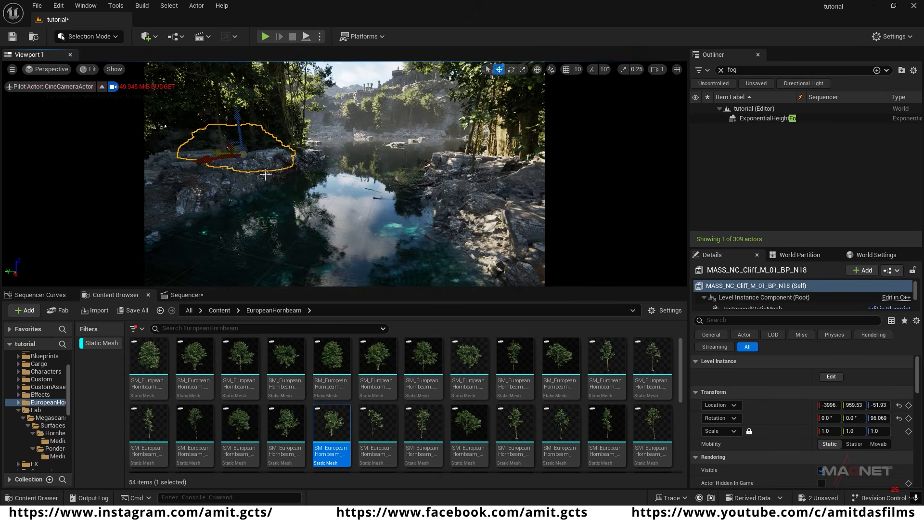
Lower the floating hornbeam in front of the vine-covered cliff onto the rocks at its base.
key(w)
right_drag(266, 176, 281, 205)
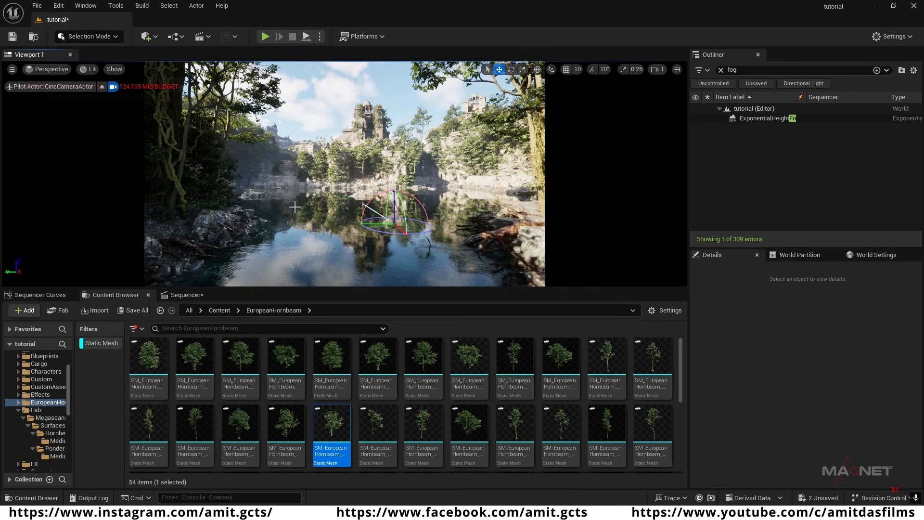
right_drag(294, 236, 358, 178)
key(w)
scroll(312, 212, up, 2)
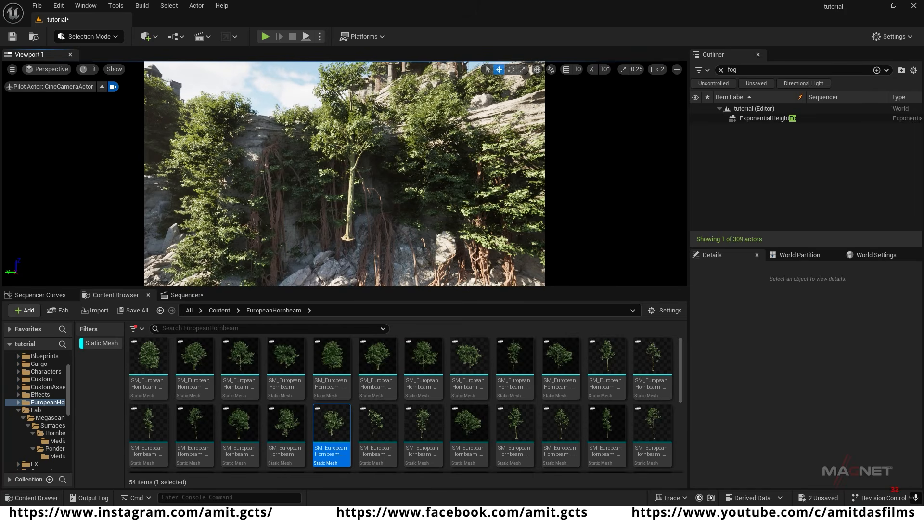
click(356, 202)
drag(360, 178, 356, 229)
Lower the Forest hornbeam beside the cliff's water edge near X -11004, Y -3492 to about Z 19, and deselect it.
click(299, 71)
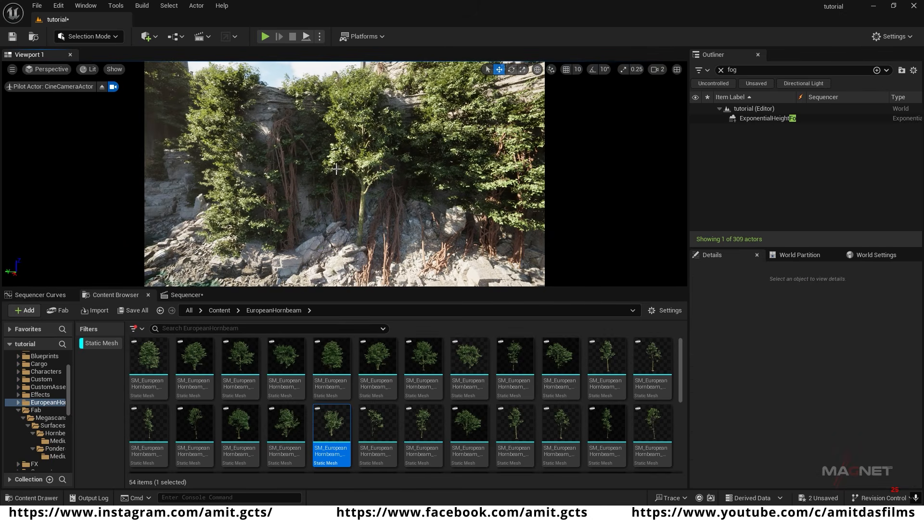
mouse_move(299, 70)
right_down()
mouse_move(305, 63)
mouse_move(313, 92)
mouse_move(304, 74)
mouse_move(295, 81)
mouse_move(302, 68)
right_up()
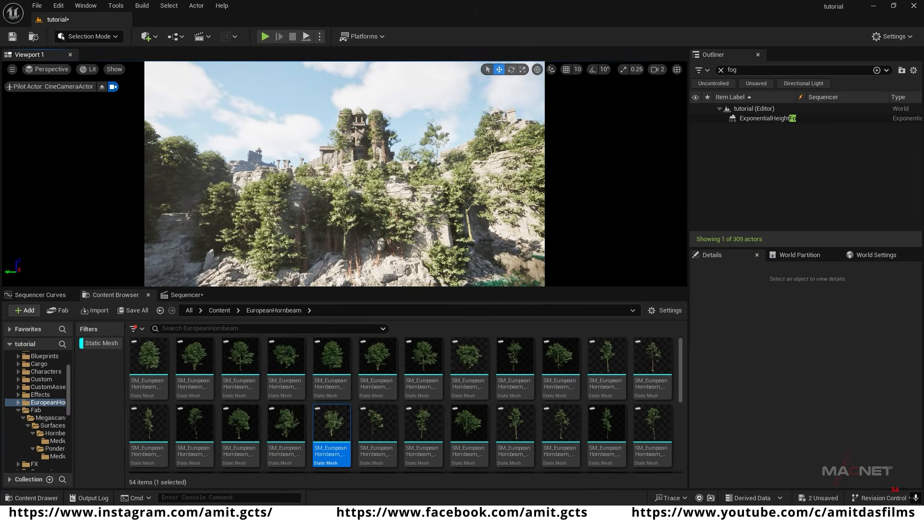
right_drag(368, 193, 385, 211)
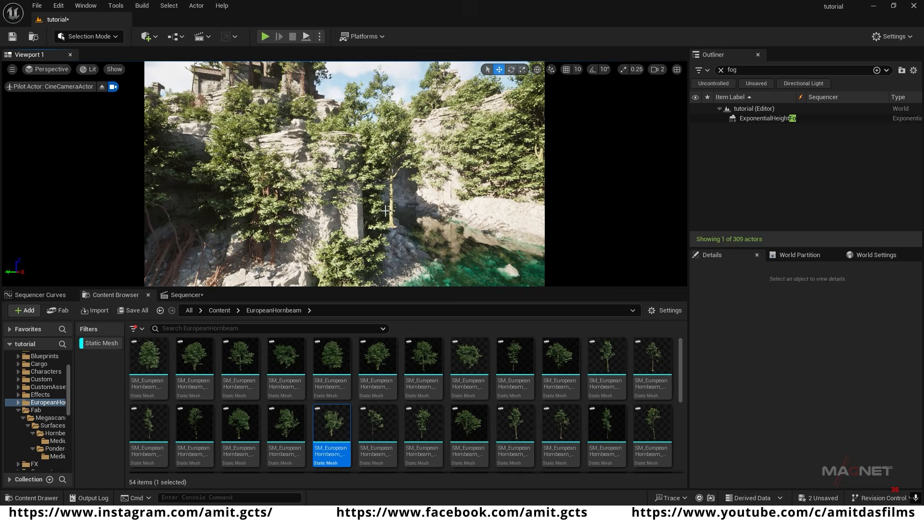
click(391, 192)
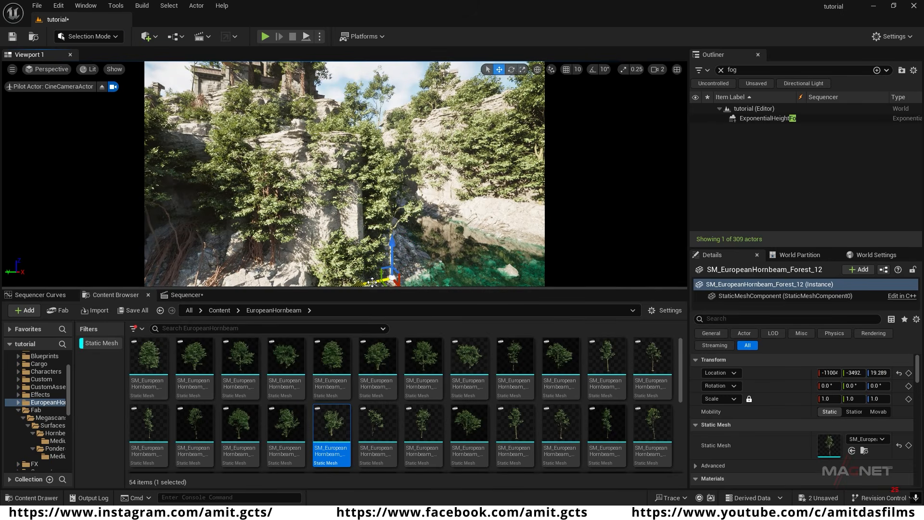
right_drag(326, 221, 445, 241)
key(Escape)
key(s)
key(w)
key(s)
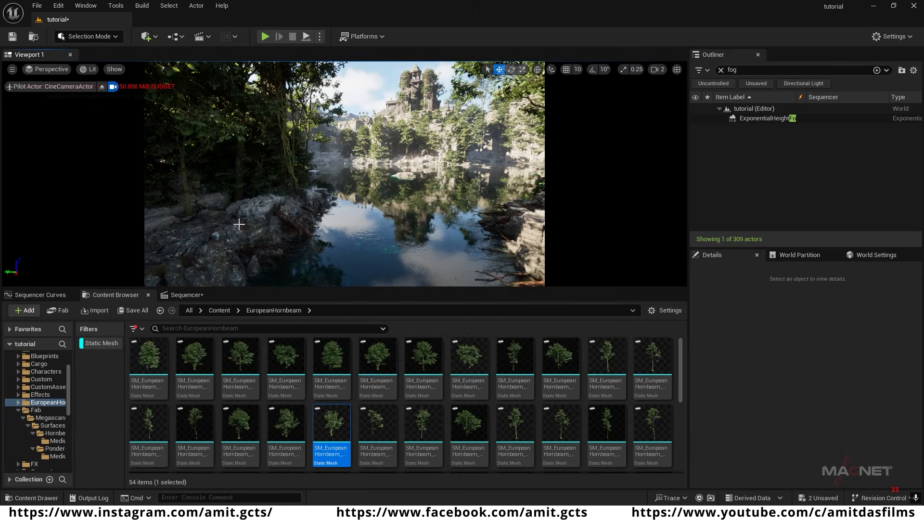
key(s)
right_drag(239, 225, 294, 227)
key(w)
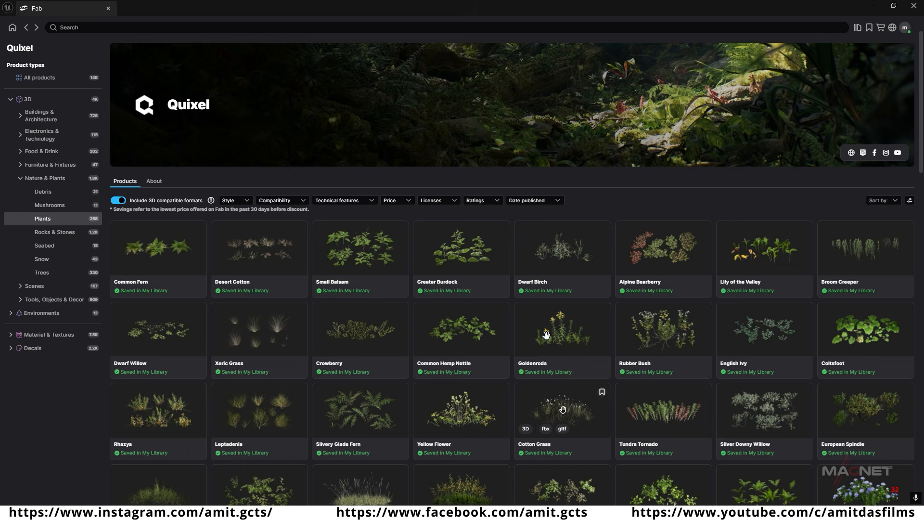
Browse Quixel's 3D plants in Fab, and look through the plant meshes in the project's Megascans Plants folder.
scroll(549, 332, down, 3)
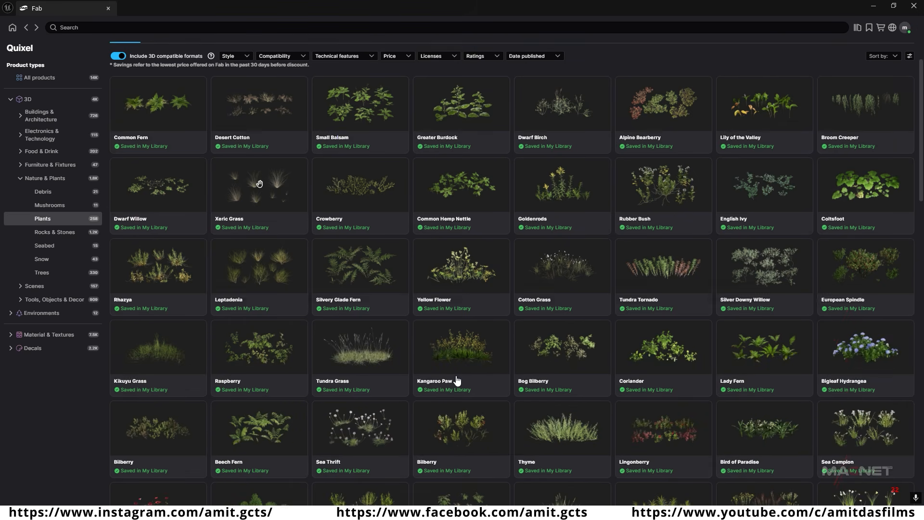
scroll(462, 376, down, 2)
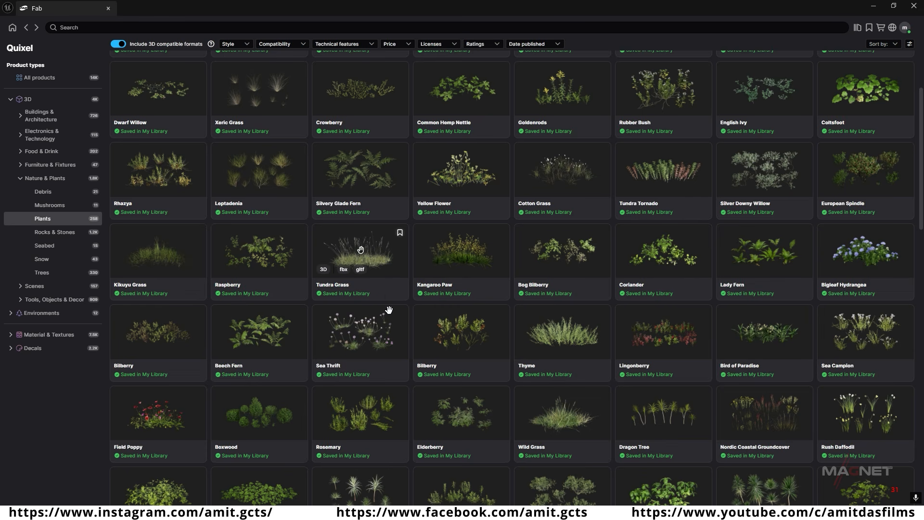
scroll(391, 313, up, 1)
scroll(511, 321, up, 2)
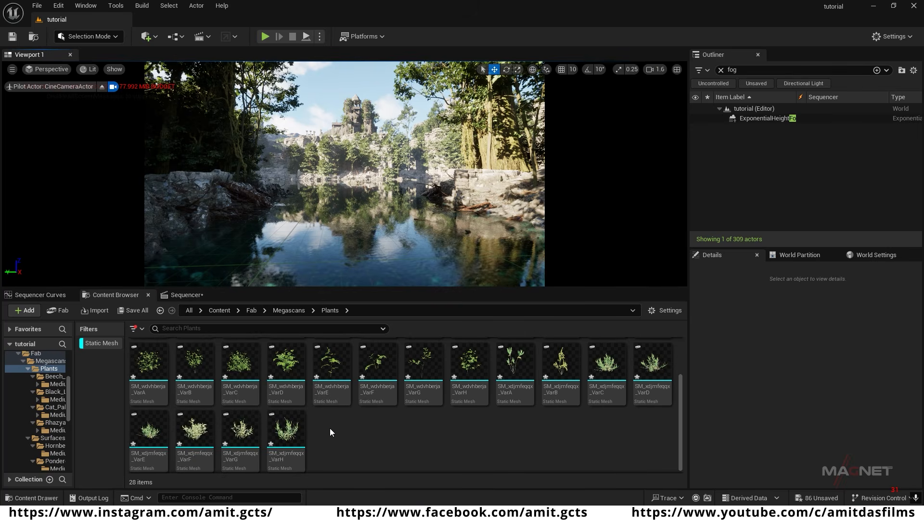
scroll(337, 414, up, 1)
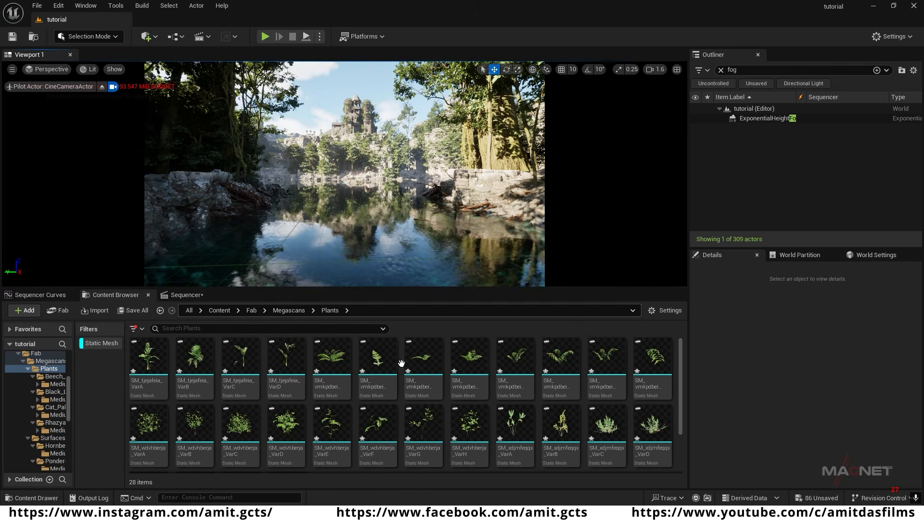
Switch to Foliage Mode and add SM_wdvhberja_VarA through SM_wdvhberja_VarF as foliage types.
right_drag(303, 247, 355, 243)
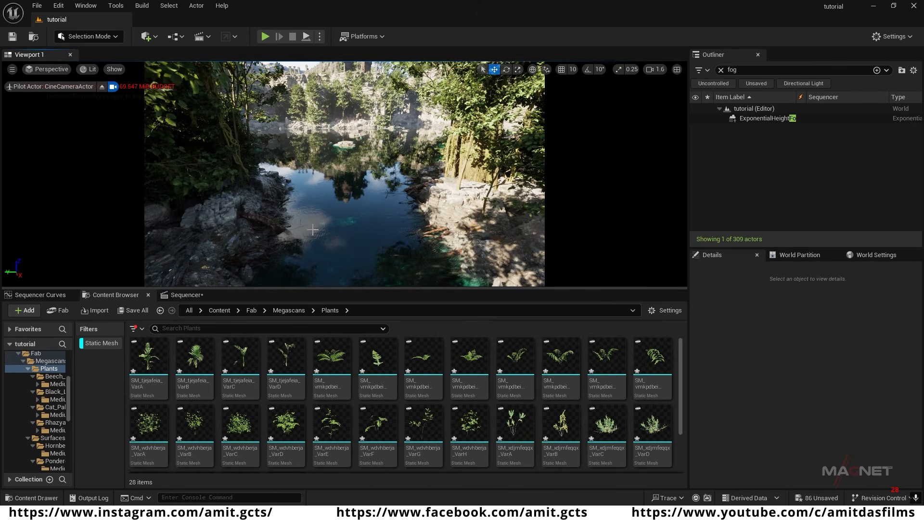
click(102, 39)
click(94, 71)
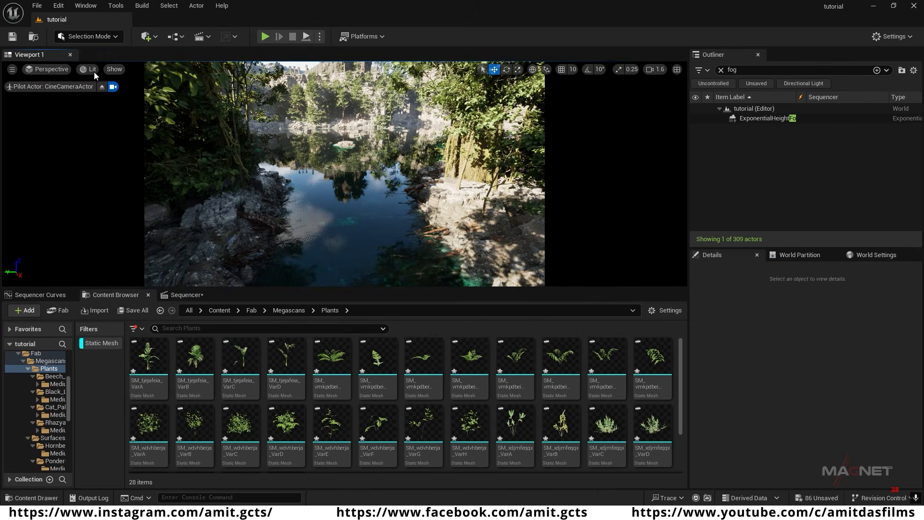
scroll(490, 415, down, 3)
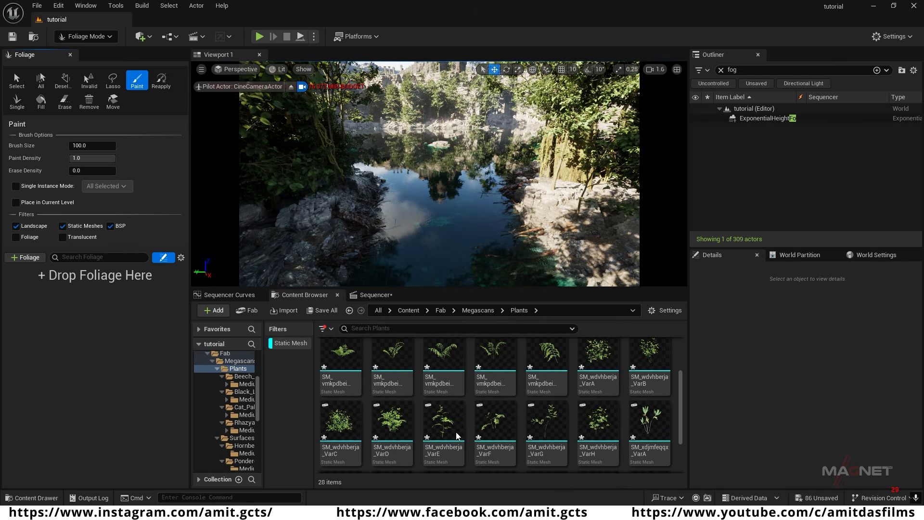
scroll(456, 424, up, 1)
click(598, 369)
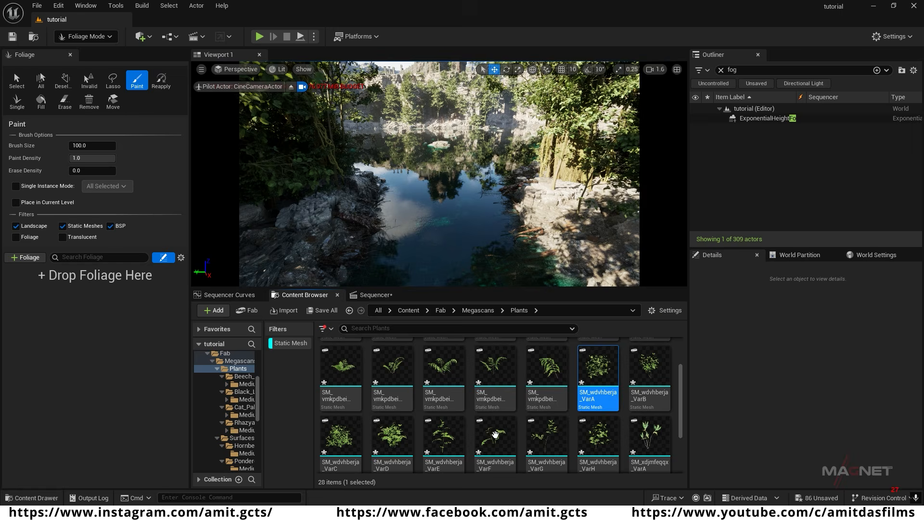
shift+click(392, 436)
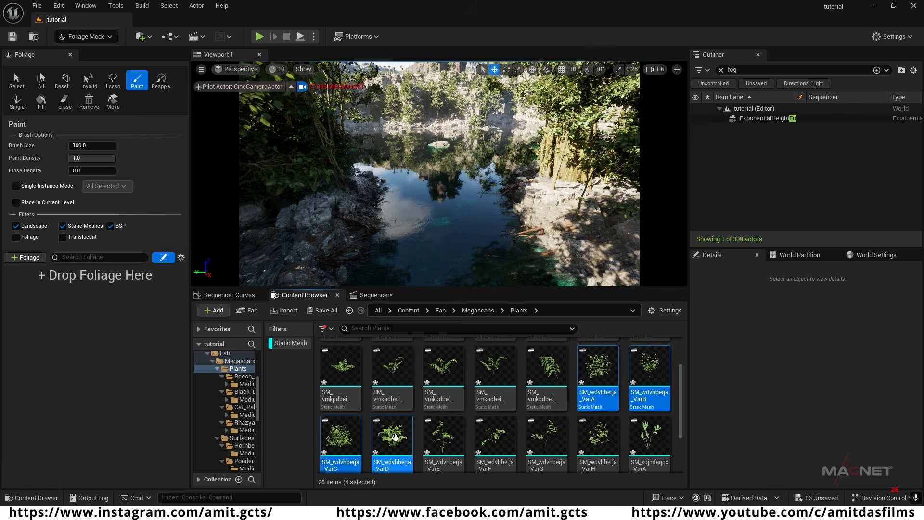
shift+click(446, 442)
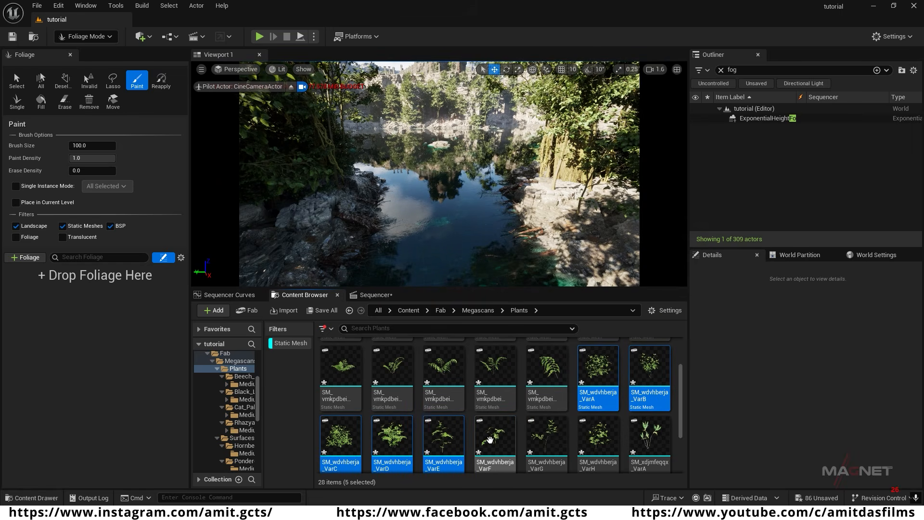
shift+click(486, 442)
drag(451, 439, 41, 285)
Select all six foliage types and set their Density / 1Kuu to 200.
click(164, 281)
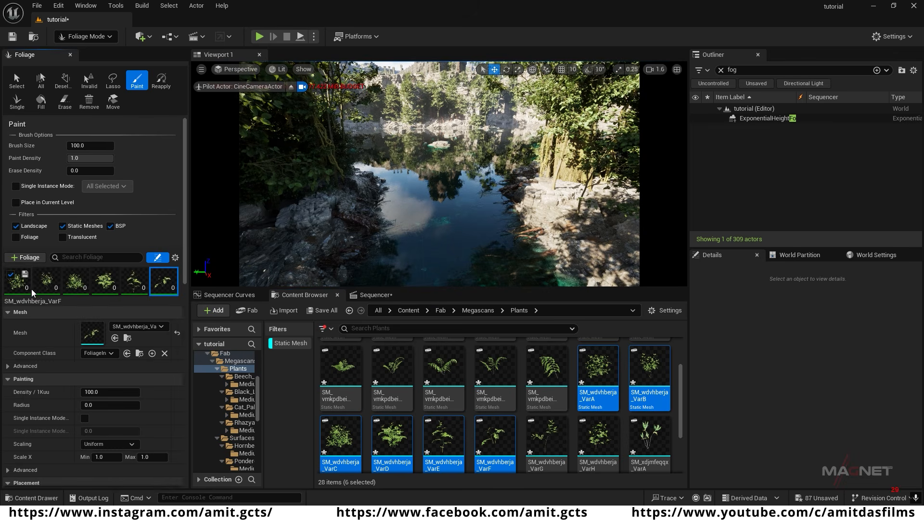
shift+click(19, 288)
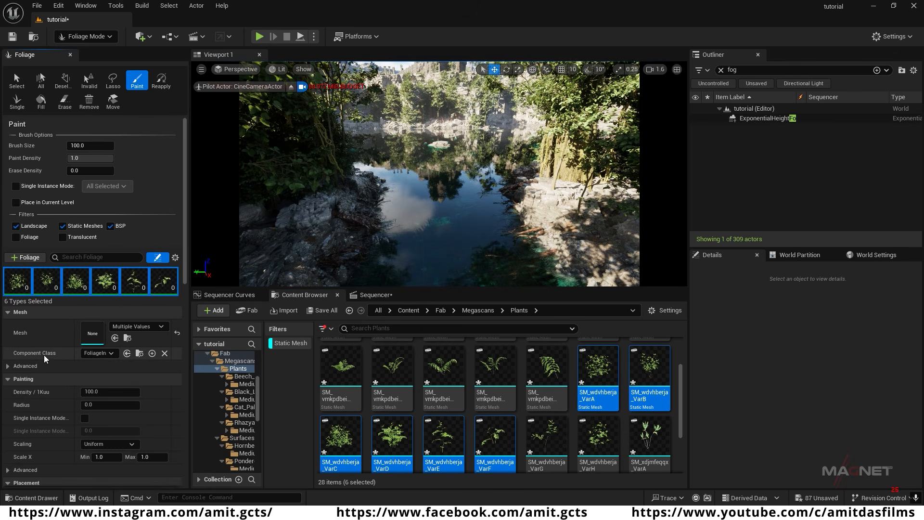
scroll(43, 354, down, 1)
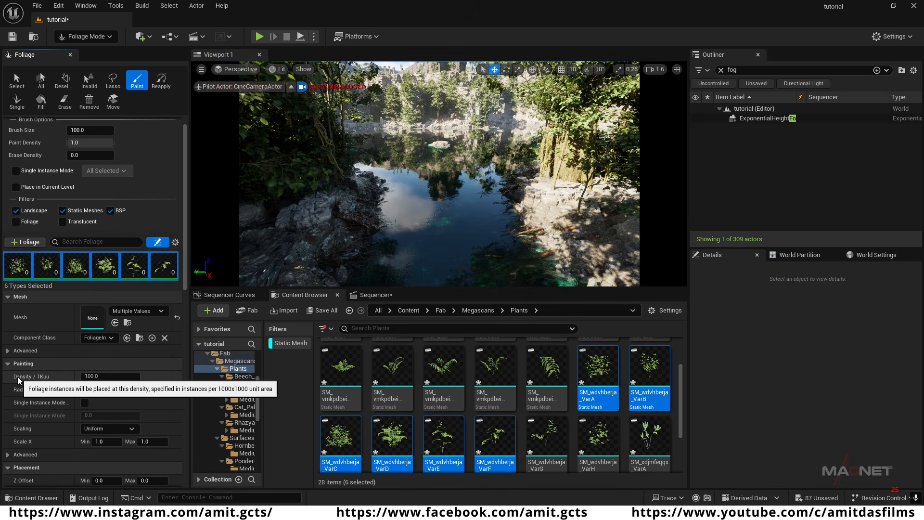
click(104, 377)
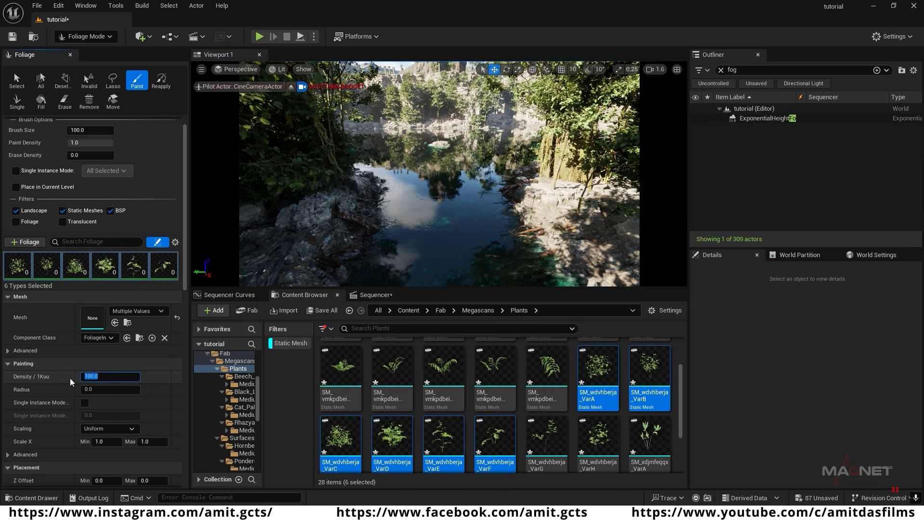
text(200)
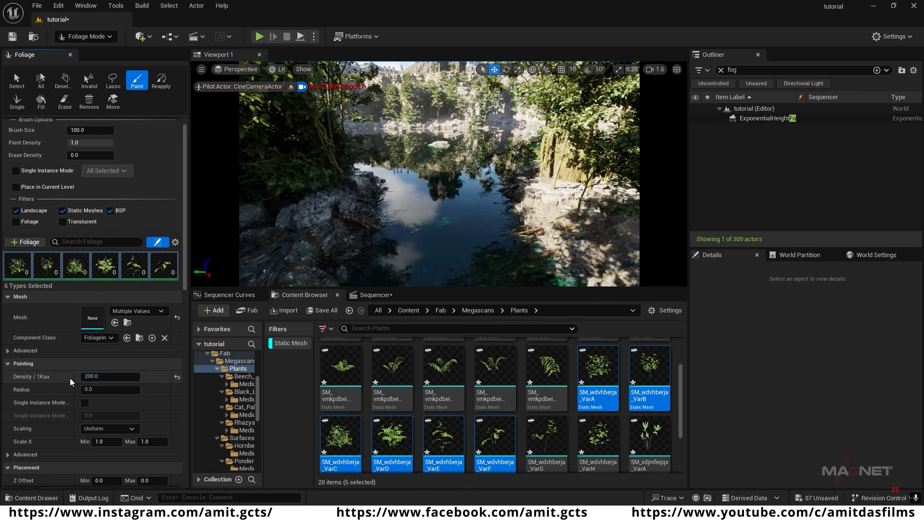
Turn off Align to Normal for the six selected SM_wdvhberja foliage types.
key(Return)
scroll(63, 394, down, 5)
scroll(62, 398, down, 2)
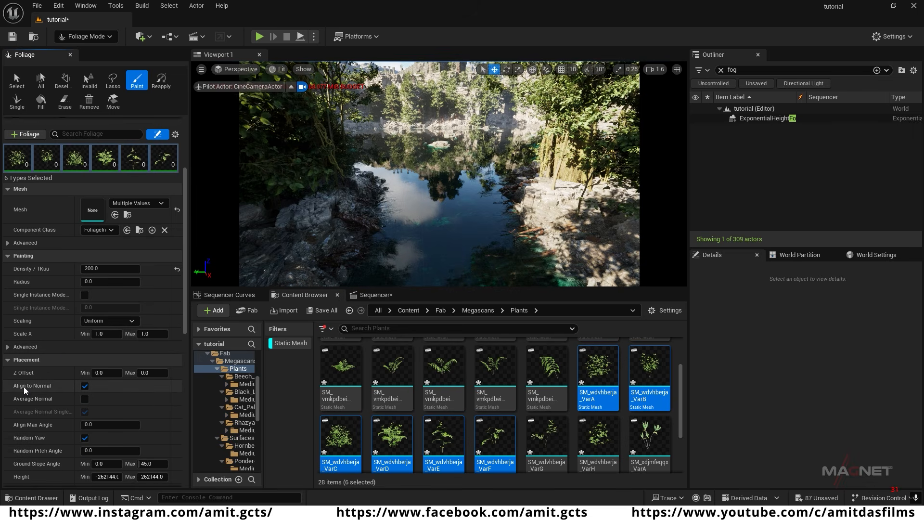
scroll(24, 389, down, 1)
click(84, 370)
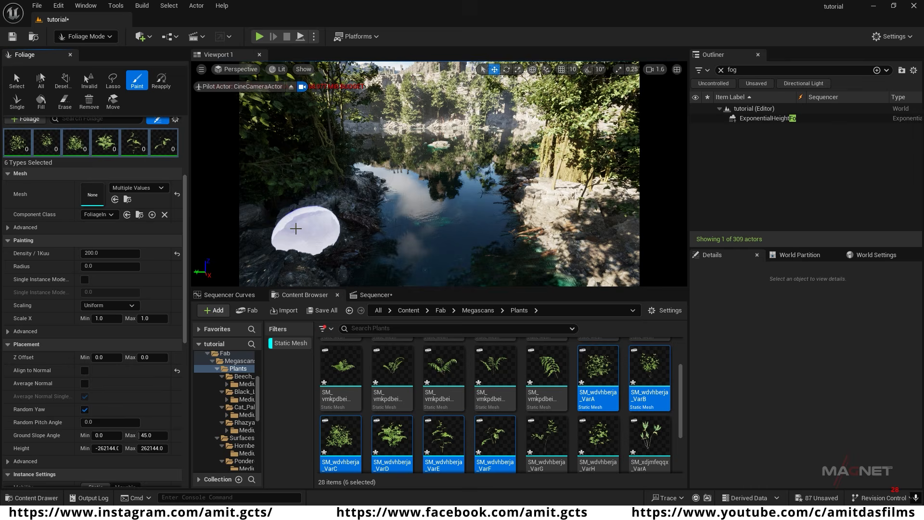
Paint the SM_wdvhberja ground plants over the rocky banks on both sides of the lake.
mouse_move(371, 223)
right_down()
mouse_move(470, 223)
mouse_move(544, 200)
right_up()
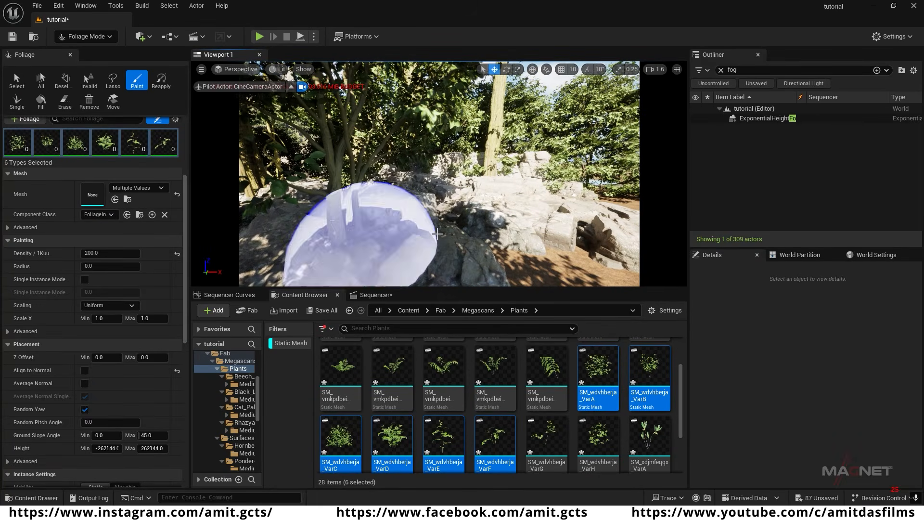
drag(441, 207, 482, 153)
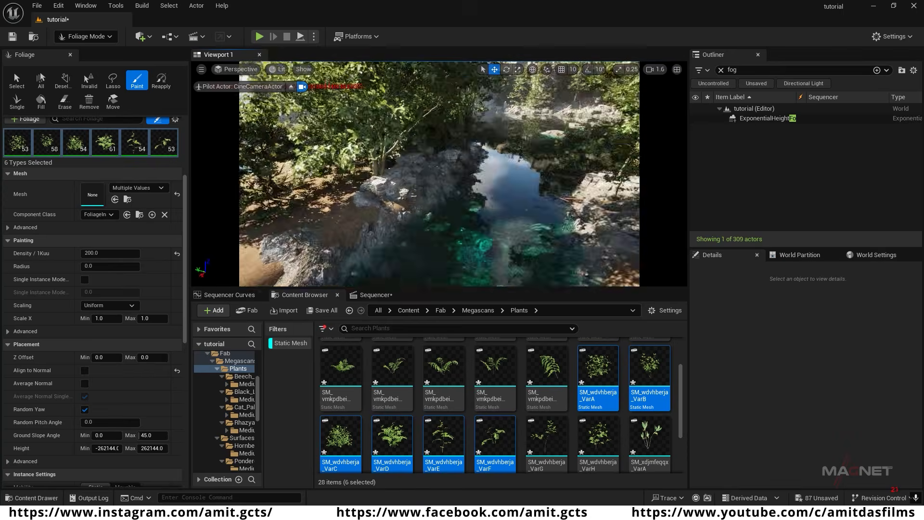
mouse_move(503, 169)
right_down()
mouse_move(423, 185)
mouse_move(593, 146)
right_up()
click(503, 169)
drag(495, 169, 568, 179)
right_drag(567, 180, 640, 188)
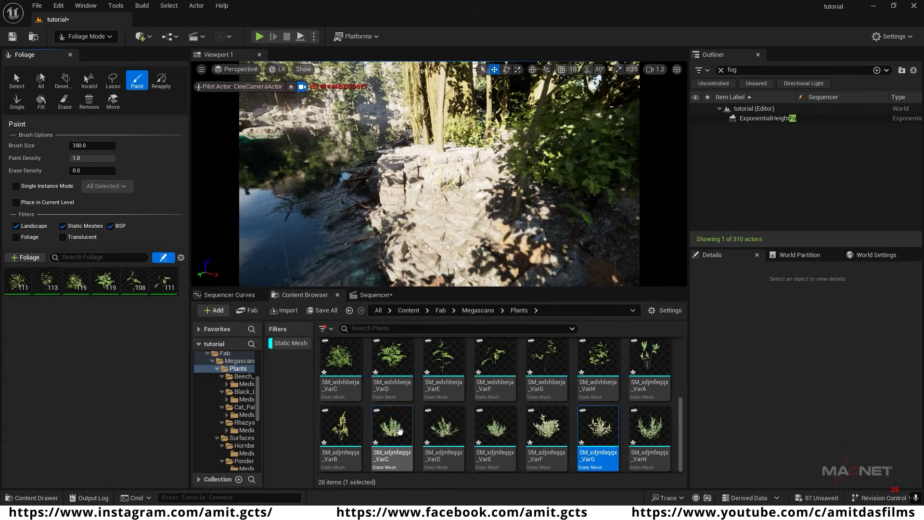
Add SM_xdjmfeqqx_VarC through SM_xdjmfeqqx_VarH as foliage types, deactivate the SM_wdvhberja types, and select only the six new ones.
click(392, 426)
shift+click(650, 426)
drag(650, 426, 113, 318)
shift+click(166, 289)
click(157, 275)
click(18, 312)
shift+click(163, 314)
Set Density / 1Kuu to 20 and turn off Align to Normal for the six SM_xdjmfeqqx foliage types.
scroll(115, 368, down, 4)
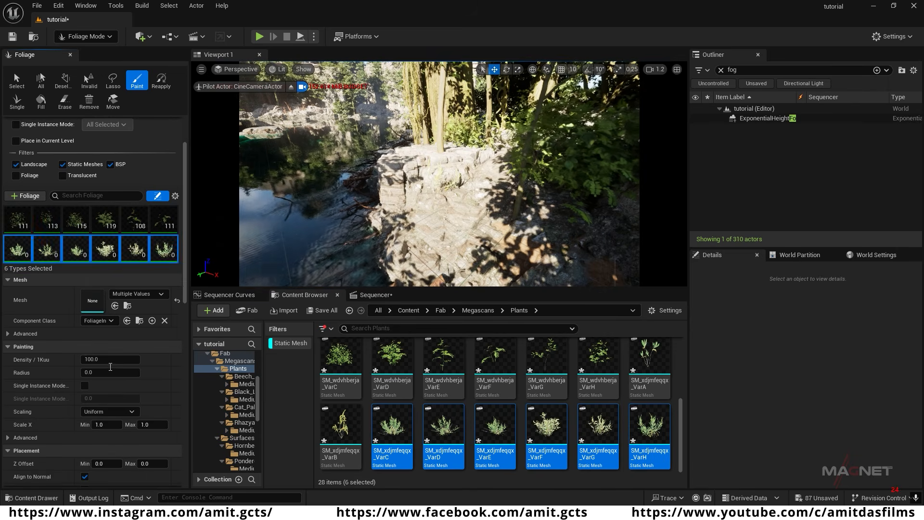
drag(110, 361, 42, 359)
text(20)
scroll(93, 439, down, 3)
click(85, 430)
Paint the SM_xdjmfeqqx plants along the rocky lake banks and around the tree bases.
click(413, 221)
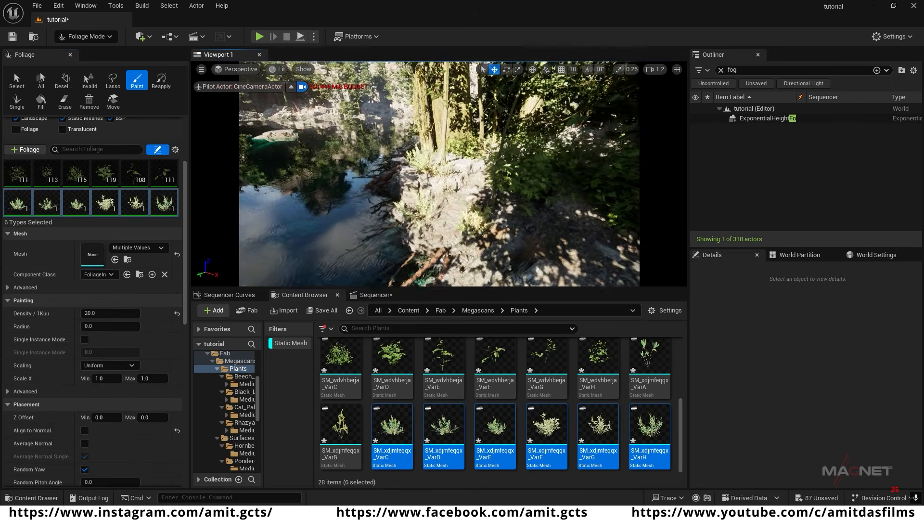
right_drag(413, 192, 511, 207)
click(463, 193)
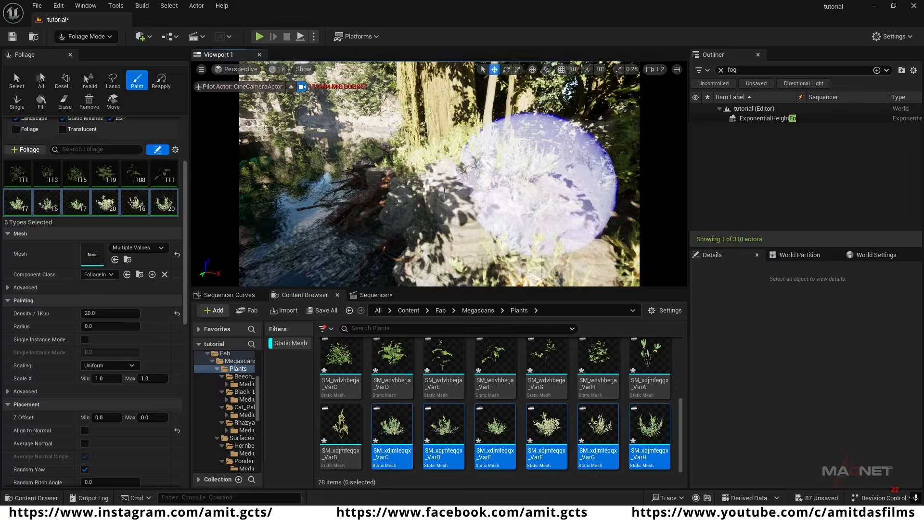
mouse_move(462, 193)
right_down()
mouse_move(500, 212)
mouse_move(597, 207)
right_up()
shift+click(475, 233)
right_drag(475, 233, 453, 227)
Erase stray SM_xdjmfeqqx plants at the water's edge beside the dark rocky bank.
shift+click(418, 217)
shift+drag(418, 217, 453, 217)
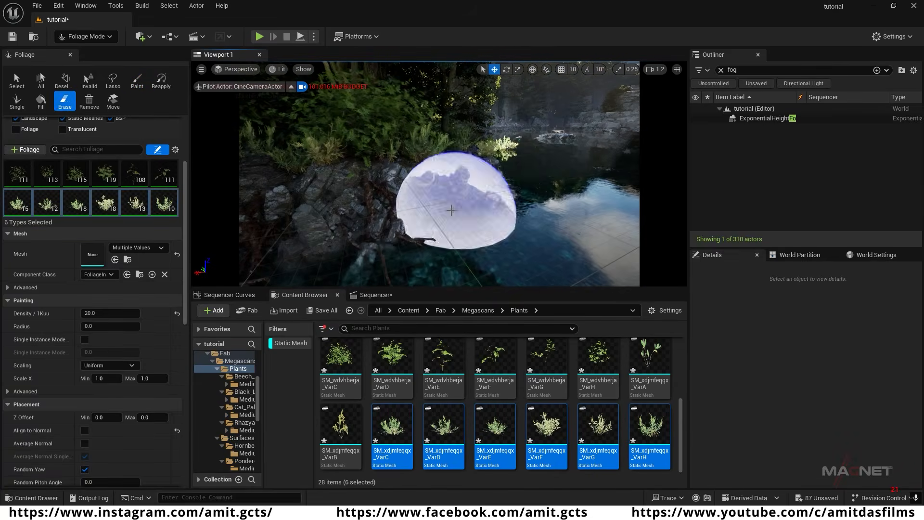
right_drag(453, 218, 582, 212)
Return to Selection Mode and fly the piloted camera along the lake to reframe the view toward the rocky bank.
key(a)
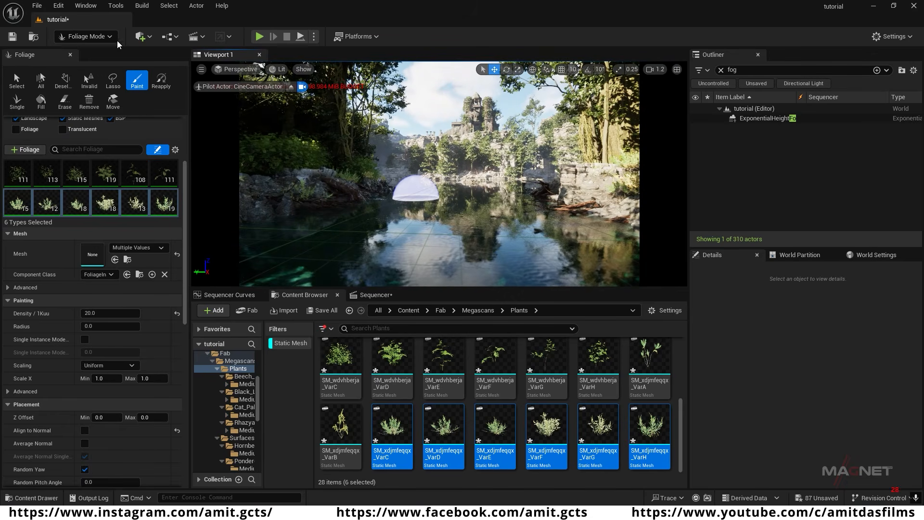
click(107, 37)
click(91, 56)
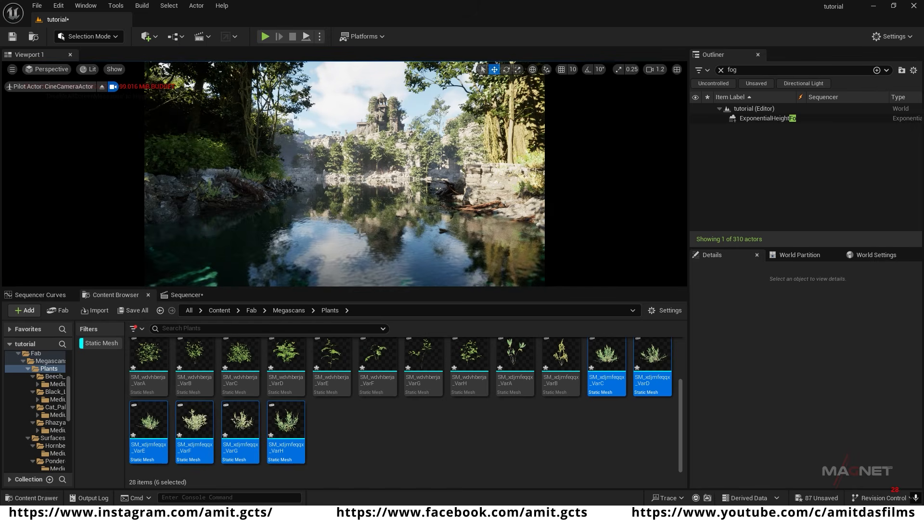
right_drag(375, 218, 396, 214)
key(a)
key(w)
key(s)
key(w)
key(s)
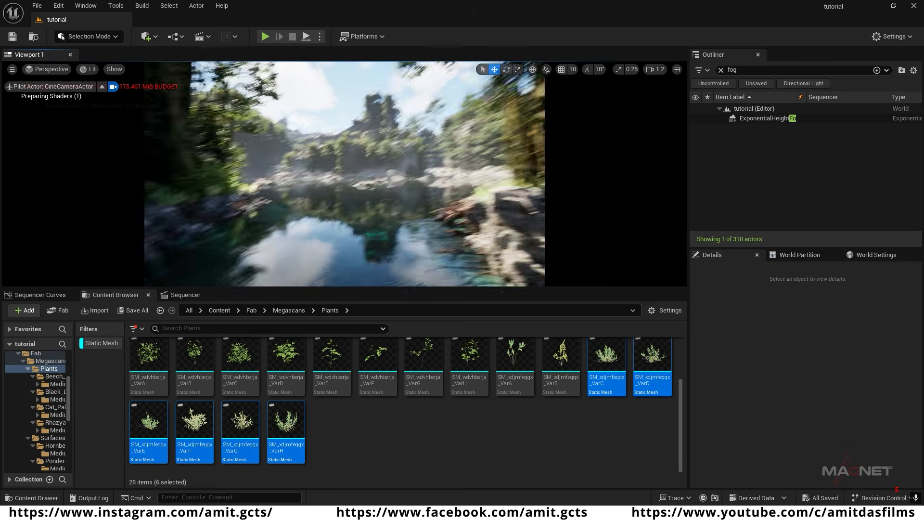
right_drag(396, 214, 409, 214)
key(w)
Place SM_tjejafeia_VarA, VarB and VarC palms among the rocks and trees on the sunlit bank.
scroll(480, 444, up, 3)
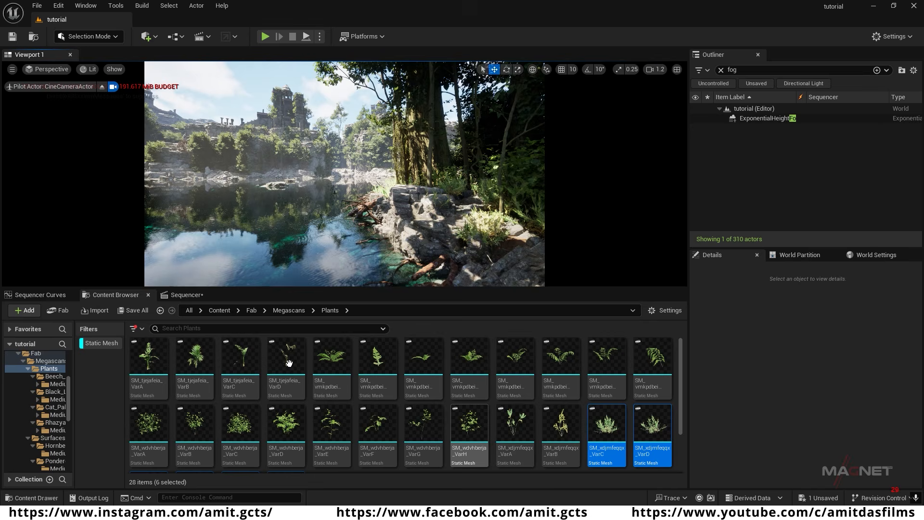
drag(149, 359, 450, 205)
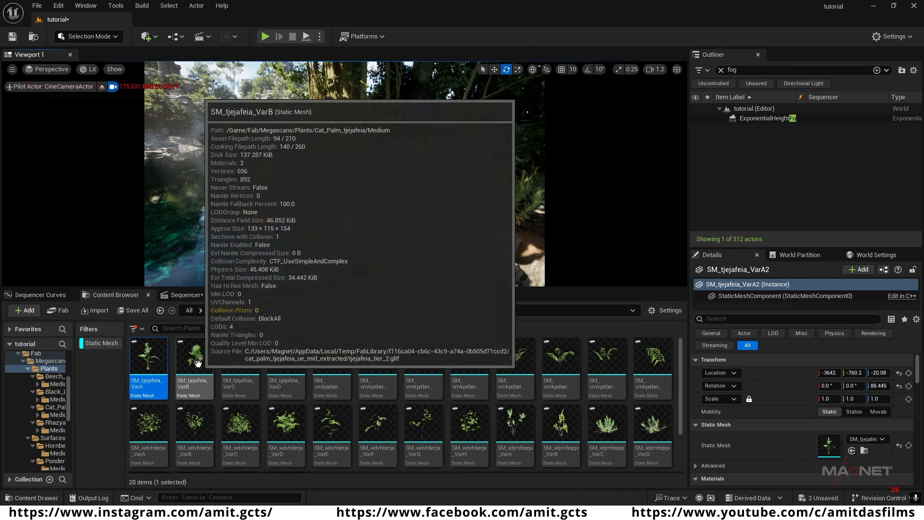
click(195, 356)
drag(195, 356, 422, 198)
key(Escape)
right_drag(422, 198, 357, 187)
drag(195, 356, 322, 159)
drag(240, 356, 427, 189)
right_drag(427, 189, 482, 193)
Place further SM_tjejafeia_VarB and VarA palms along the shore and scale the VarA plant.
drag(194, 356, 327, 215)
drag(148, 356, 356, 216)
key(r)
drag(356, 217, 368, 204)
key(Escape)
right_drag(368, 204, 309, 202)
Place SM_tjejafeia_VarD and VarB palms on the shaded rocky bank, adjusting the VarB plant's position and rotation.
drag(286, 356, 255, 245)
drag(194, 356, 224, 243)
key(w)
drag(243, 207, 225, 250)
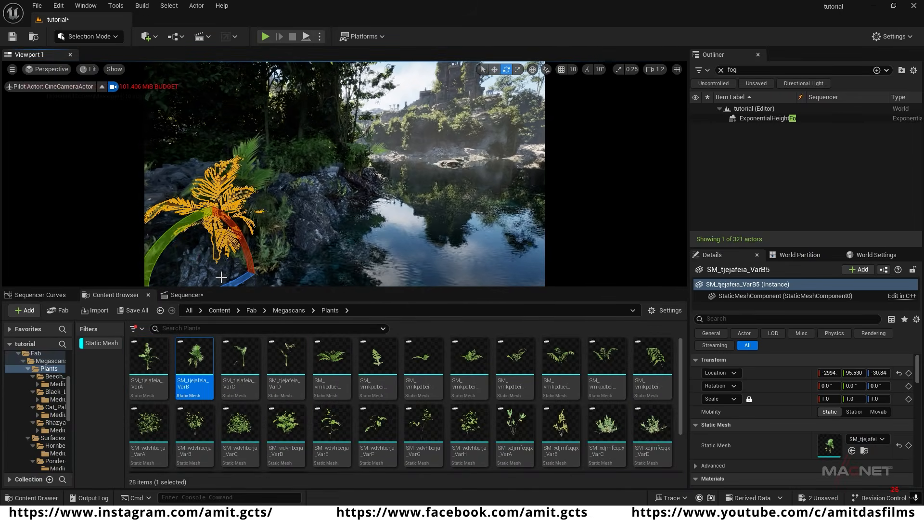
drag(235, 281, 212, 284)
drag(287, 357, 279, 232)
Place two SM_vmkpdbeia_VarA ferns on the sunlit bank's foreground rocks, scaling the first to about 1.83 and rotating the second.
right_drag(279, 231, 375, 207)
drag(332, 356, 421, 236)
key(w)
key(r)
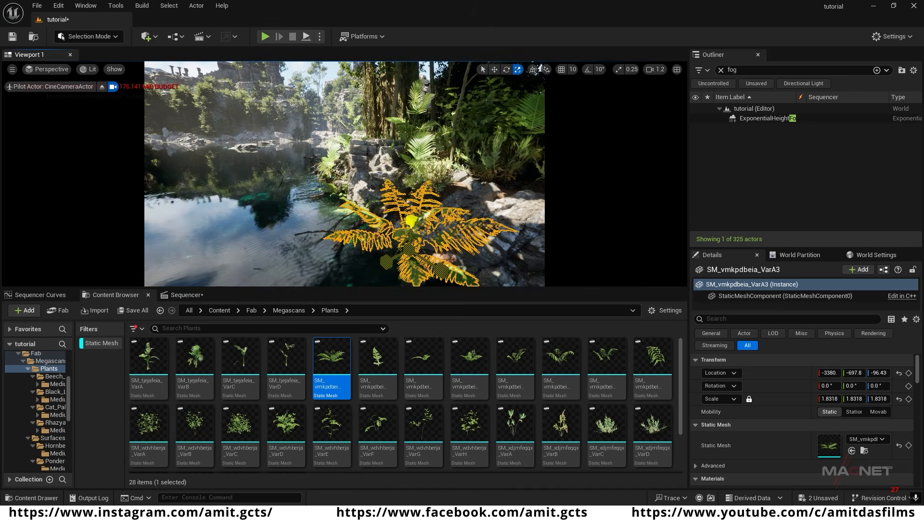
right_drag(376, 207, 347, 193)
drag(333, 356, 444, 257)
key(w)
key(e)
drag(469, 217, 489, 243)
Reframe the piloted camera on the lake and distant temple between the two planted banks.
right_drag(375, 203, 346, 182)
key(w)
key(s)
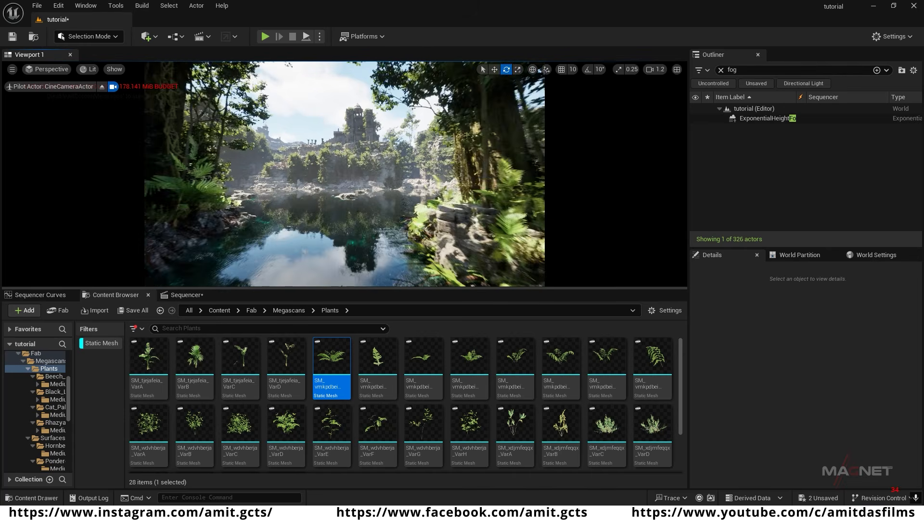
right_drag(323, 251, 324, 251)
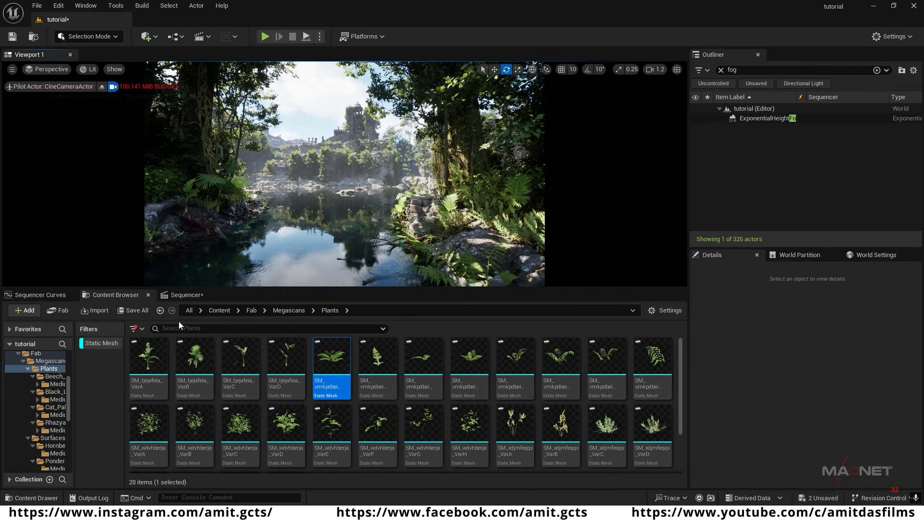
Select the CineCameraActor's CameraComponent in Sequencer and enable its Chromatic Aberration Intensity and Start Offset overrides.
click(187, 295)
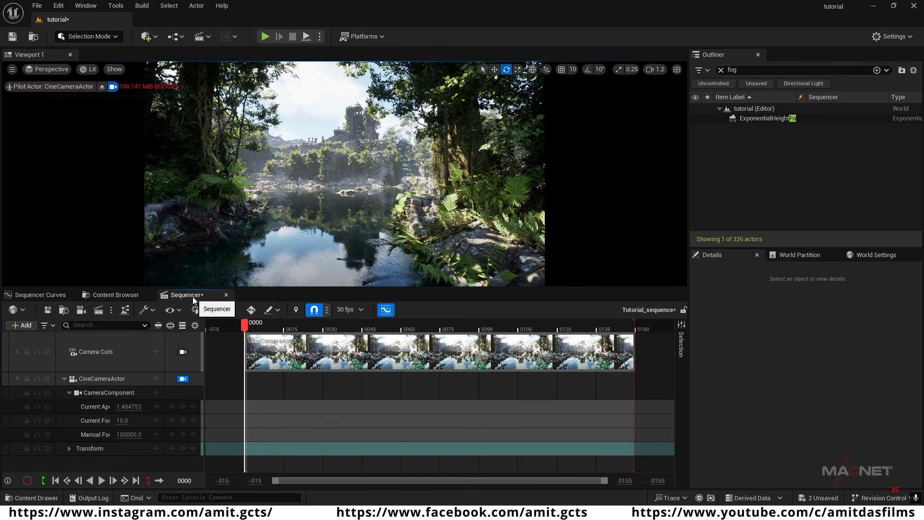
click(107, 393)
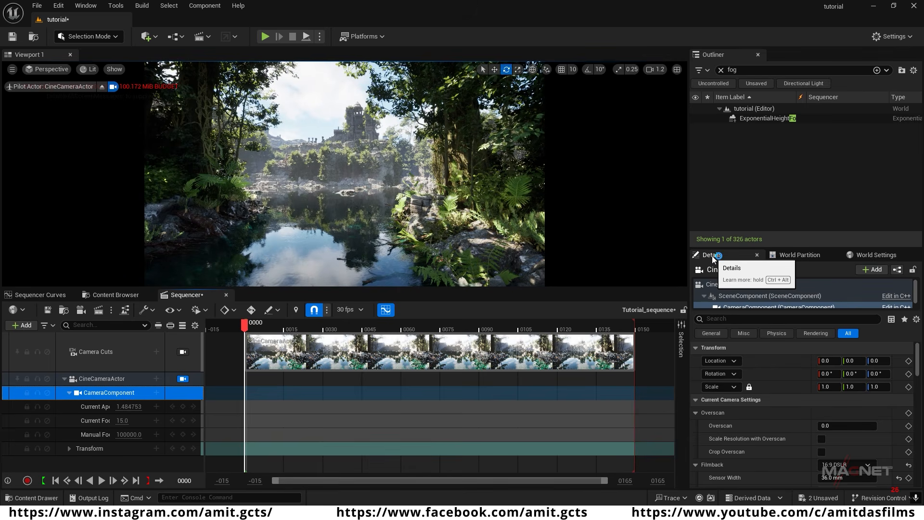
scroll(753, 412, down, 10)
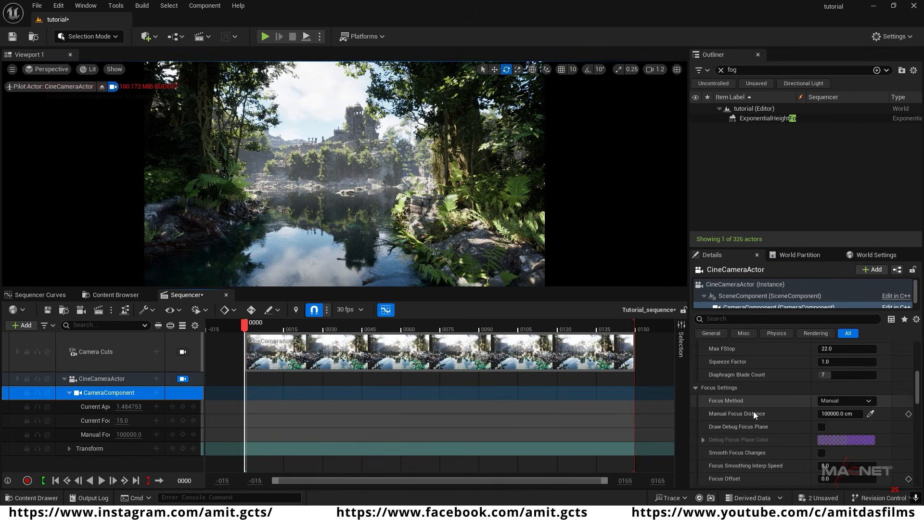
scroll(753, 412, down, 6)
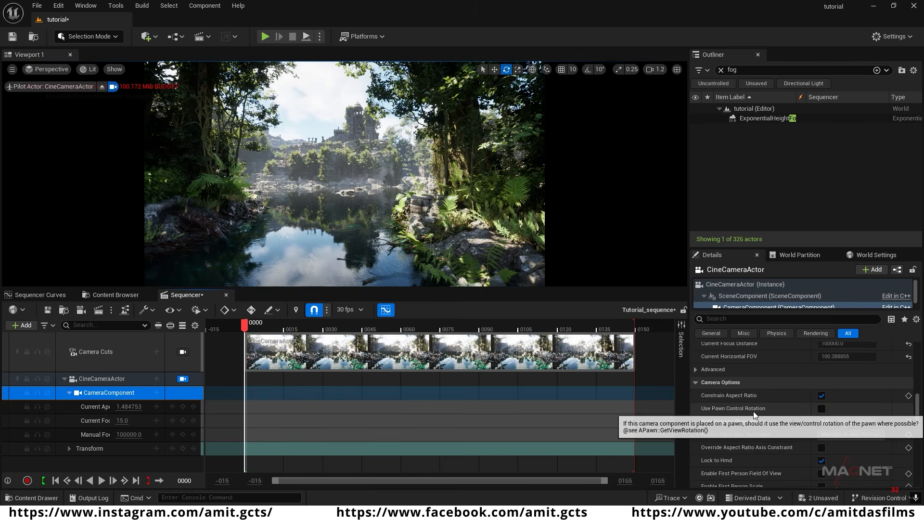
scroll(754, 412, down, 8)
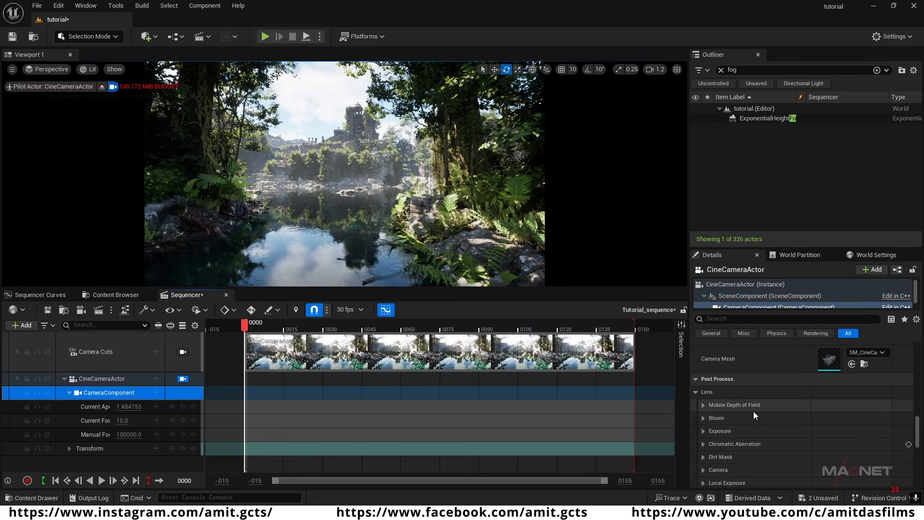
scroll(754, 413, down, 2)
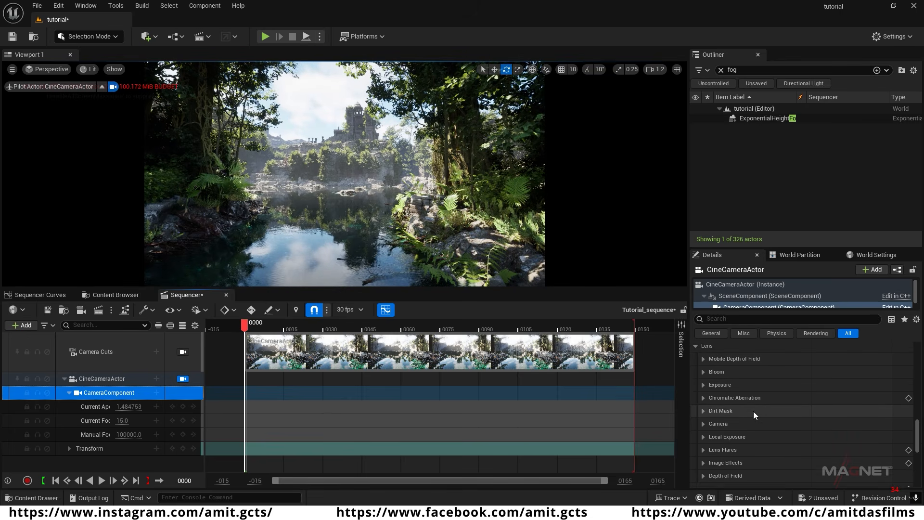
click(704, 398)
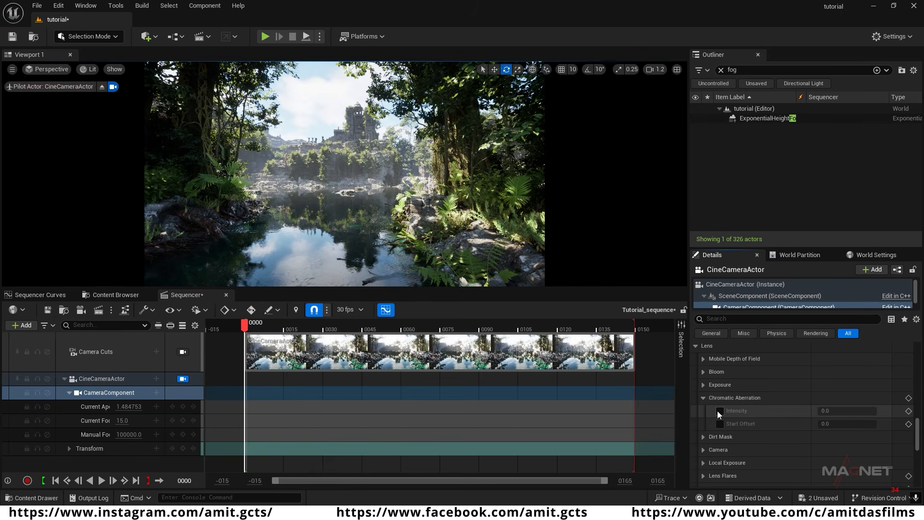
click(720, 411)
click(720, 424)
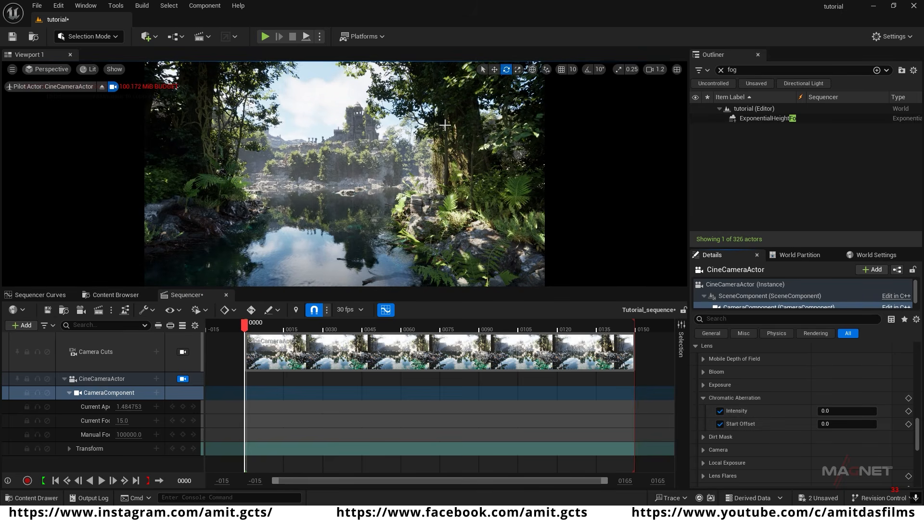
Set the camera's Chromatic Aberration Intensity to 0.5 and Start Offset to about 0.42, reframing the lake shot between the trees.
click(826, 411)
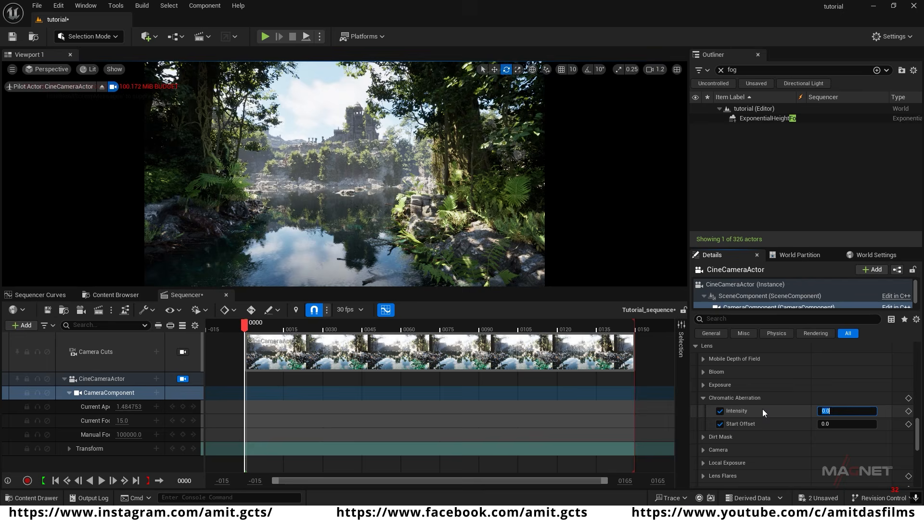
text(0.5)
key(Return)
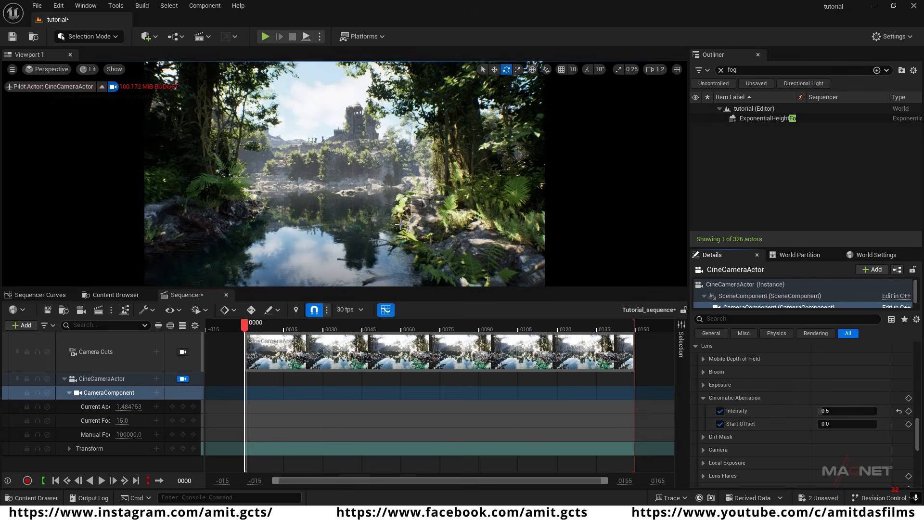
right_drag(401, 225, 327, 209)
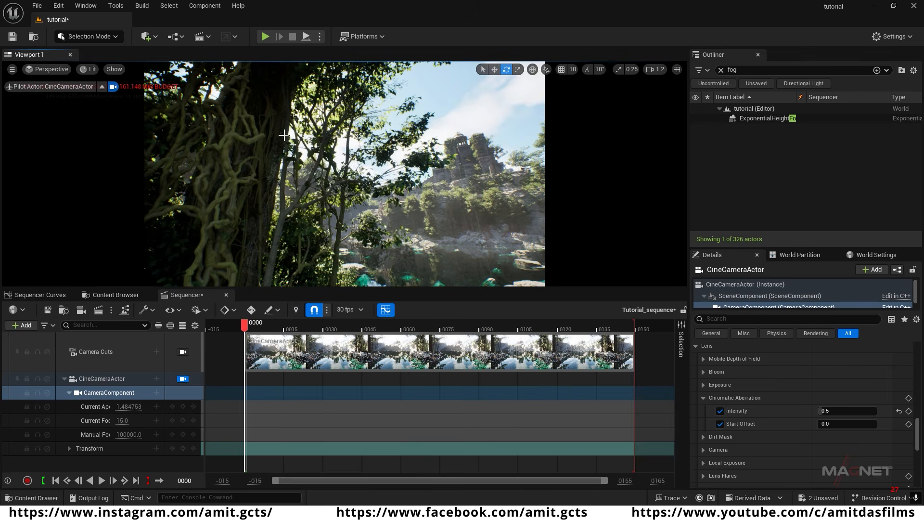
right_drag(355, 210, 414, 212)
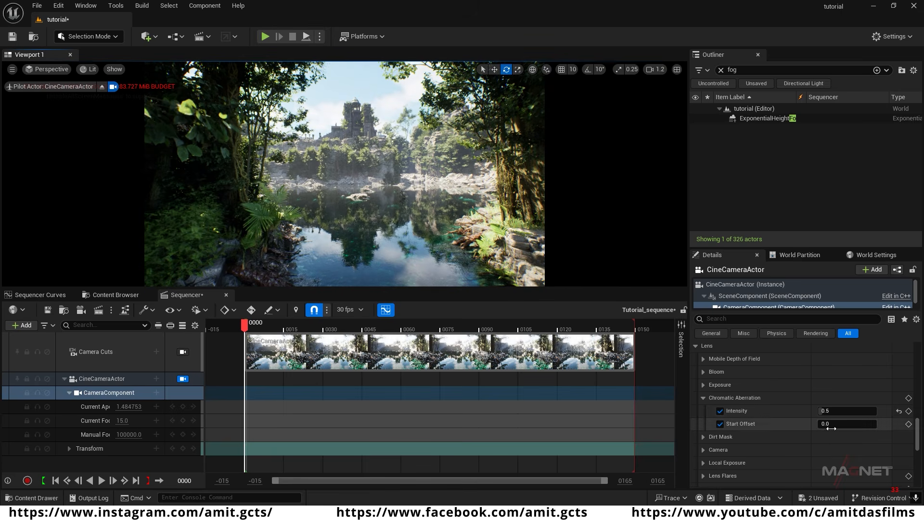
drag(830, 423, 841, 424)
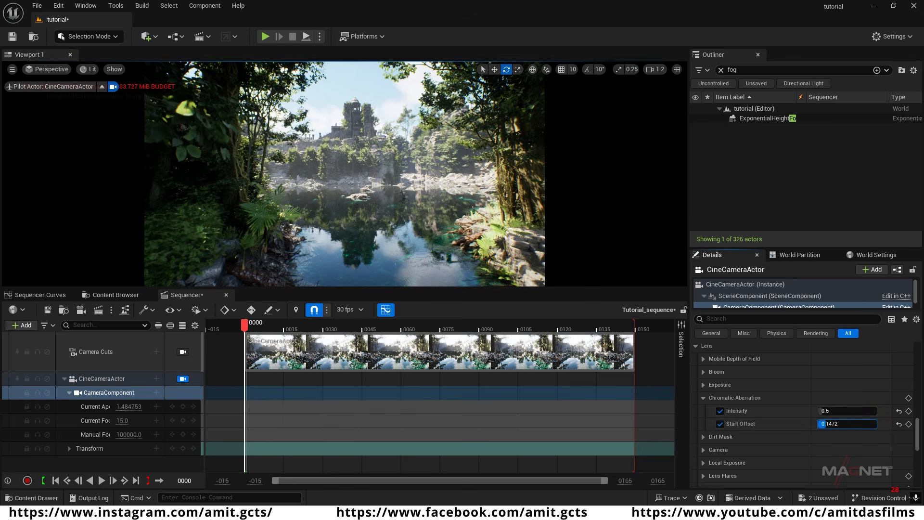
drag(840, 423, 841, 424)
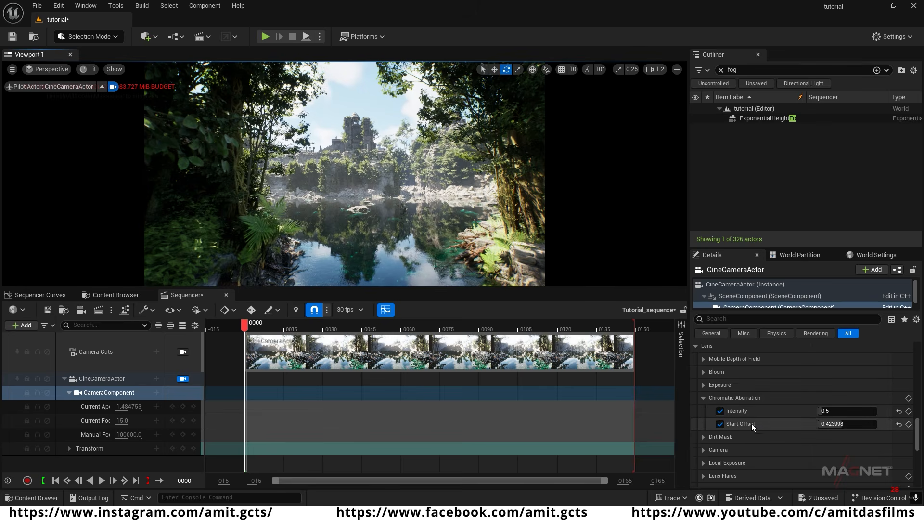
Enable the camera's Lens Flares Intensity override and set it to 0.1.
scroll(751, 420, down, 3)
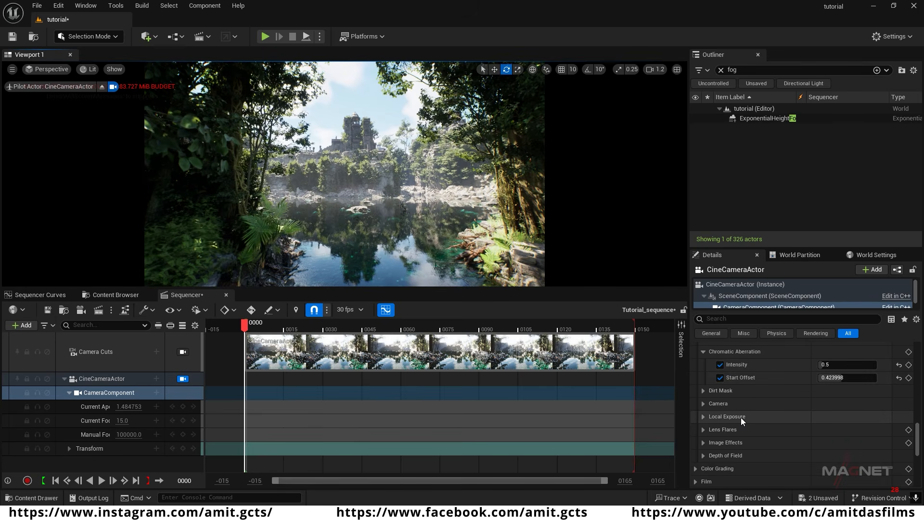
scroll(741, 418, down, 1)
scroll(710, 405, down, 2)
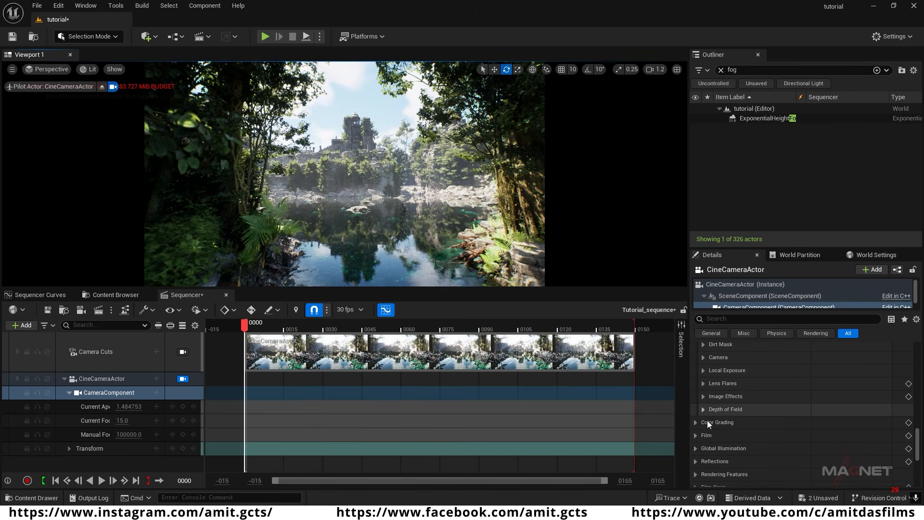
click(703, 384)
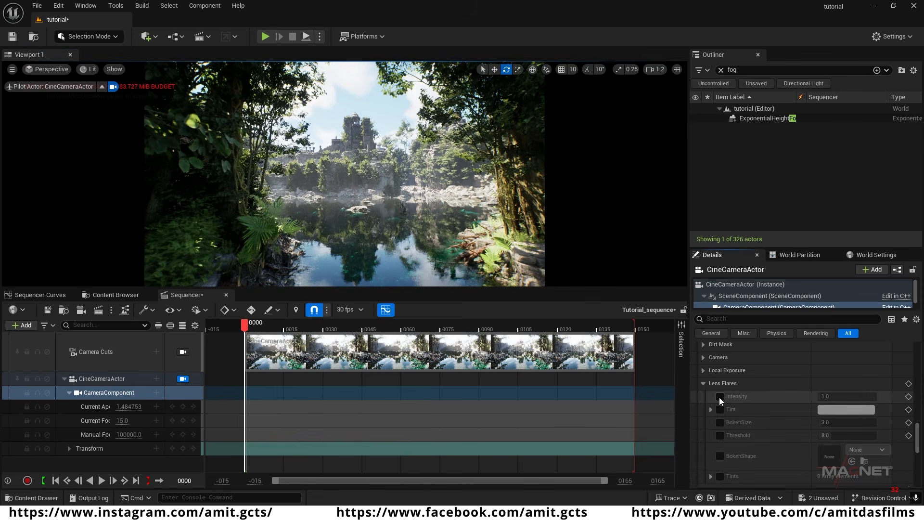
click(720, 397)
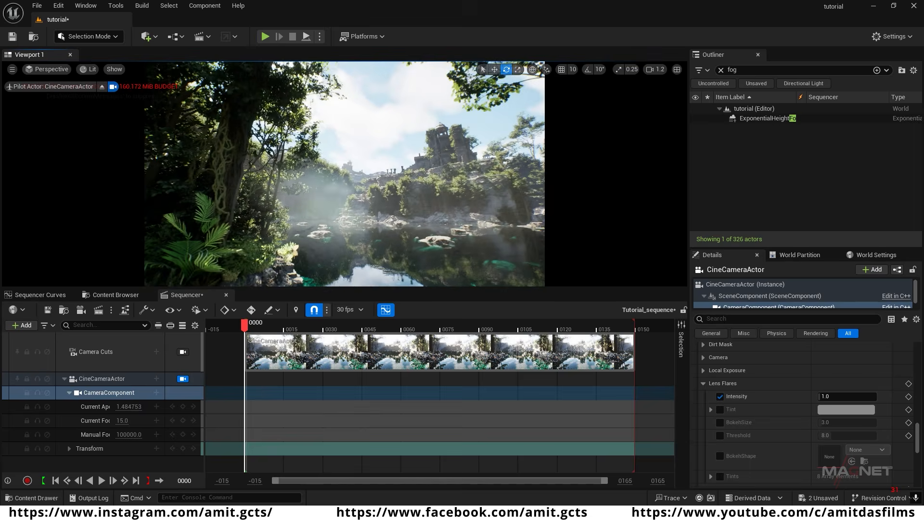
right_drag(309, 219, 359, 231)
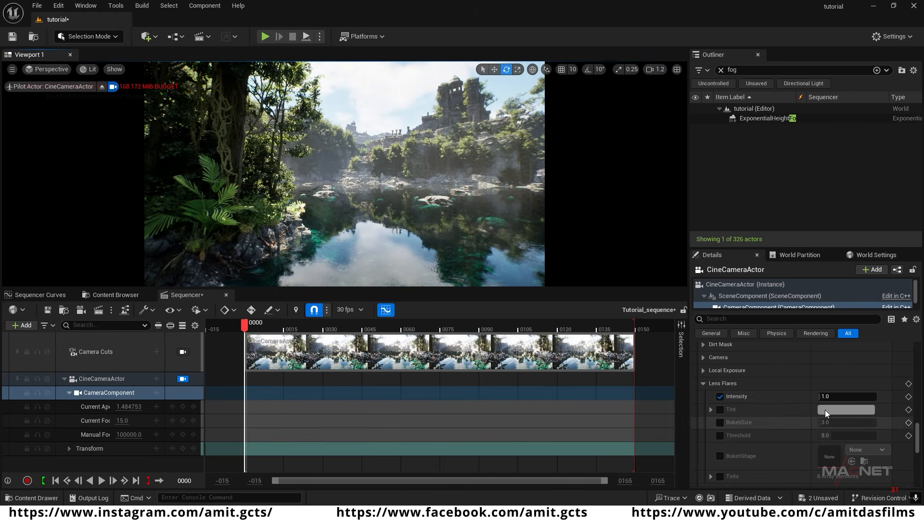
click(838, 396)
text(0.1)
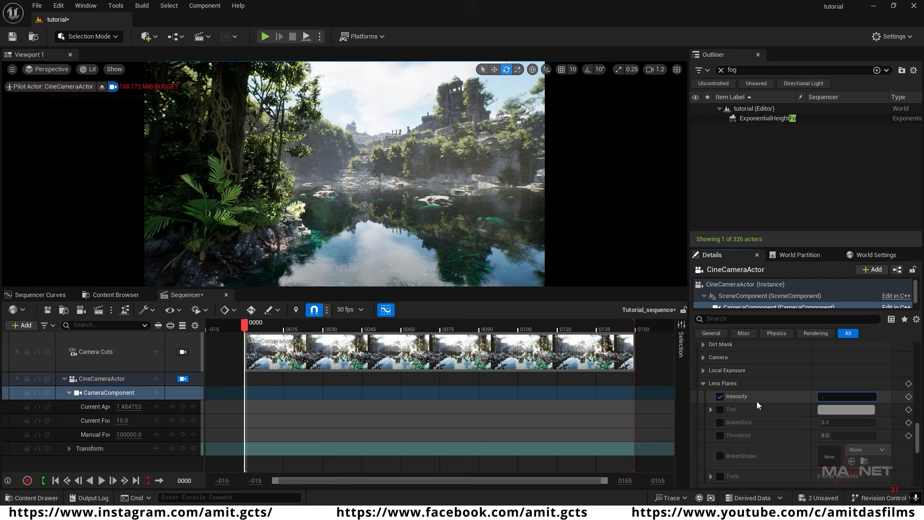
key(Return)
right_drag(329, 191, 356, 192)
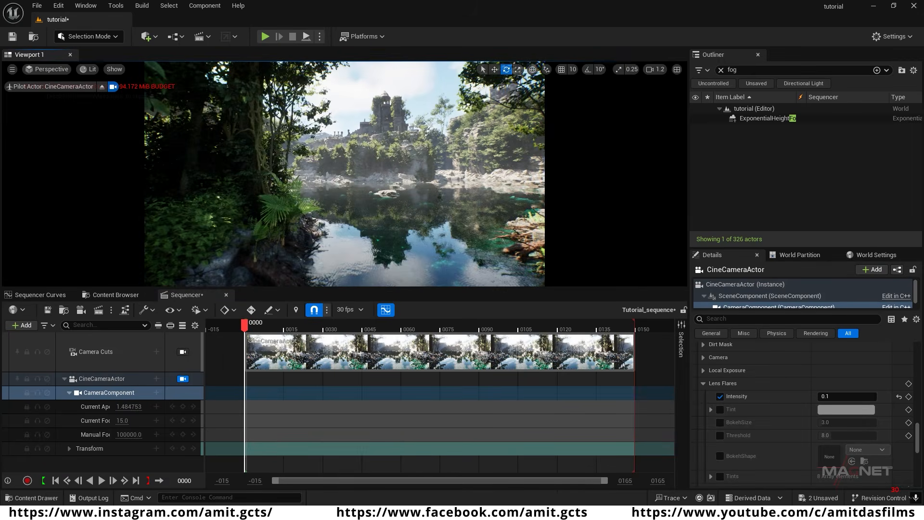
Enable the camera's Vignette Intensity override under Image Effects and set it to about 0.45.
scroll(753, 432, down, 4)
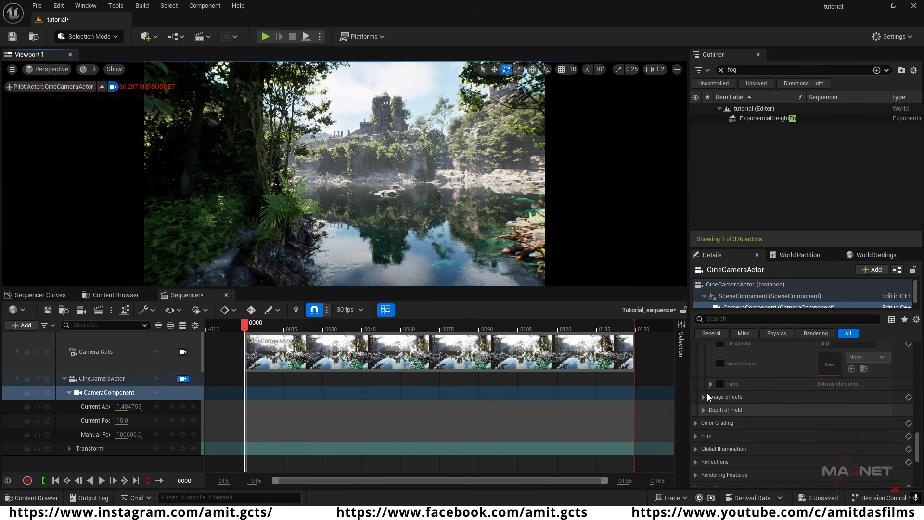
click(703, 396)
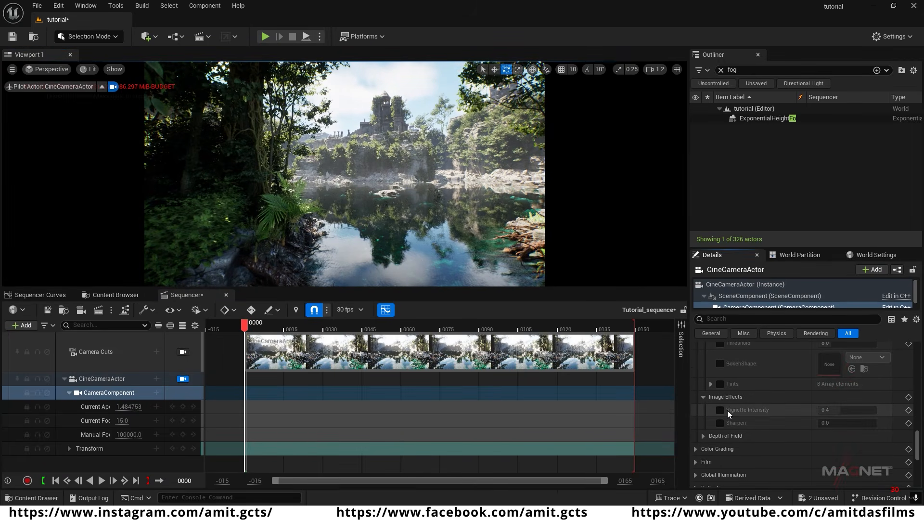
click(720, 410)
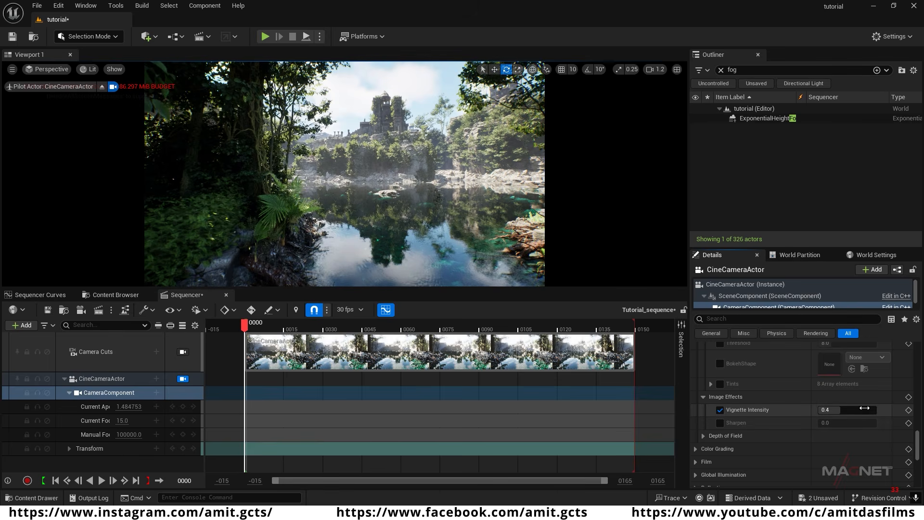
drag(831, 409, 853, 409)
mouse_move(377, 229)
right_down()
mouse_move(428, 224)
mouse_move(387, 228)
right_up()
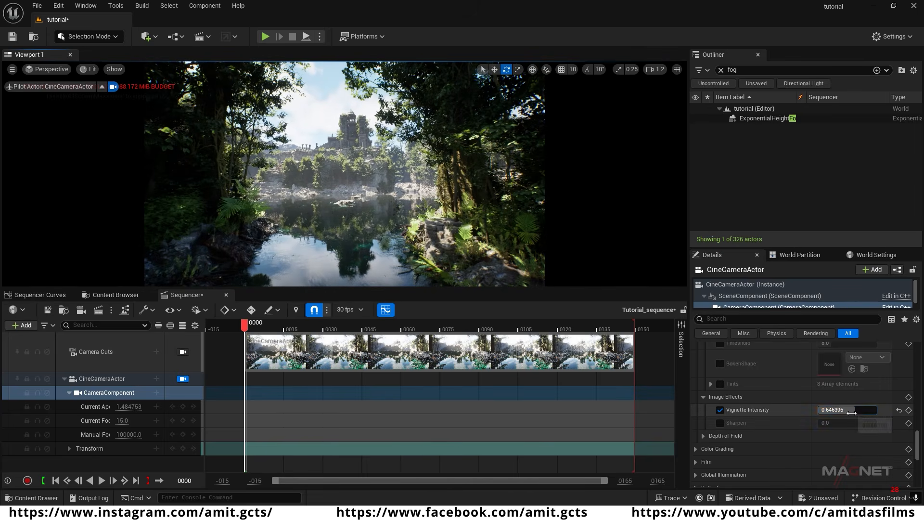
drag(852, 410, 845, 409)
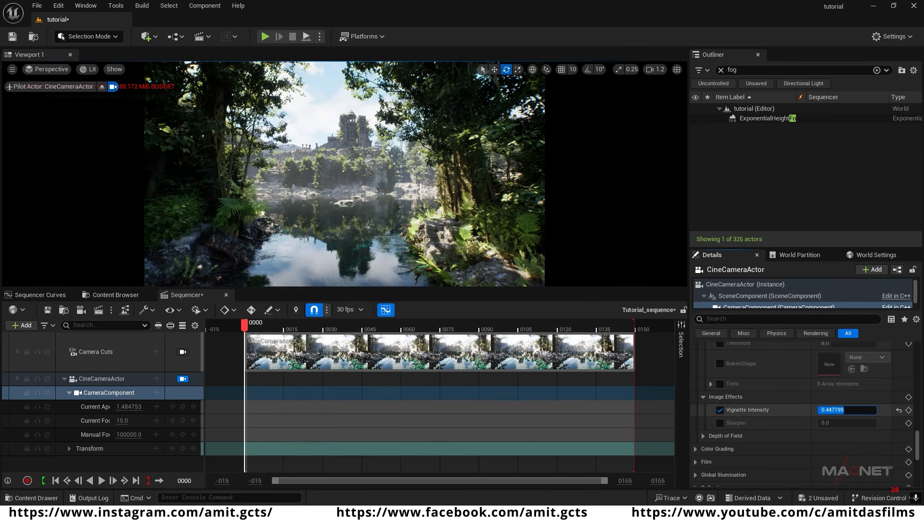
right_drag(375, 212, 374, 188)
Enable the camera's Film Grain Intensity override and set it to 0.5.
scroll(734, 433, down, 5)
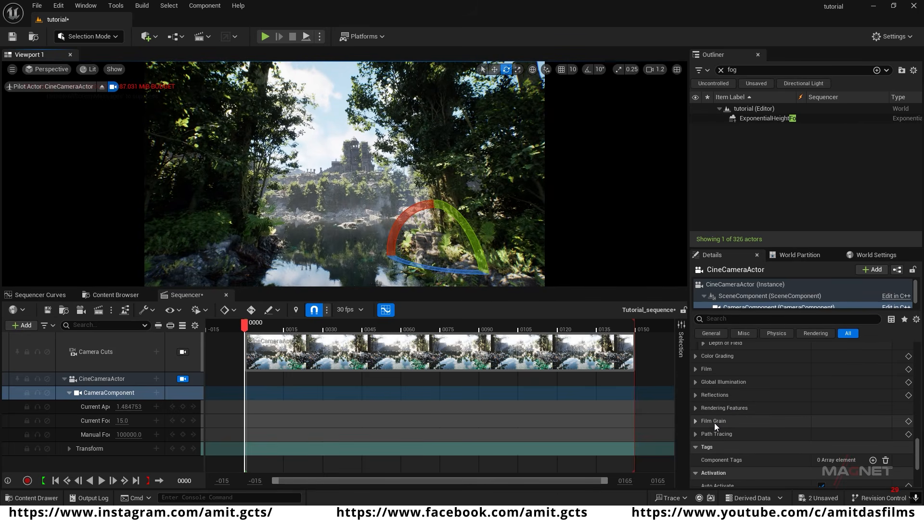
click(696, 422)
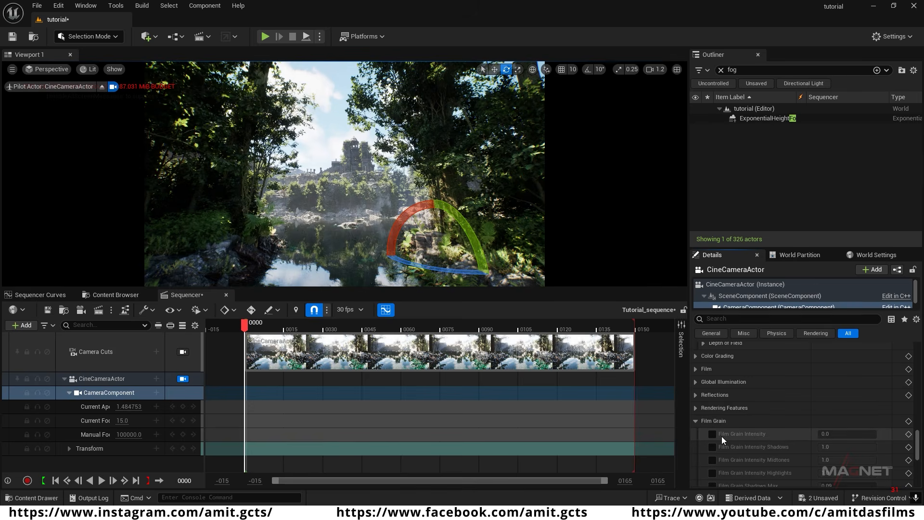
click(713, 435)
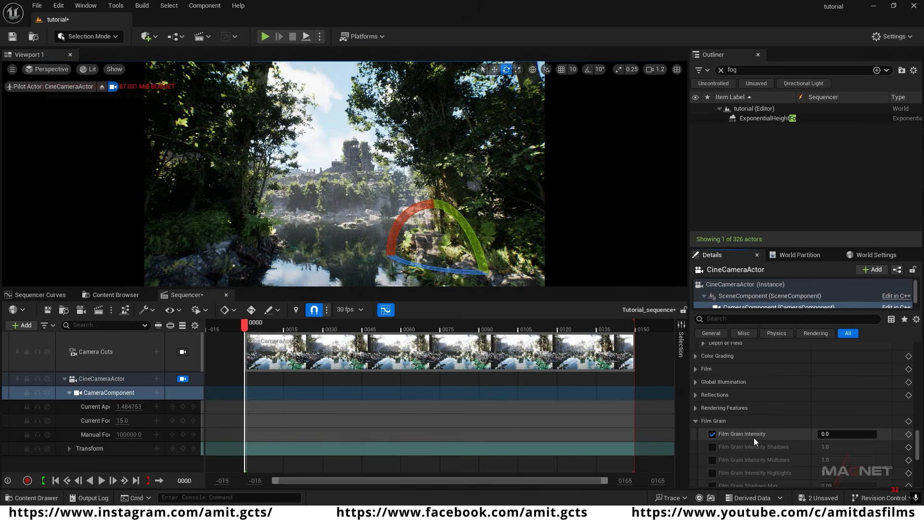
click(825, 434)
text(0.5)
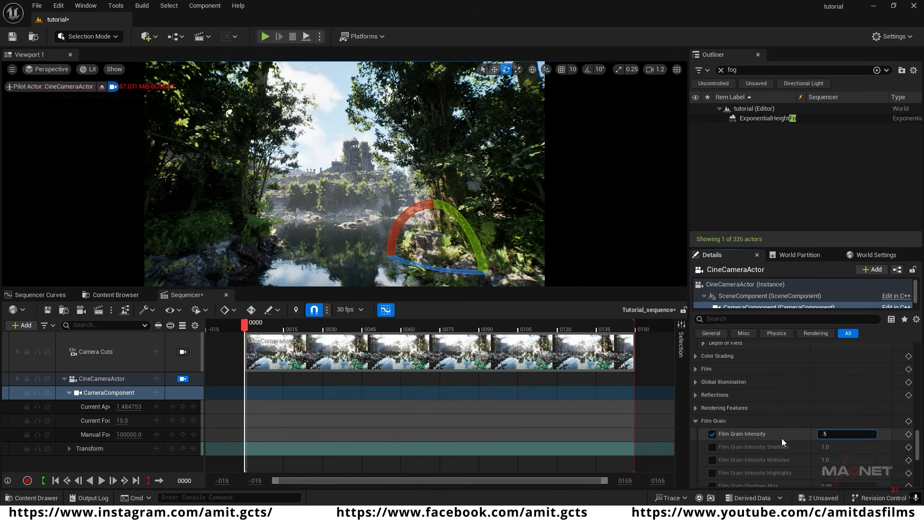
key(Return)
Reframe the piloted camera on the lake and distant temple, with a fern-covered bank on either side.
mouse_move(313, 246)
right_down()
mouse_move(290, 251)
mouse_move(295, 259)
mouse_move(297, 241)
mouse_move(304, 259)
mouse_move(307, 250)
right_up()
key(w)
key(s)
scroll(306, 257, down, 1)
key(s)
key(w)
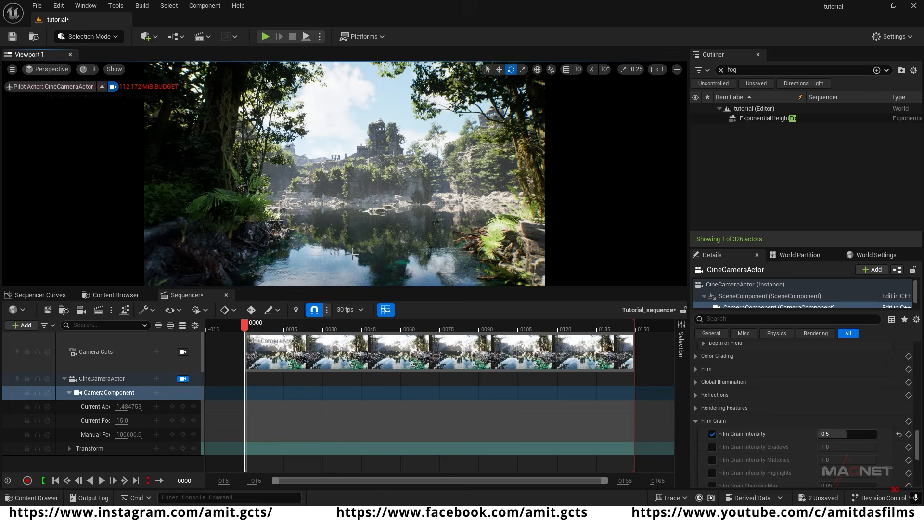
Turn off the Static Mesh asset filter and open the Particles folder inside StarterContent.
click(121, 295)
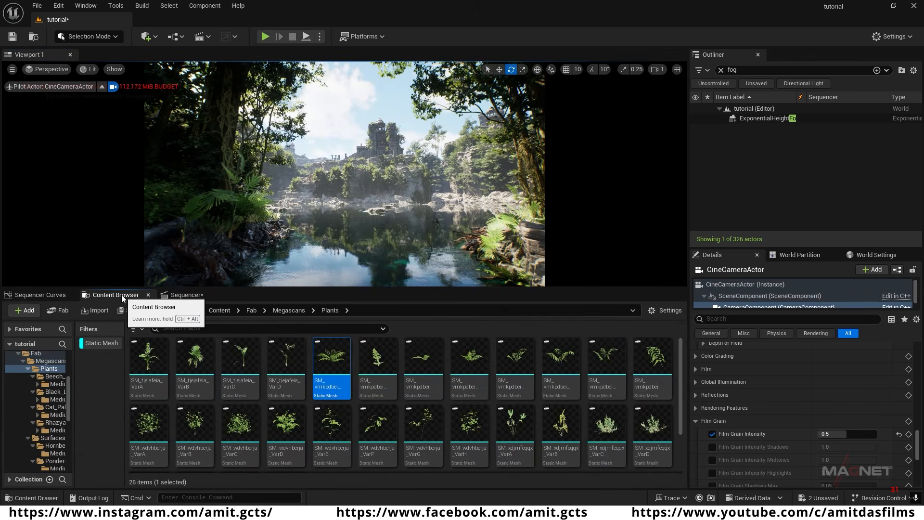
click(102, 343)
scroll(20, 385, up, 5)
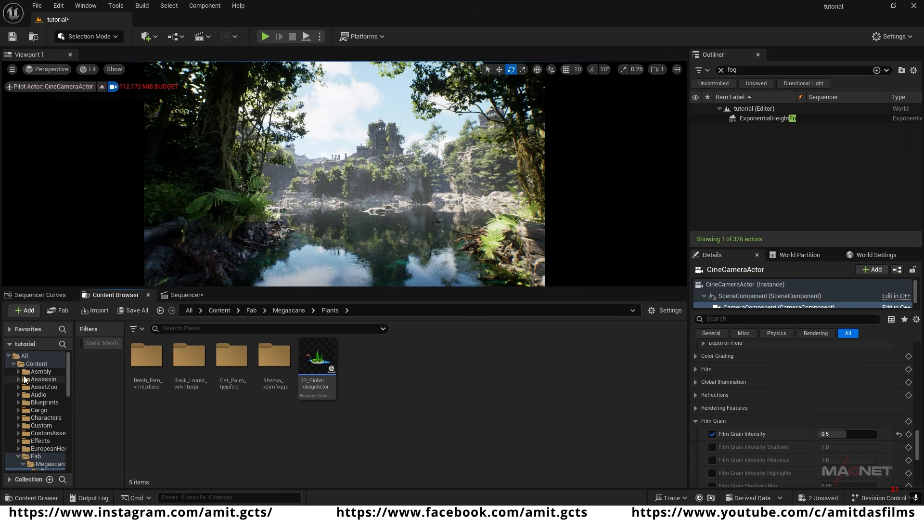
click(37, 364)
scroll(448, 404, down, 6)
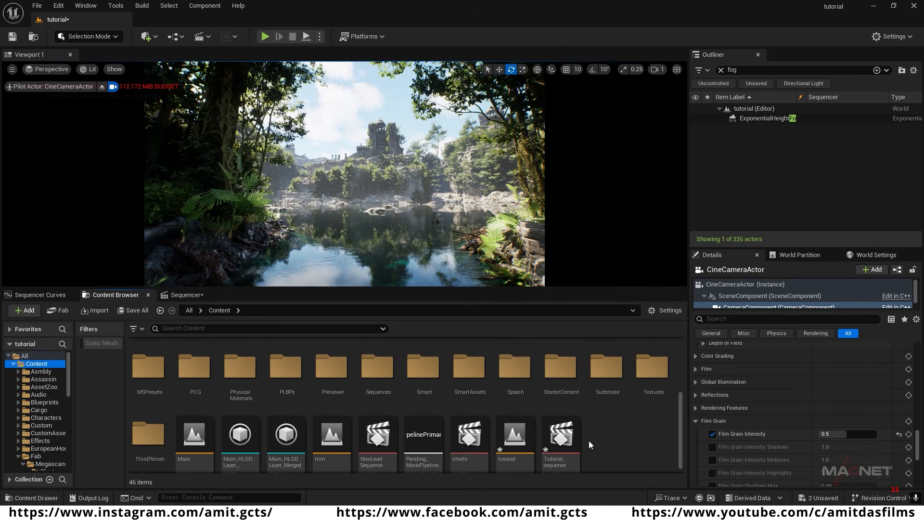
double_click(560, 370)
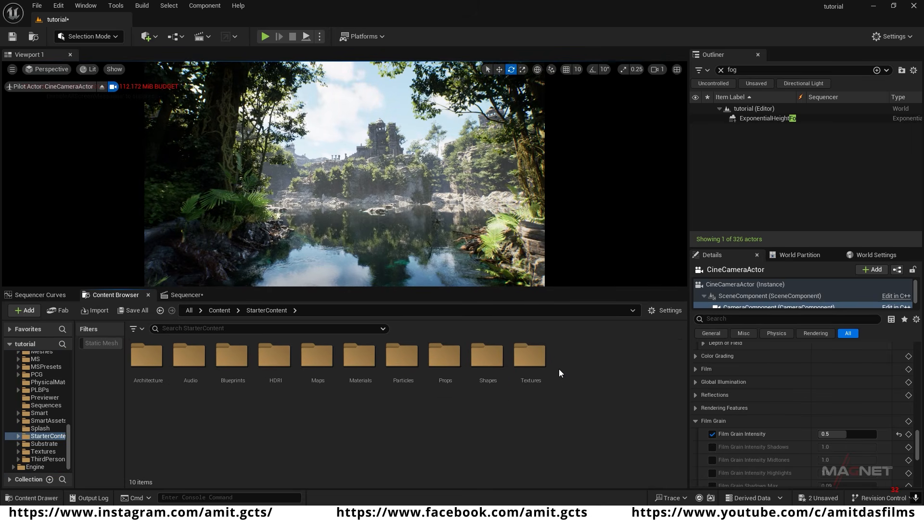
double_click(404, 359)
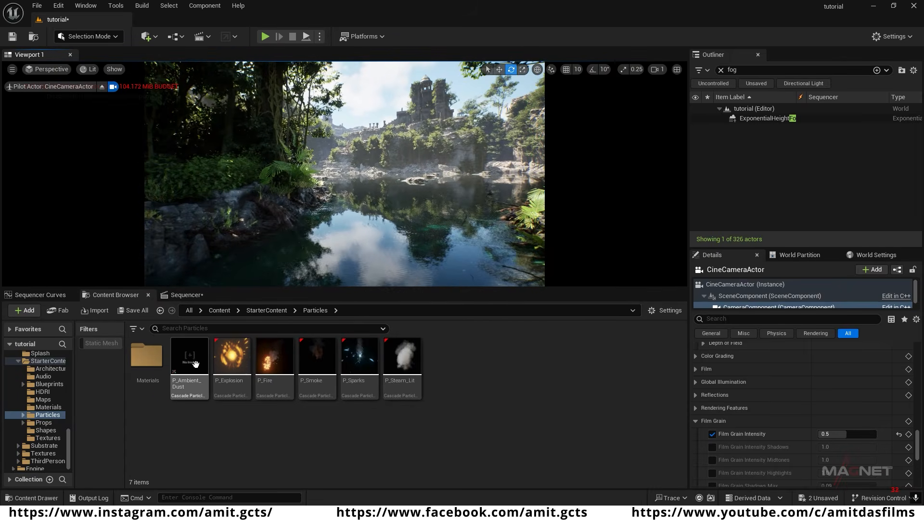
Place P_Ambient_Dust near the shaded rocky bank, add a duplicate toward the opposite fern-covered bank, and view the shot in Game View.
click(197, 379)
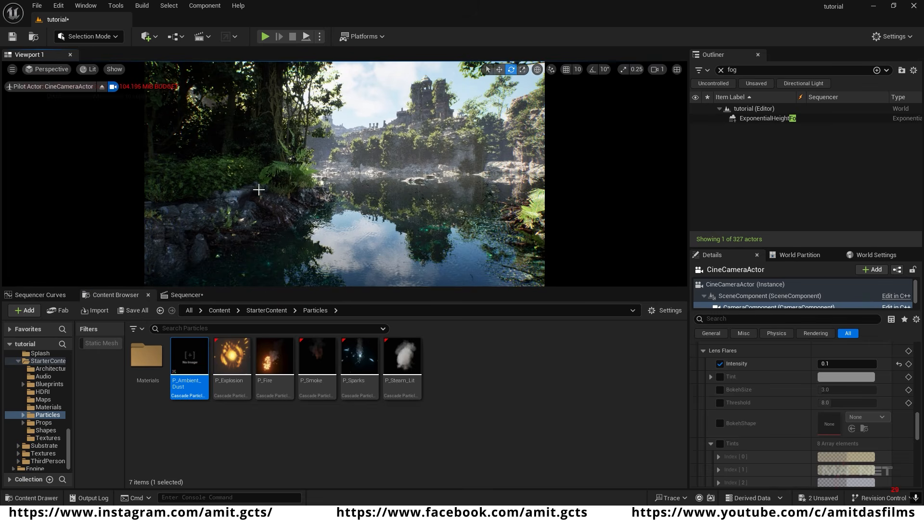
drag(259, 190, 266, 204)
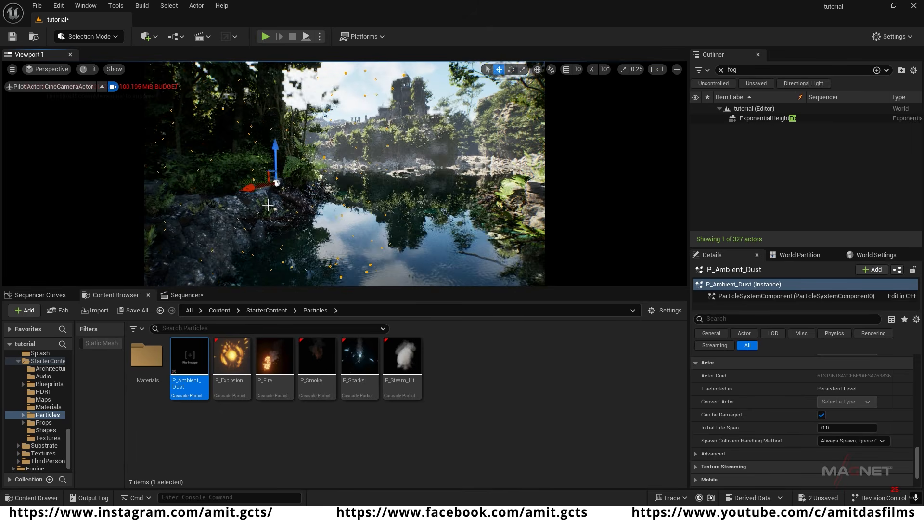
alt+drag(244, 182, 347, 185)
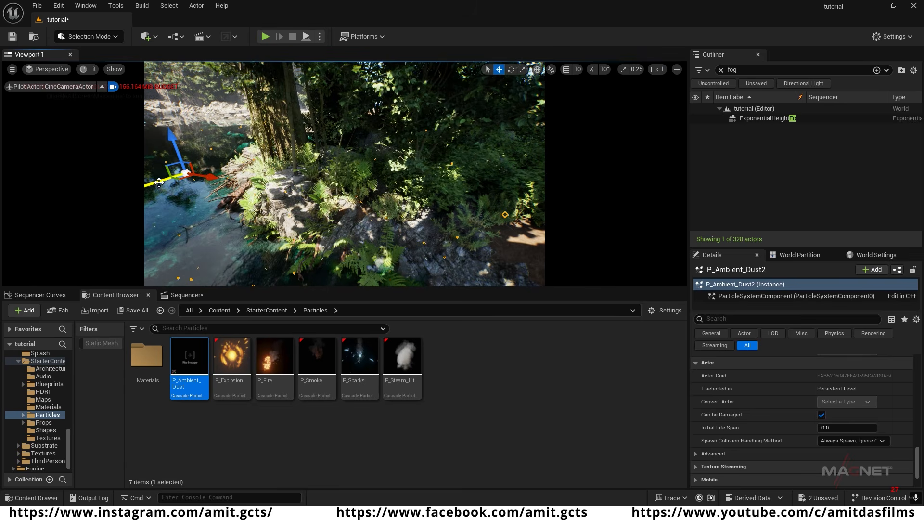
right_drag(207, 164, 129, 152)
right_drag(252, 223, 232, 225)
key(g)
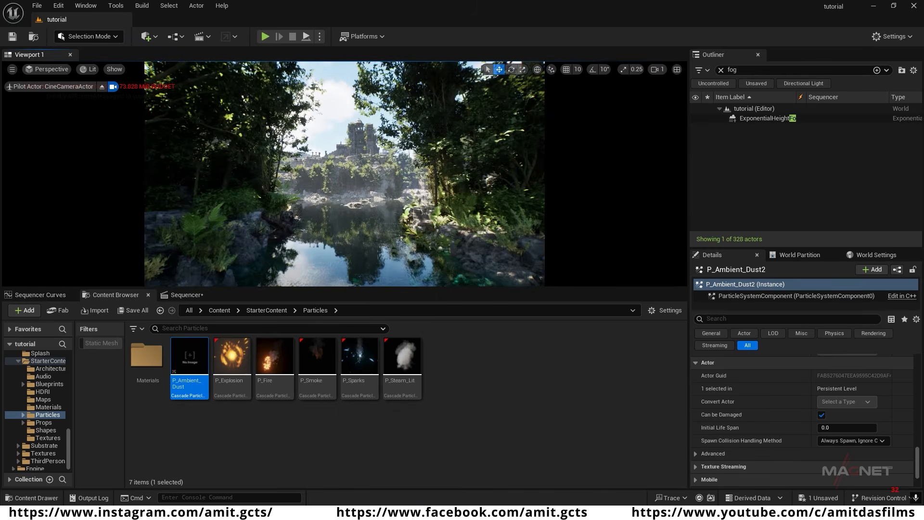
Key the CineCameraActor's Transform at frame 0 with Linear interpolation and make Linear the default key interpolation.
click(188, 295)
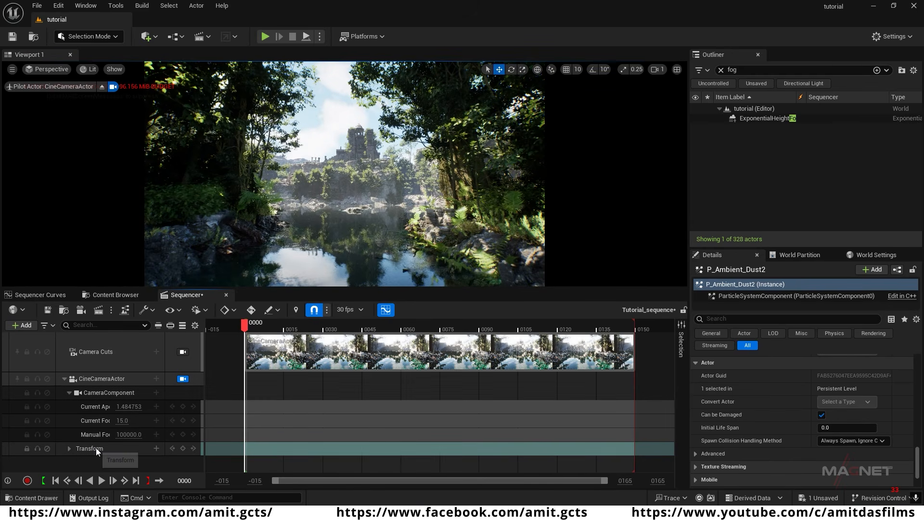
click(183, 449)
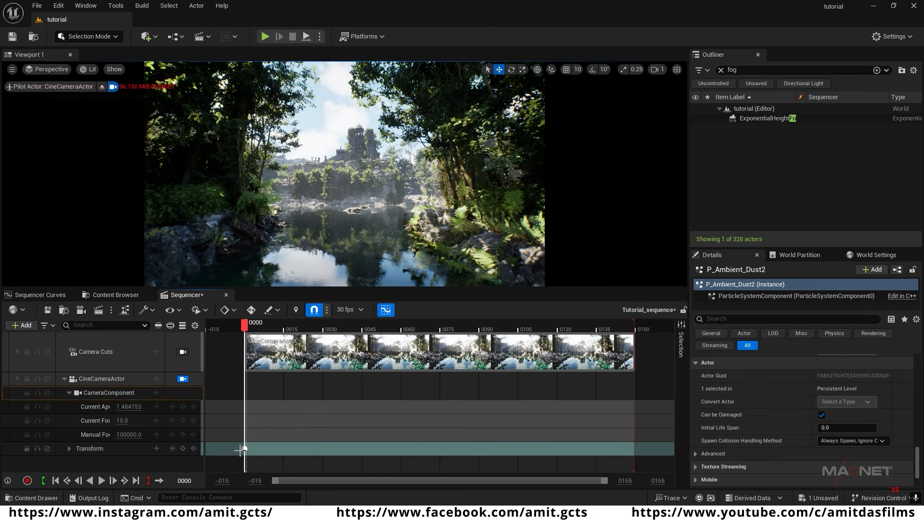
right_click(244, 449)
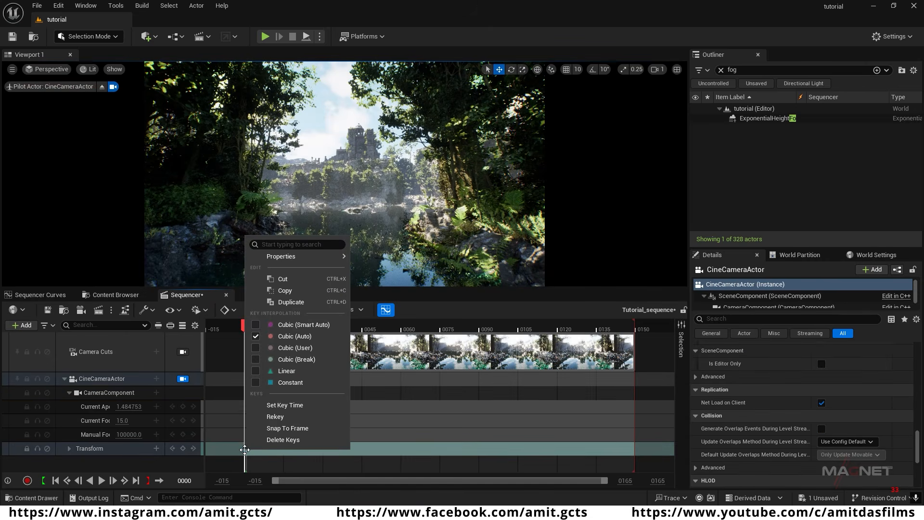
click(288, 371)
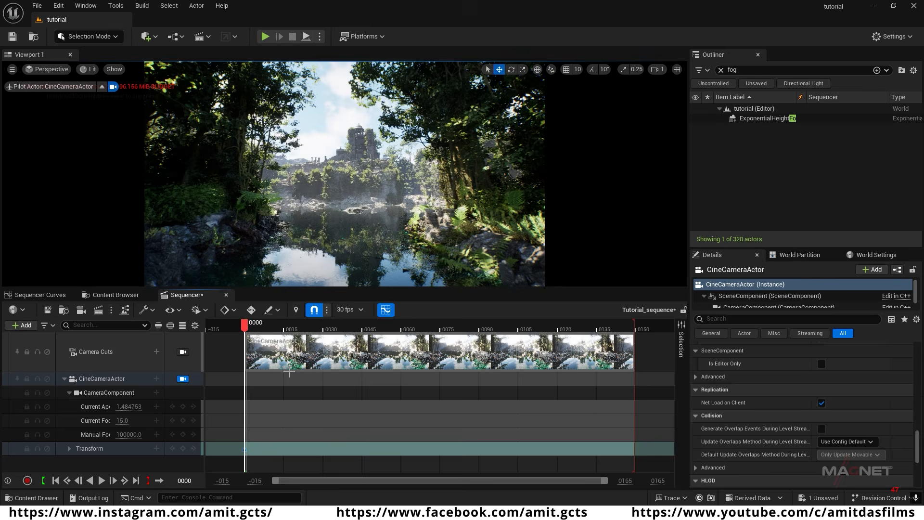
click(234, 311)
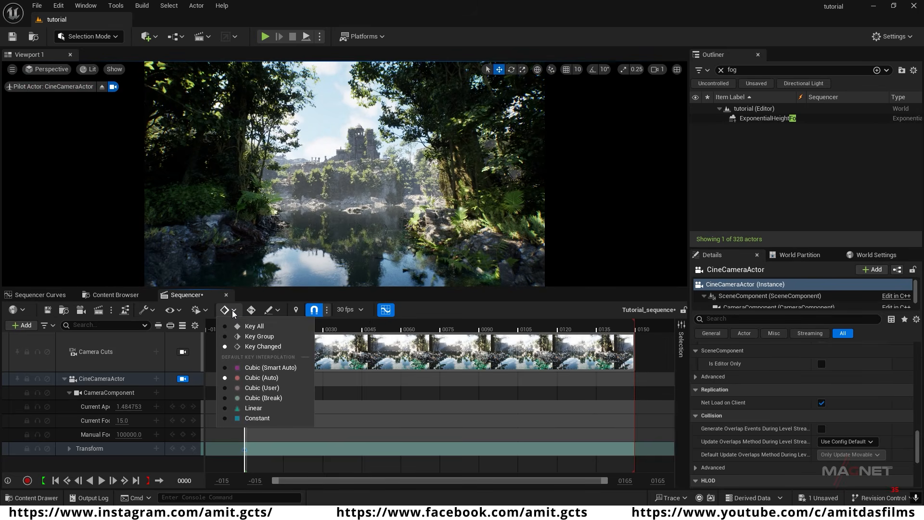
click(252, 408)
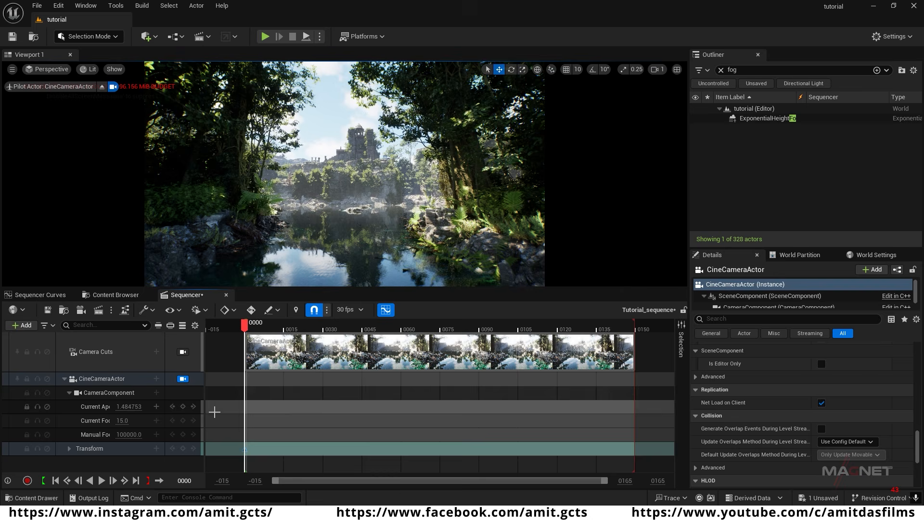
Turn on auto-keying at the final frame 149 and move the piloted camera forward over the lake toward the temple.
click(138, 481)
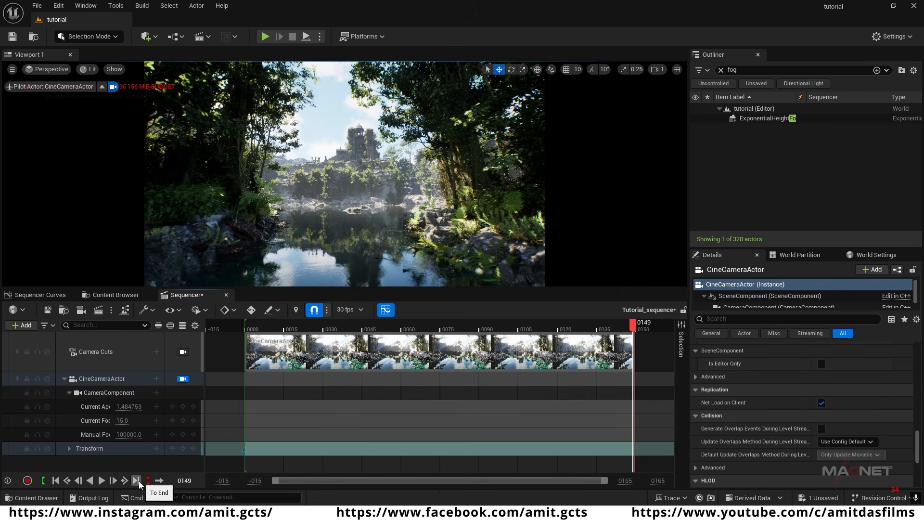
click(251, 311)
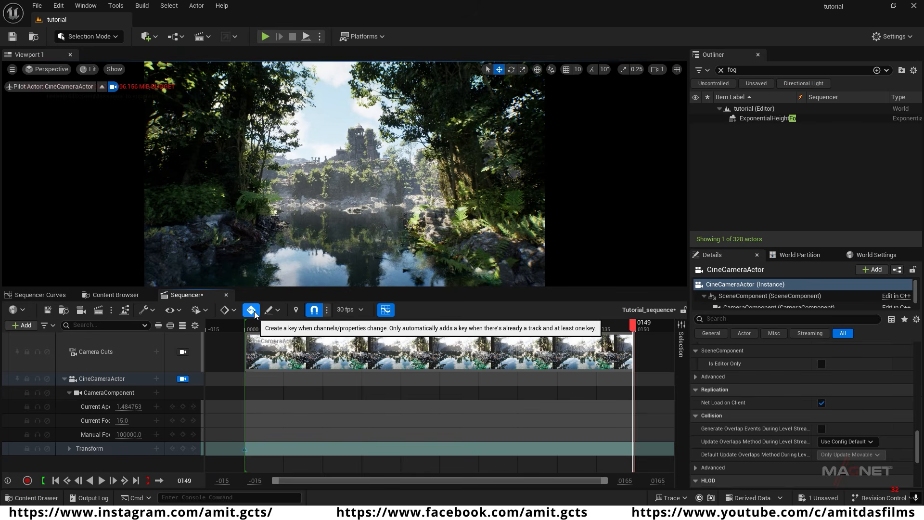
mouse_move(327, 260)
right_down()
mouse_move(329, 278)
mouse_move(330, 262)
right_up()
key(w)
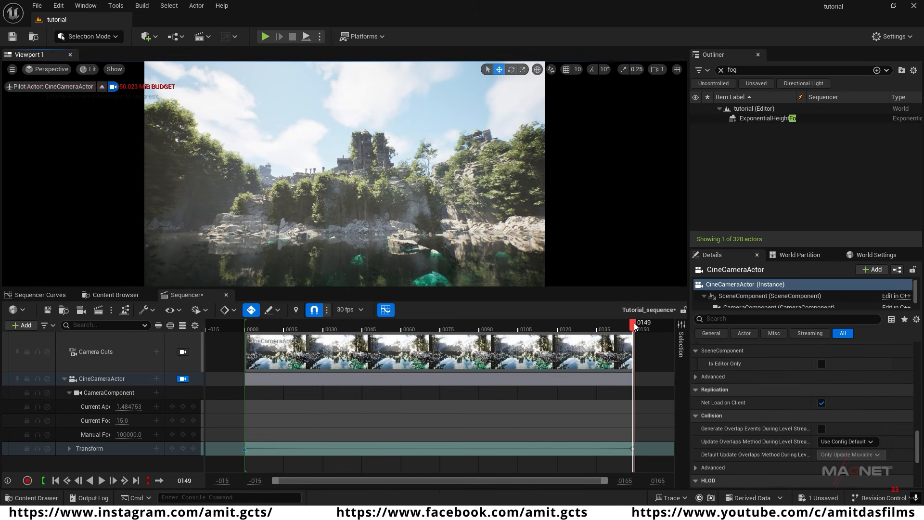
Play the sequence from its start to review the camera's forward move over the lake.
drag(635, 327, 247, 346)
key(space)
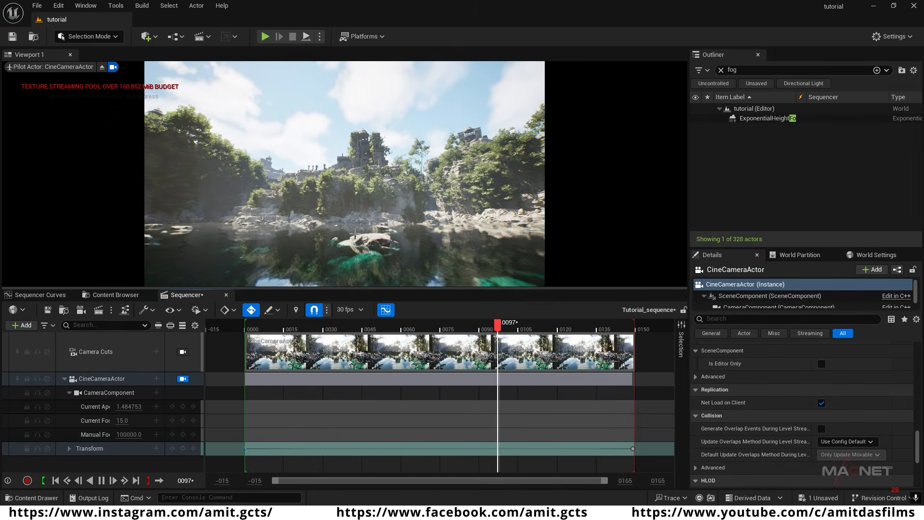
click(249, 330)
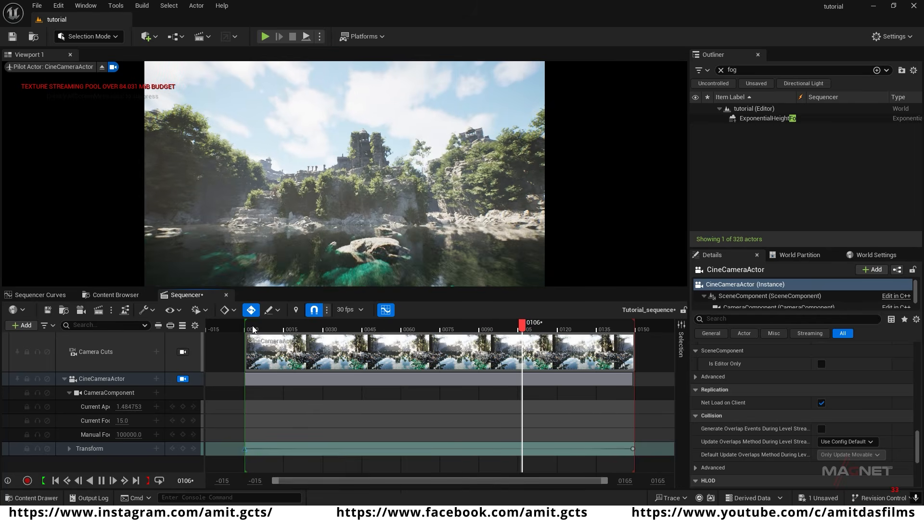
key(space)
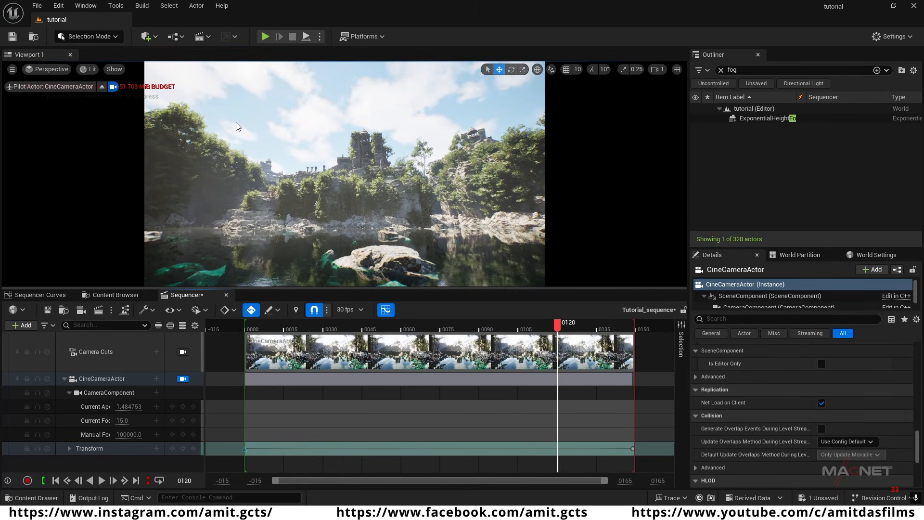
Enable the Movie Render Queue and Movie Render Queue Additional Render Passes plugins.
click(57, 5)
click(82, 166)
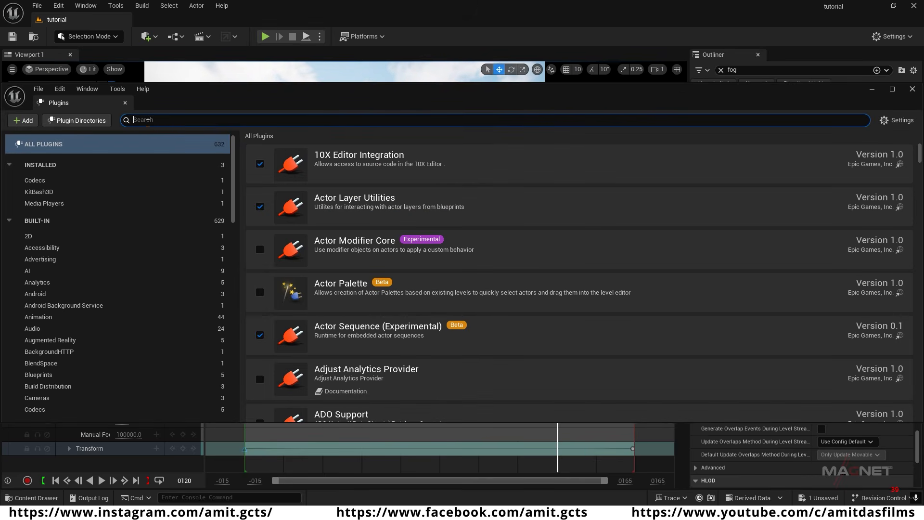
text(movie)
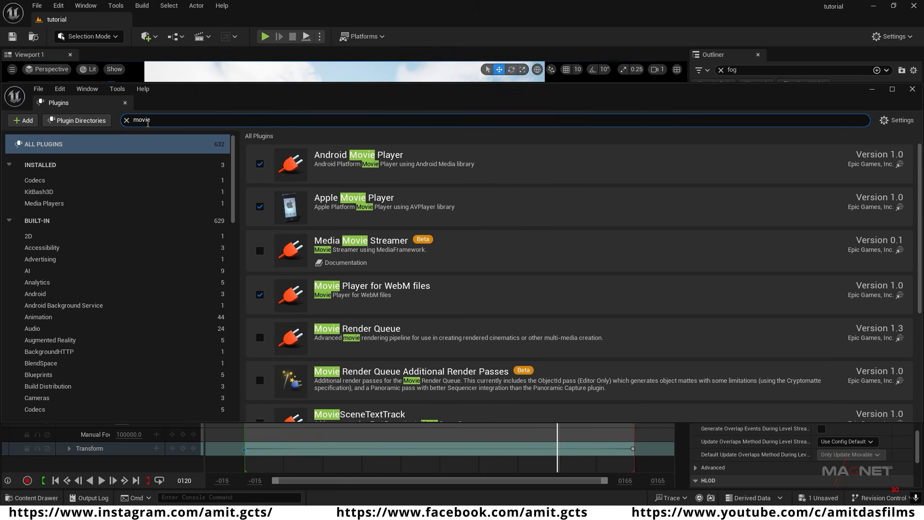
scroll(260, 294, down, 1)
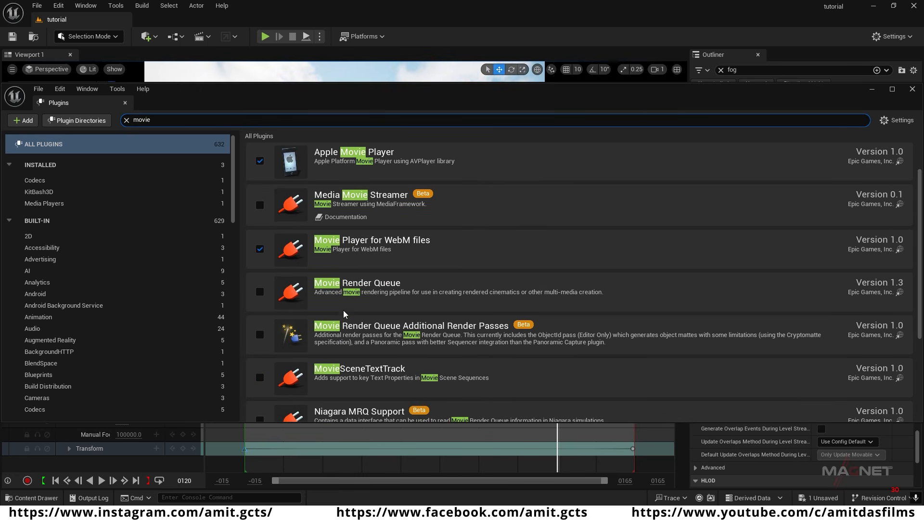
click(259, 292)
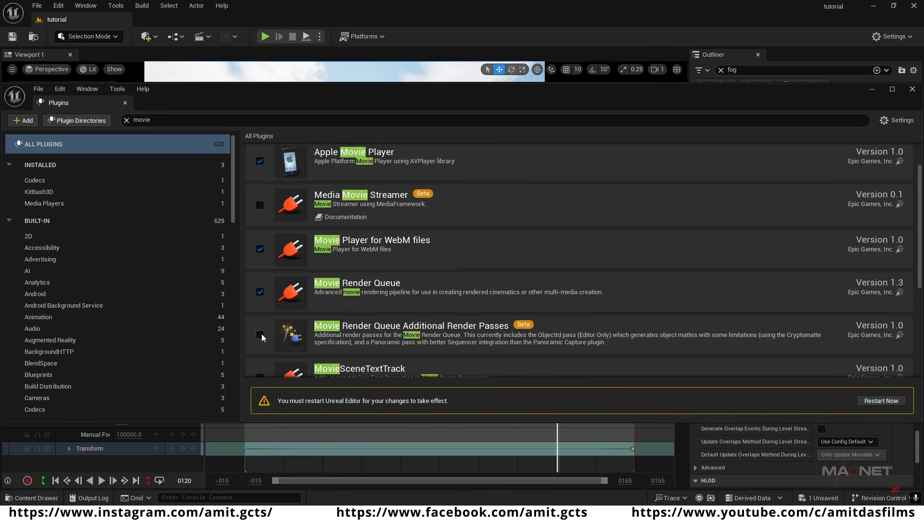
click(260, 335)
click(540, 282)
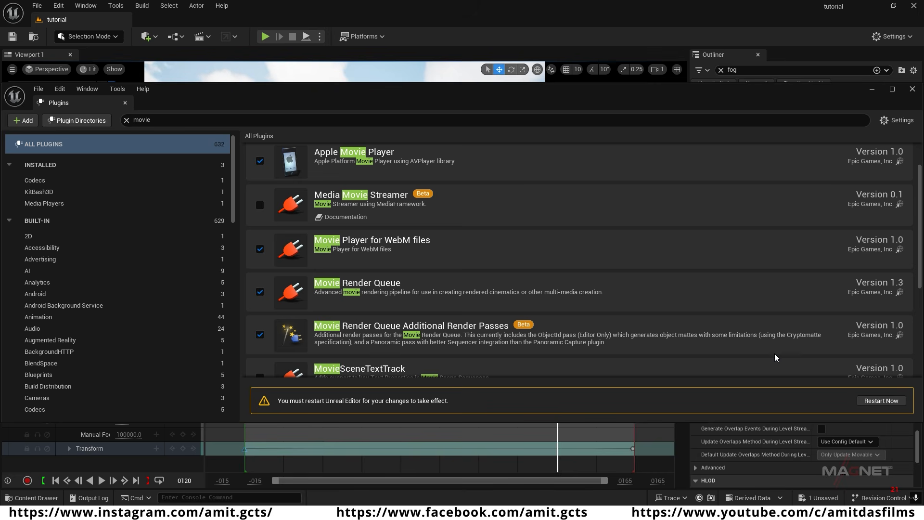
Restart the editor to apply the plugin changes, saving Tutorial_sequence, and minimize the reopened Plugins window.
click(882, 401)
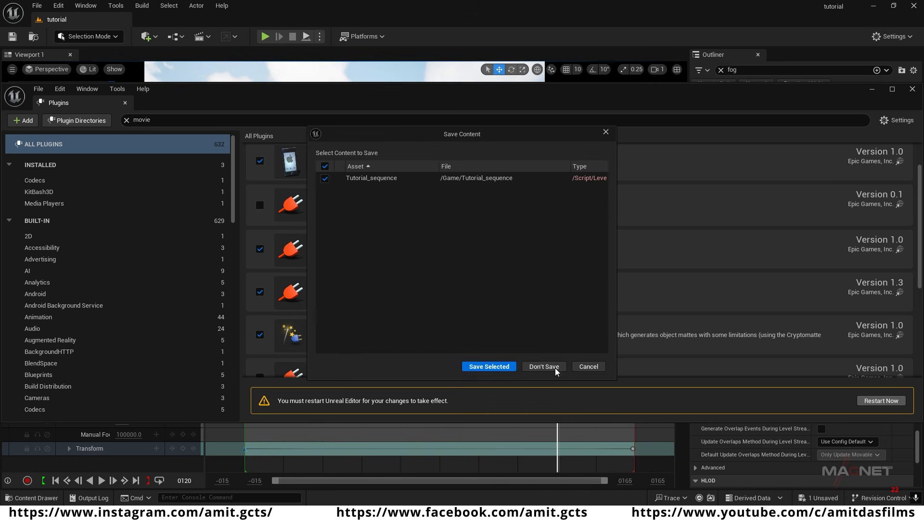
click(499, 369)
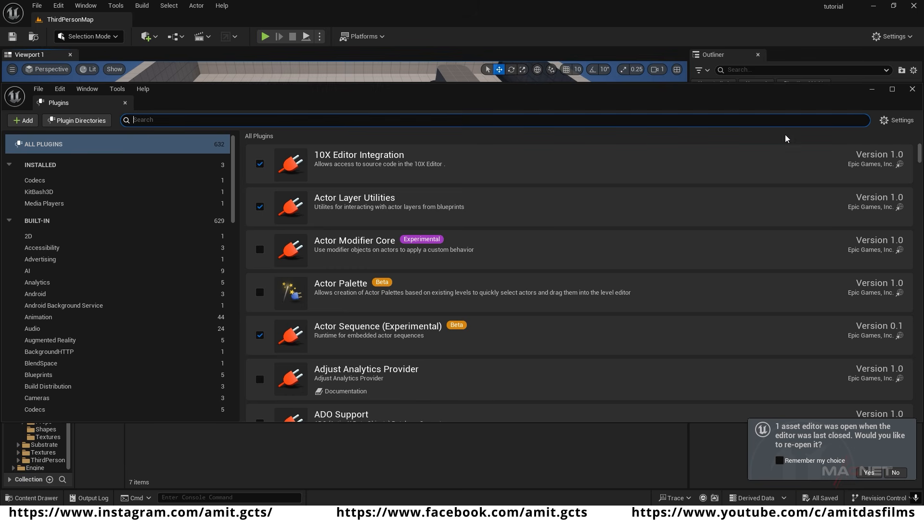
click(872, 90)
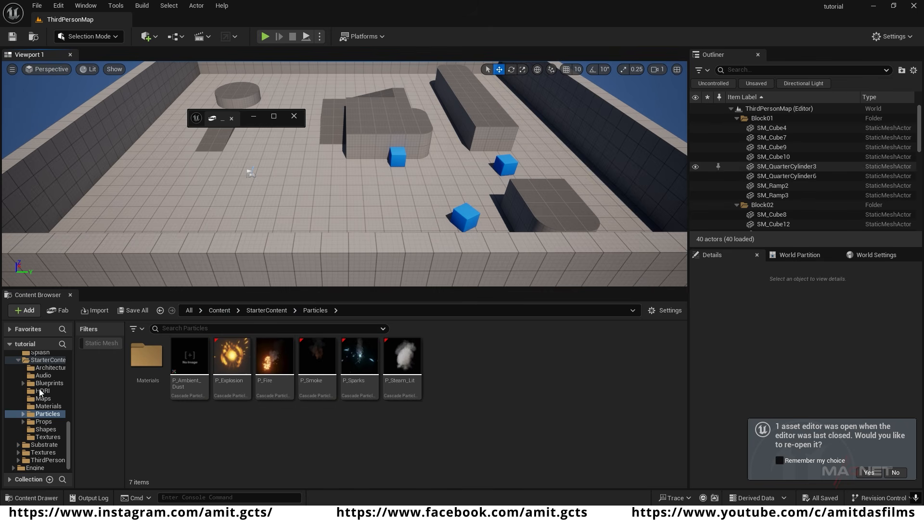
Open the tutorial level from the root Content folder and minimize the small floating window over the viewport.
scroll(39, 390, up, 10)
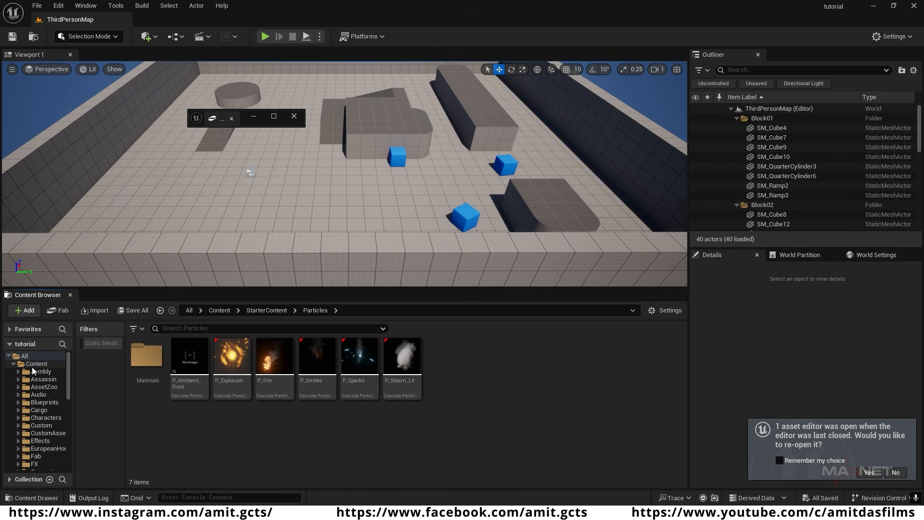
click(35, 364)
scroll(474, 387, down, 2)
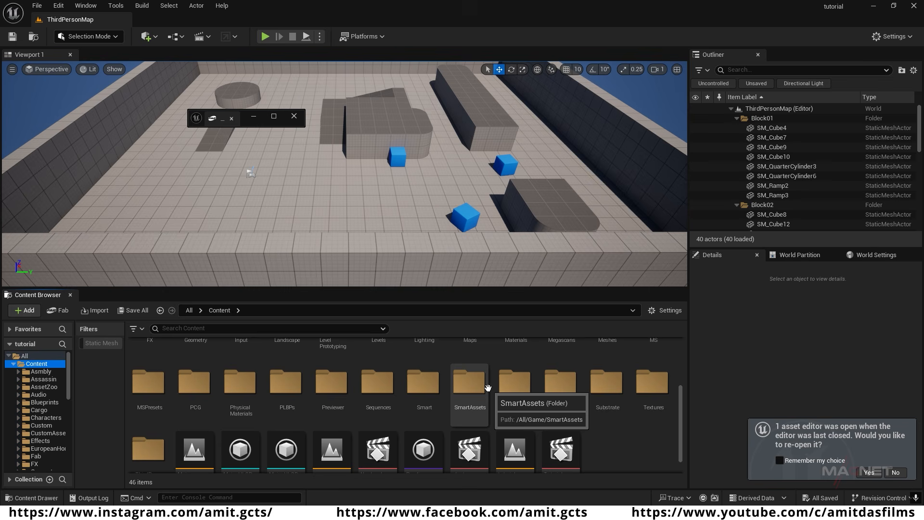
scroll(488, 387, down, 1)
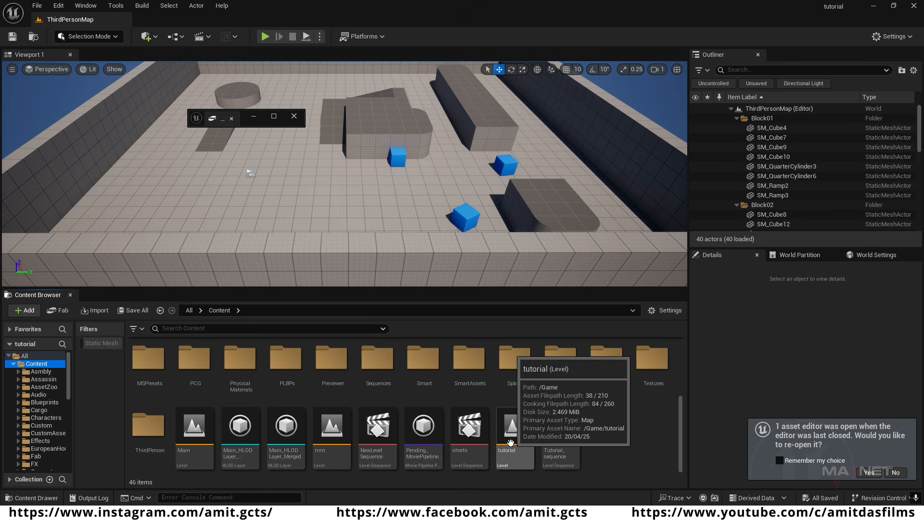
double_click(518, 435)
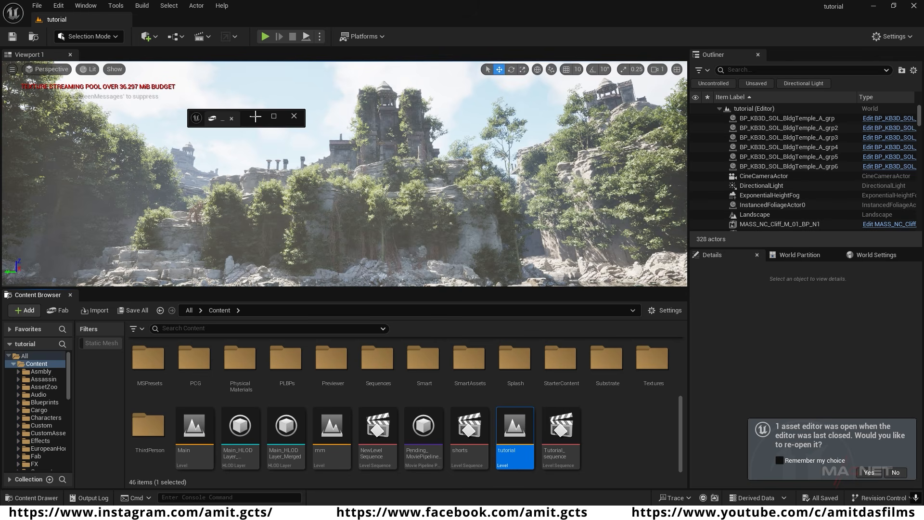
click(254, 117)
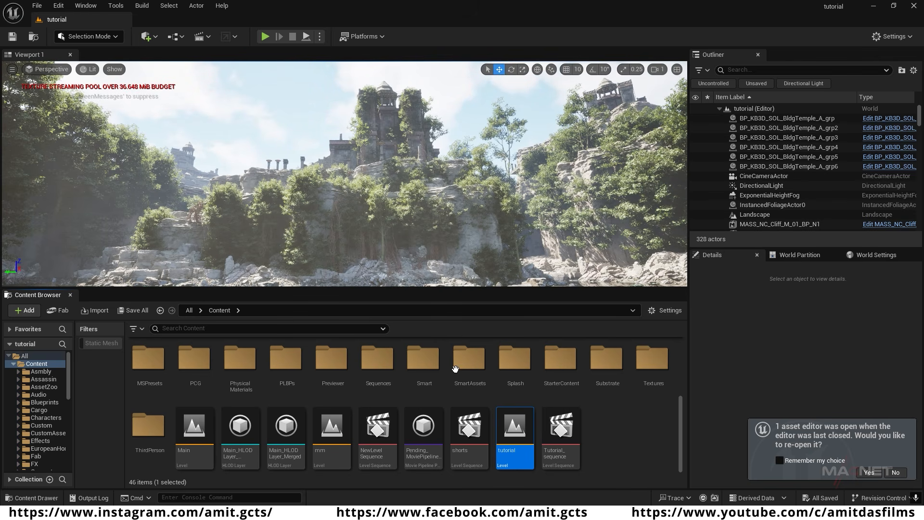
Open Tutorial_sequence, lock the viewport to CineCameraActor, and scrub the timeline to frame 23.
click(562, 439)
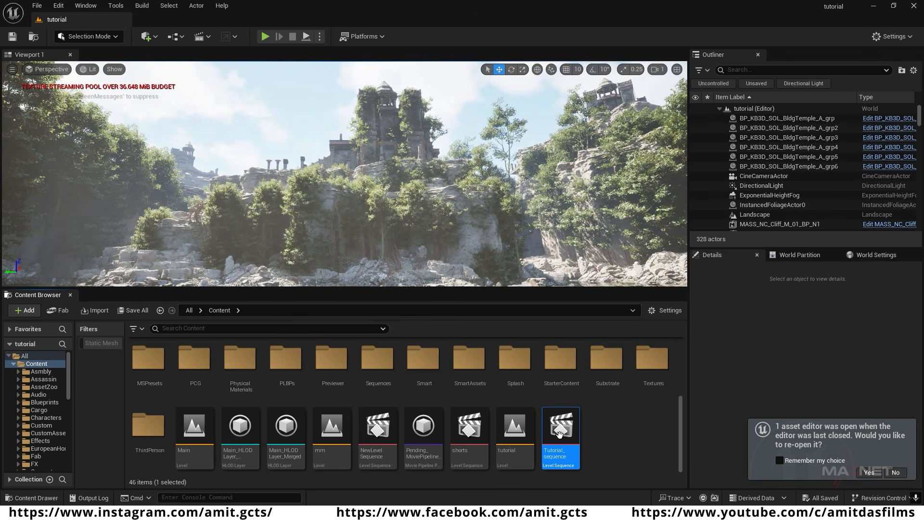
double_click(562, 439)
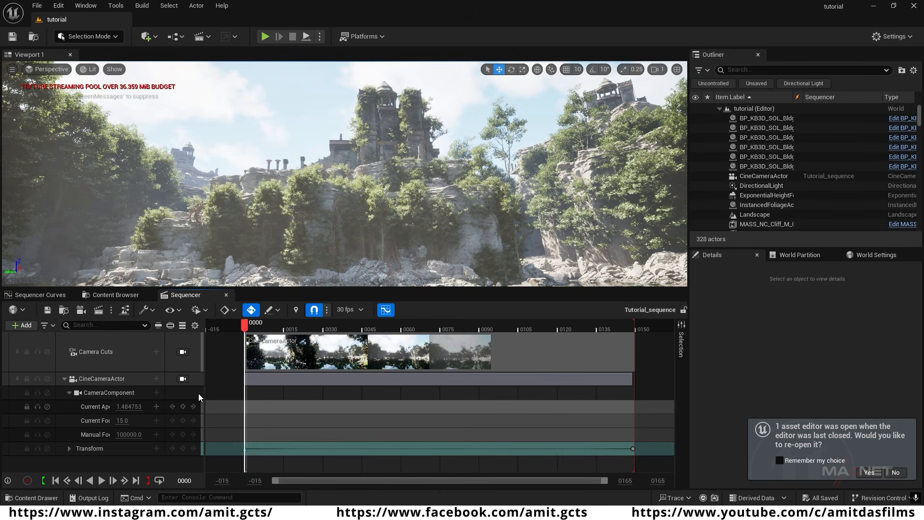
click(183, 379)
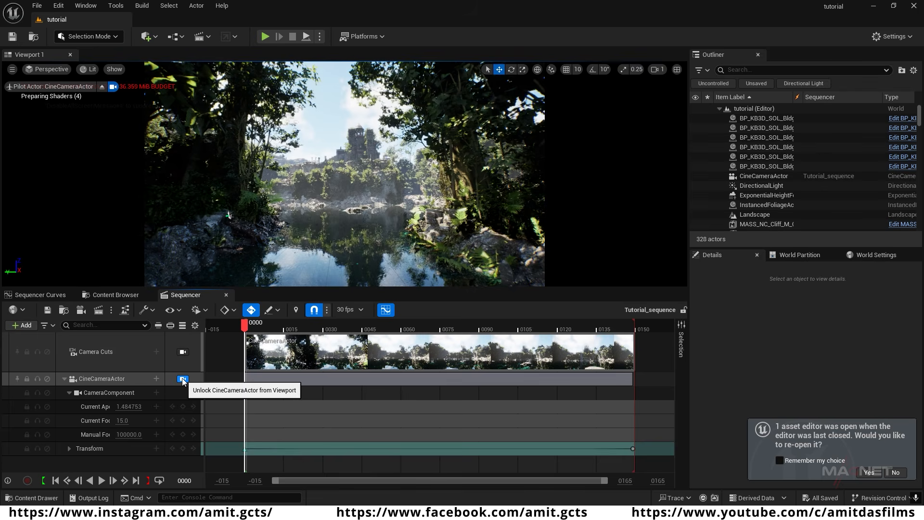
drag(248, 329, 305, 341)
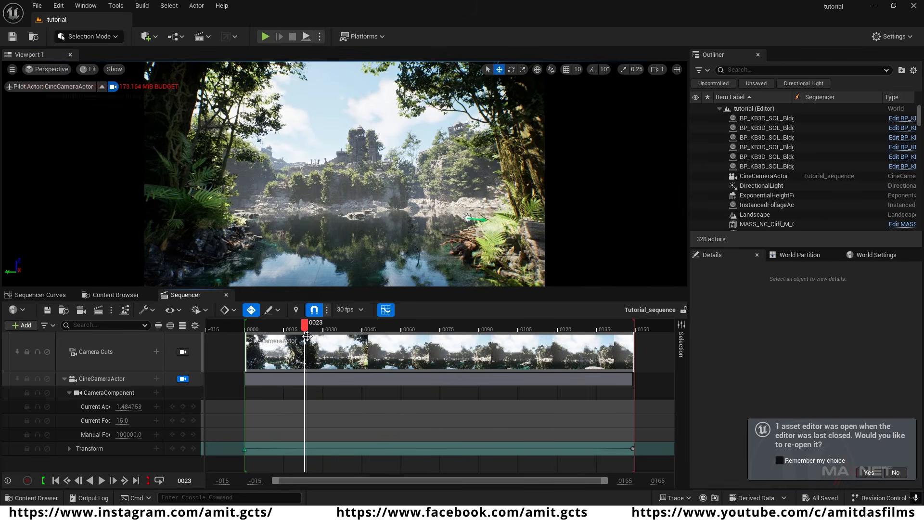
Open the Movie Render Queue and add Tutorial_sequence as a render job.
click(86, 6)
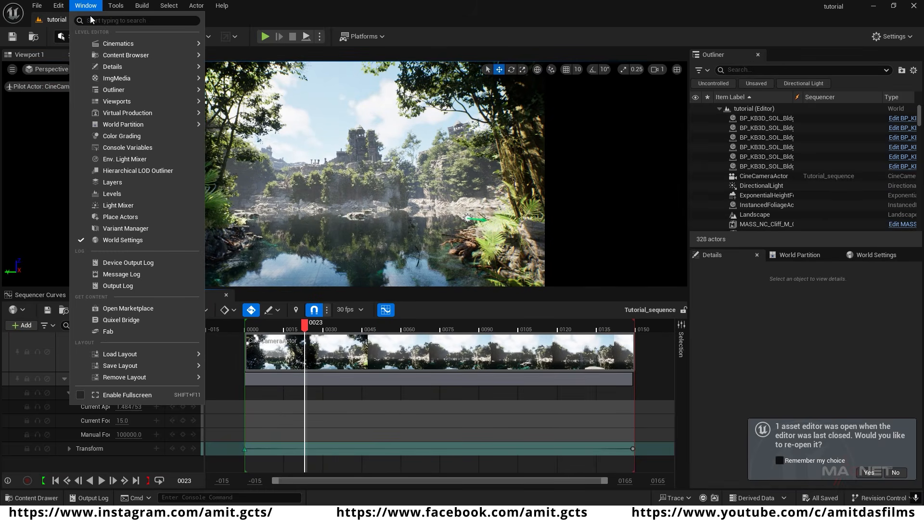
mouse_move(123, 45)
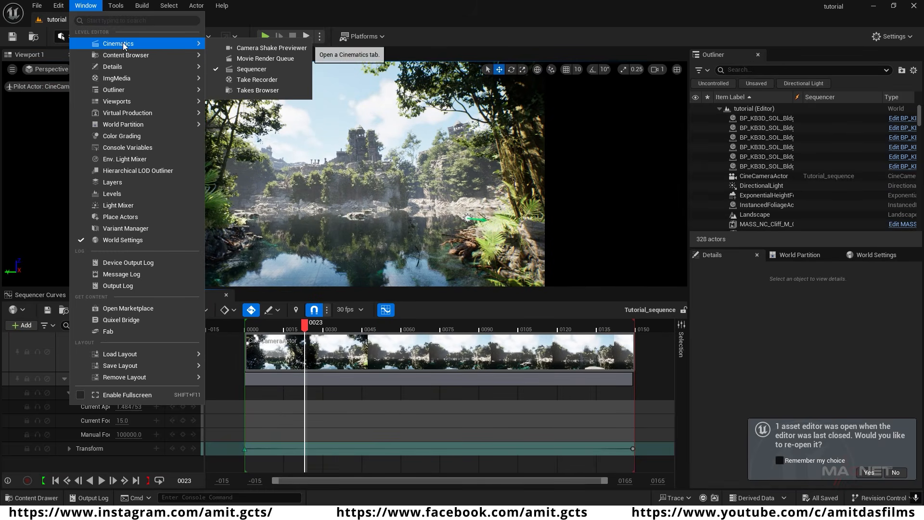
click(269, 59)
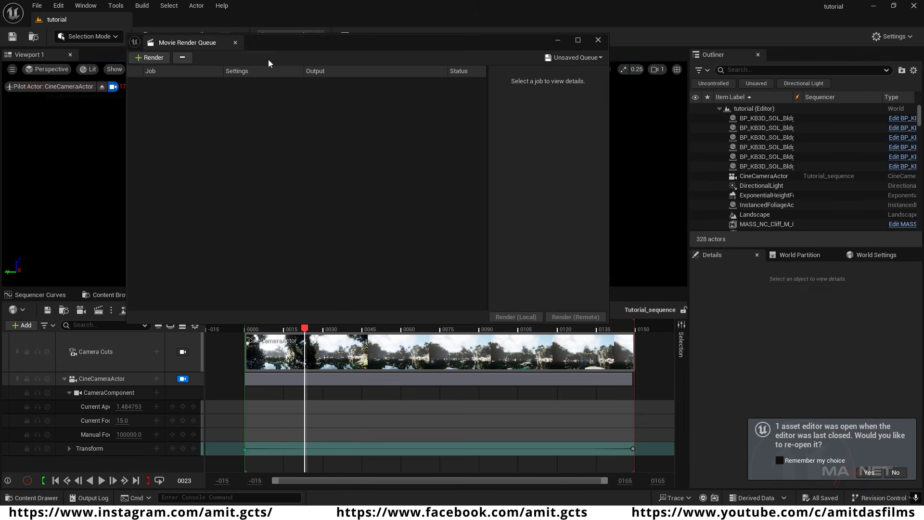
click(149, 57)
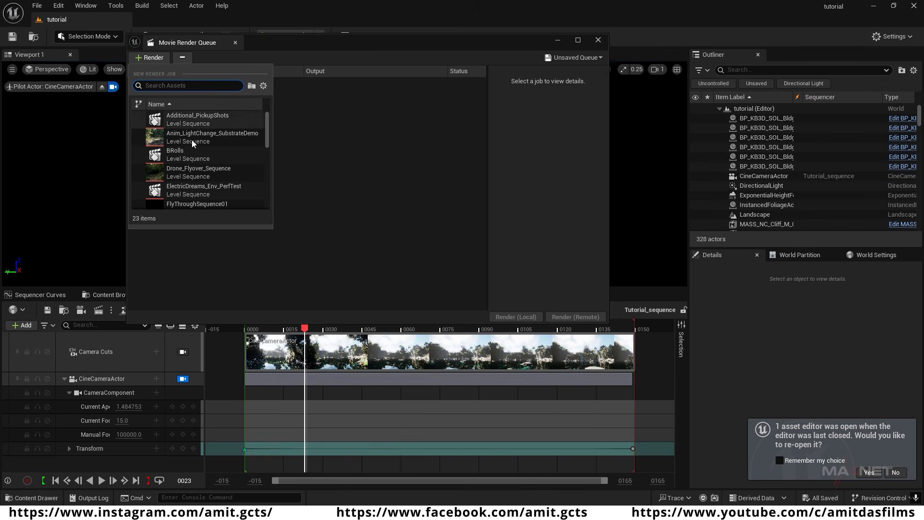
scroll(198, 154, down, 4)
scroll(195, 197, down, 4)
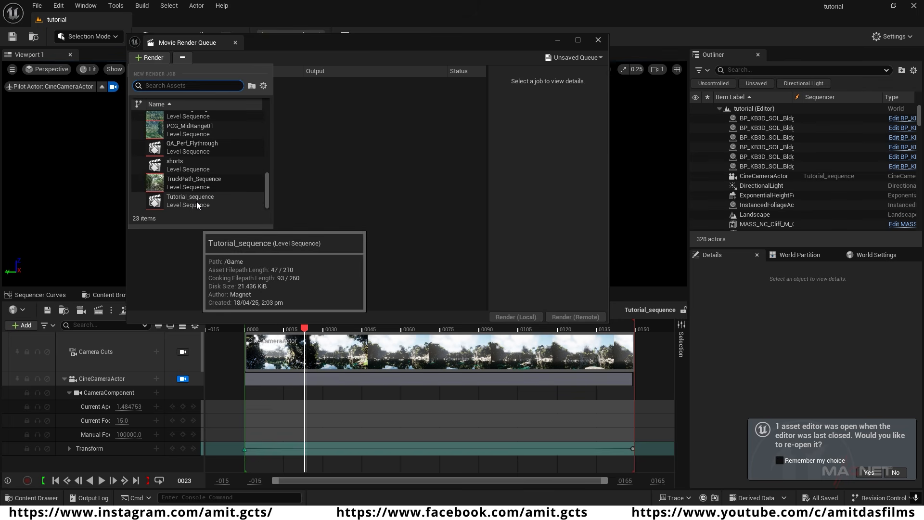
click(197, 202)
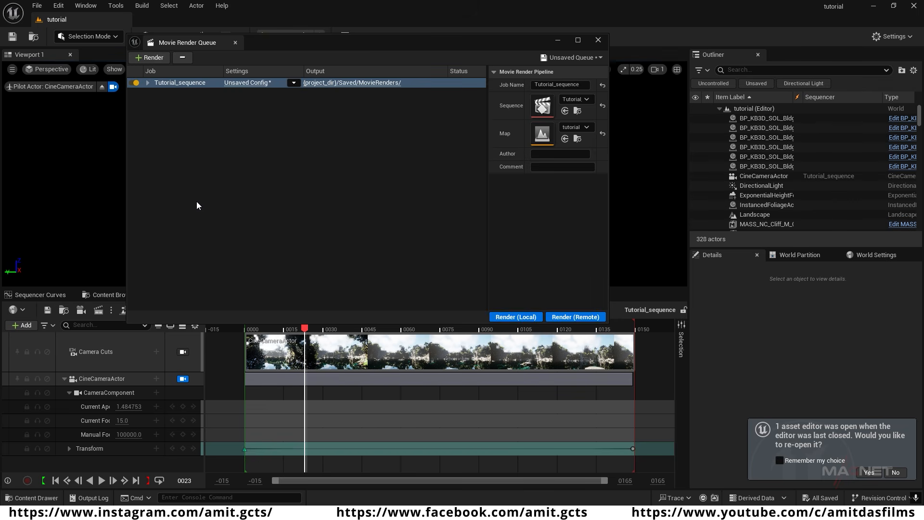
Open the Tutorial_sequence job's render configuration and delete its .jpg Sequence [8bit] export.
click(247, 83)
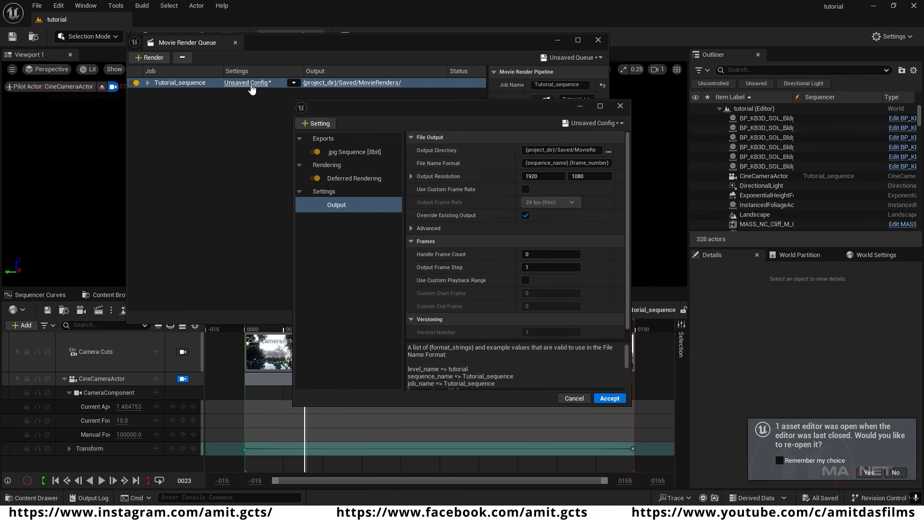
click(365, 152)
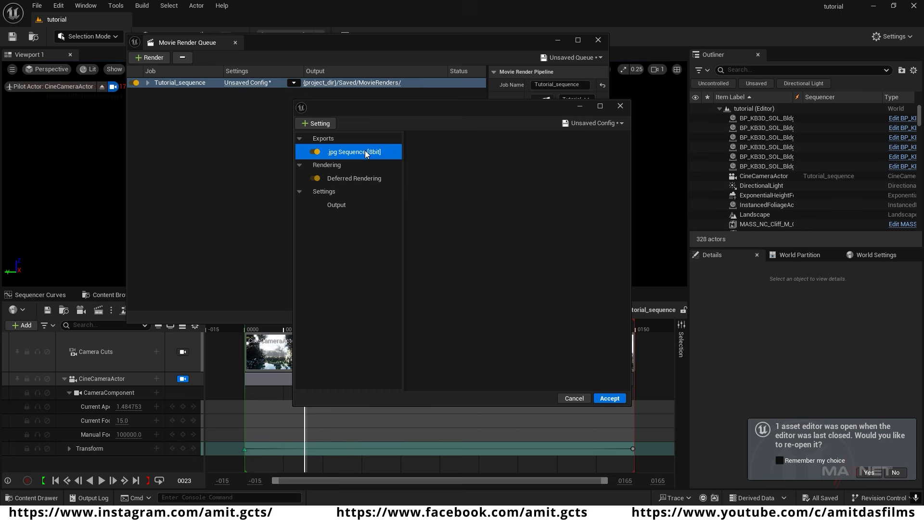
key(Delete)
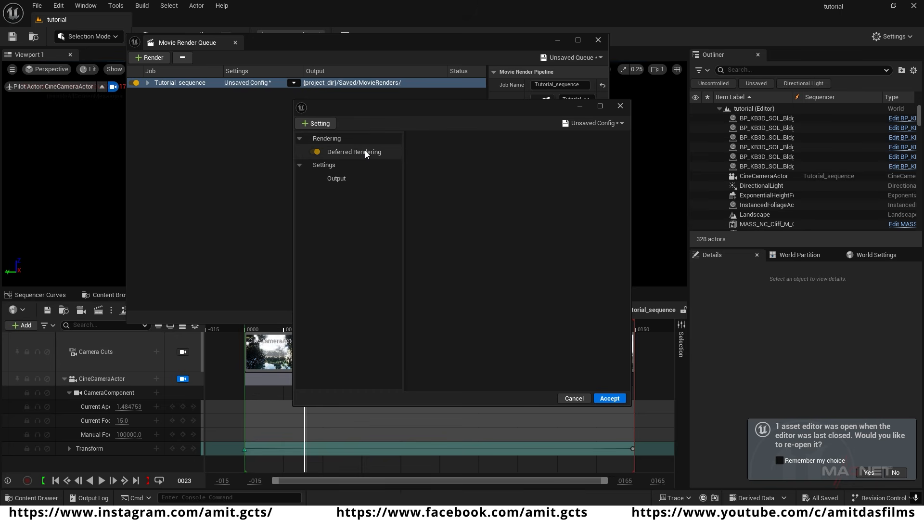
Add an Anti-aliasing setting with Temporal Sample Count 16, and enable Override Anti Aliasing and Use Camera Cut for Warm Up.
click(311, 124)
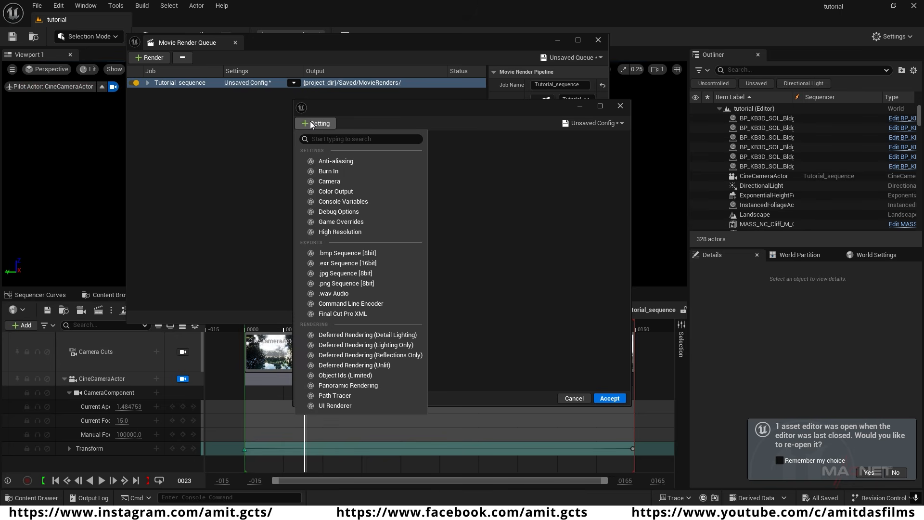
click(362, 161)
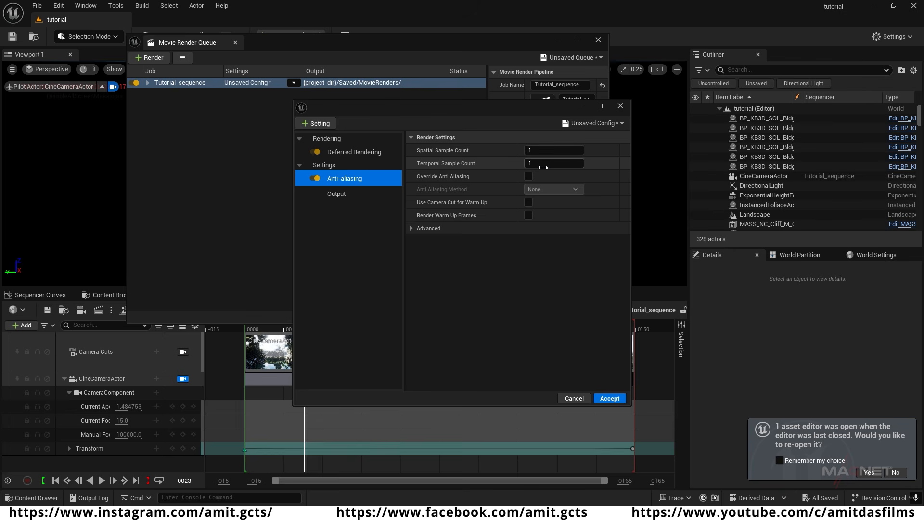
click(543, 164)
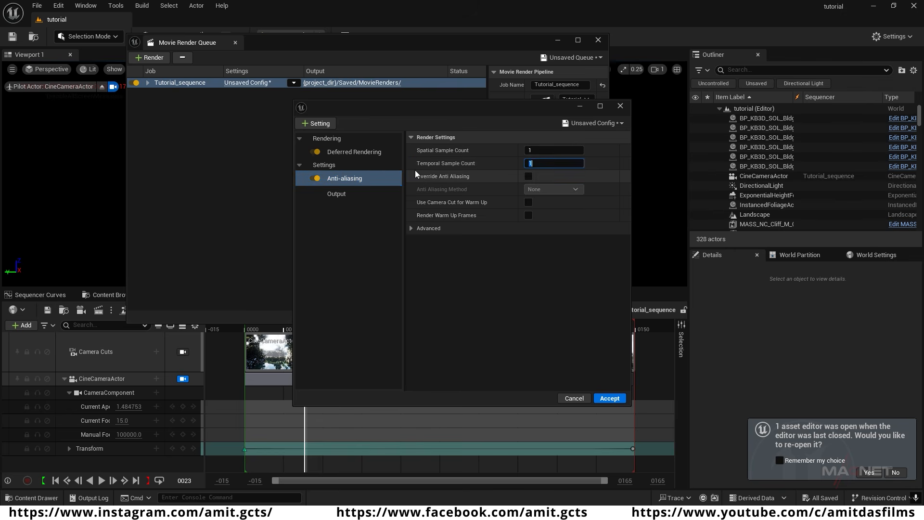
click(528, 176)
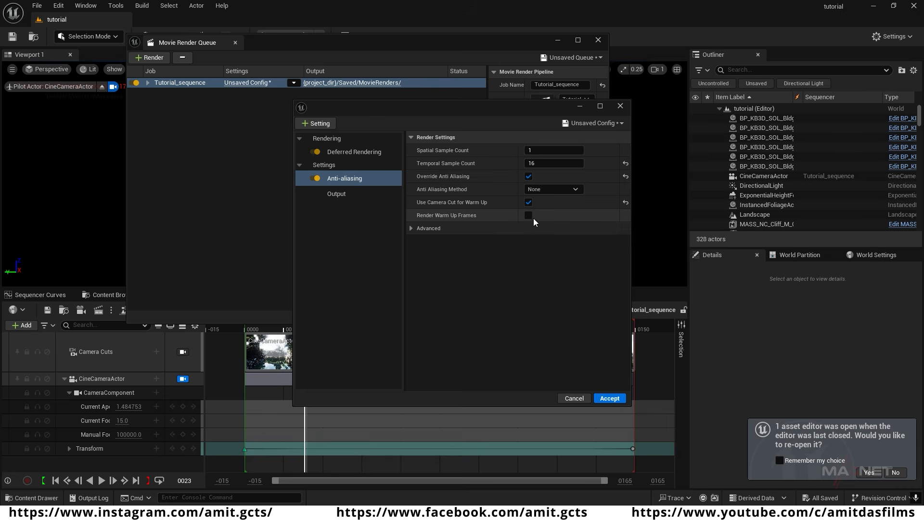
Add a Camera setting to the render configuration with Shutter Timing Frame Close and Overscan Percentage Override enabled.
click(319, 123)
click(328, 172)
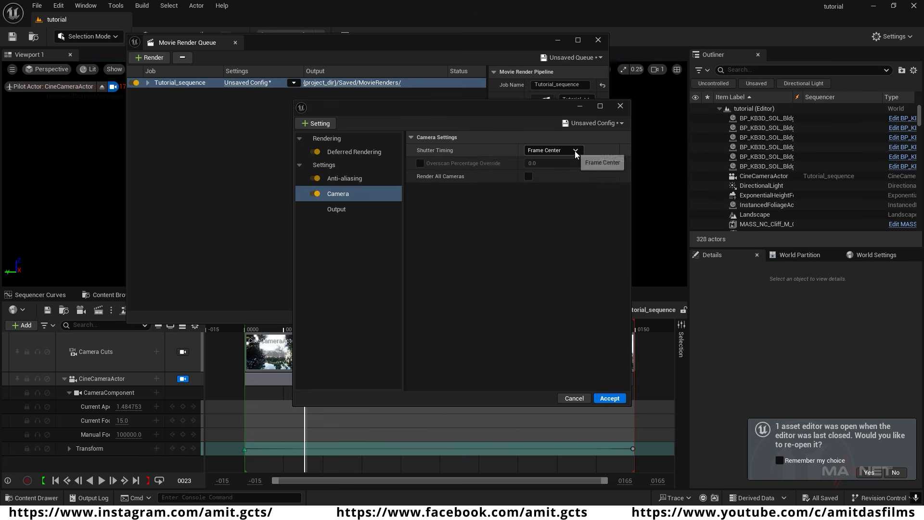
click(576, 152)
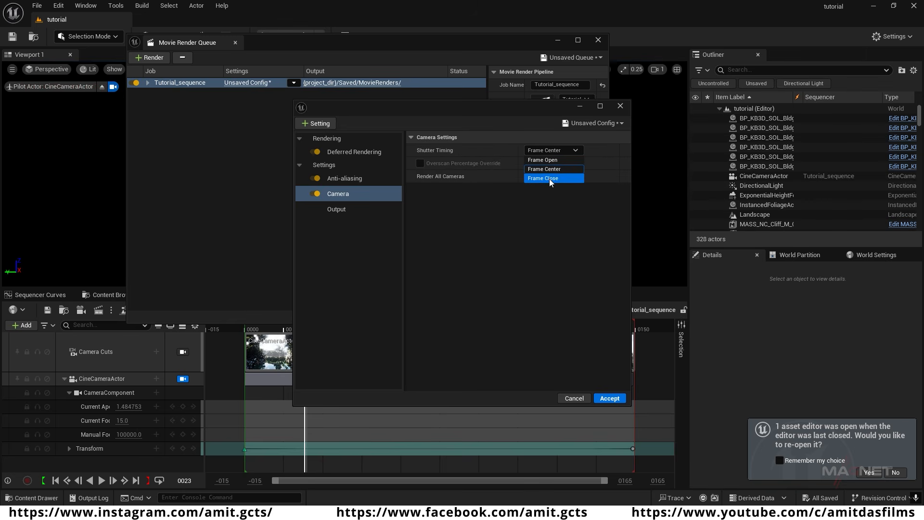
click(550, 177)
click(420, 162)
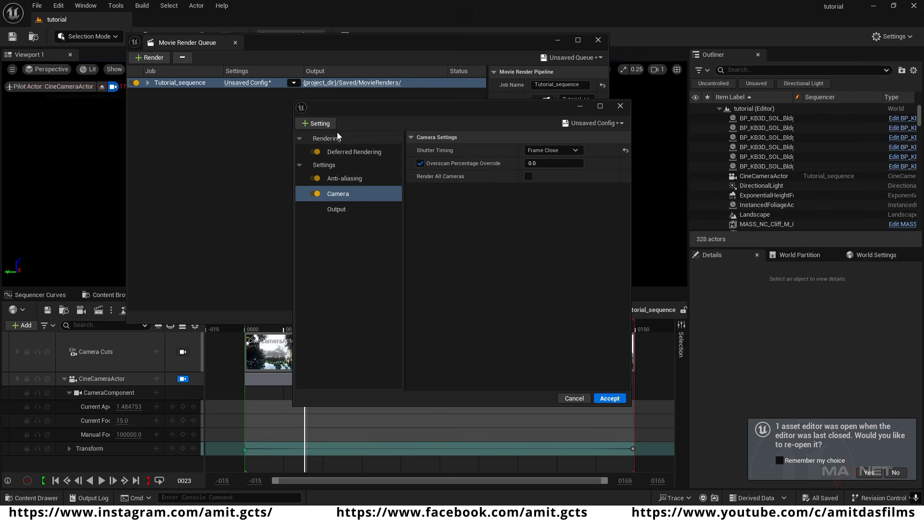
Add a Console Variables setting and create the variable r.ScreenPercentage with the value 100.
click(322, 123)
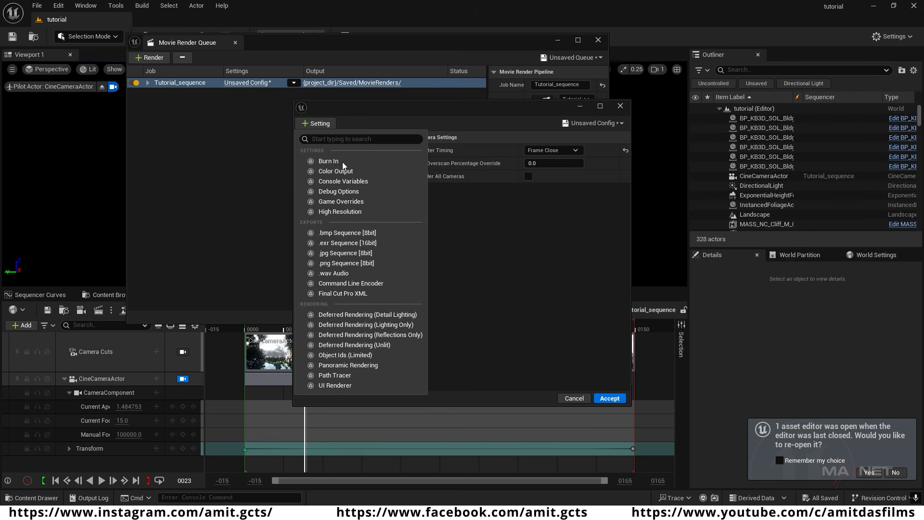
click(357, 182)
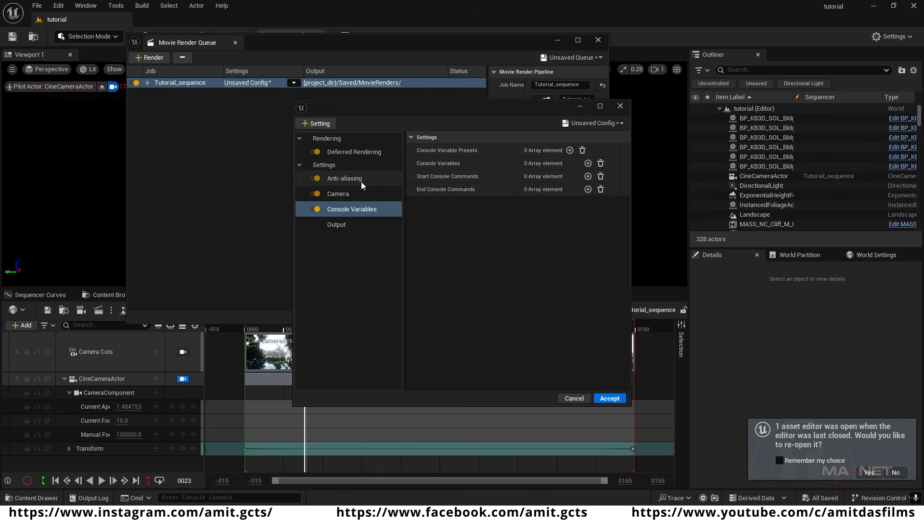
click(589, 163)
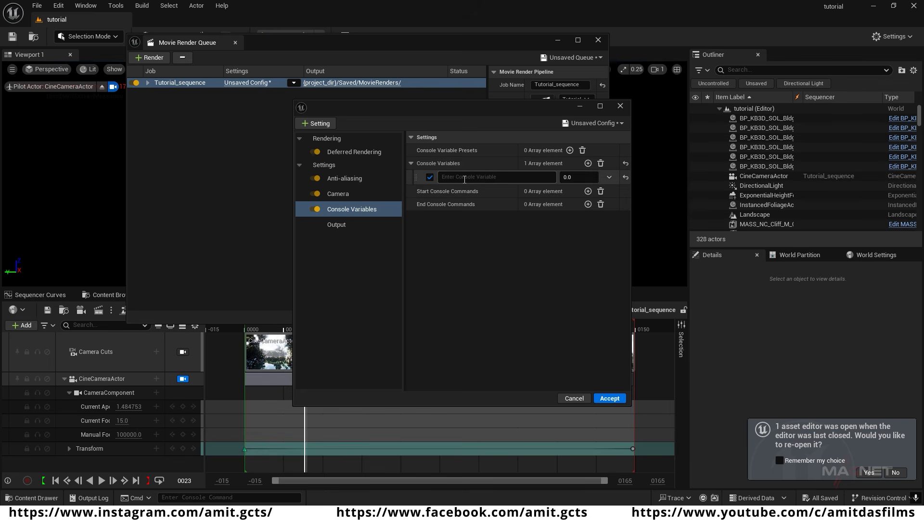
text(r)
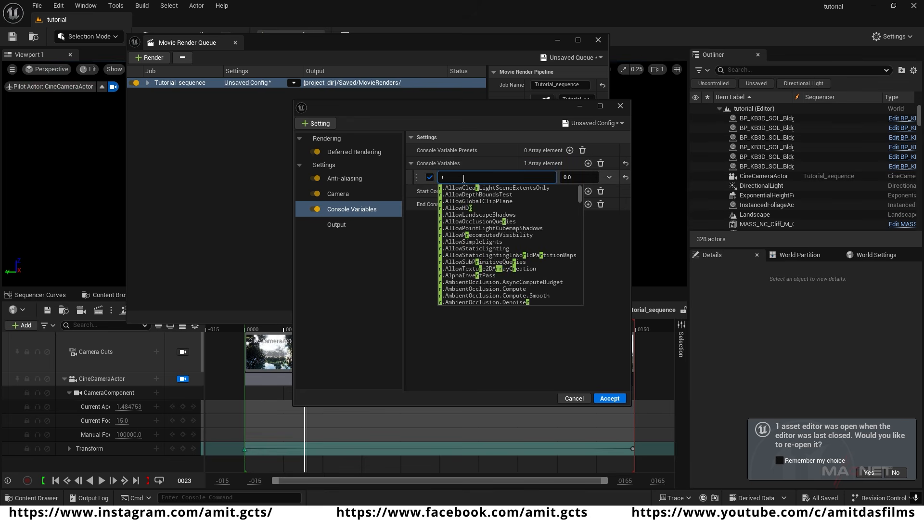
text(.)
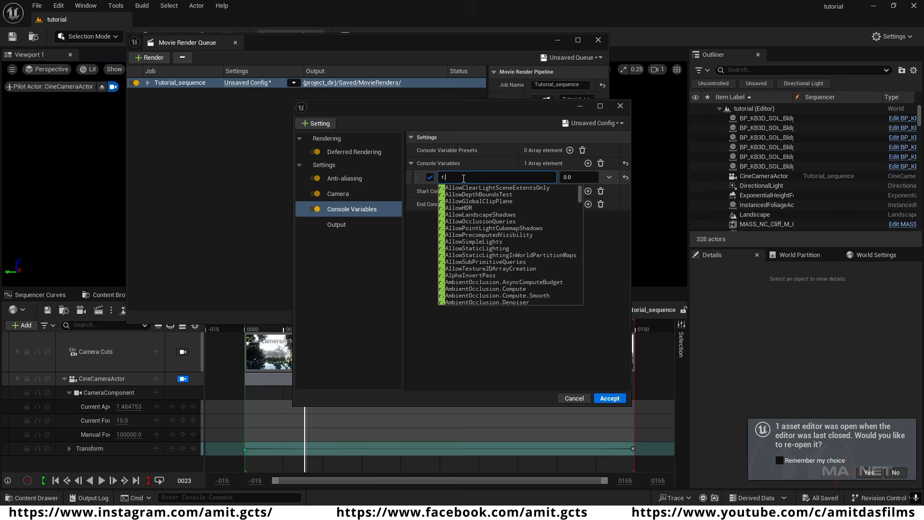
text(screen)
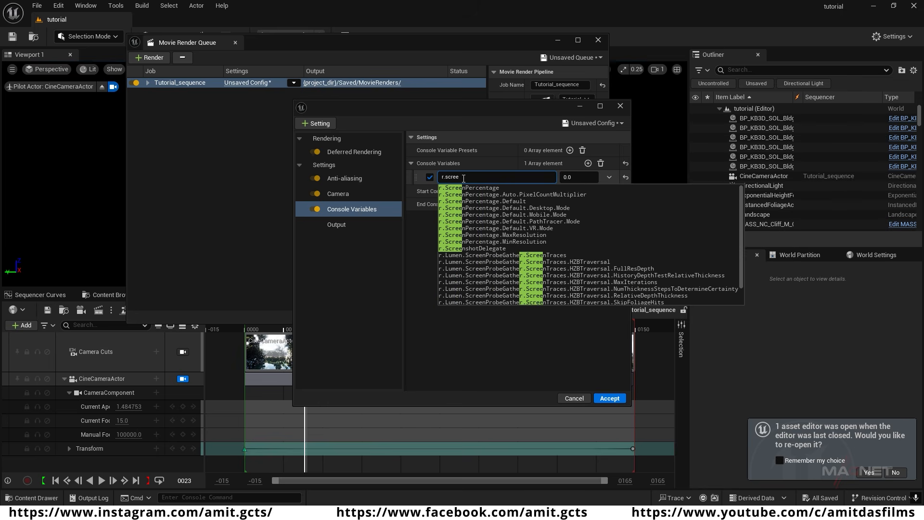
mouse_move(455, 193)
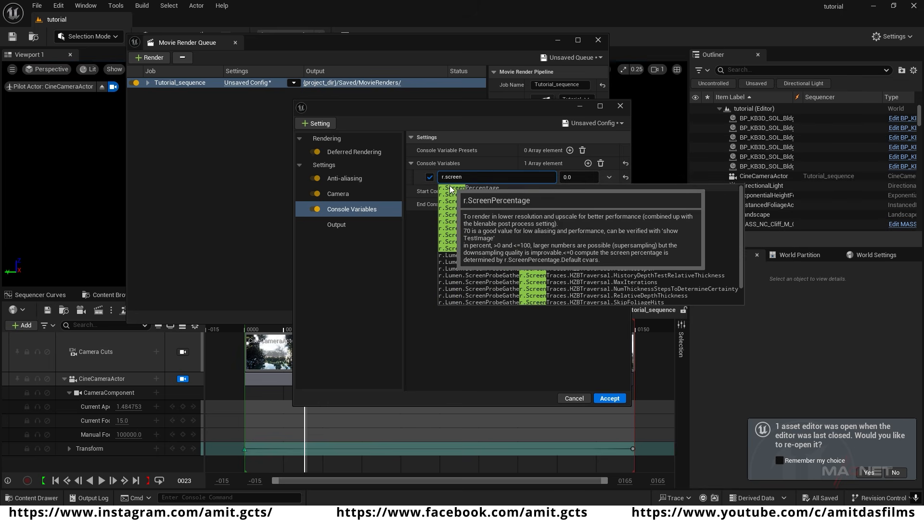
click(479, 189)
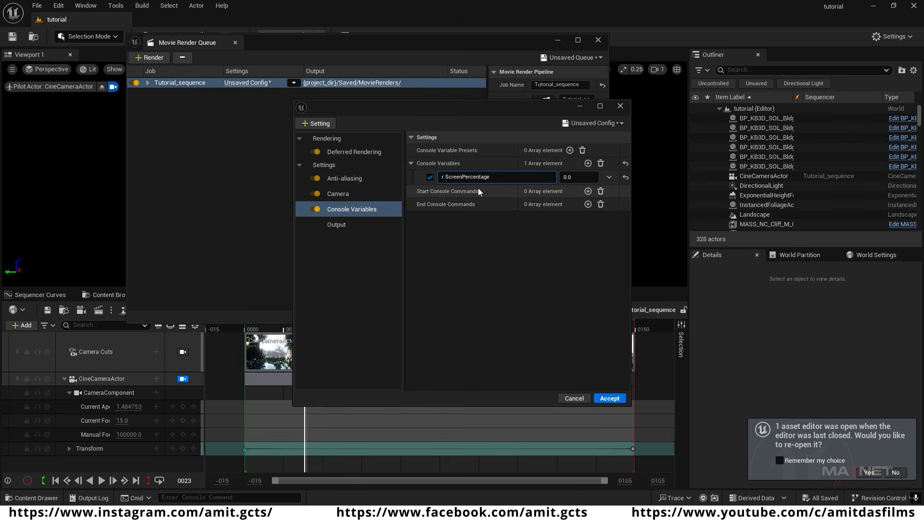
click(565, 178)
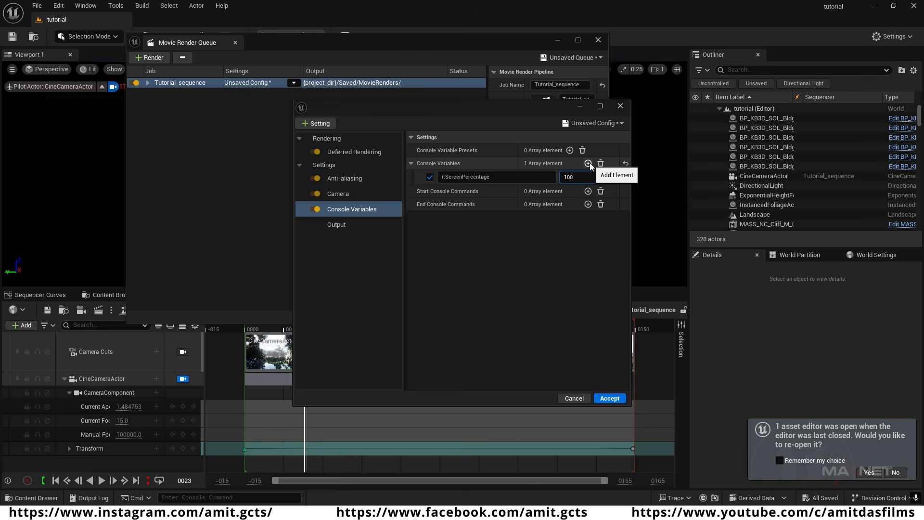
Add a second console variable, r.DepthOfFieldQuality, with the value 4.
click(589, 164)
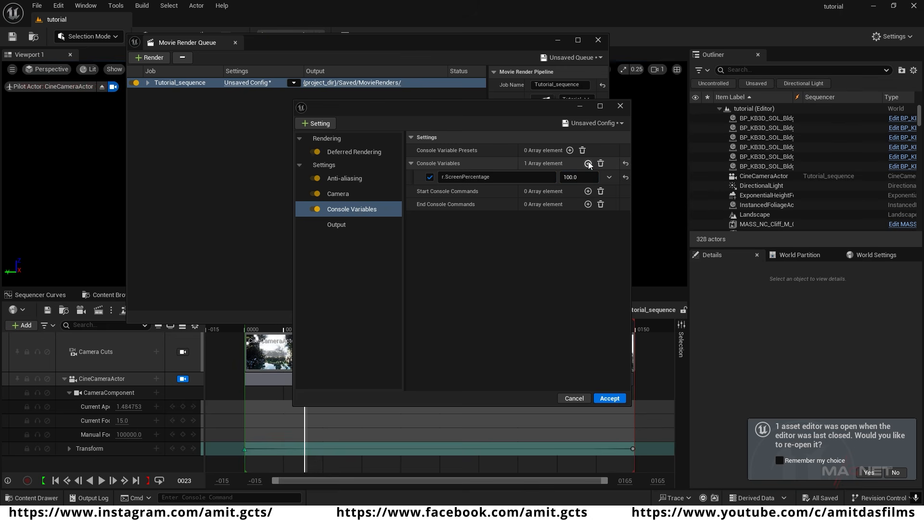
click(453, 192)
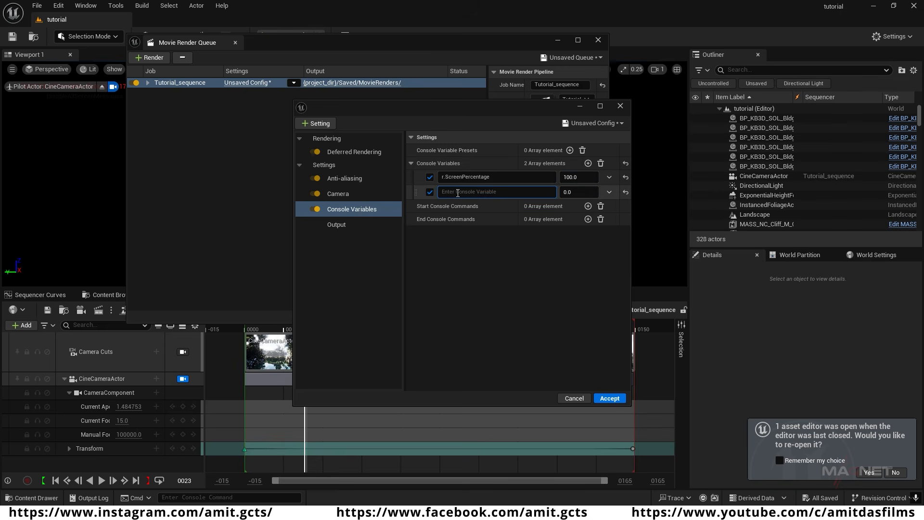
text(r.)
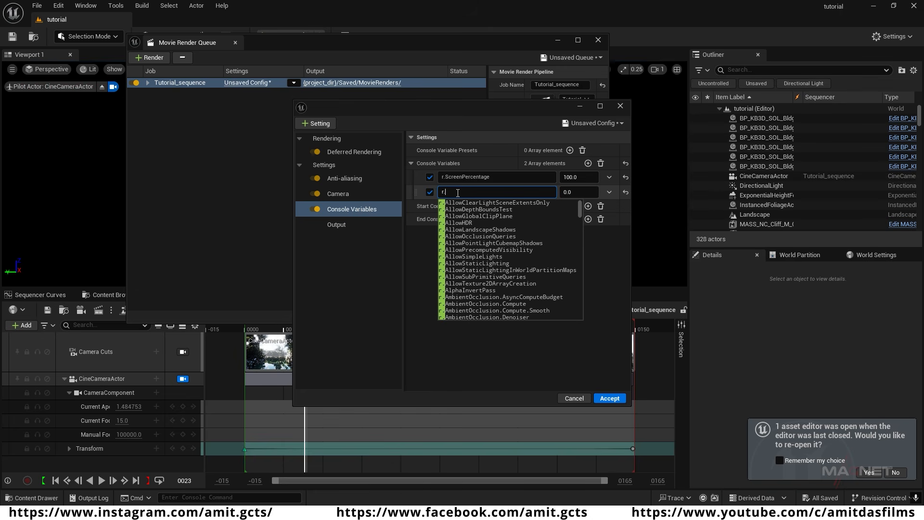
text(depth)
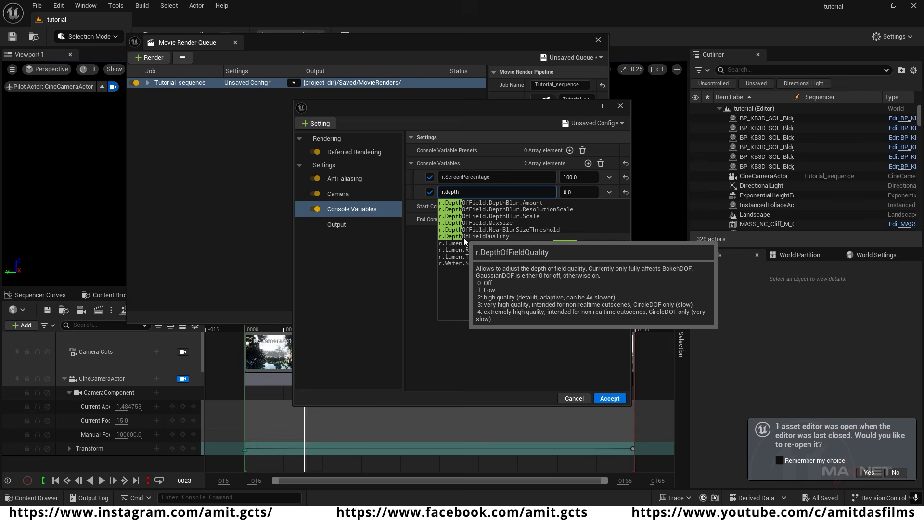
click(492, 236)
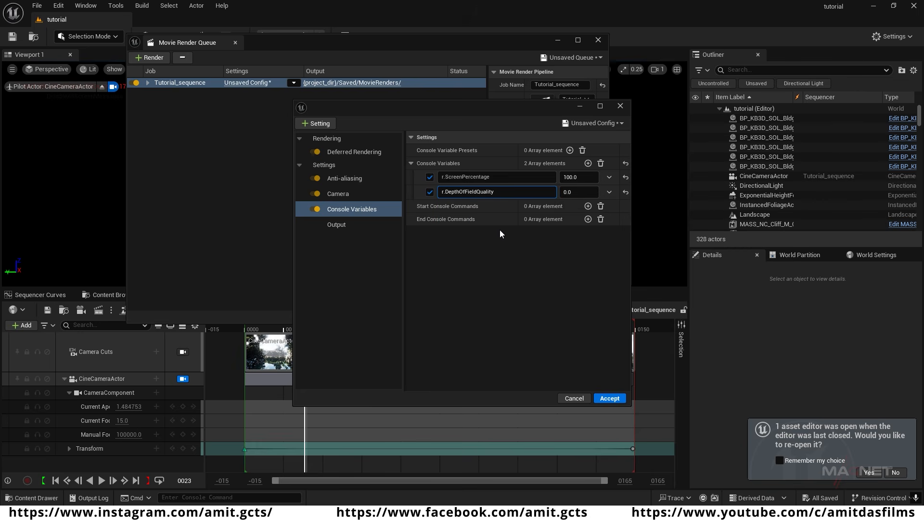
click(566, 190)
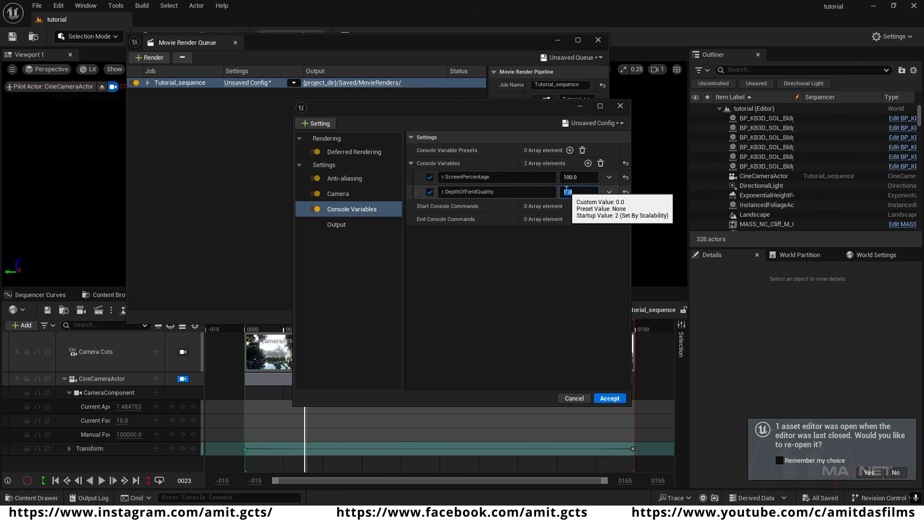
text(4)
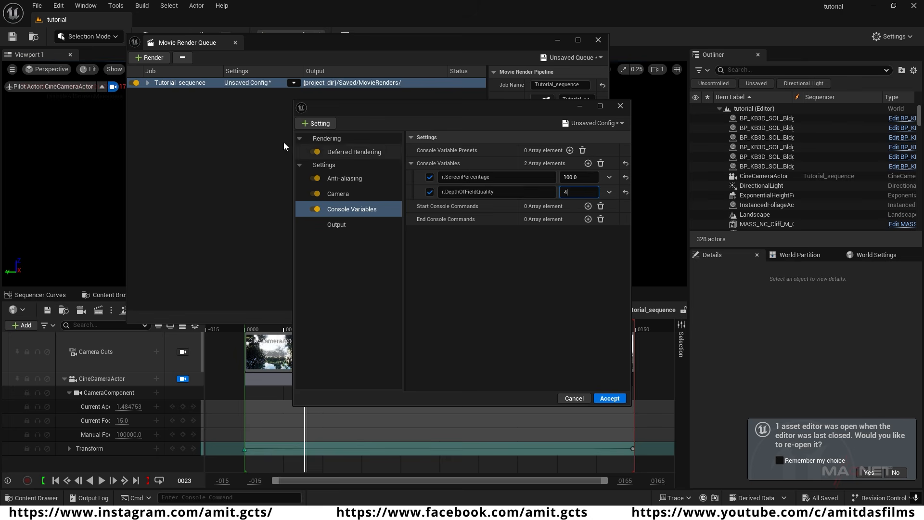
Add Game Overrides and High Resolution settings, and enable Override Sub Surface Scattering in High Resolution.
click(318, 123)
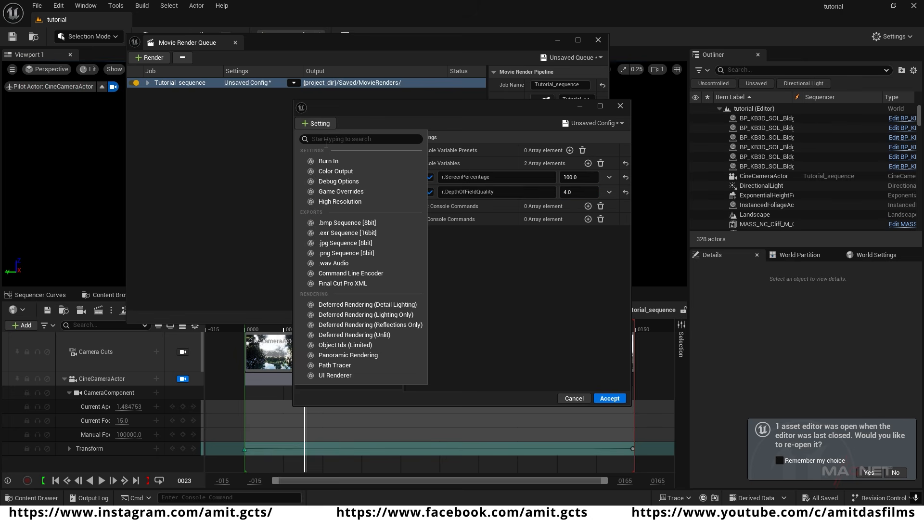
click(356, 196)
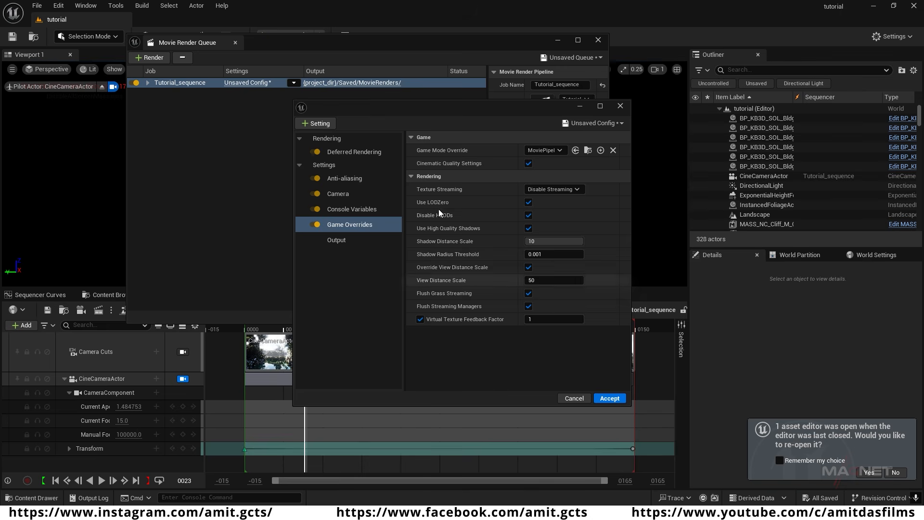
click(320, 122)
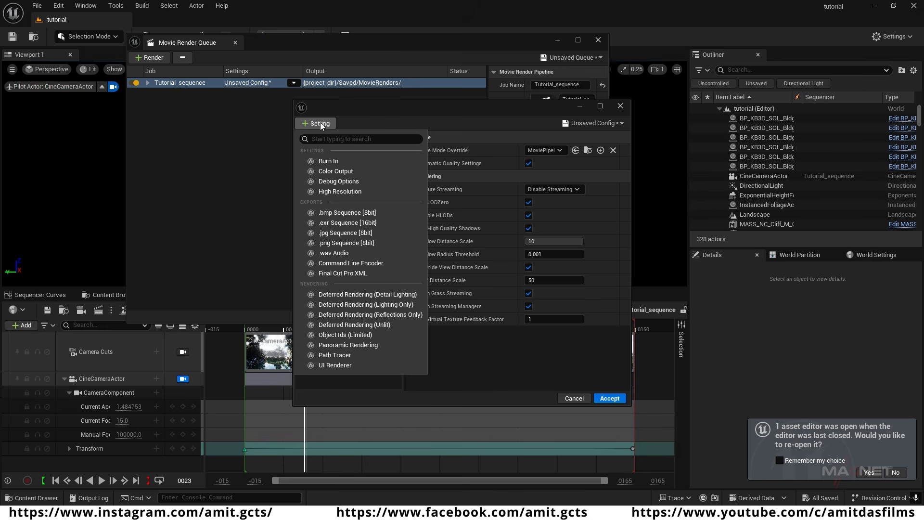
key(Escape)
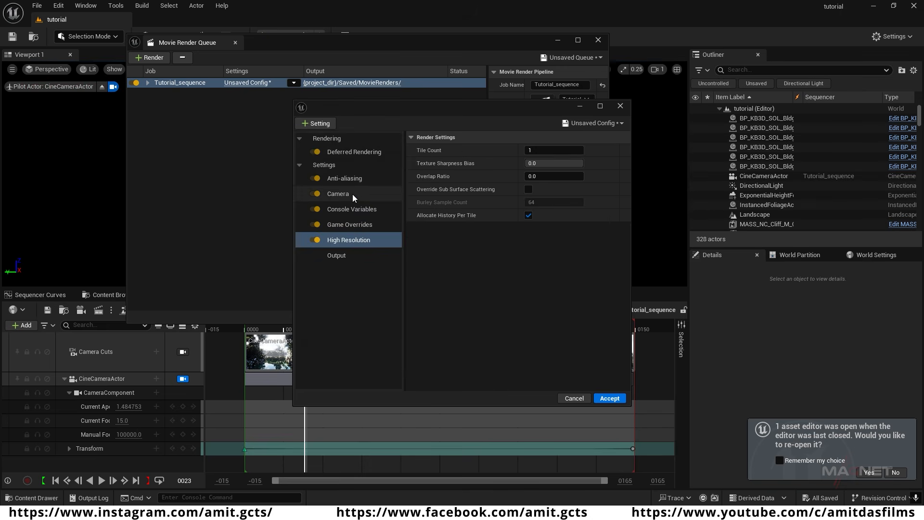
click(527, 190)
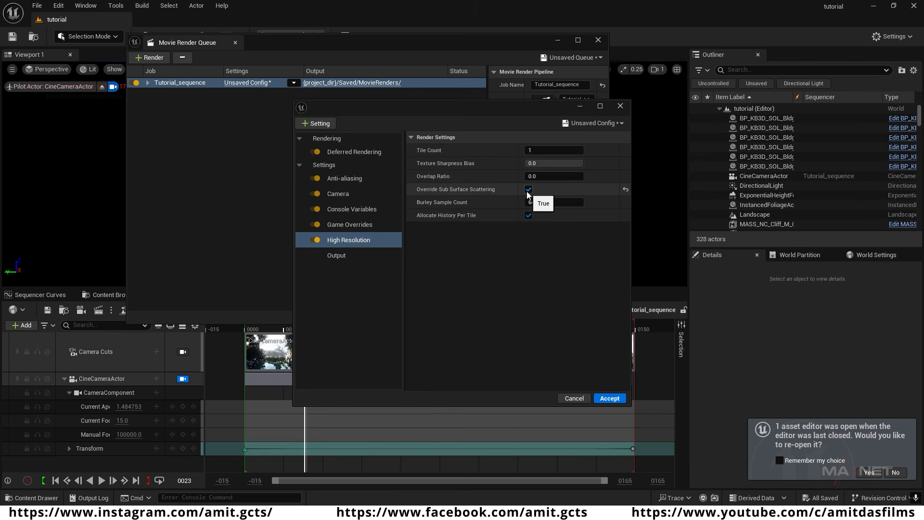
Add an .exr Sequence [16bit] export, set a custom output frame rate of 23.976 (NTSC/24), and accept the configuration.
click(316, 122)
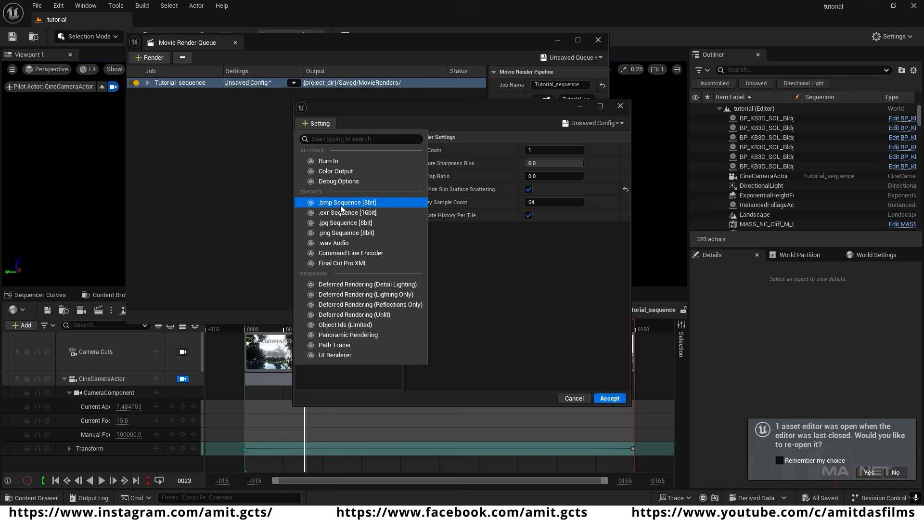
click(374, 213)
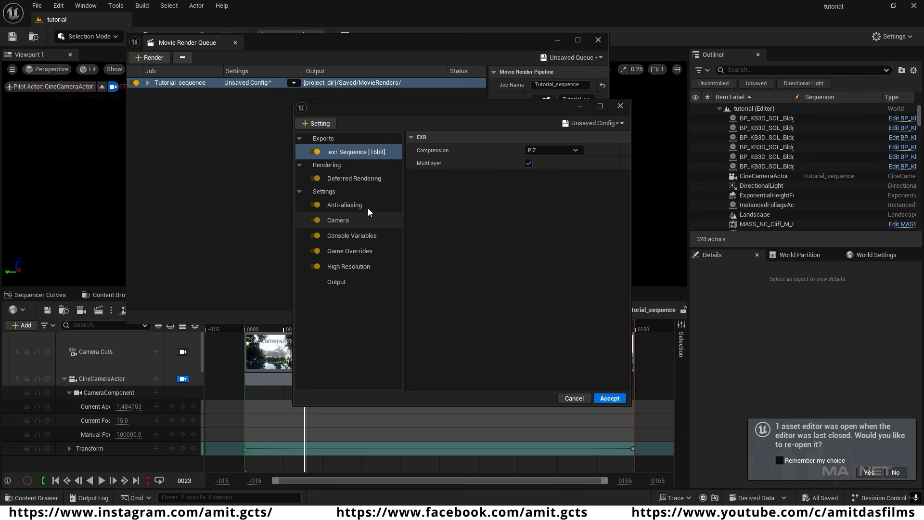
click(339, 284)
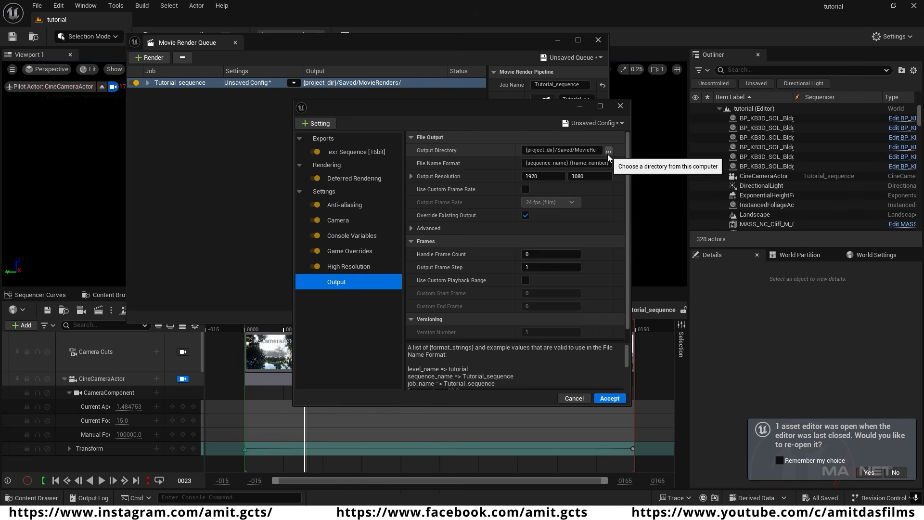
click(608, 151)
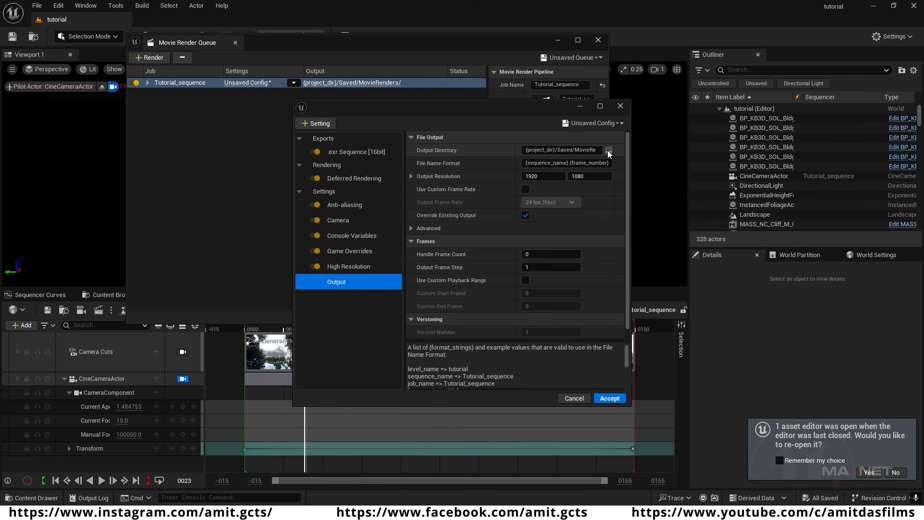
click(526, 189)
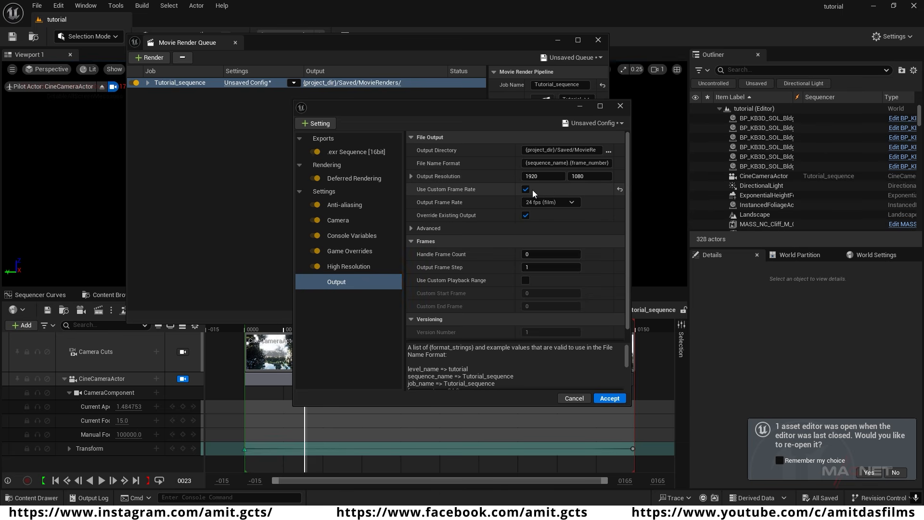
click(569, 202)
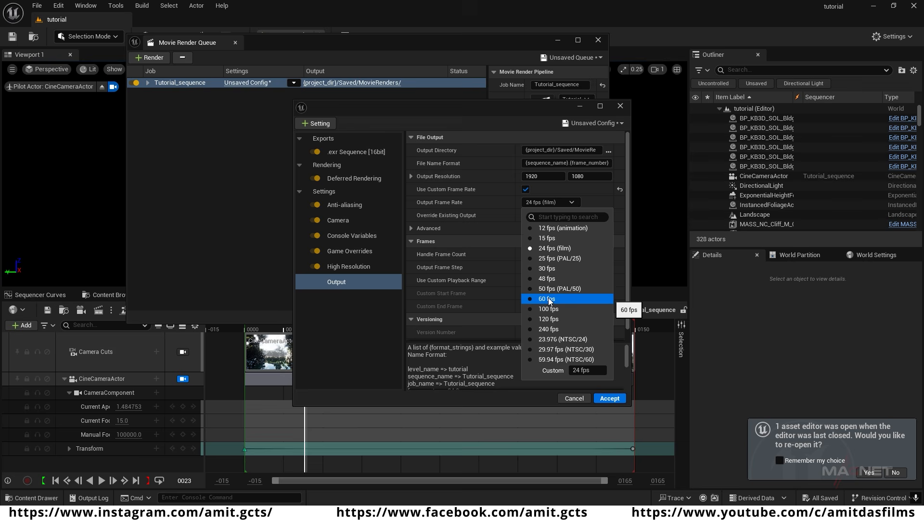
click(557, 340)
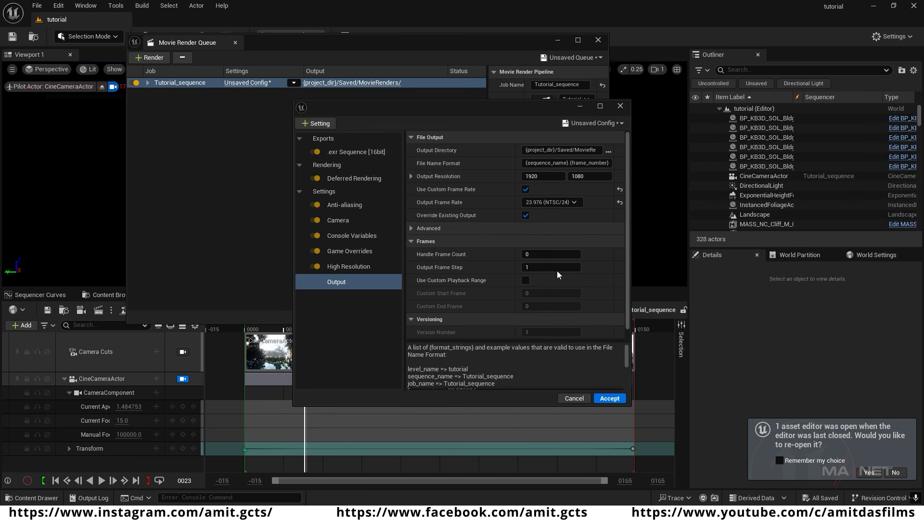
click(609, 399)
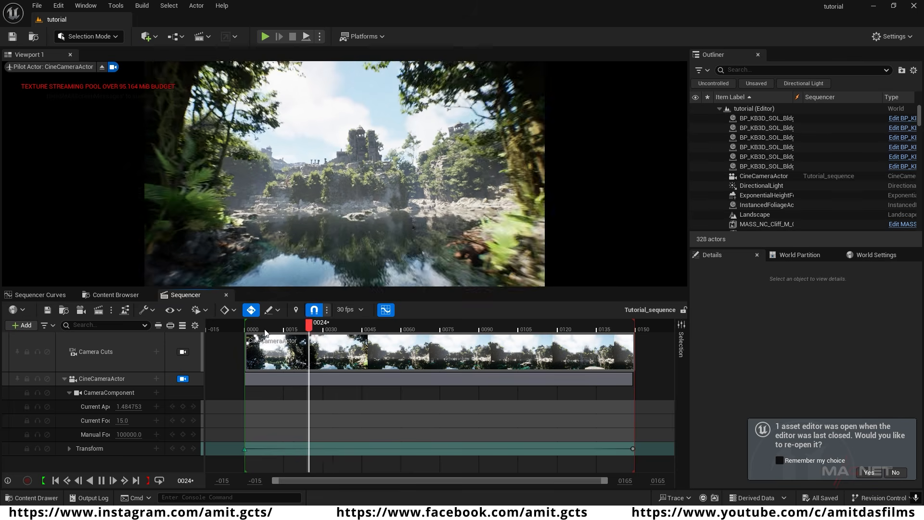
Play back Tutorial_sequence through the camera to review the push-in animation.
key(space)
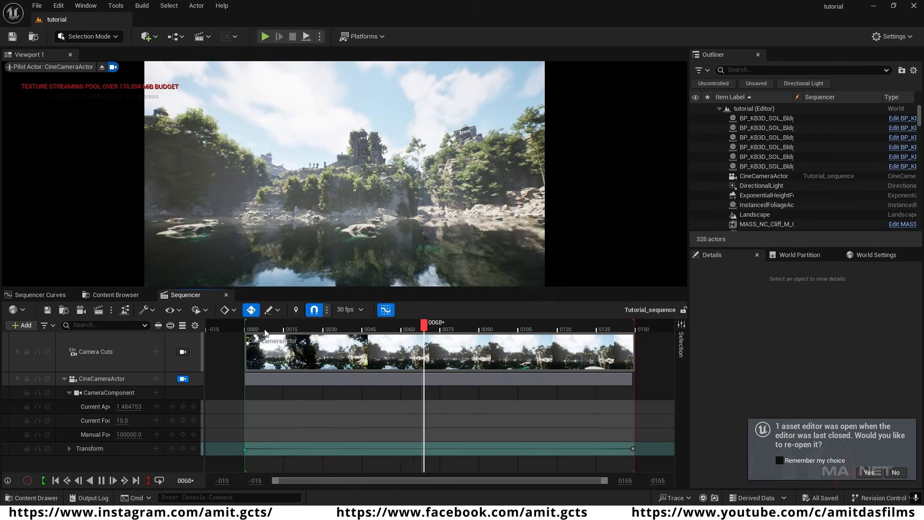
click(265, 332)
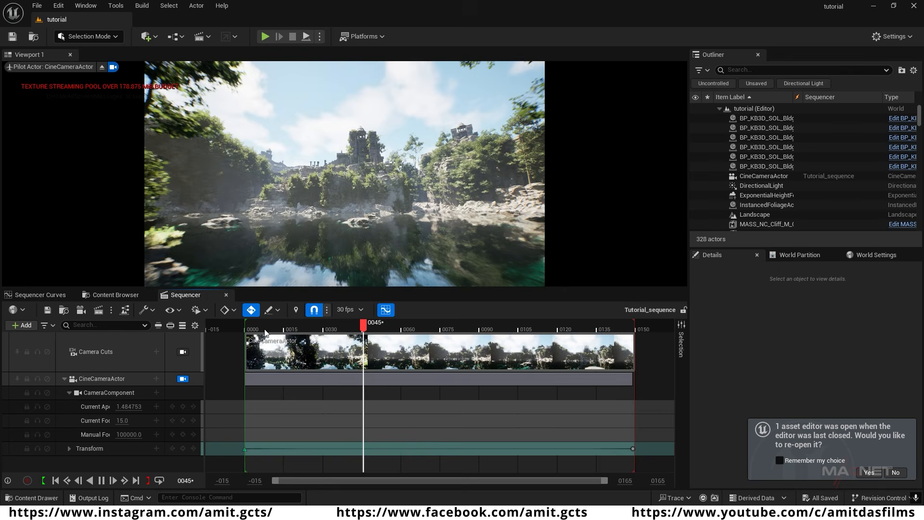